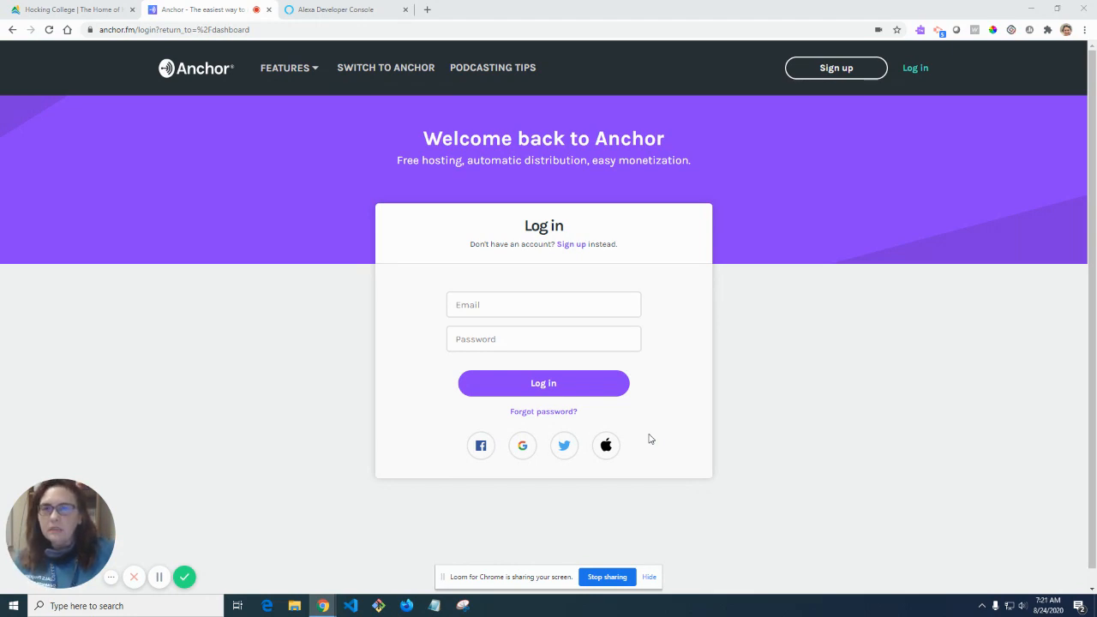
Search Google for 'alexa flash briefing' in a new tab and scroll through the results.
click(428, 10)
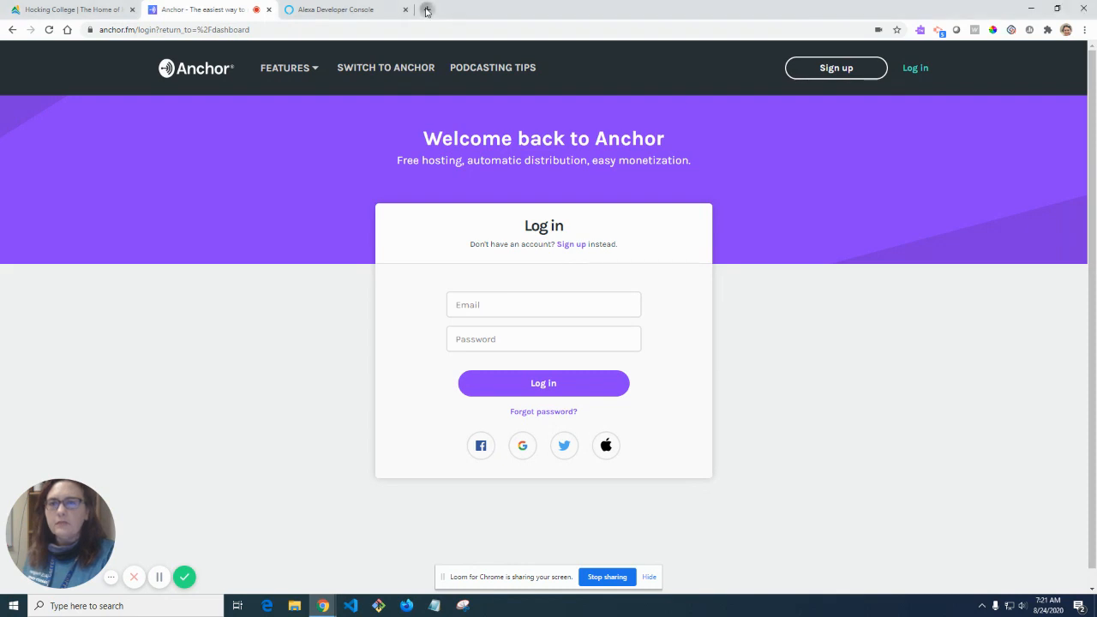
text(alexa flash)
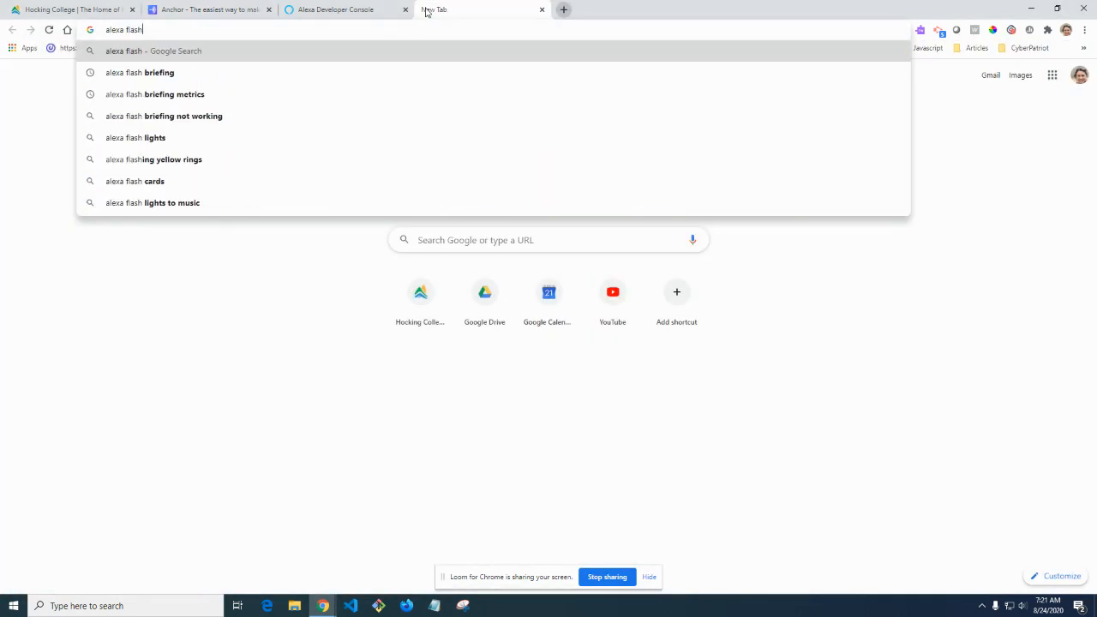
key(Down)
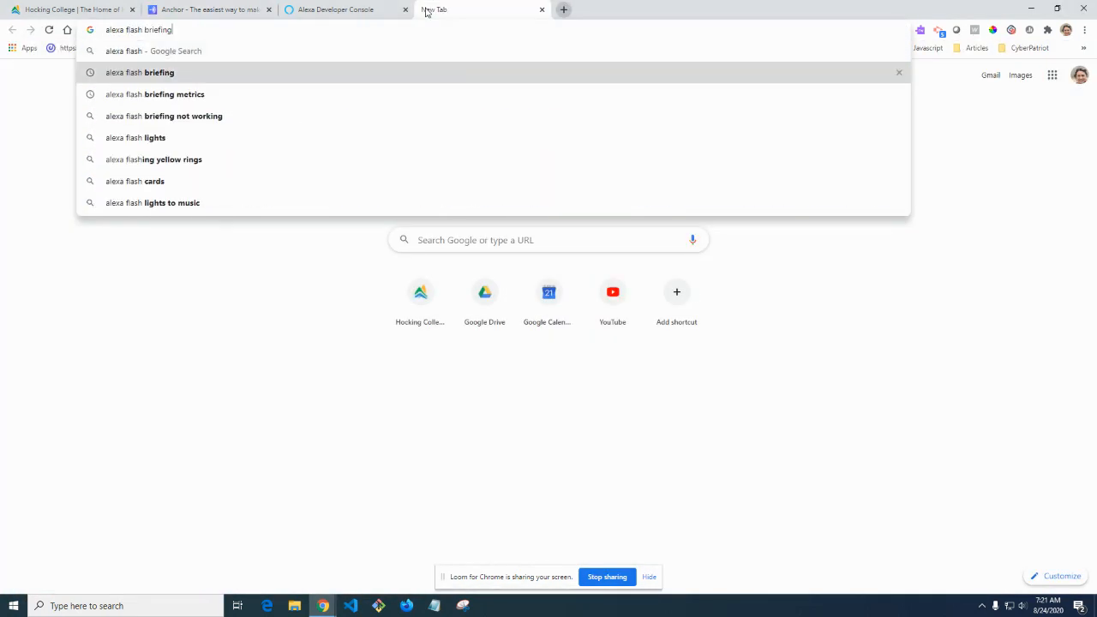
key(Return)
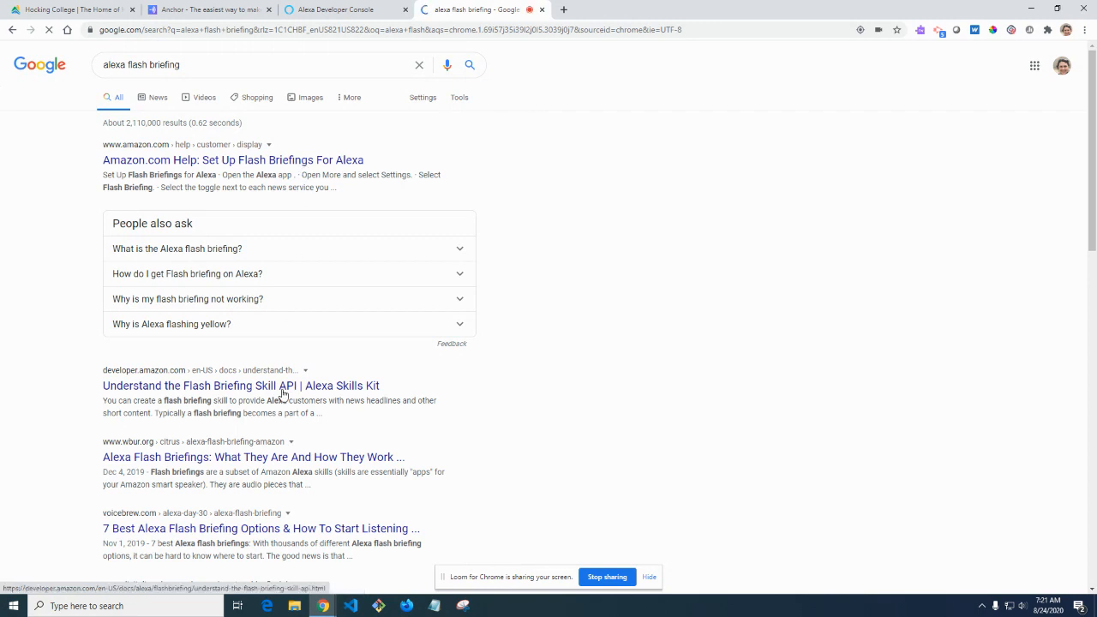
scroll(324, 468, down, 1)
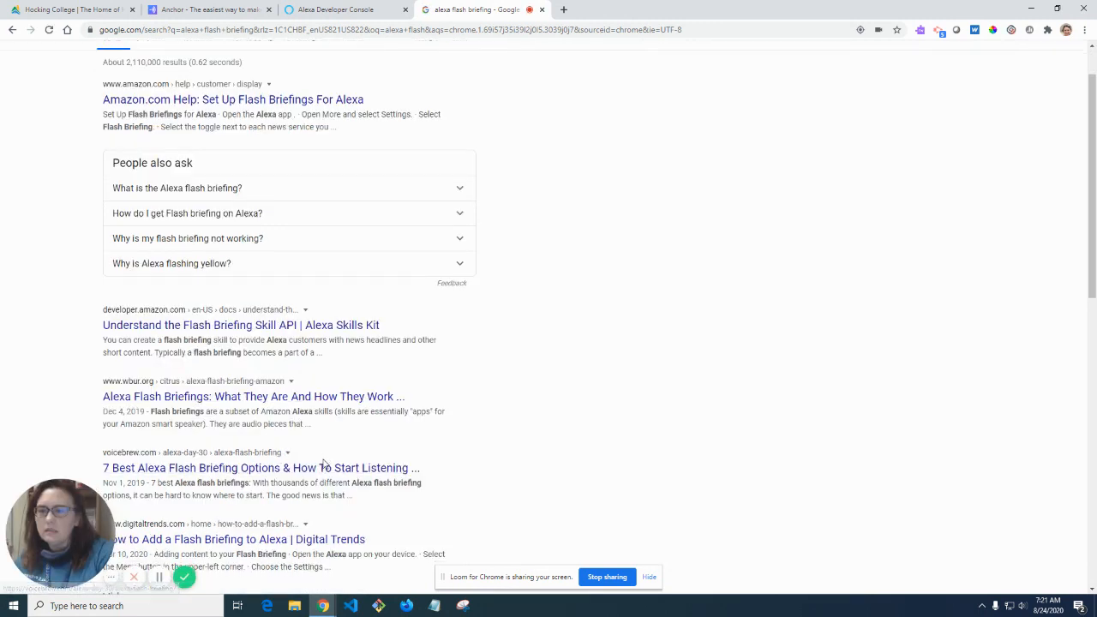
scroll(319, 385, down, 1)
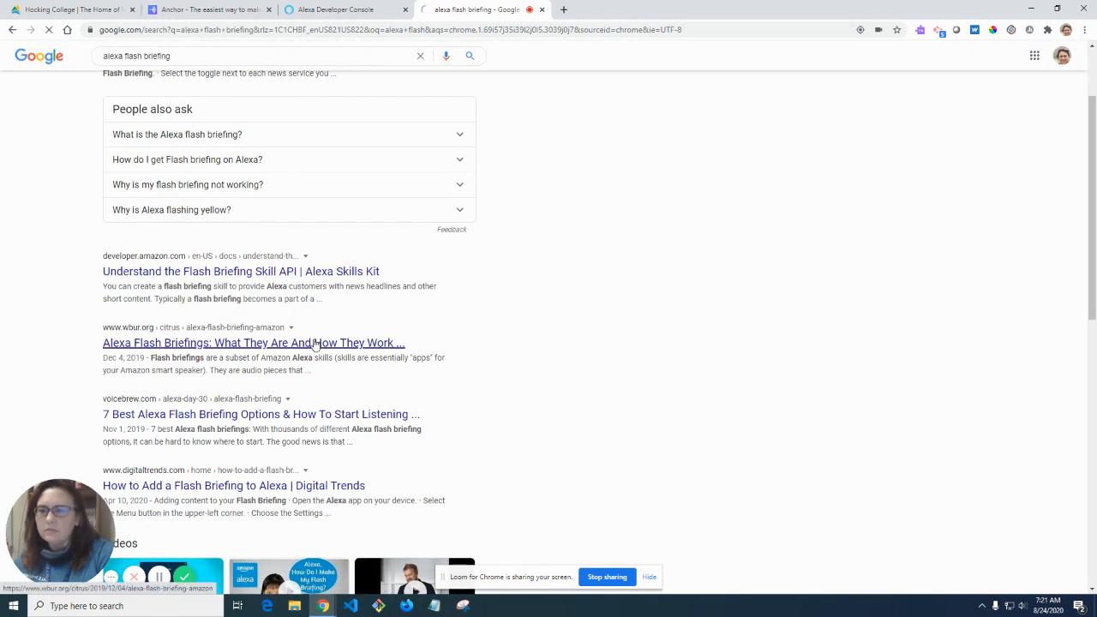
Open WBUR's 'Alexa Flash Briefings: What They Are And How They Work' article and close its sign-up banner.
click(315, 343)
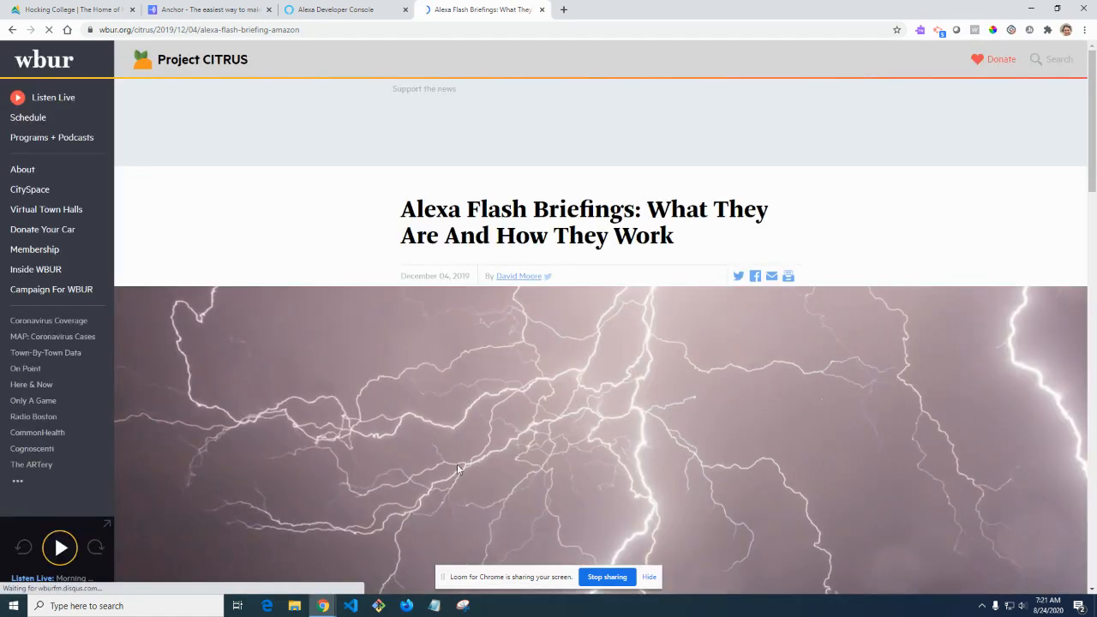
scroll(450, 477, down, 5)
scroll(451, 483, down, 3)
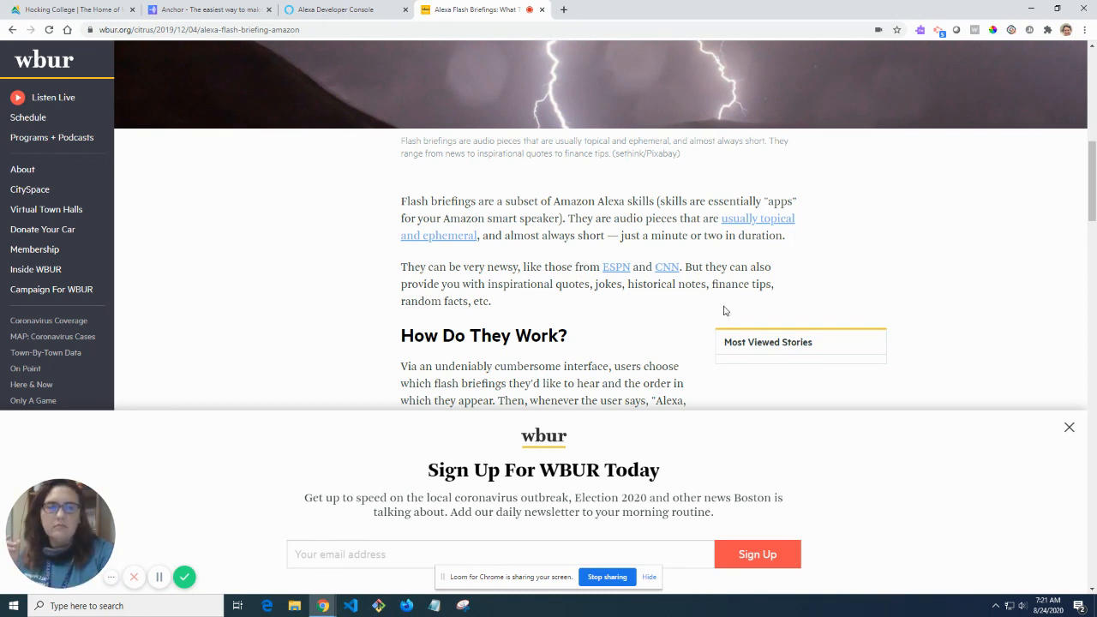
click(1069, 428)
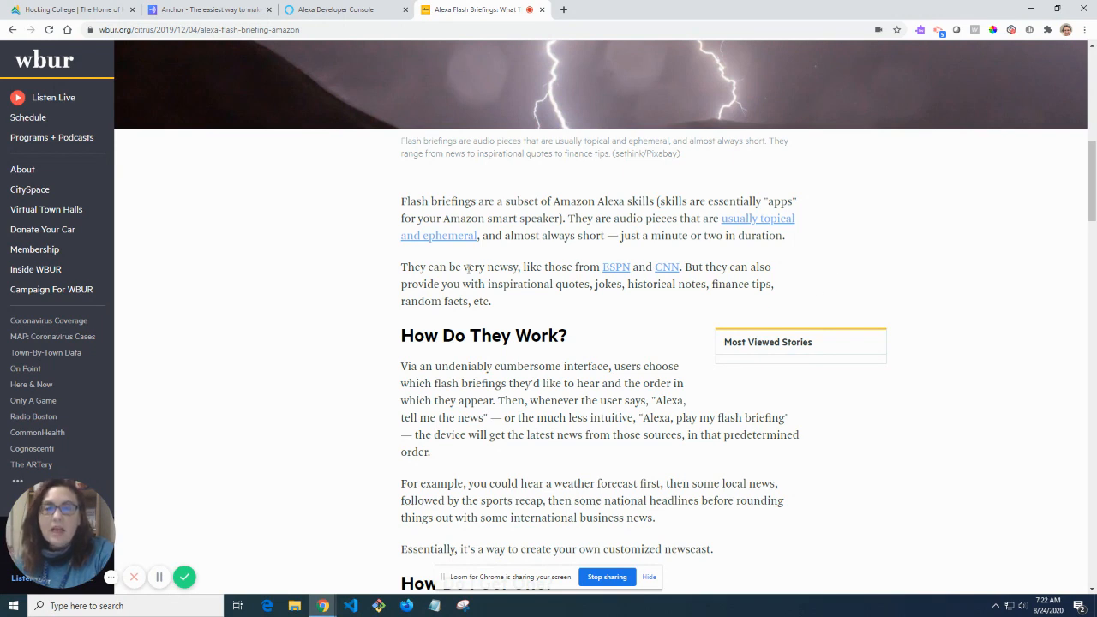
scroll(471, 300, down, 1)
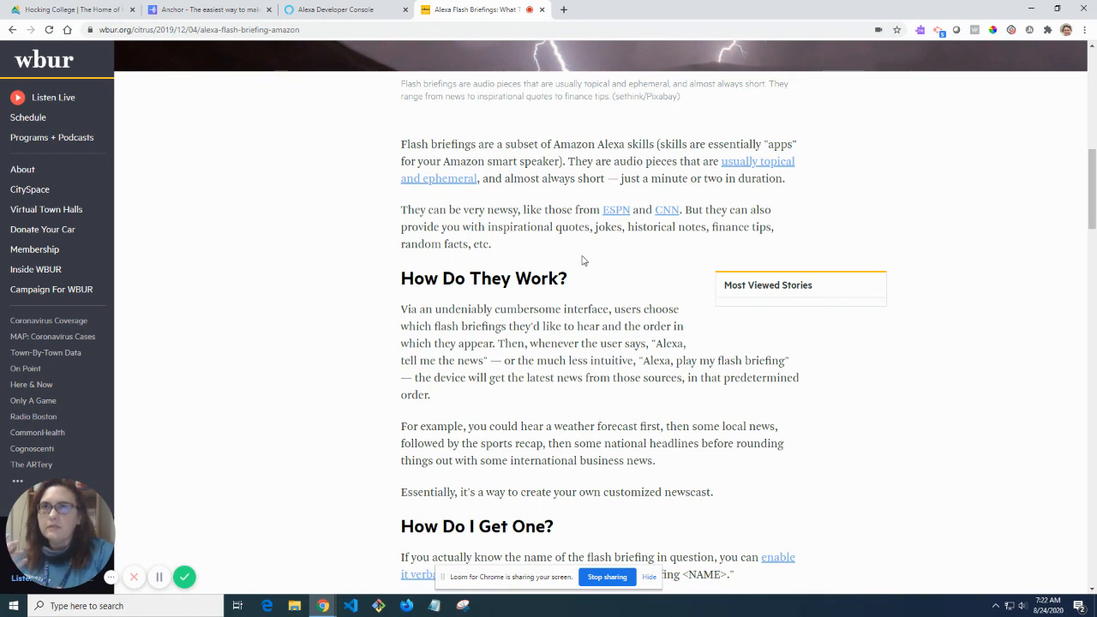
scroll(575, 347, down, 3)
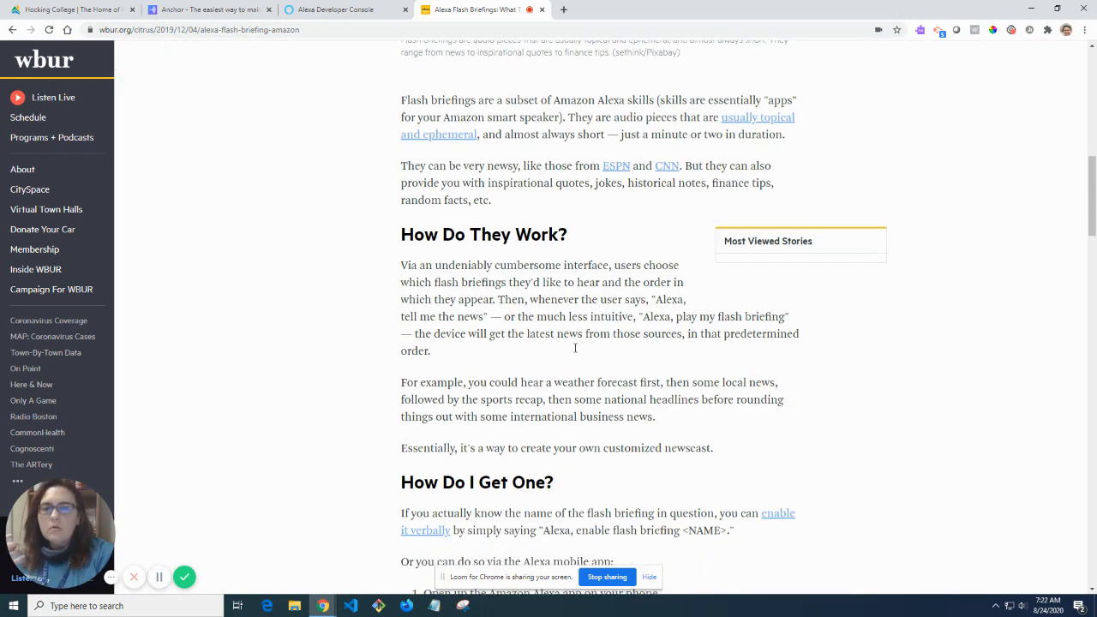
scroll(575, 347, down, 2)
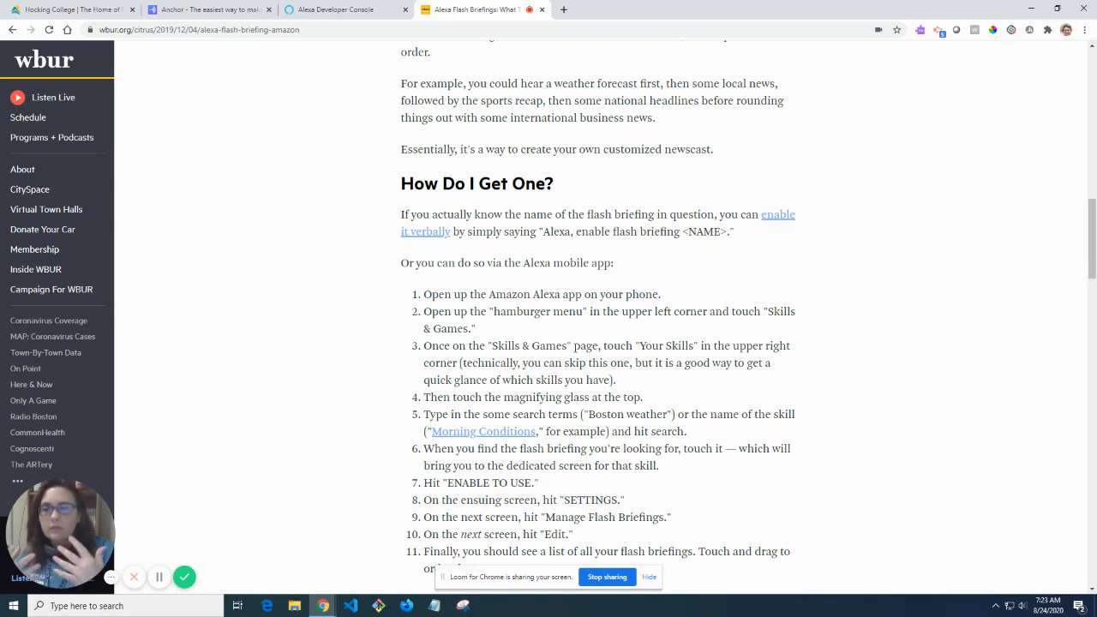
Search Google for 'aws alexa store' in a new tab and open the 'Alexa Skills | Amazon.com' page.
click(563, 9)
text(alexa)
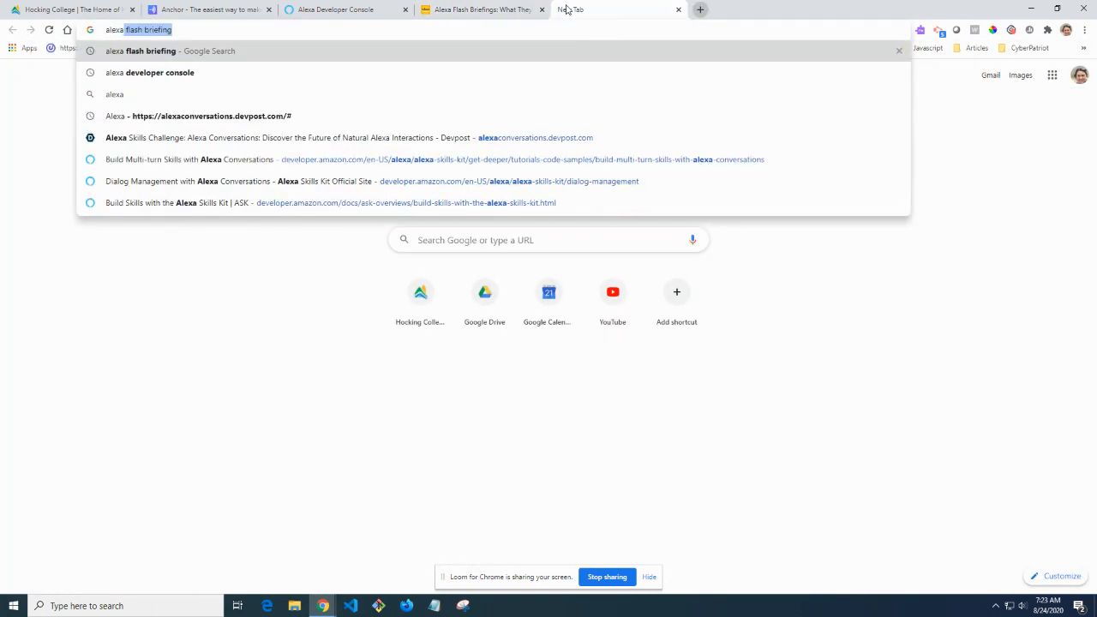
key(BackSpace)
key(BackSpace)
key(BackSpace)
key(BackSpace)
key(BackSpace)
key(BackSpace)
text(aws )
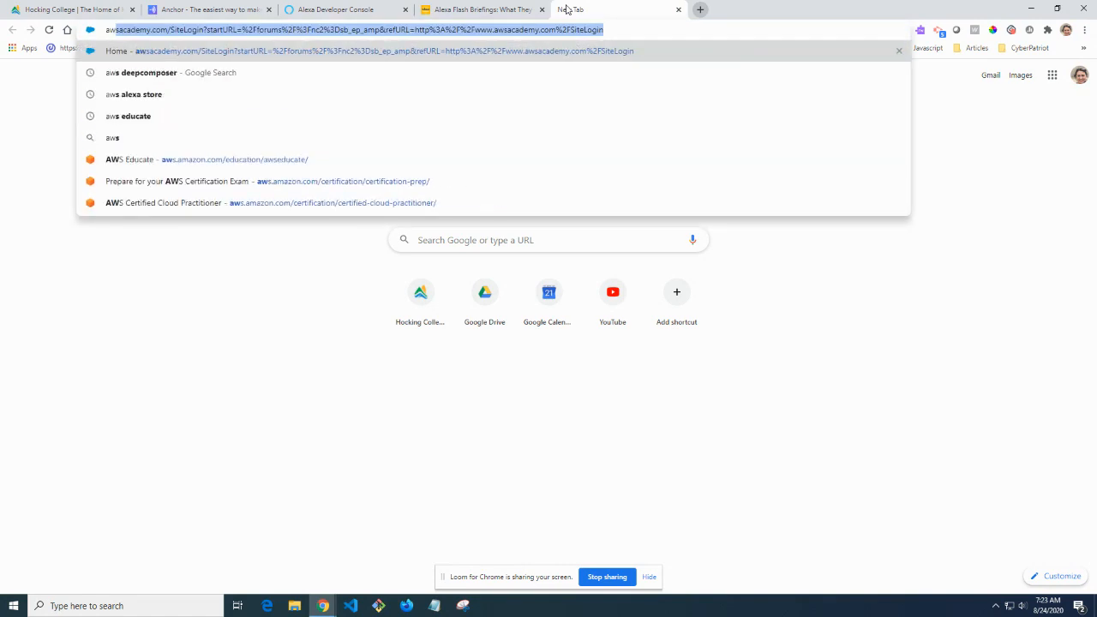
text(alexa )
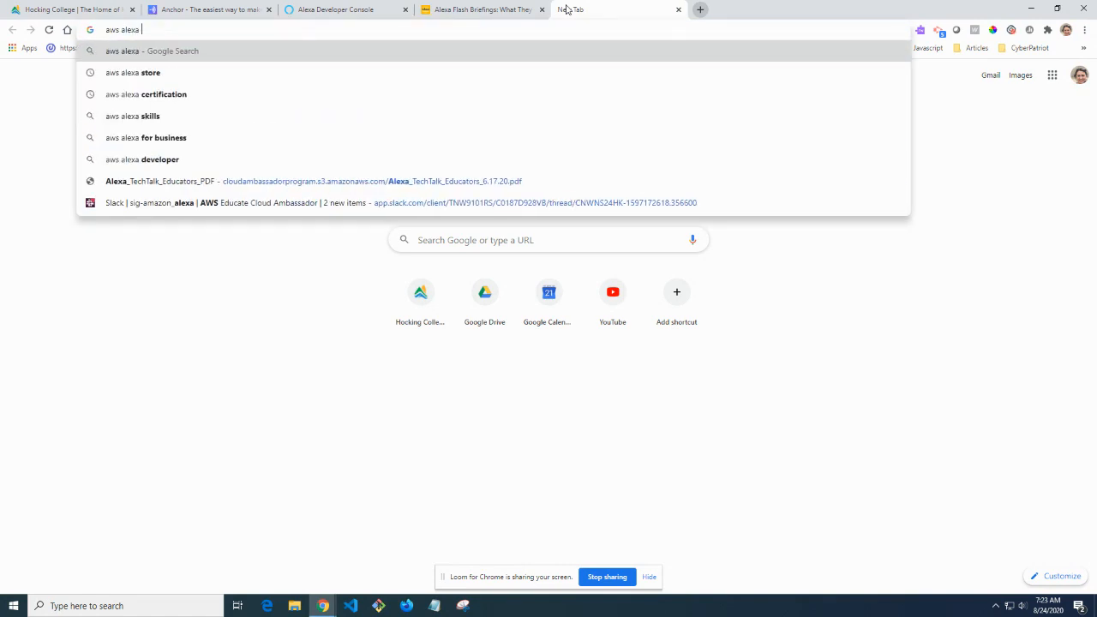
text(store)
key(Return)
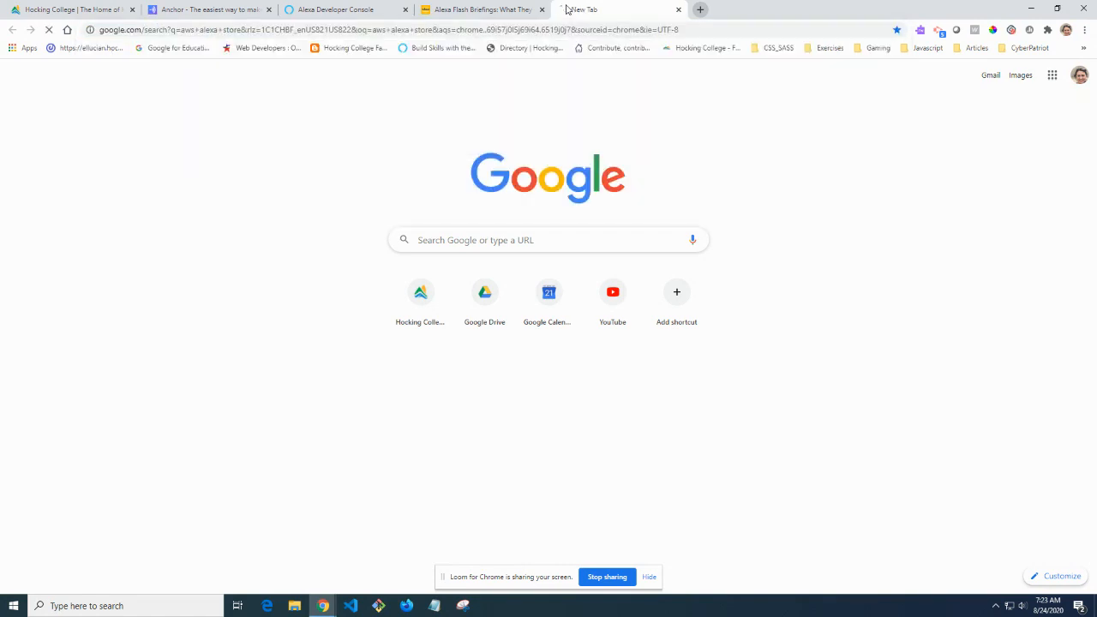
click(186, 162)
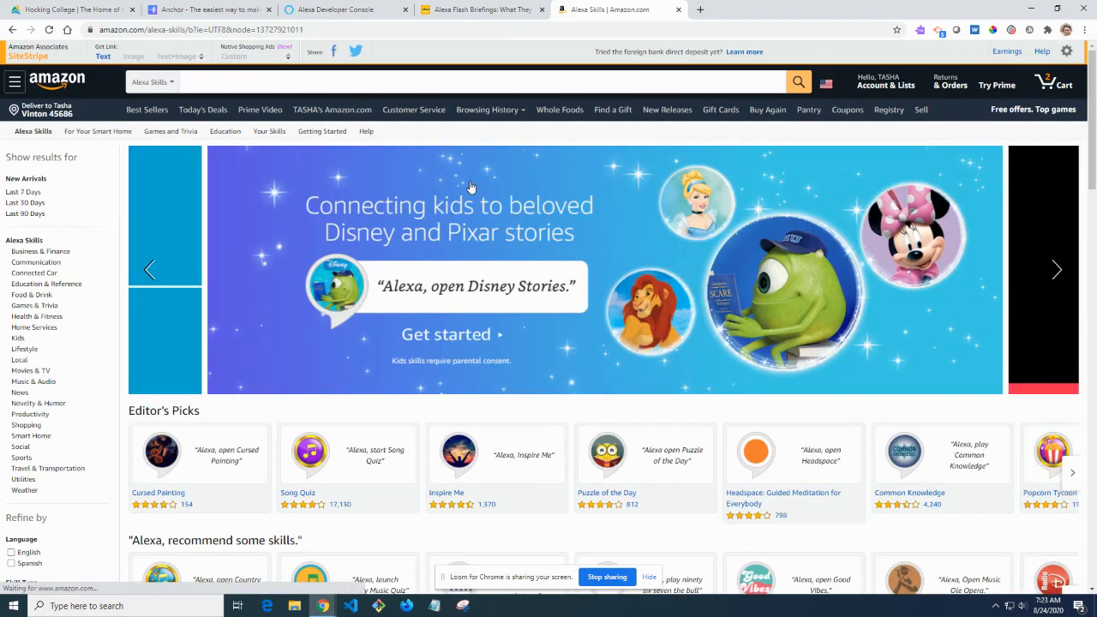
click(259, 79)
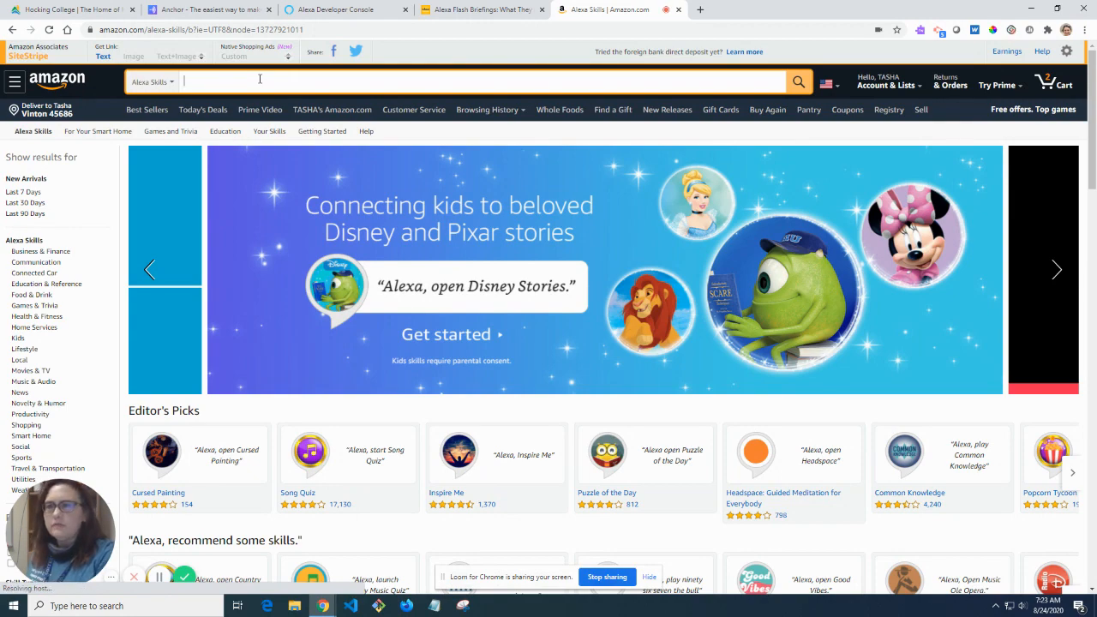
Search the Alexa Skills store for 'flash briefing' and browse the 892 results.
text(flash)
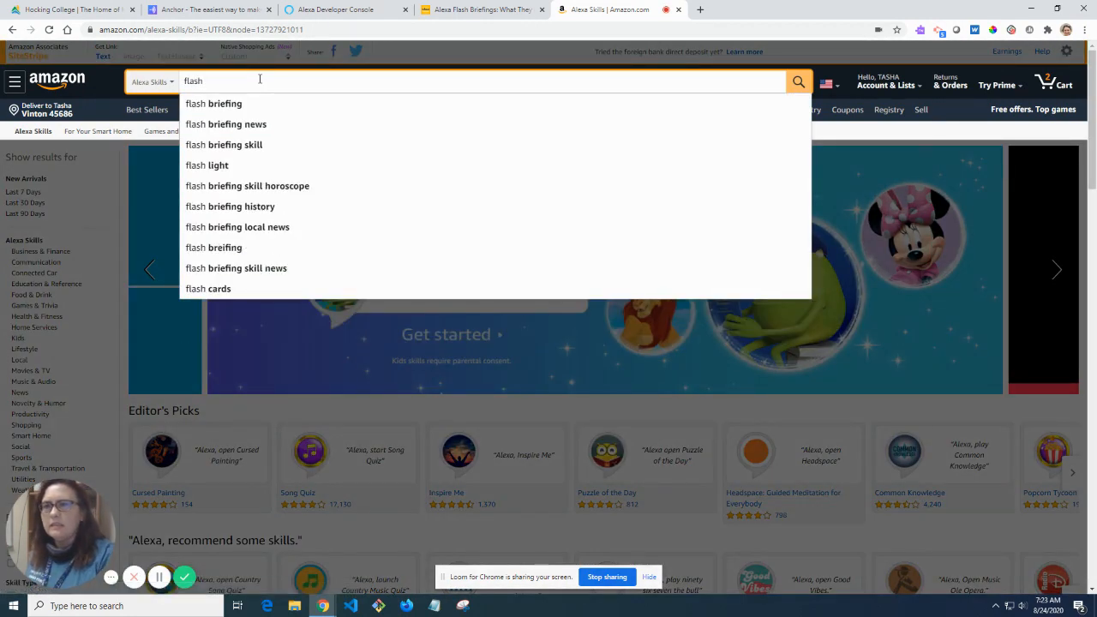
click(222, 113)
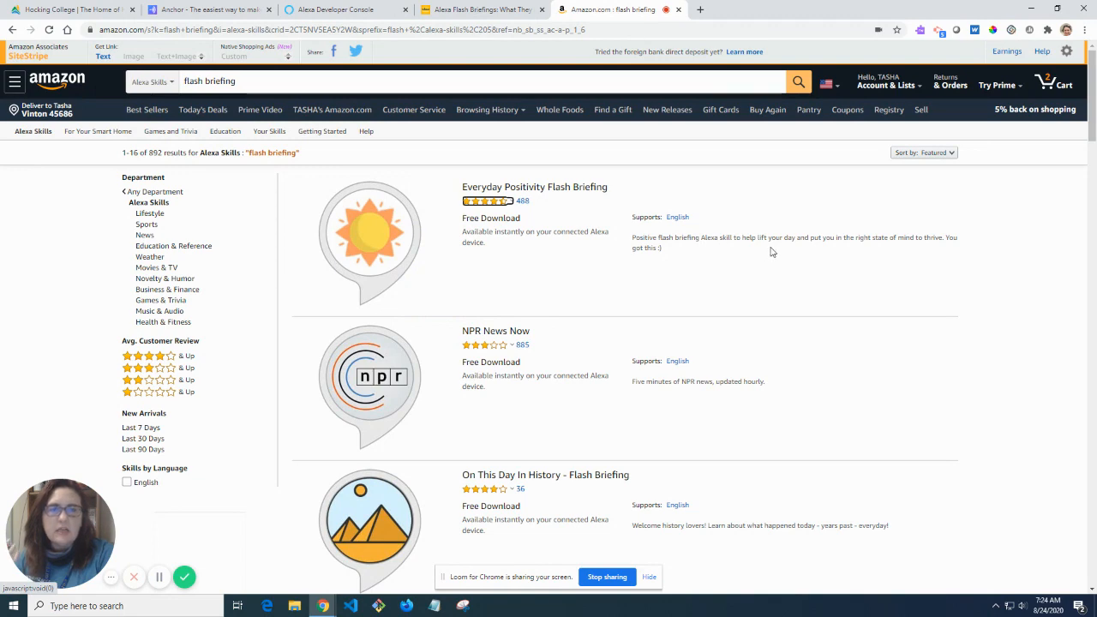
scroll(768, 283, down, 2)
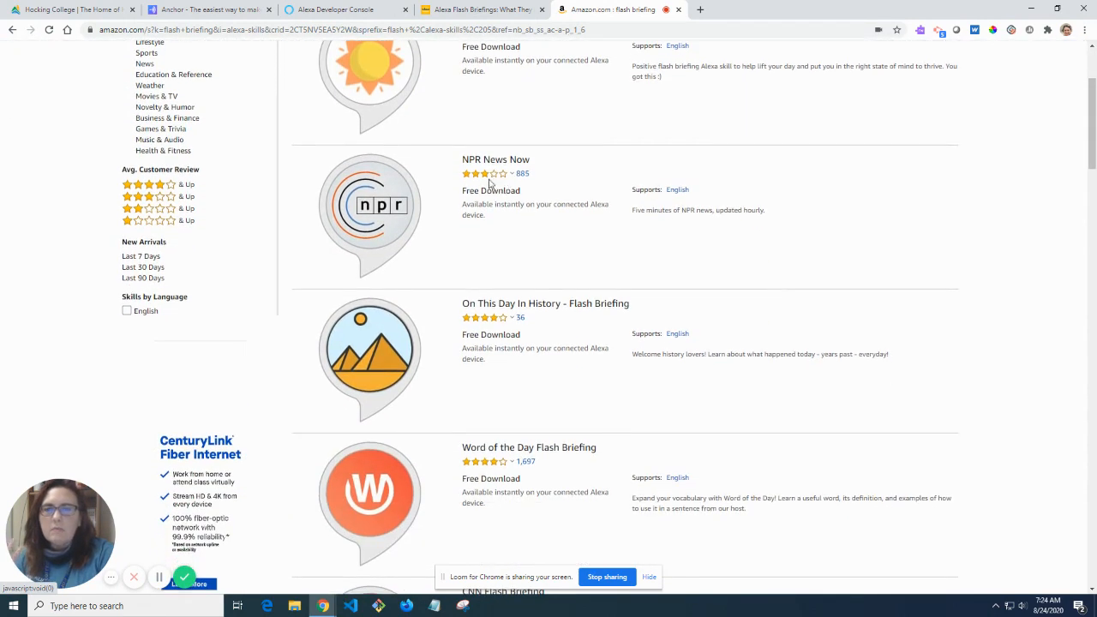
scroll(636, 297, down, 1)
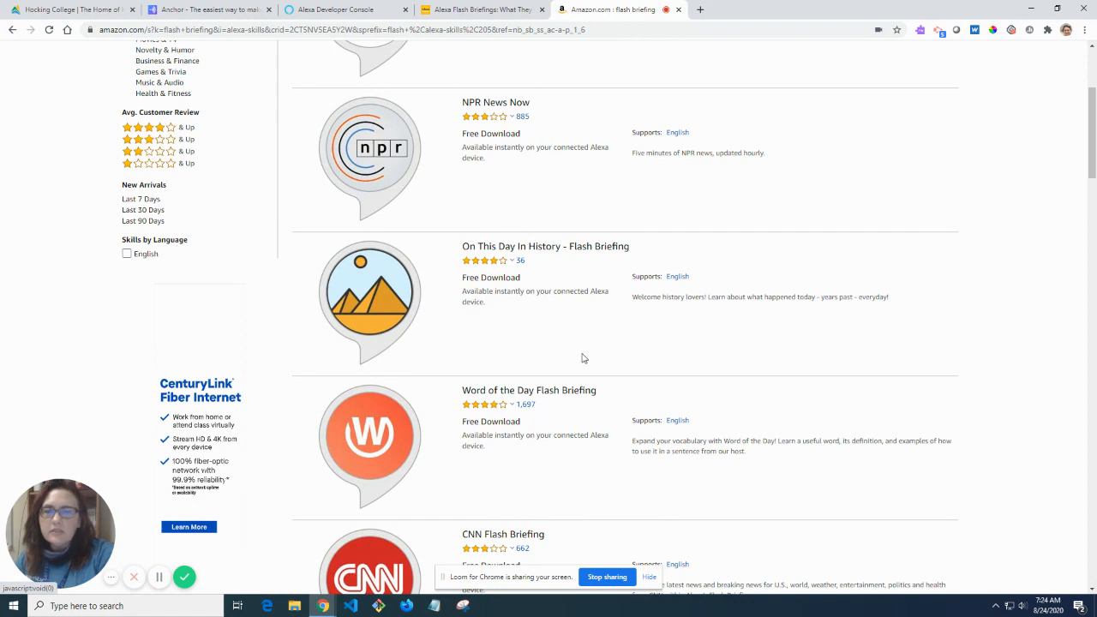
scroll(582, 359, down, 1)
scroll(582, 359, down, 2)
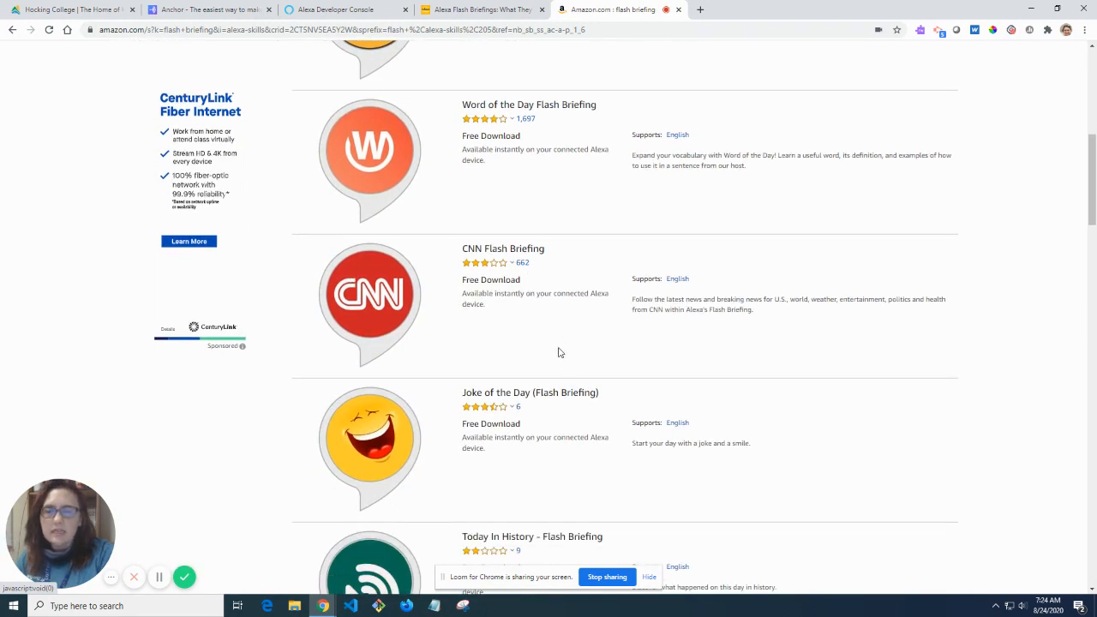
scroll(559, 355, down, 2)
scroll(558, 351, down, 2)
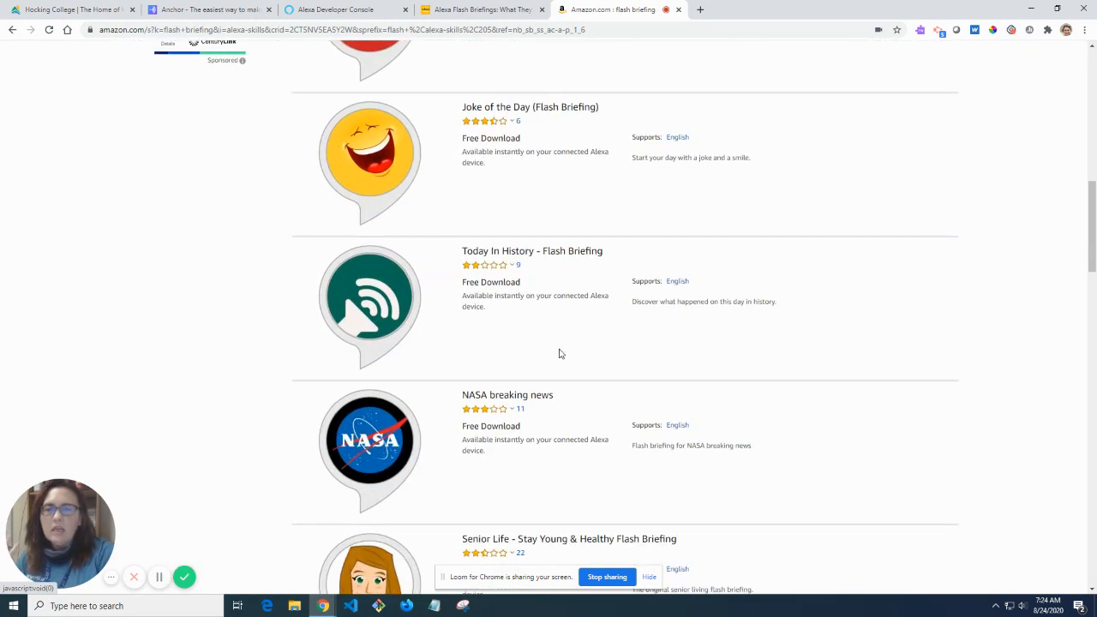
scroll(554, 345, down, 1)
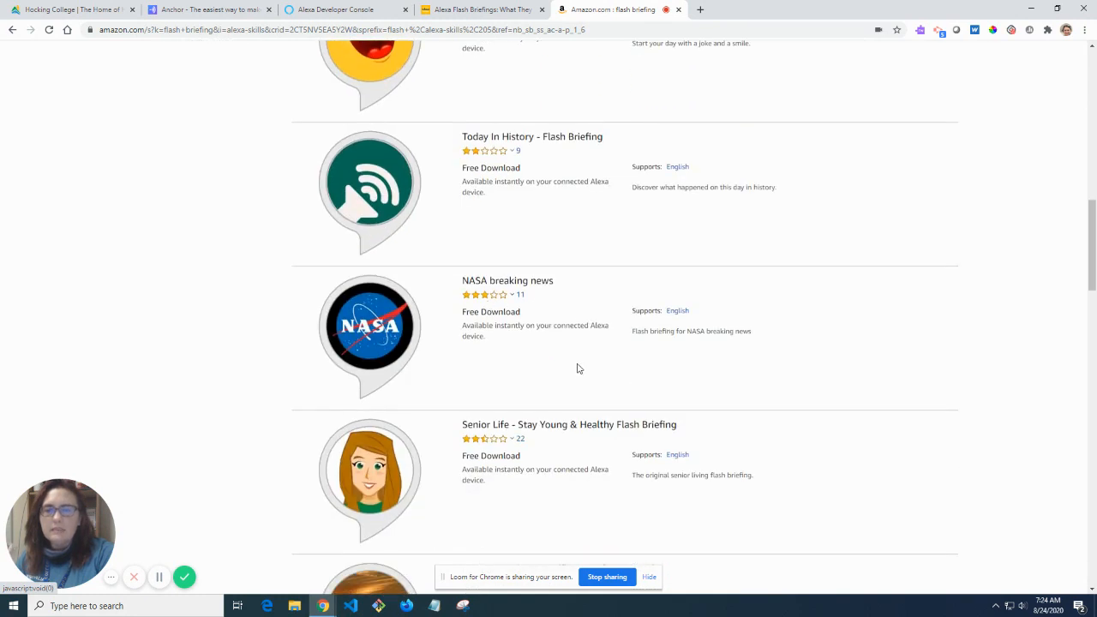
scroll(576, 368, down, 2)
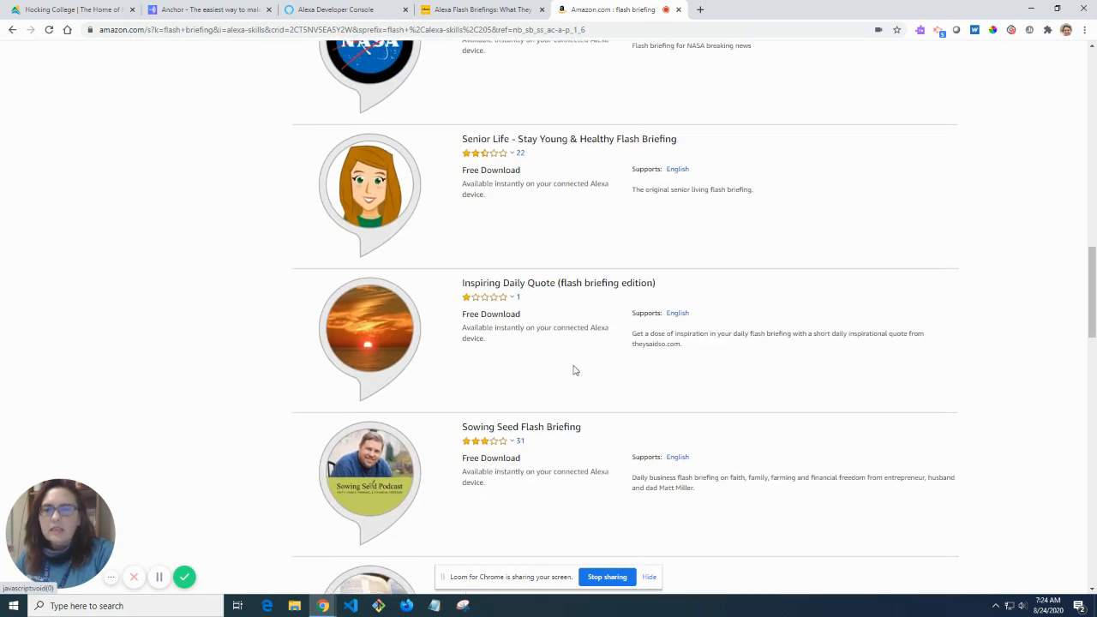
scroll(575, 370, up, 2)
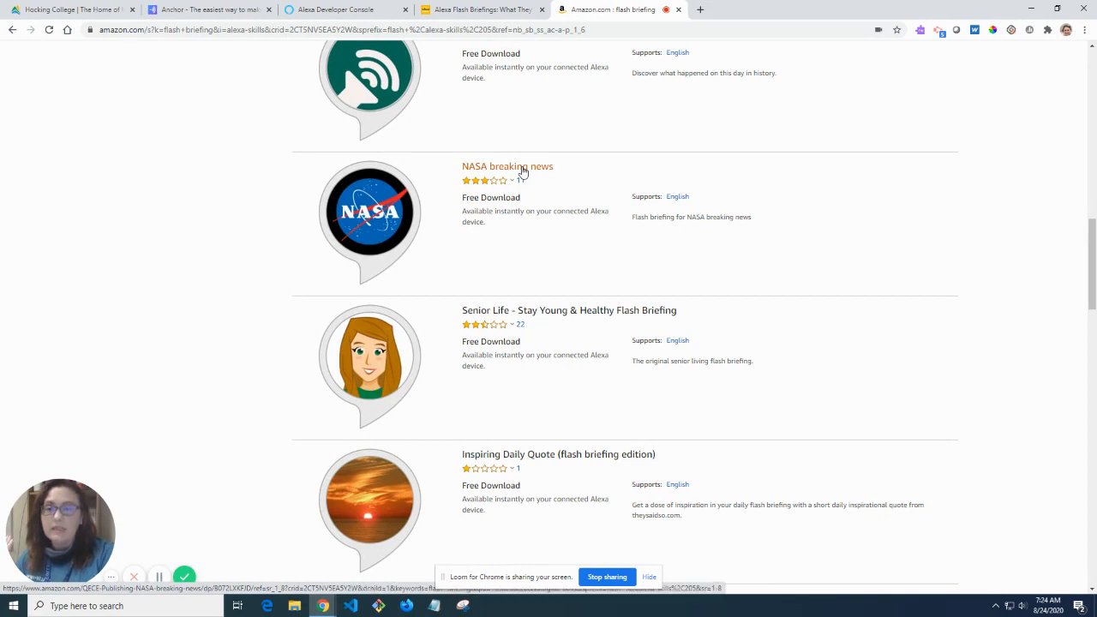
Open the NASA breaking news flash briefing skill and highlight its description text.
click(522, 168)
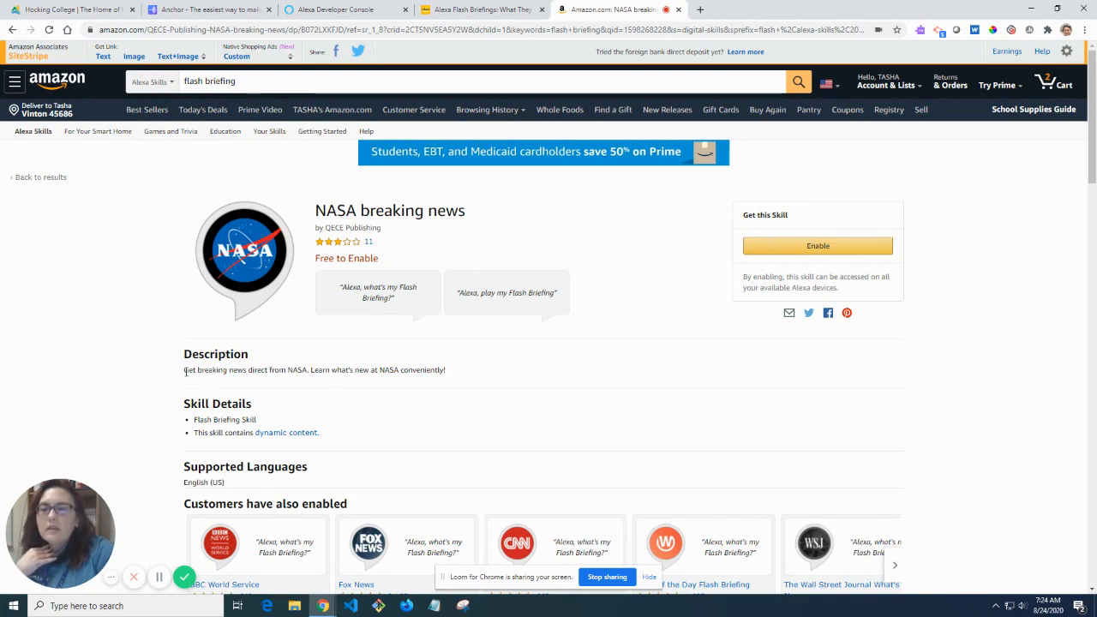
drag(184, 370, 443, 381)
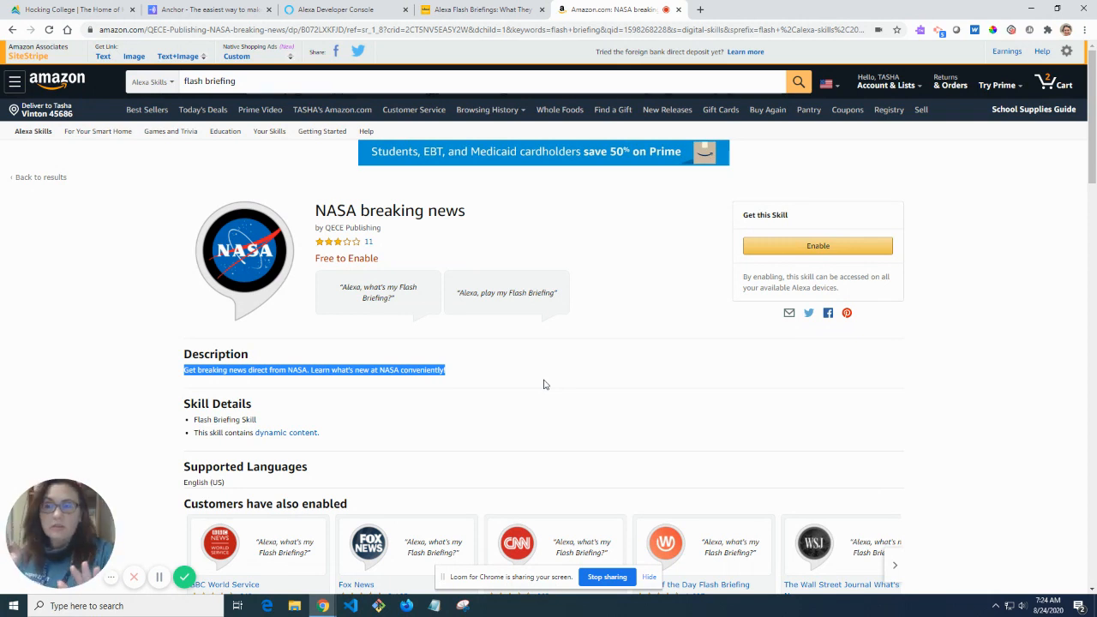
Enable the NASA breaking news skill from the Get this Skill box.
click(847, 249)
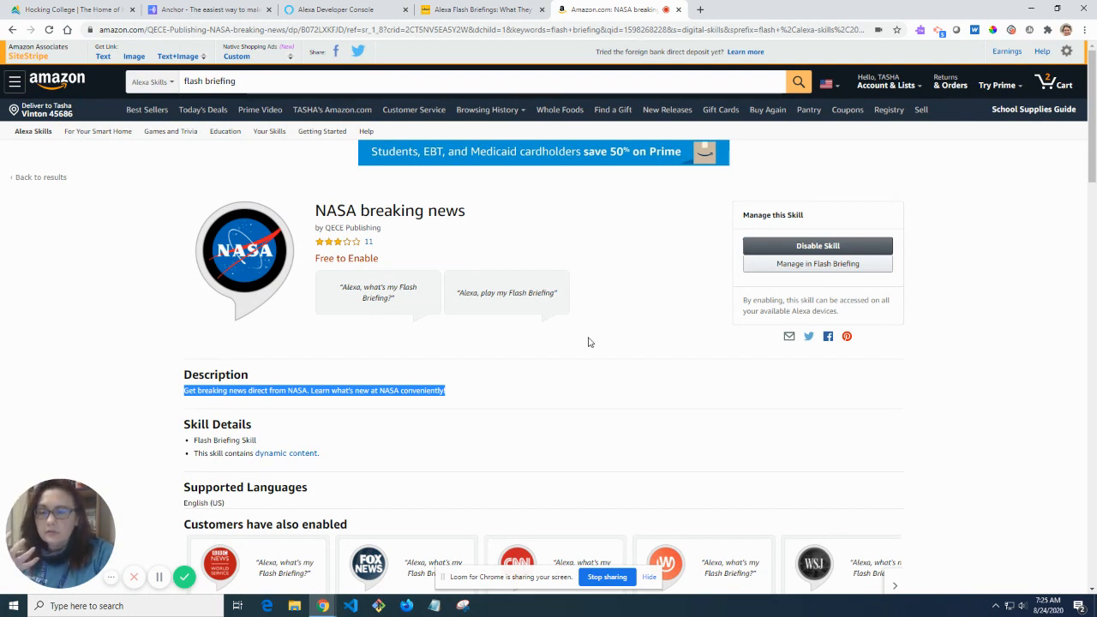
Switch to the Anchor login tab, briefly checking the Alexa Developer Console skills list.
click(187, 12)
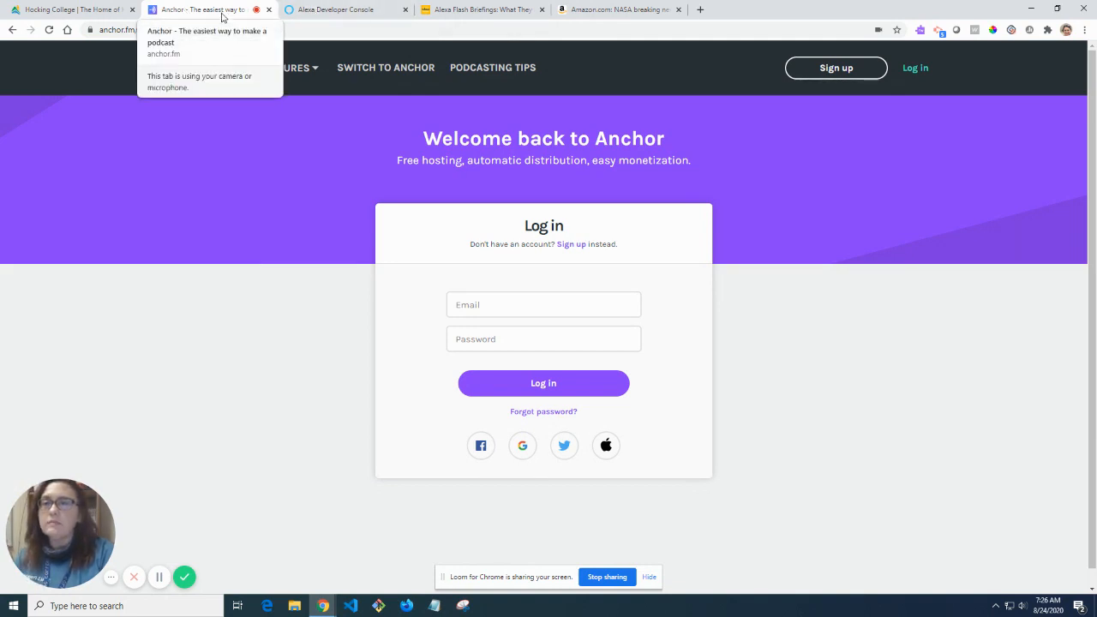
click(297, 12)
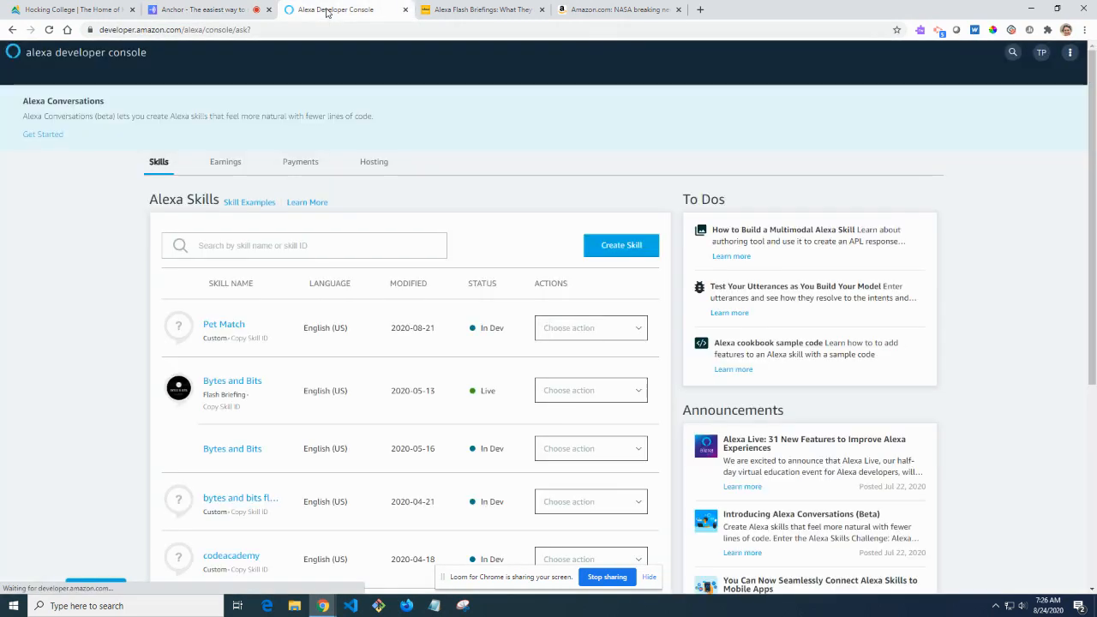
click(208, 11)
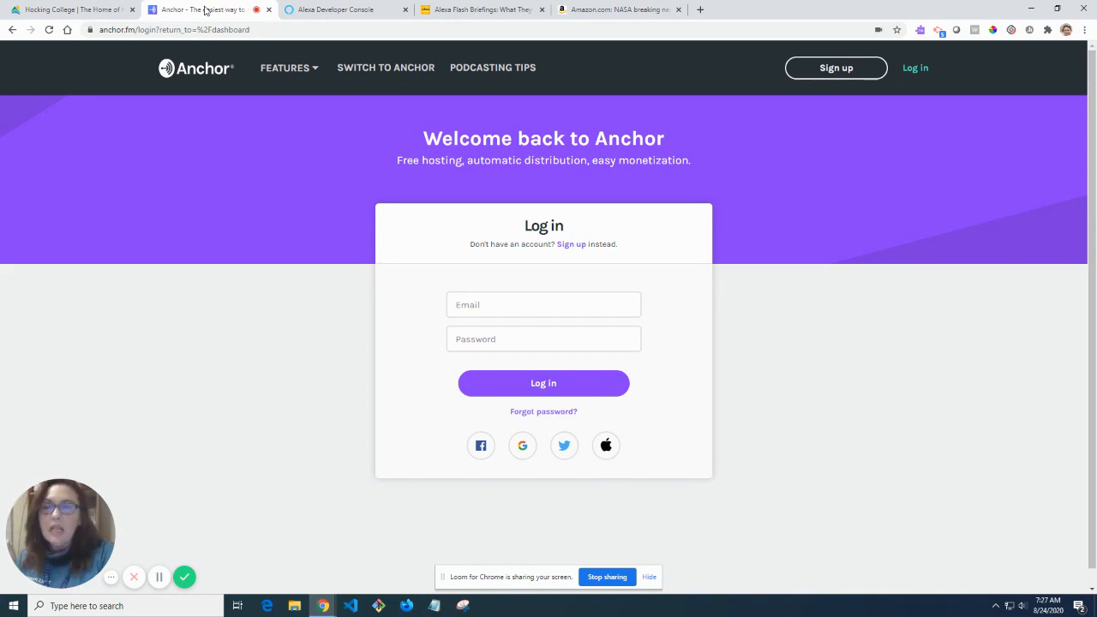
click(532, 304)
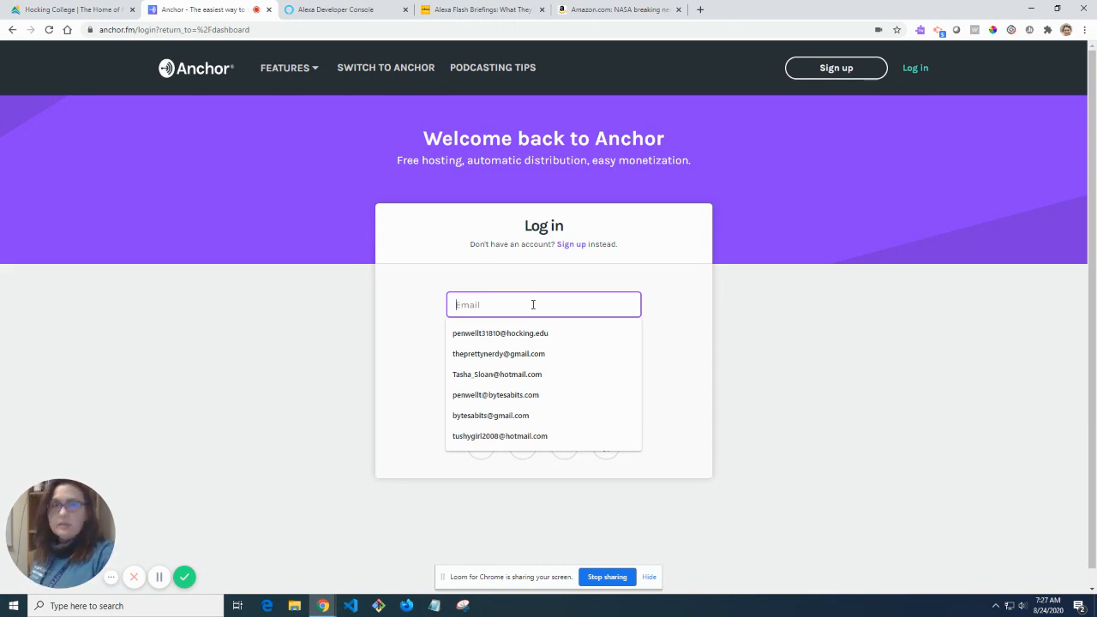
click(184, 225)
click(482, 311)
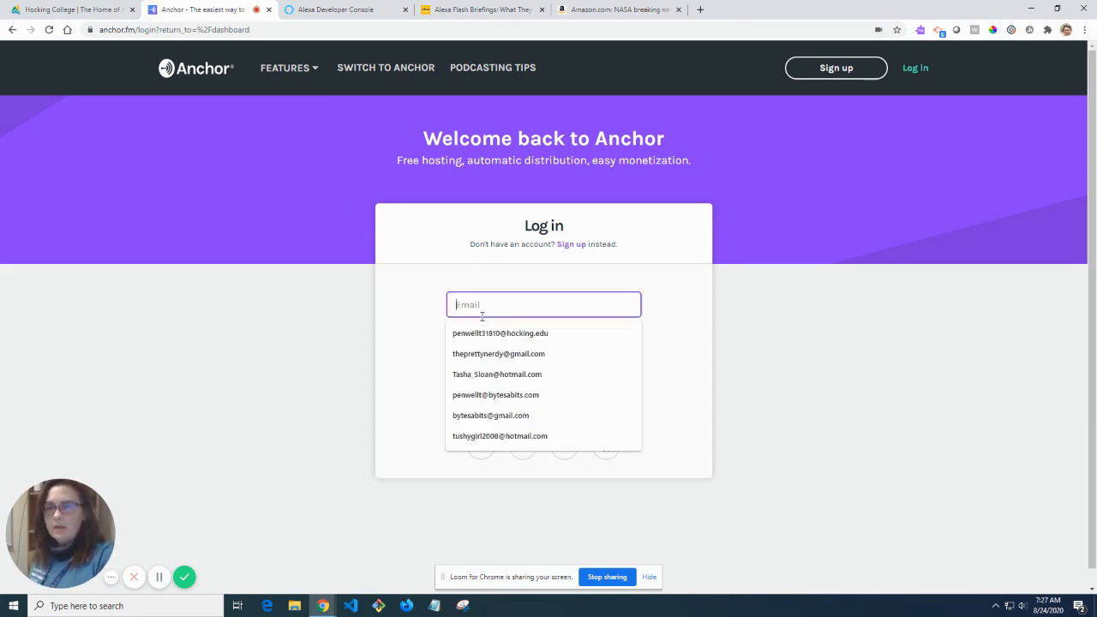
Open Anchor's sign-up form and fill in the full name and e-mail address.
click(571, 244)
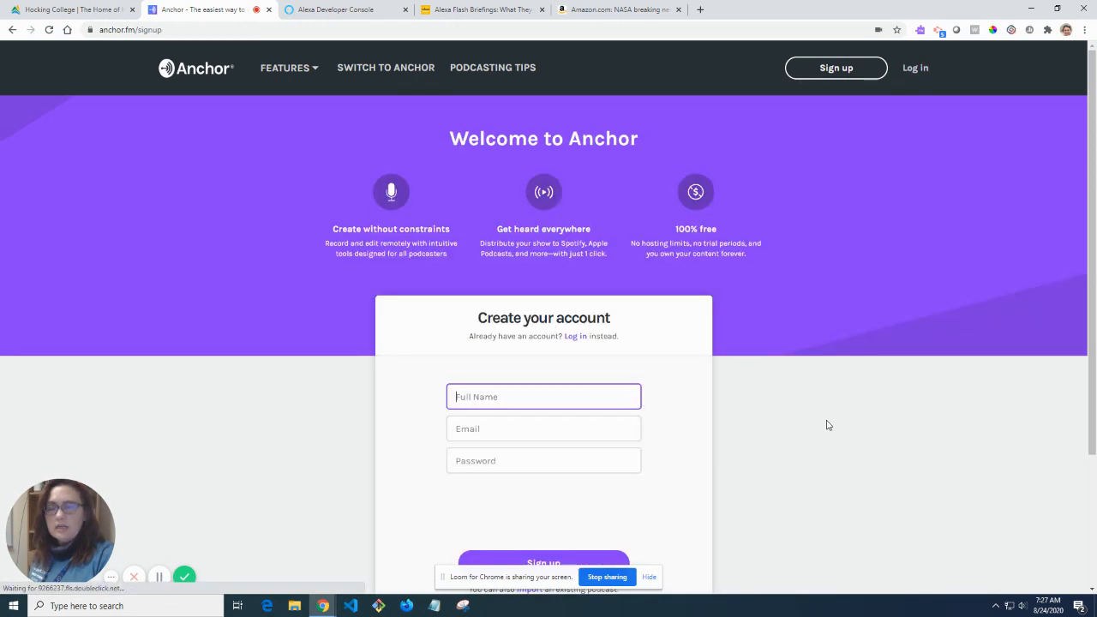
click(568, 399)
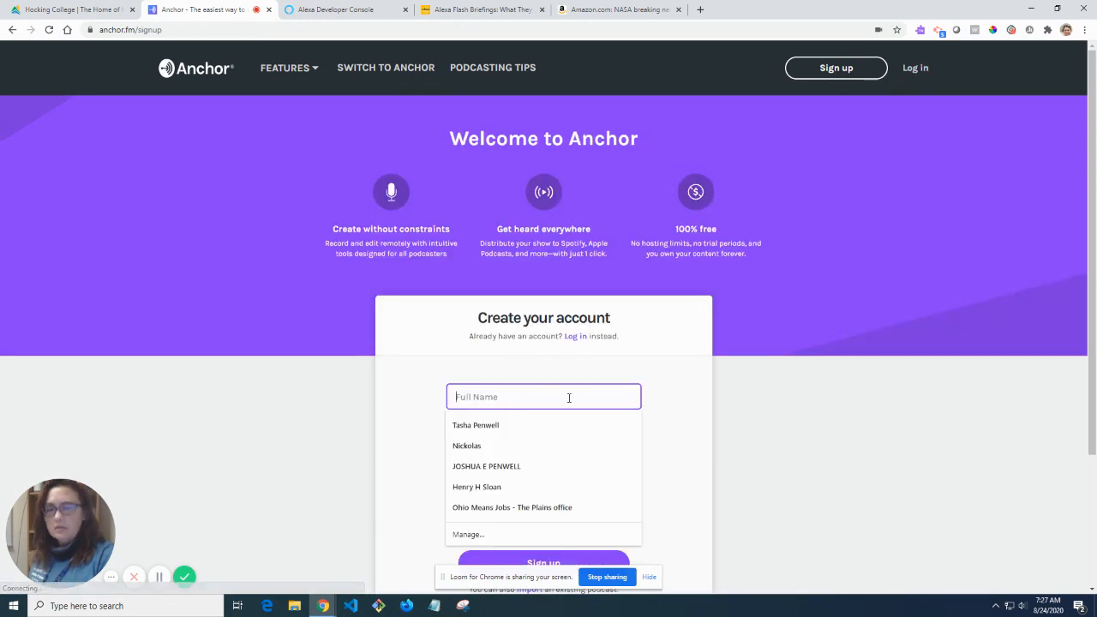
click(536, 427)
click(532, 435)
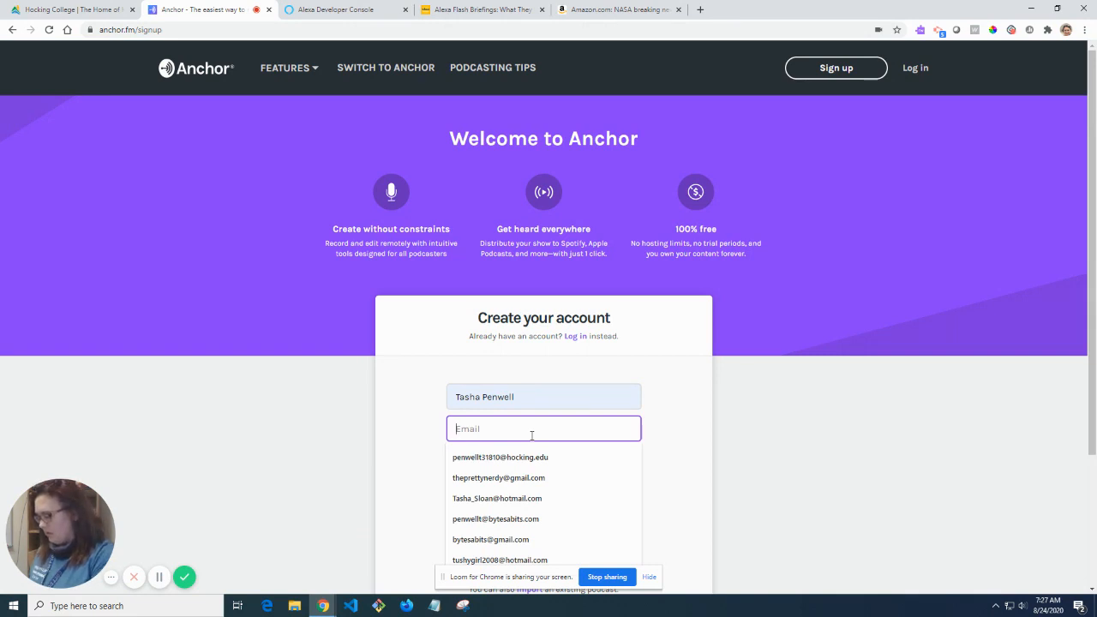
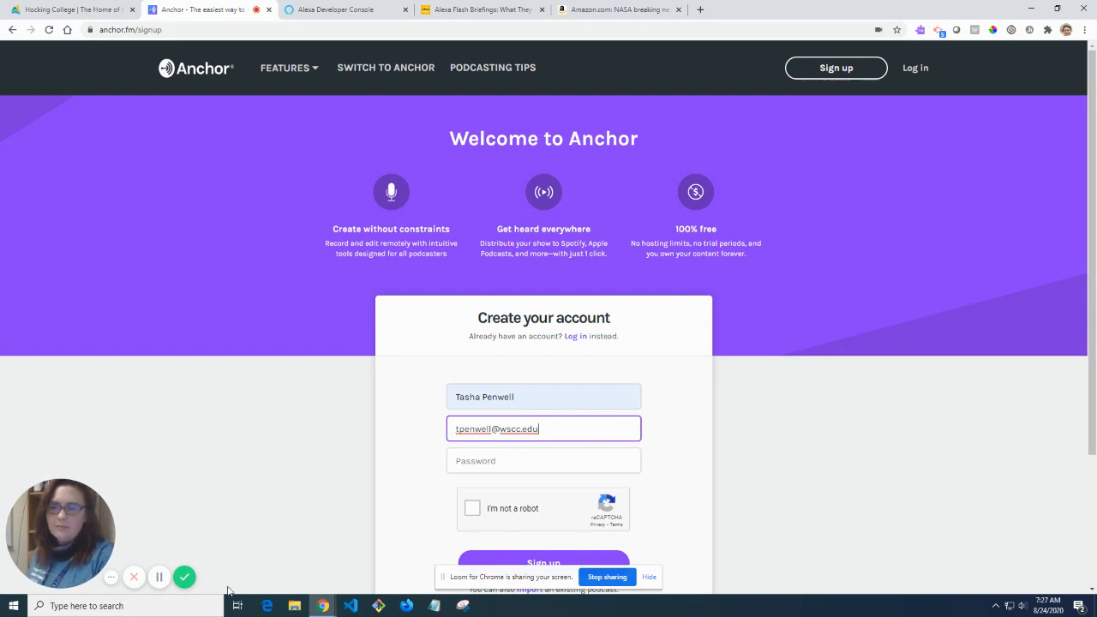
click(156, 583)
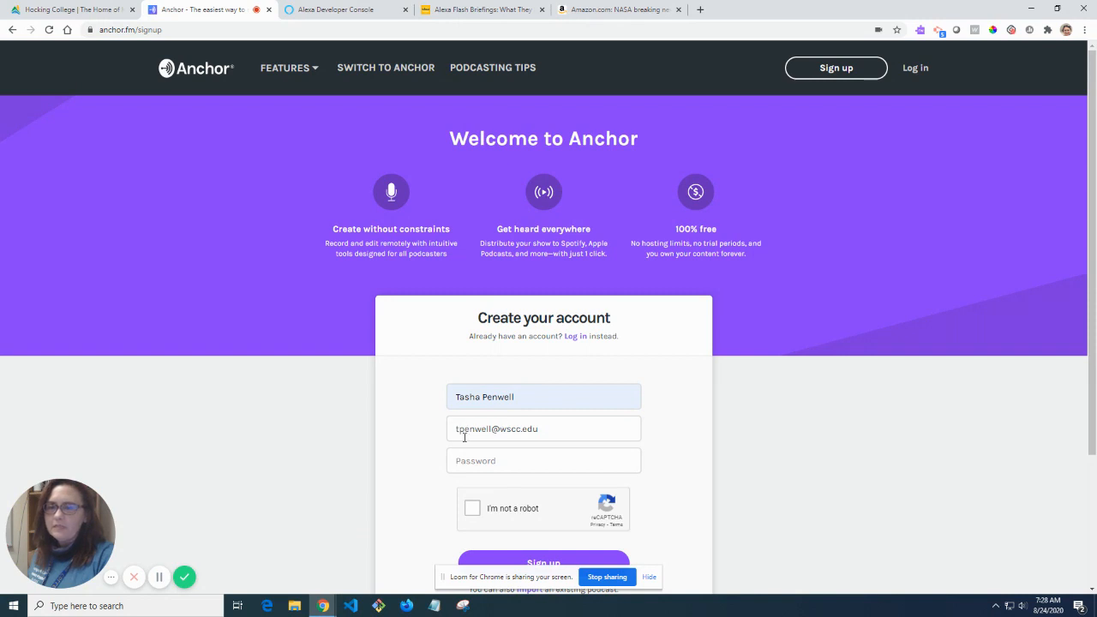
Enter the account password, pass the reCAPTCHA check, and submit the sign-up.
click(472, 461)
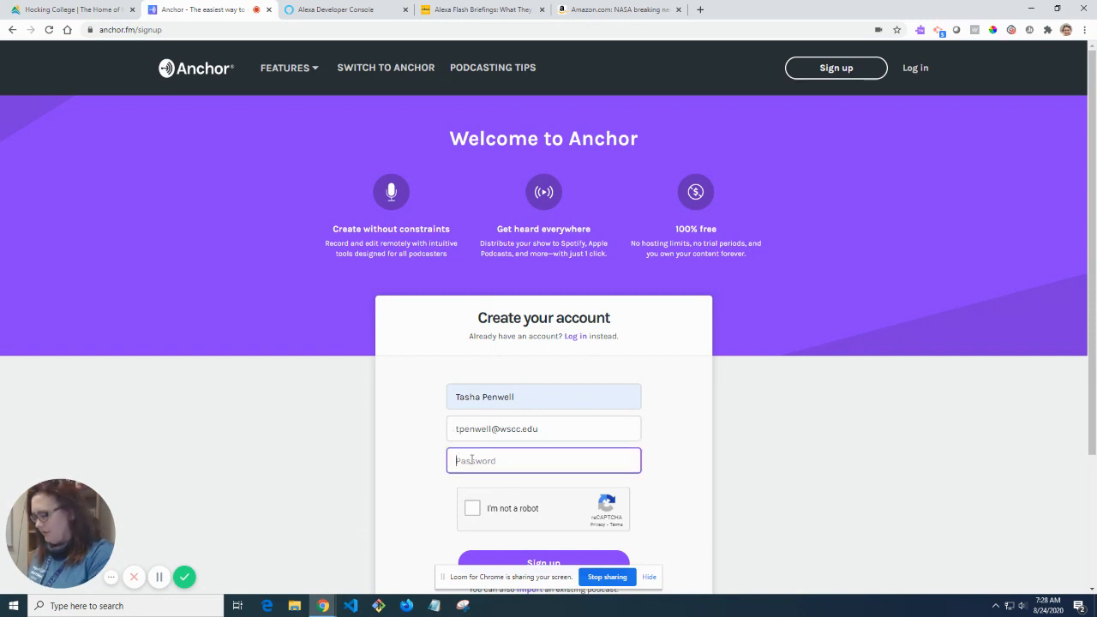
text(••••••••)
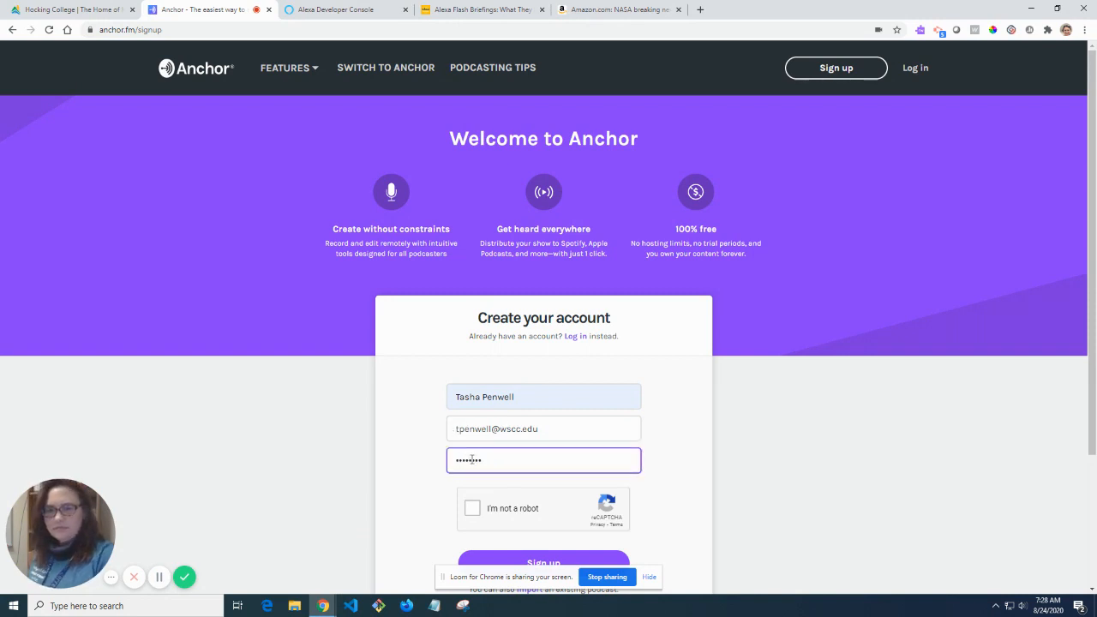
click(474, 509)
scroll(480, 506, down, 1)
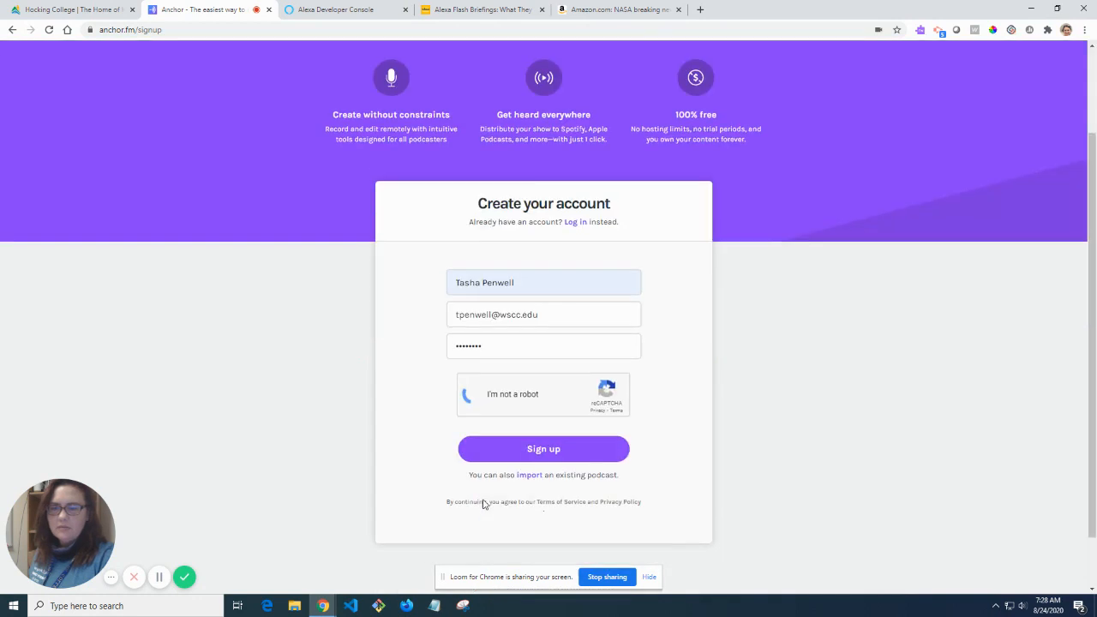
click(528, 454)
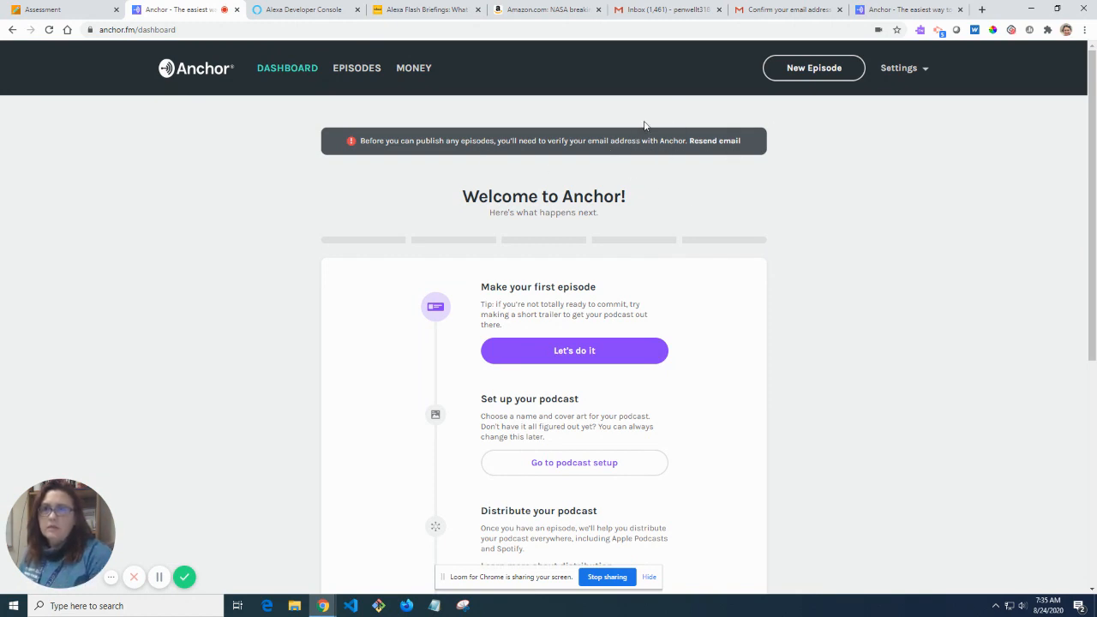
Close the duplicate Anchor tab, start the first episode, and choose in-browser recording.
click(236, 9)
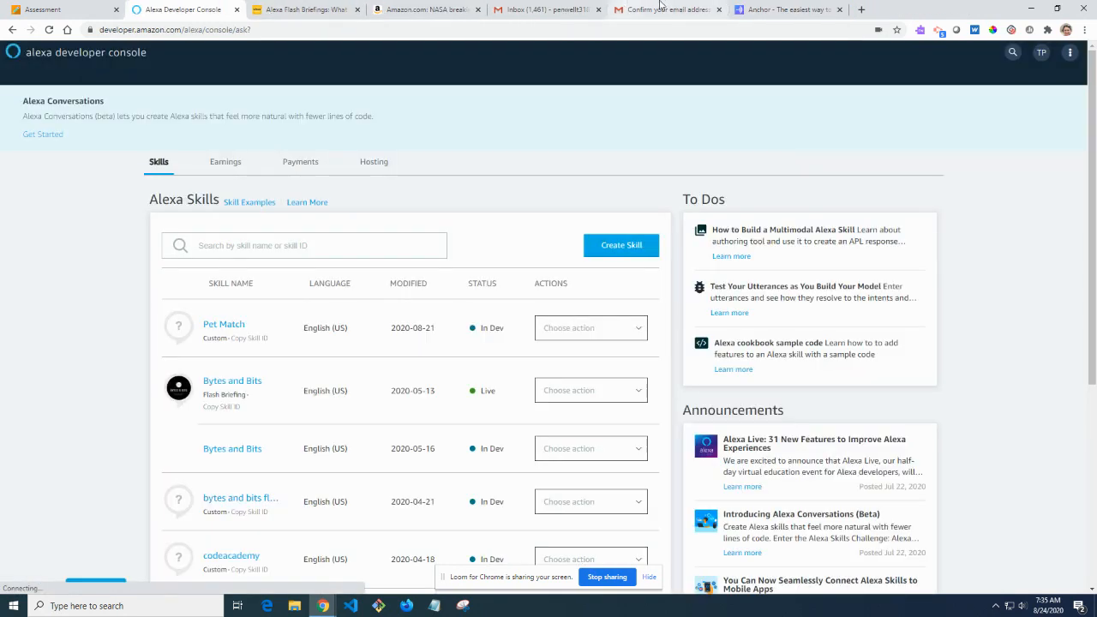
click(763, 10)
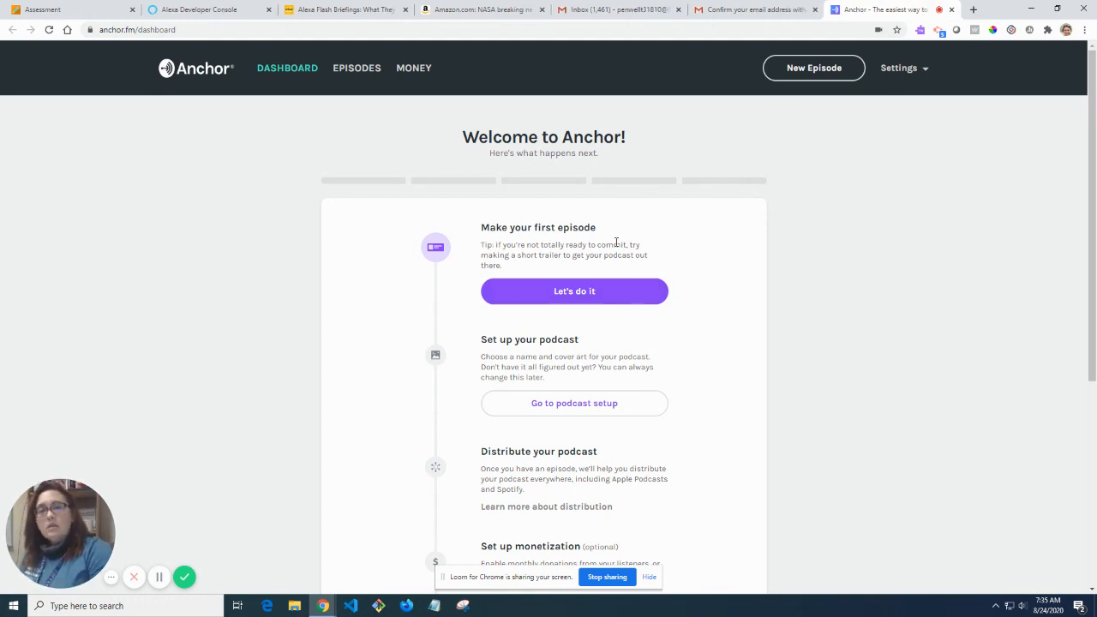
scroll(568, 223, down, 1)
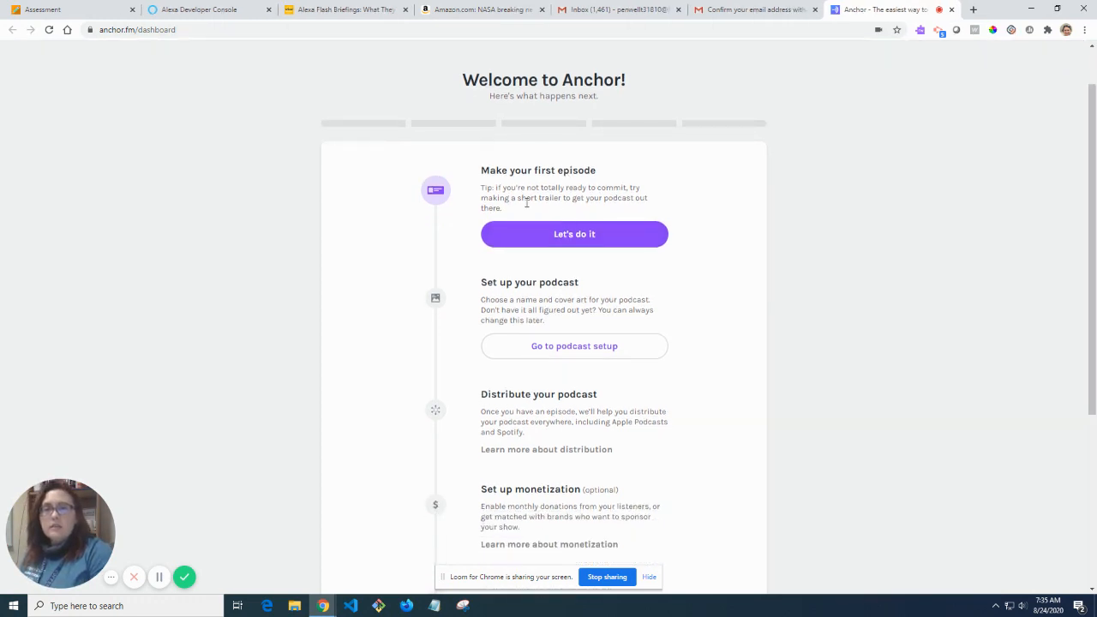
click(593, 244)
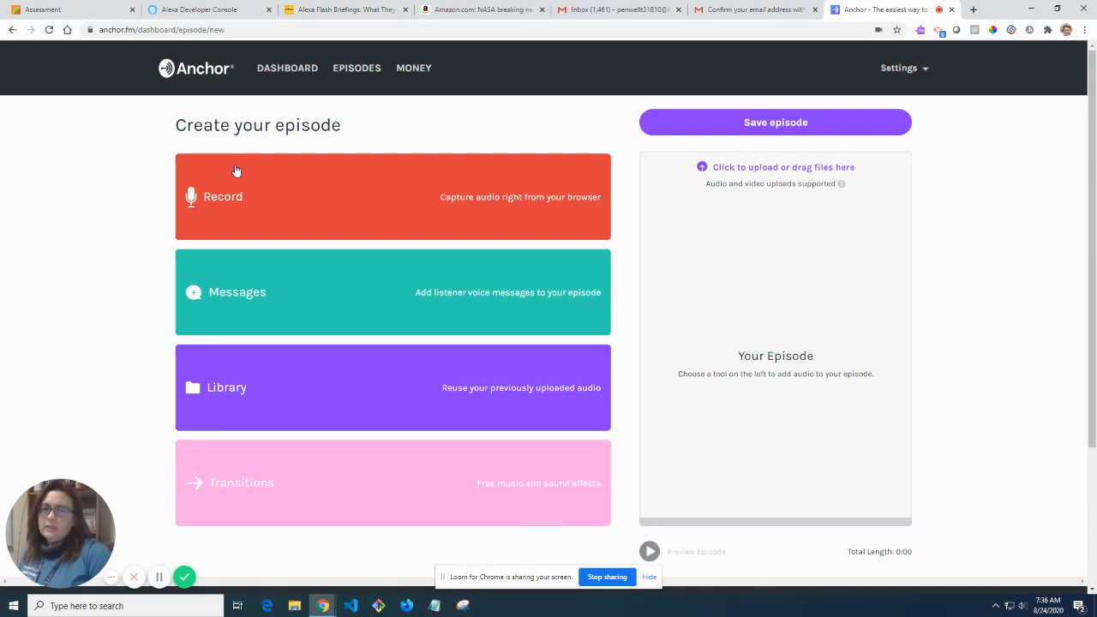
click(268, 225)
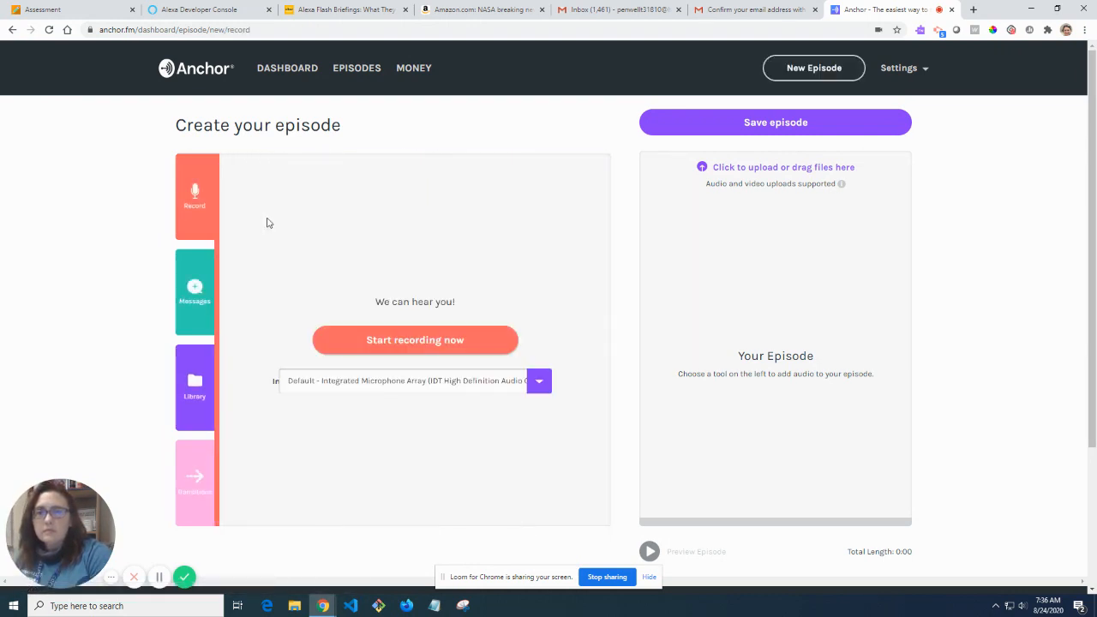
Record a 1:21 voice clip in the browser, starting and then stopping the recording.
click(453, 343)
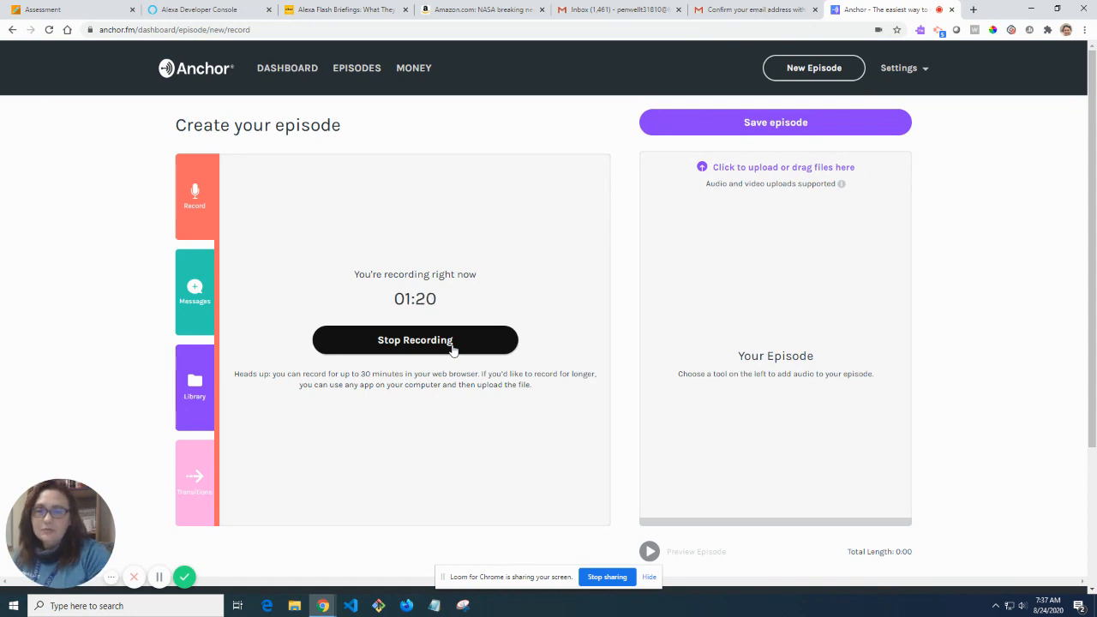
click(452, 347)
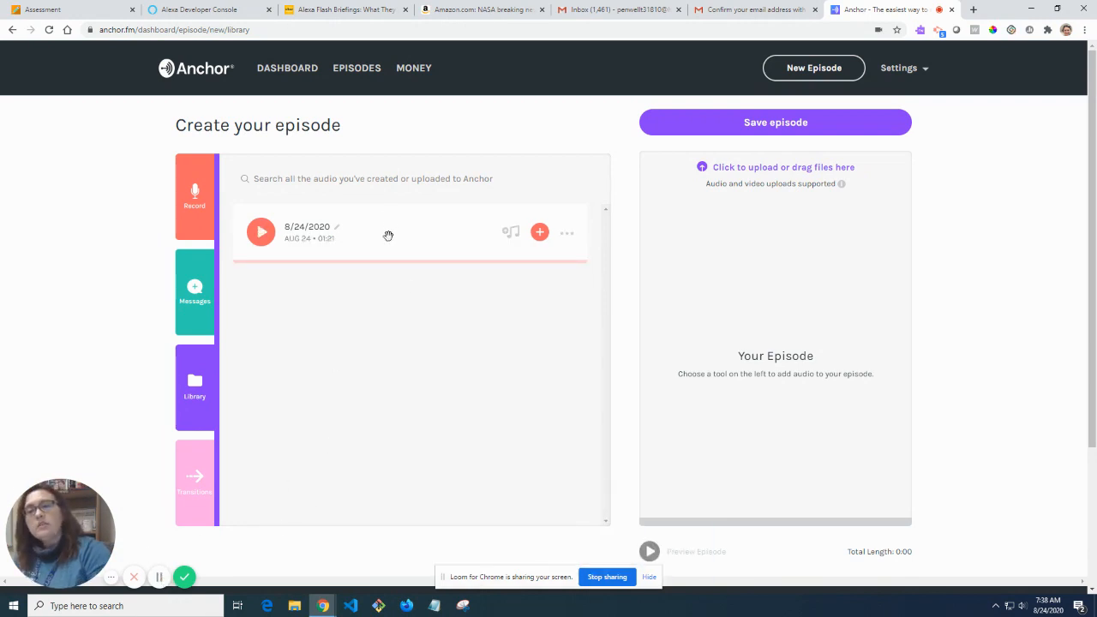
Add the 8/24/2020 recording to the episode, now 1m 21s long, and show the transition sounds.
drag(388, 236, 772, 186)
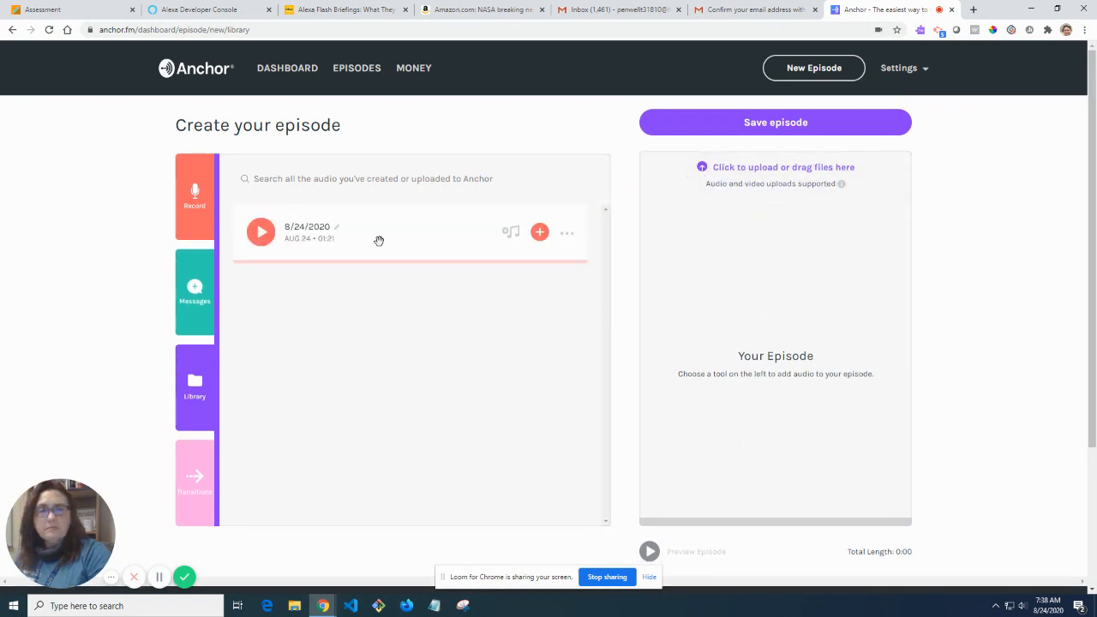
drag(379, 240, 788, 249)
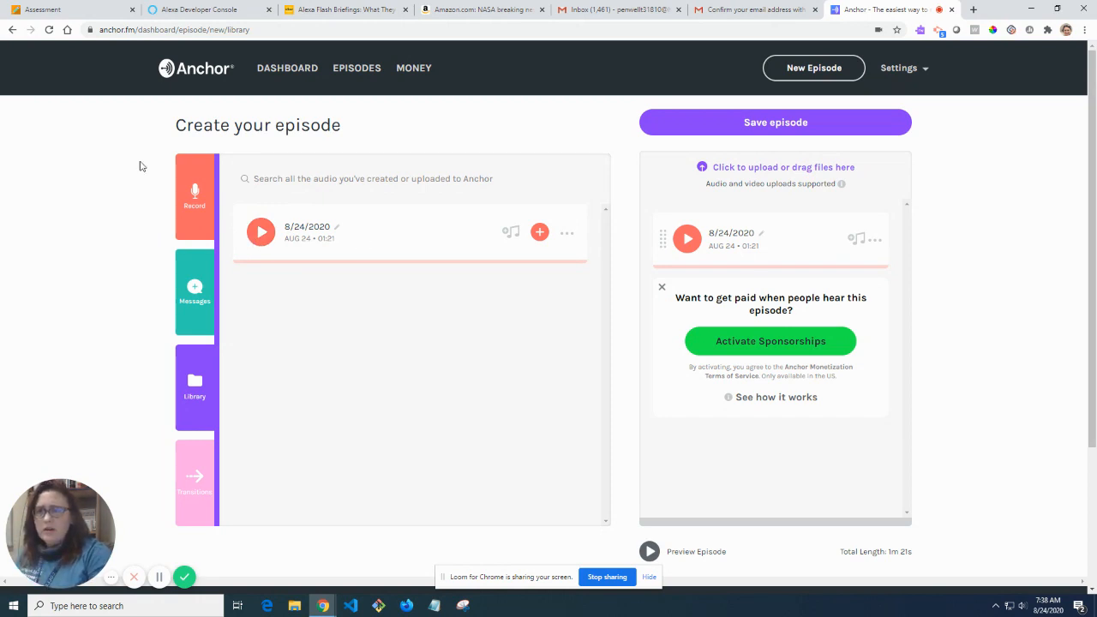
click(196, 317)
click(195, 410)
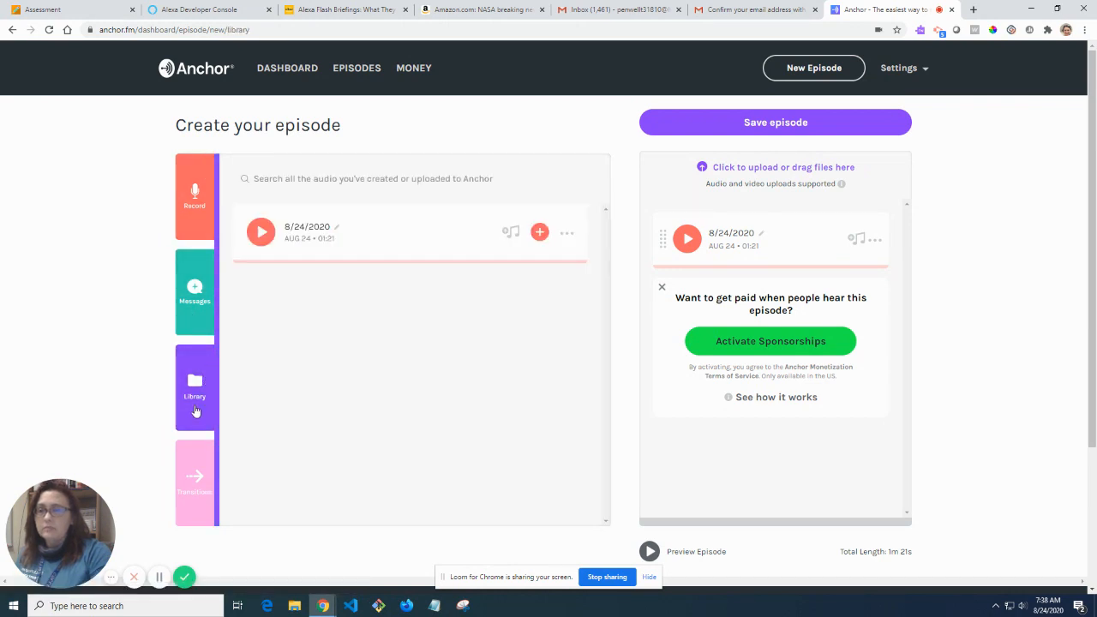
mouse_move(194, 391)
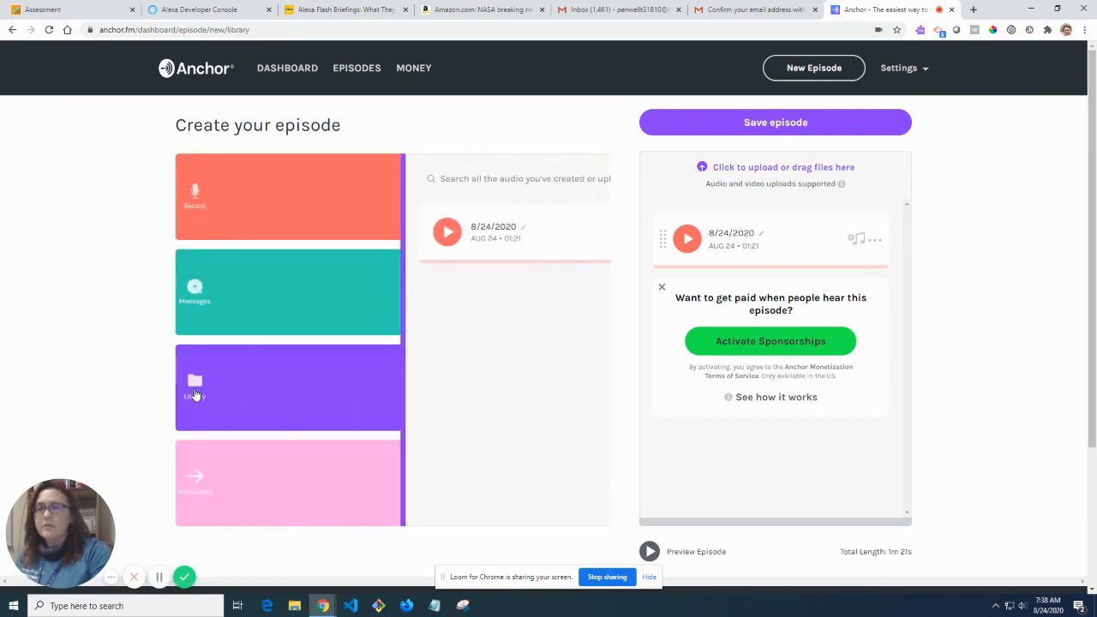
click(188, 478)
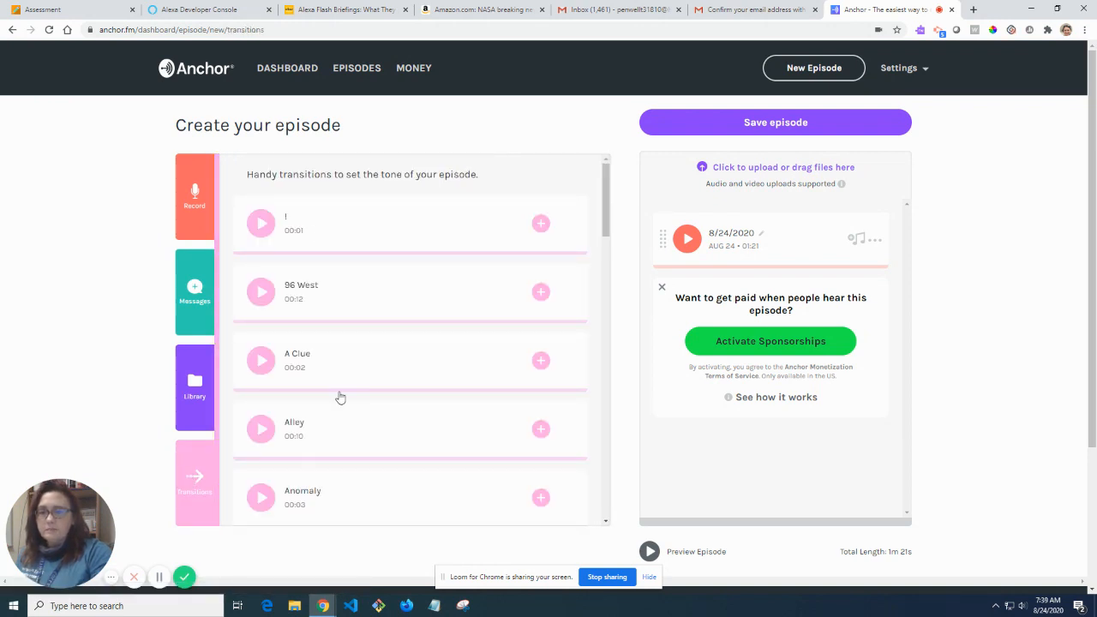
Preview the A Clue and Attn transition sounds.
scroll(340, 397, down, 1)
click(261, 304)
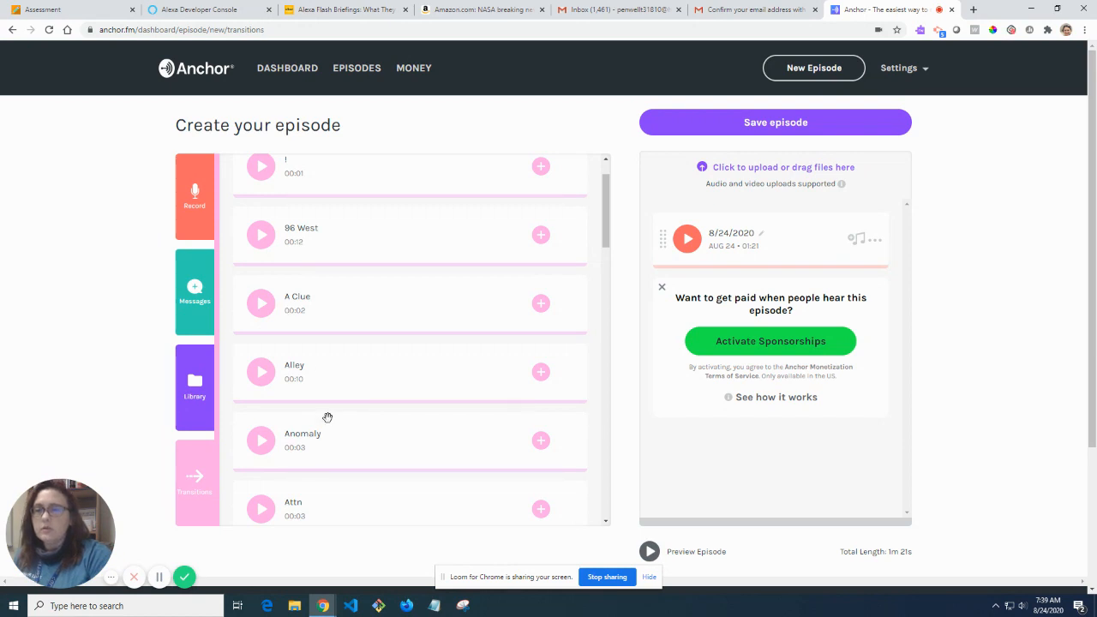
scroll(329, 418, down, 2)
click(263, 395)
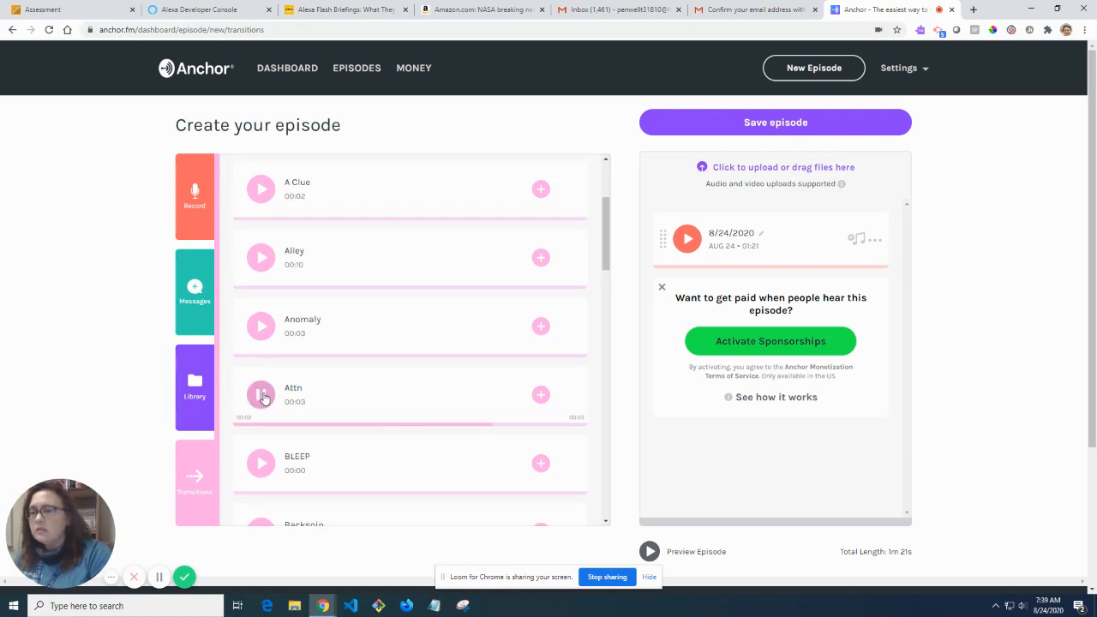
scroll(312, 385, down, 2)
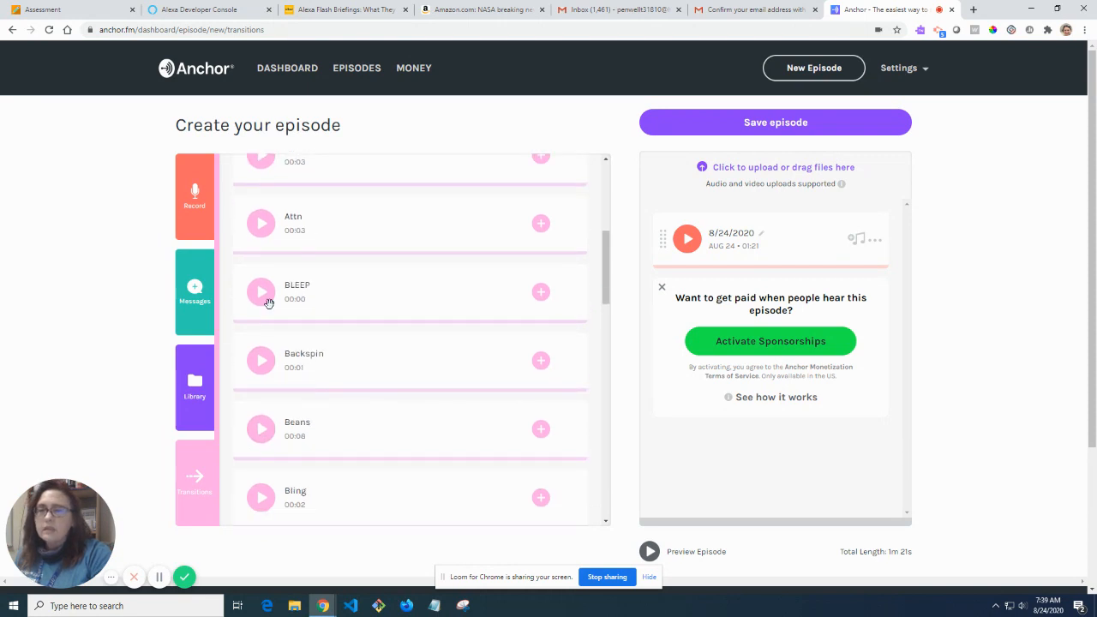
scroll(304, 351, up, 1)
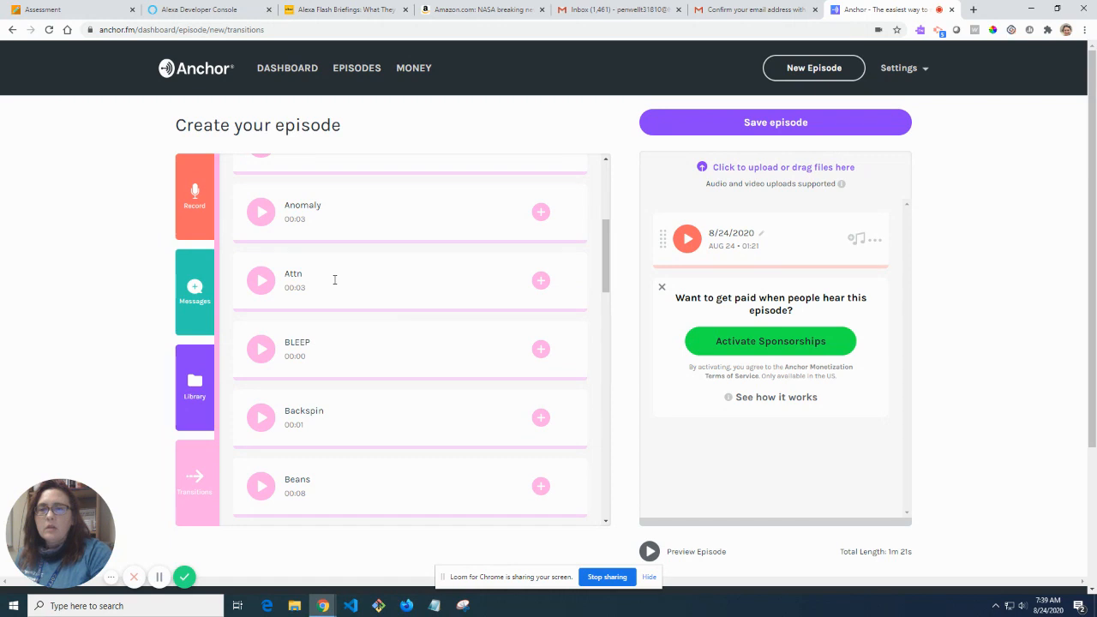
Place Attn before the 8/24/2020 recording, preview the 1m 24s episode, and save it.
drag(539, 278, 710, 233)
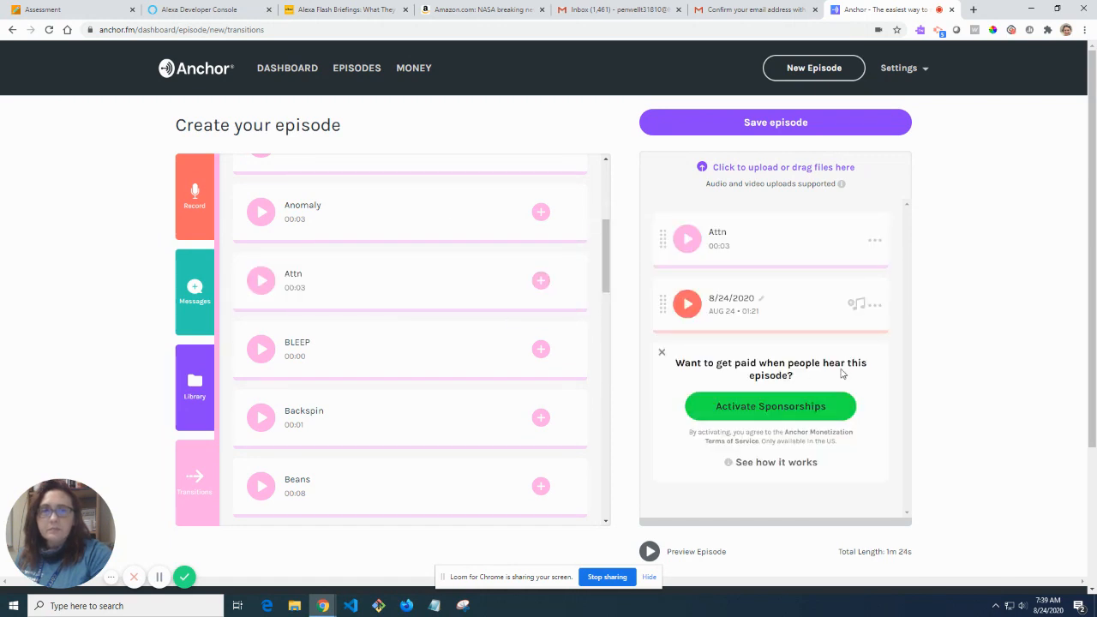
scroll(840, 463, down, 2)
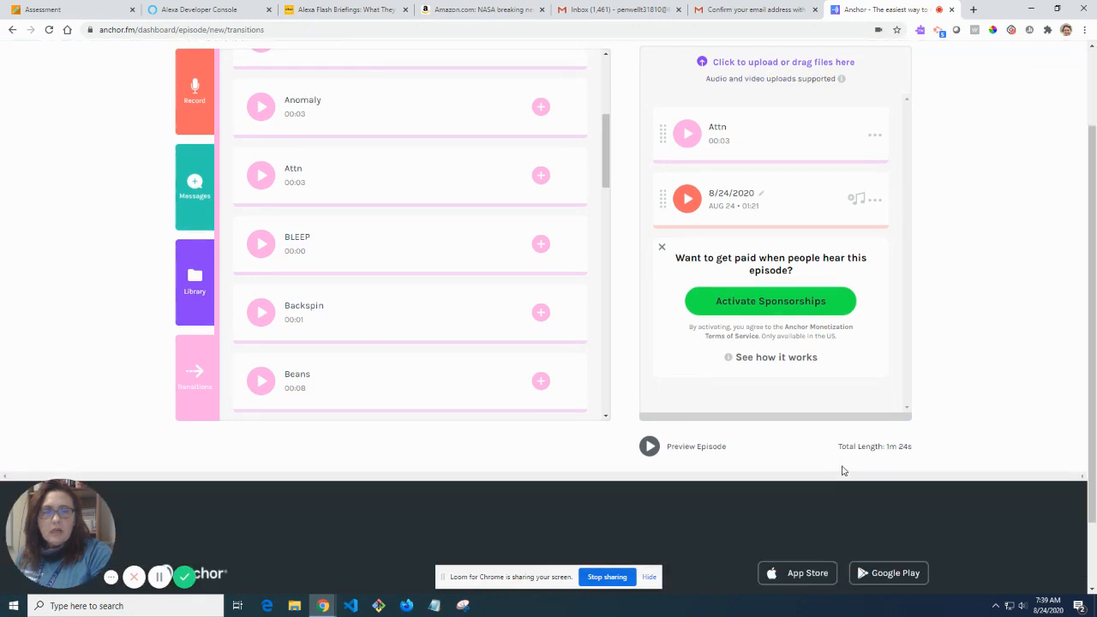
click(650, 438)
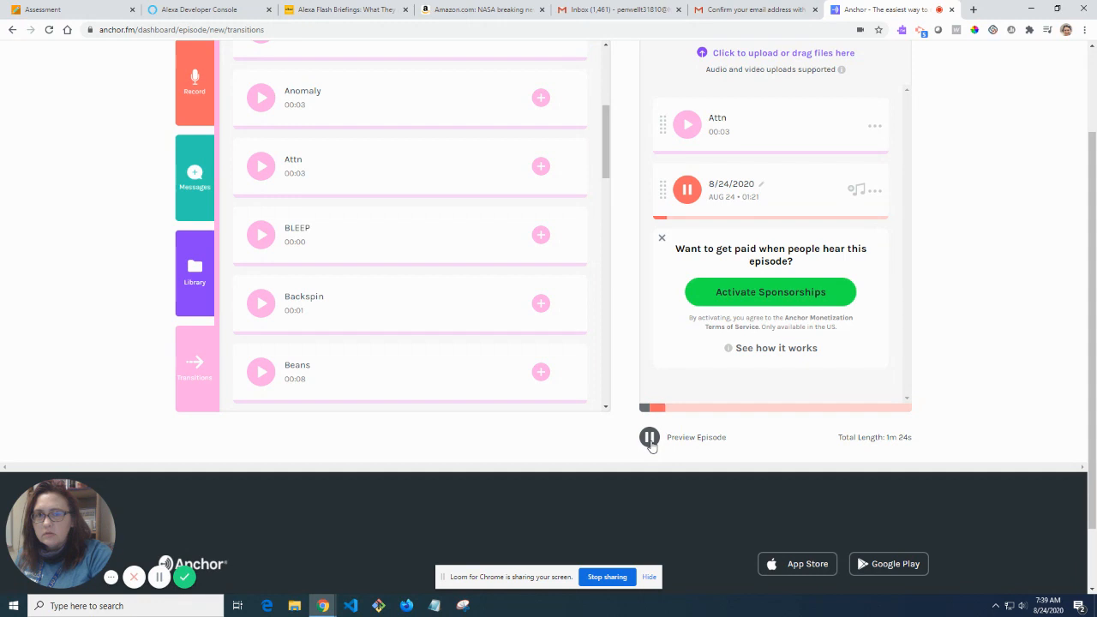
click(650, 438)
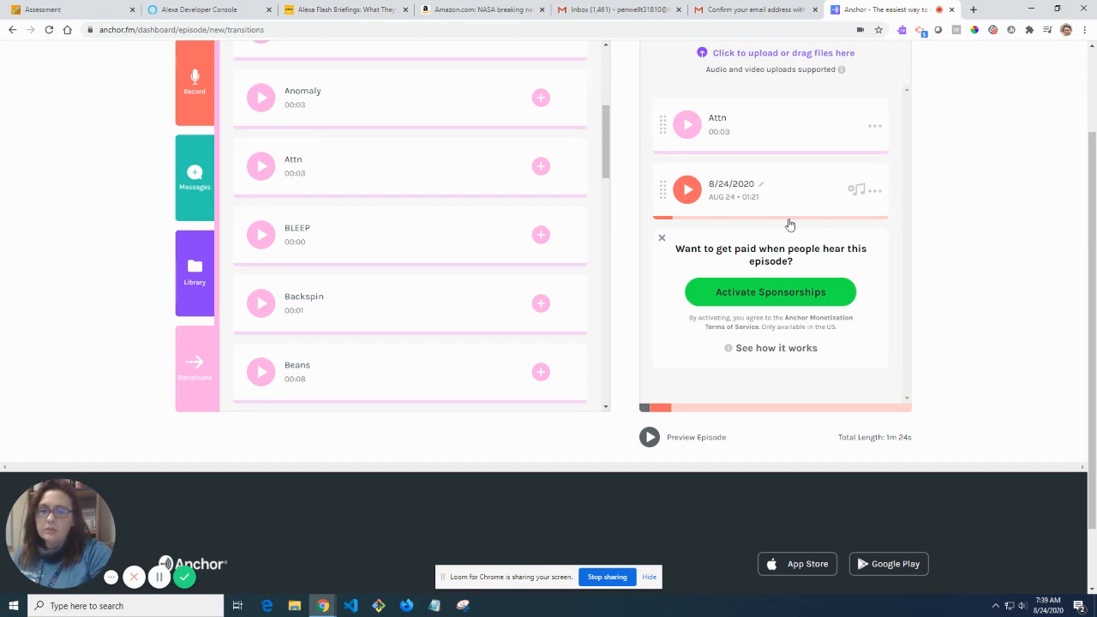
scroll(836, 302, up, 1)
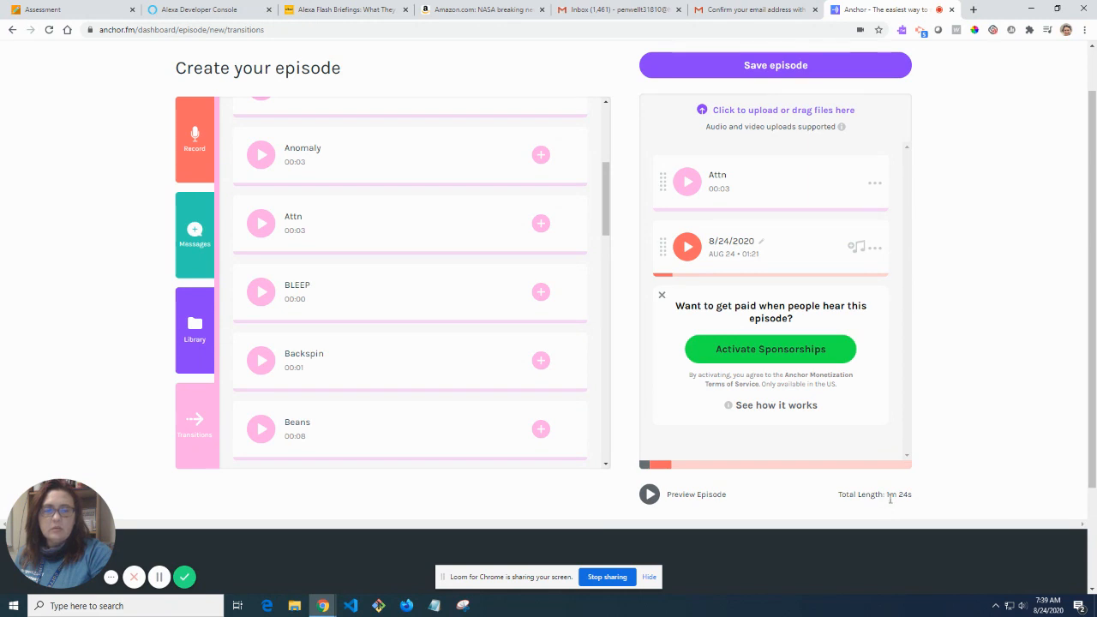
scroll(831, 487, up, 1)
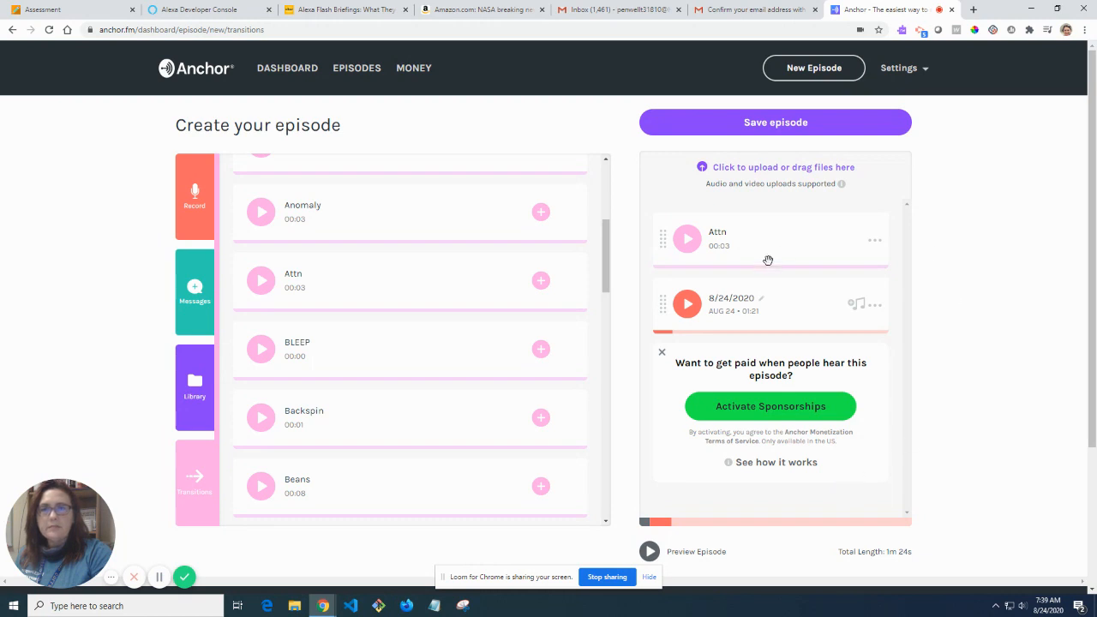
click(815, 125)
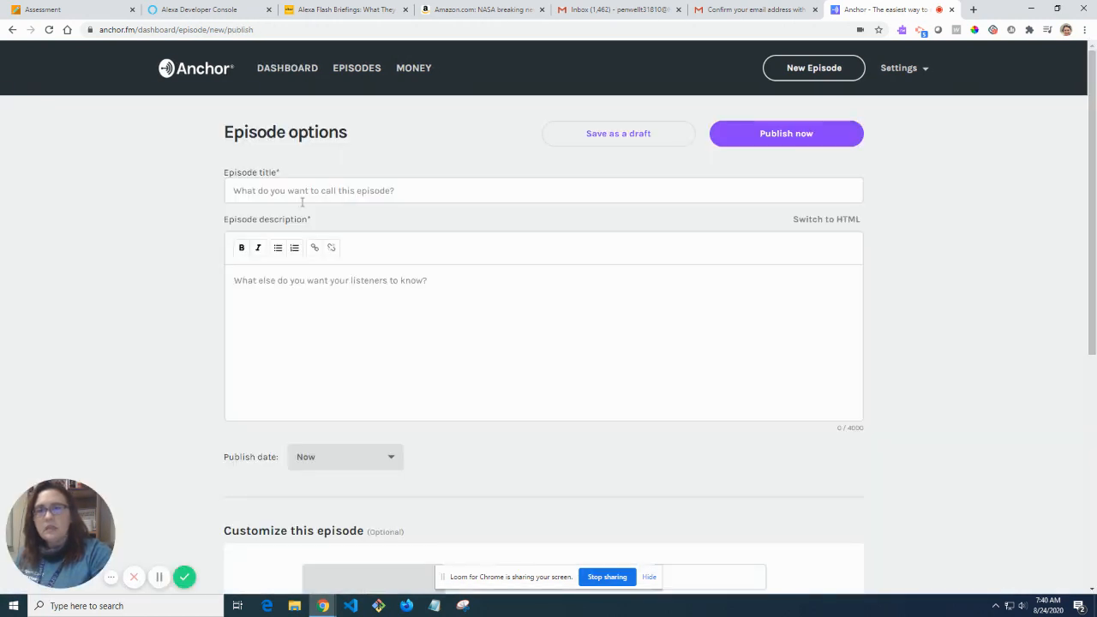
Title the episode 'Creating an Alexa Flash Briefing'.
click(333, 192)
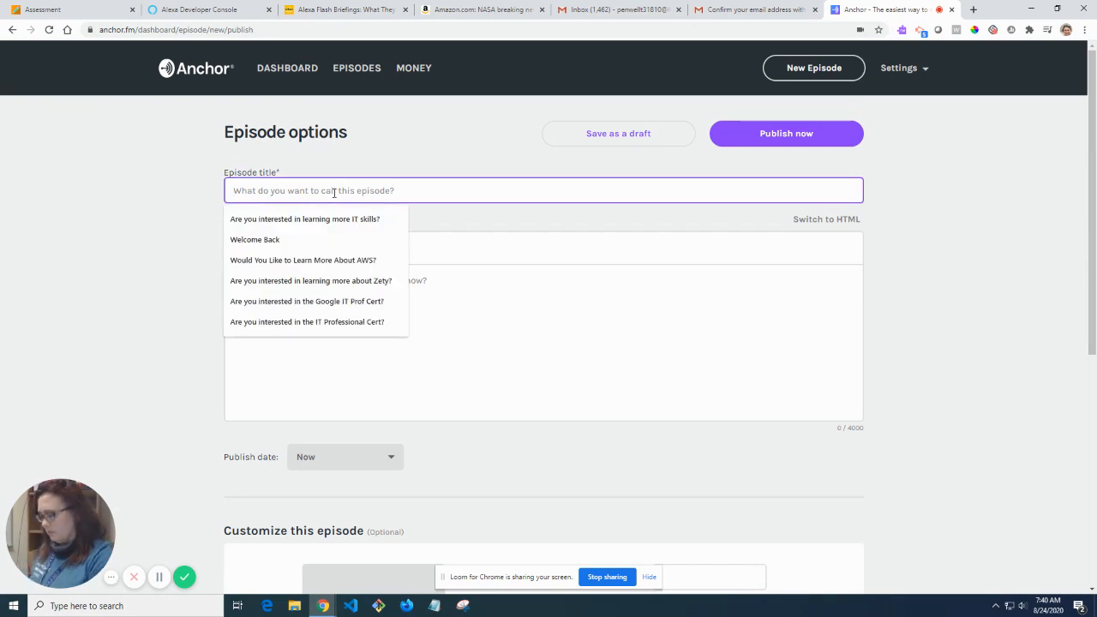
text(Creati)
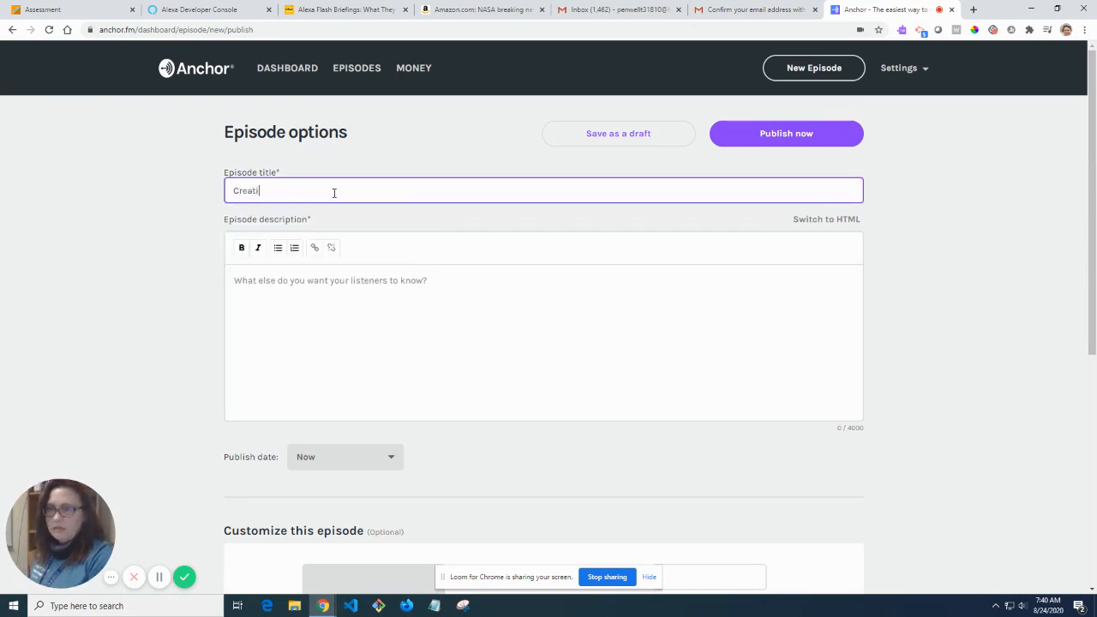
text(ng an Alexa Flash B)
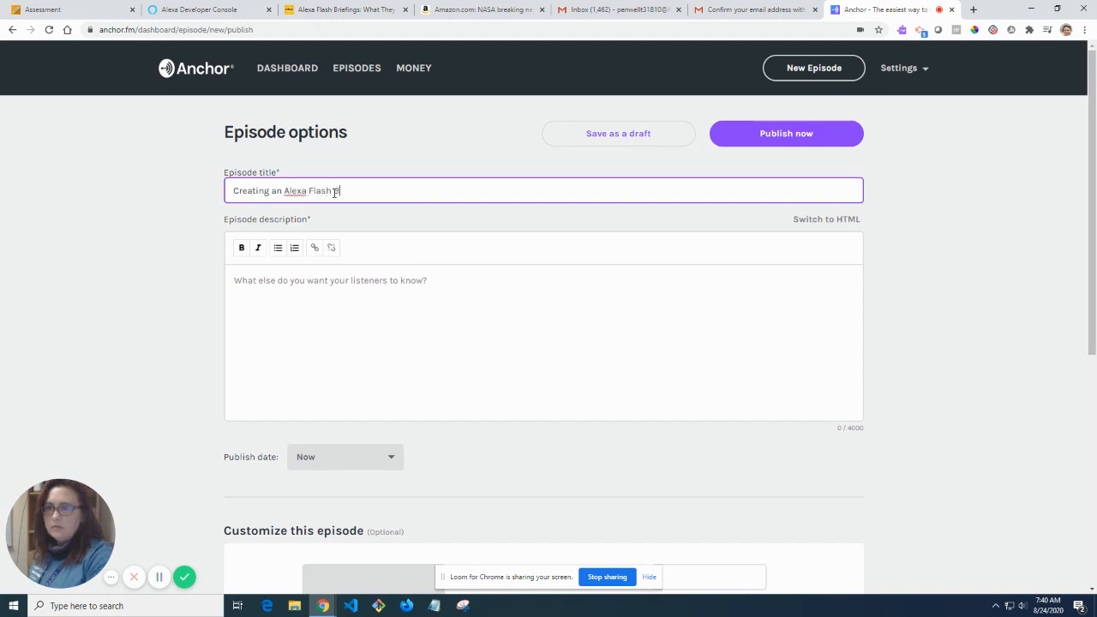
text(riefing)
key(Tab)
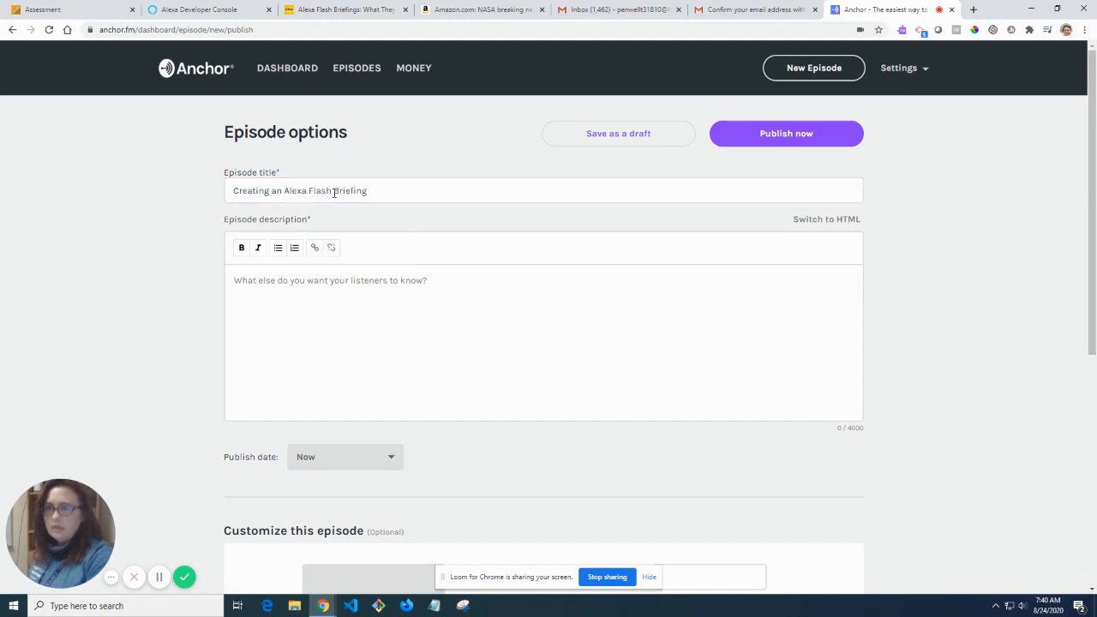
Describe the episode as a tutorial on how to do an Alexa Flash Briefing.
click(306, 284)
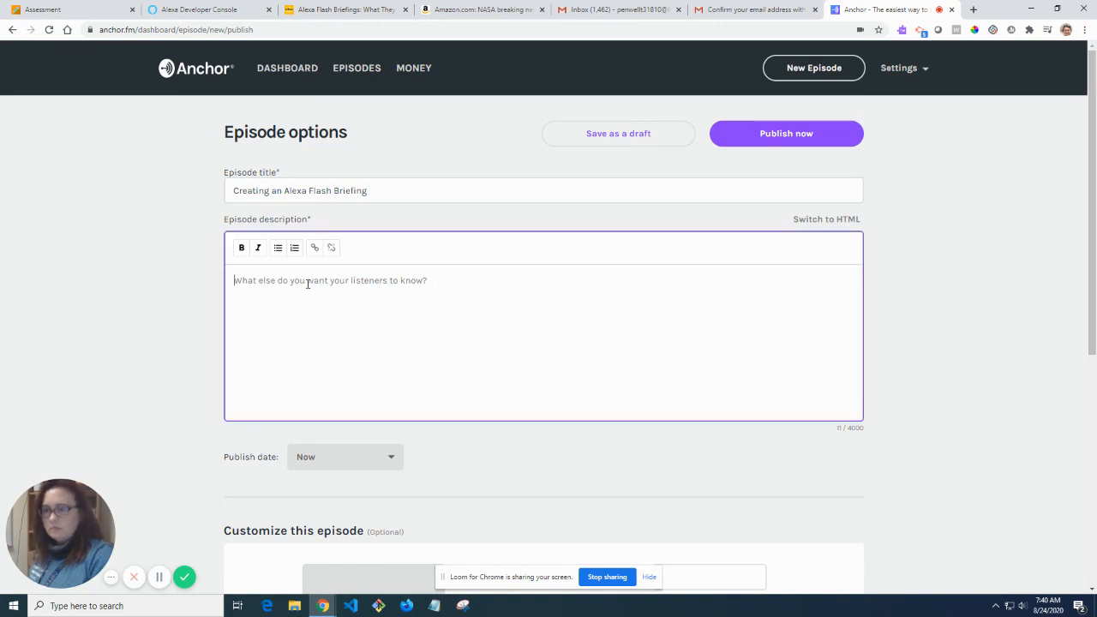
text(Creating)
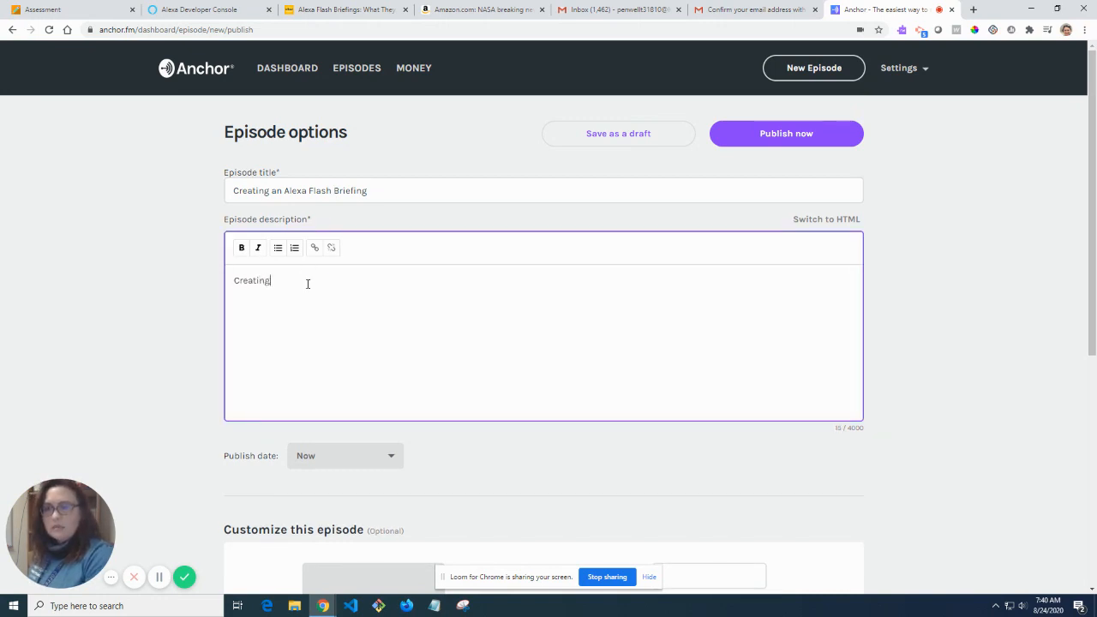
text( a tutorial on how to do a)
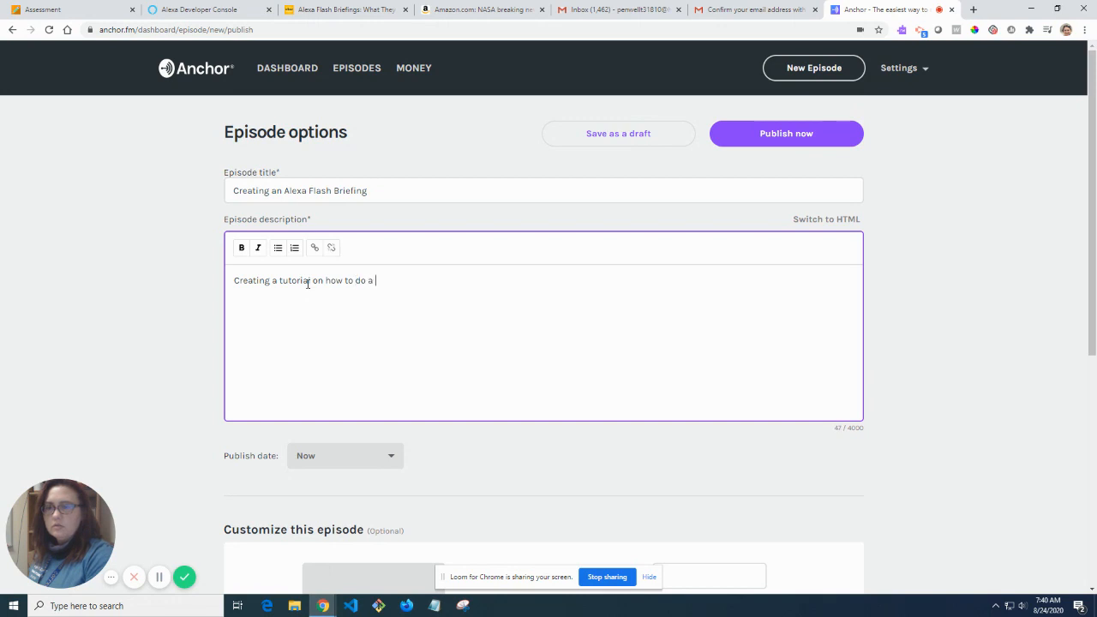
key(BackSpace)
text(n Alexa Flash Briefing)
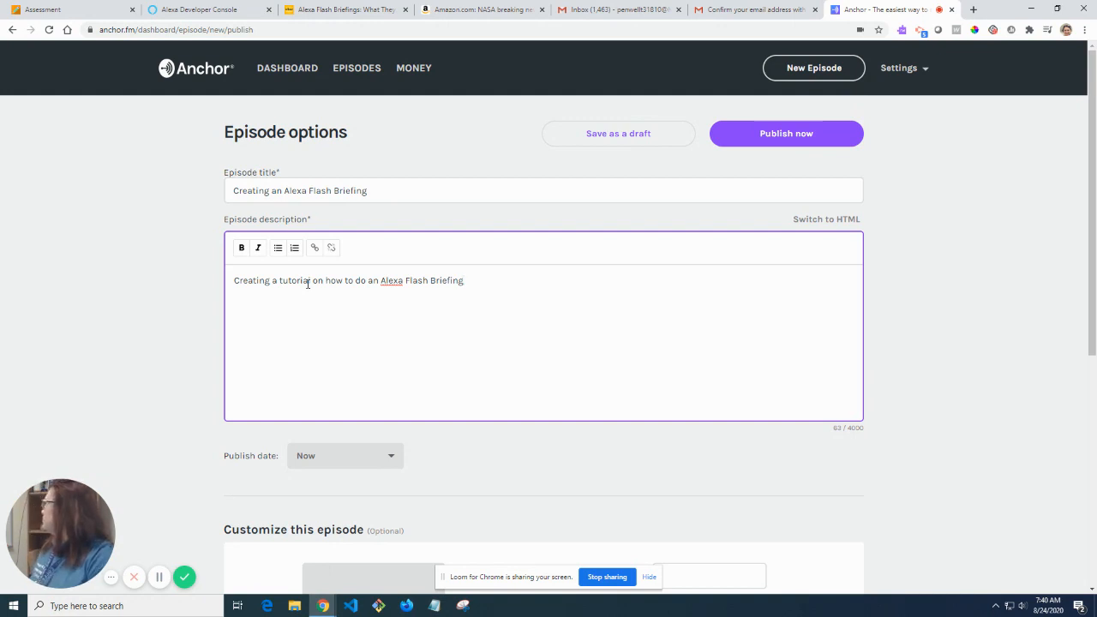
text(.)
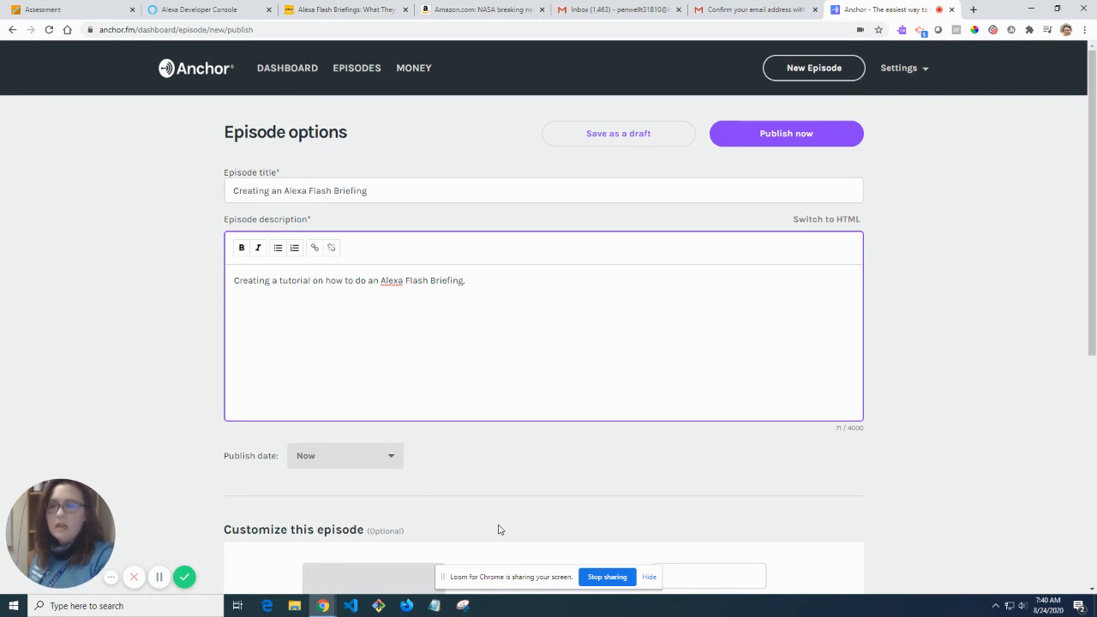
Set season 1, episode 1 and publish the episode now.
scroll(480, 492, down, 1)
scroll(427, 441, down, 2)
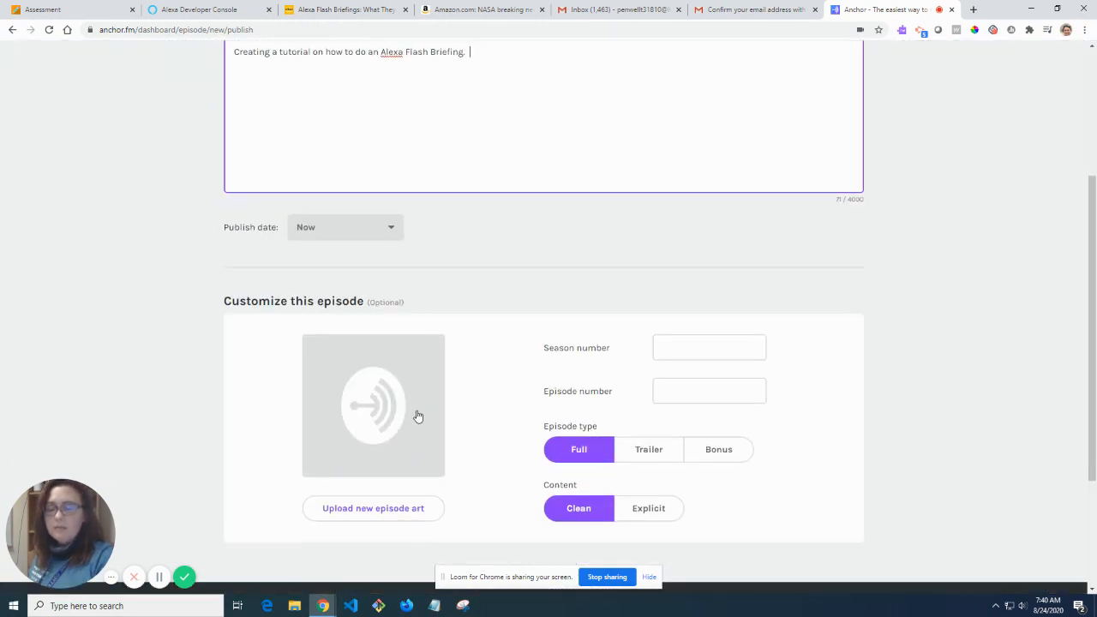
click(698, 343)
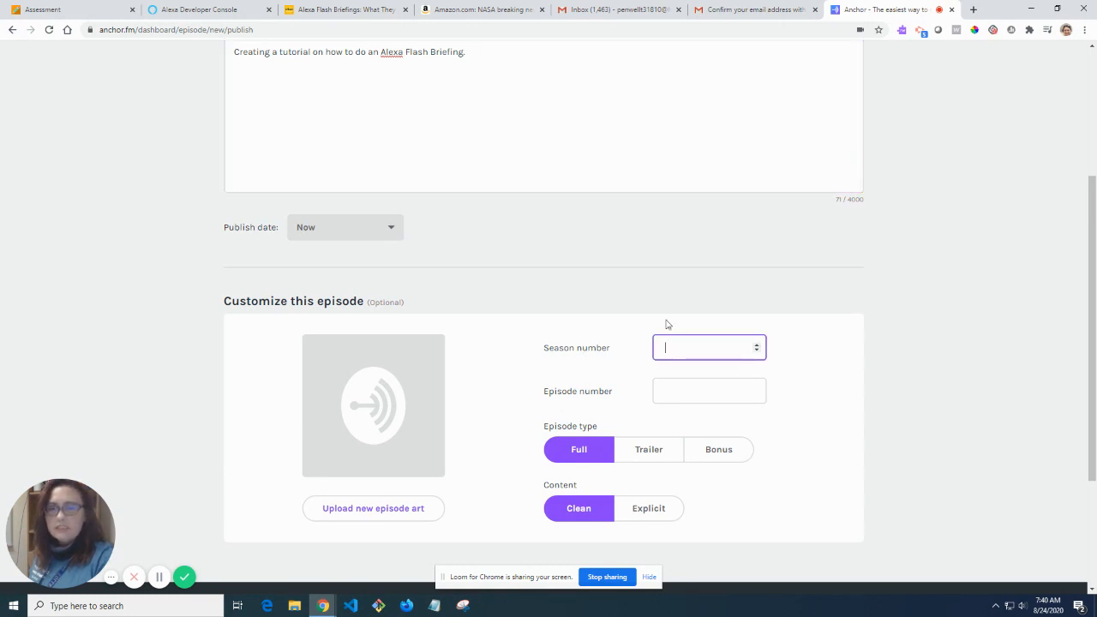
click(682, 390)
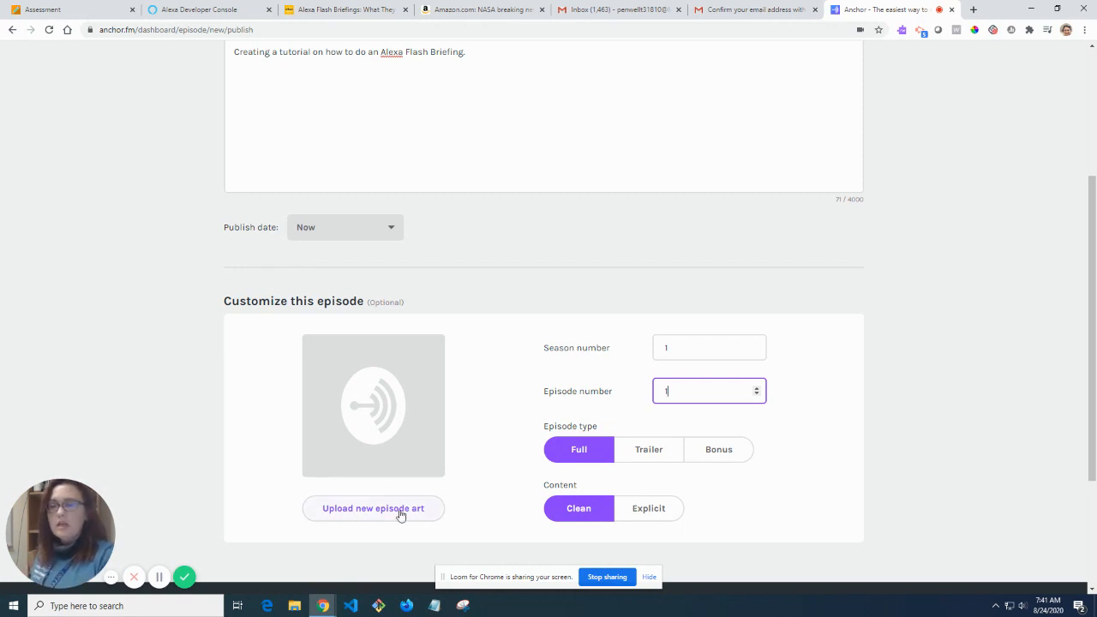
scroll(389, 492, down, 2)
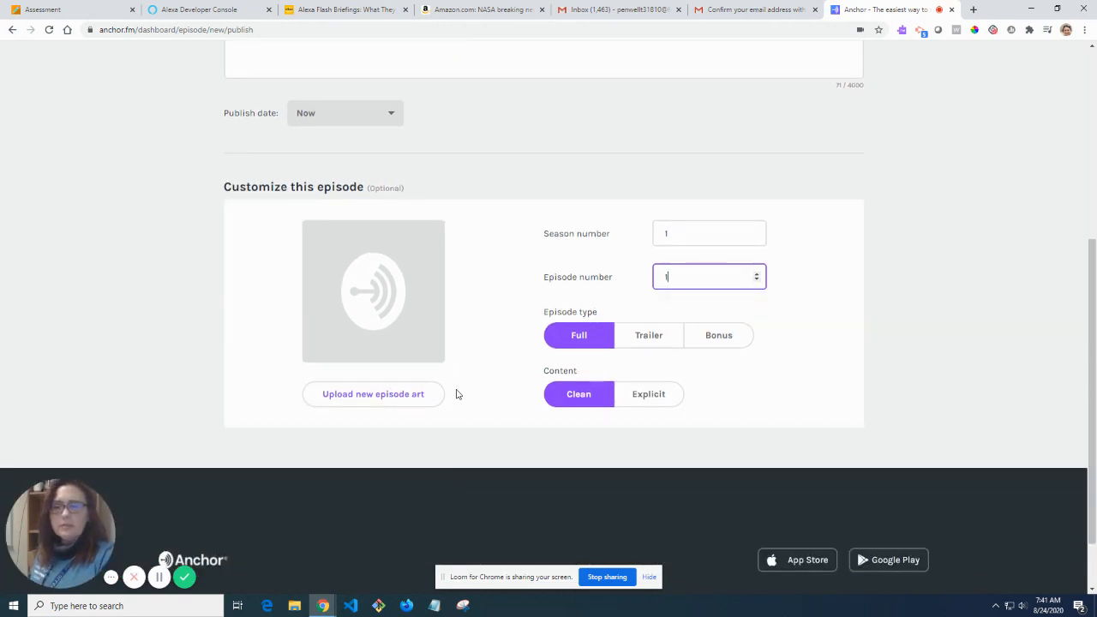
scroll(457, 394, up, 4)
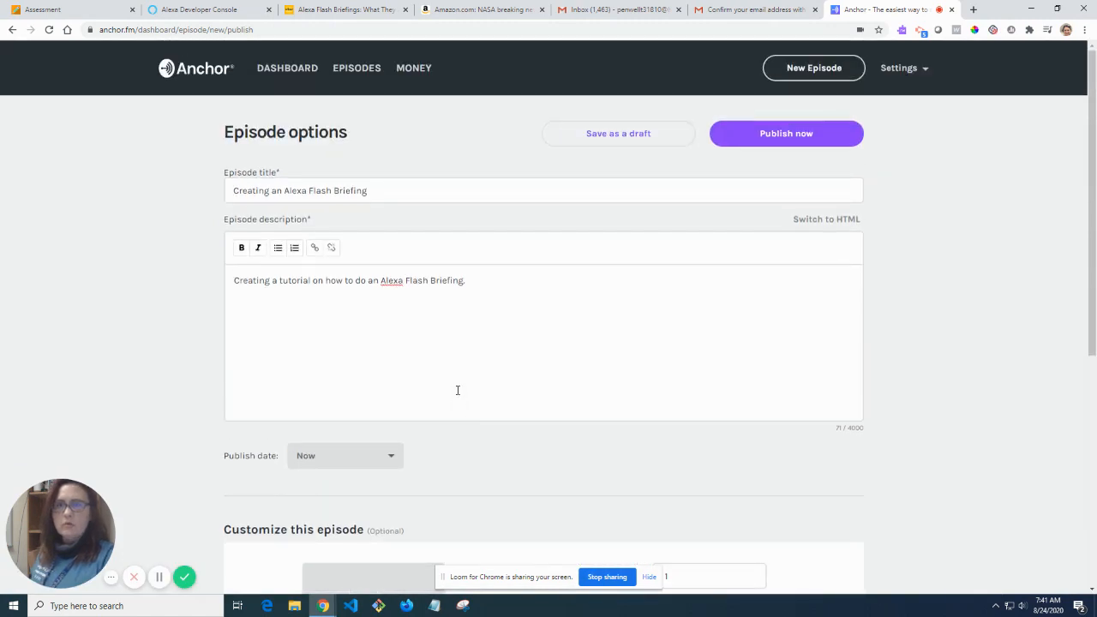
click(807, 133)
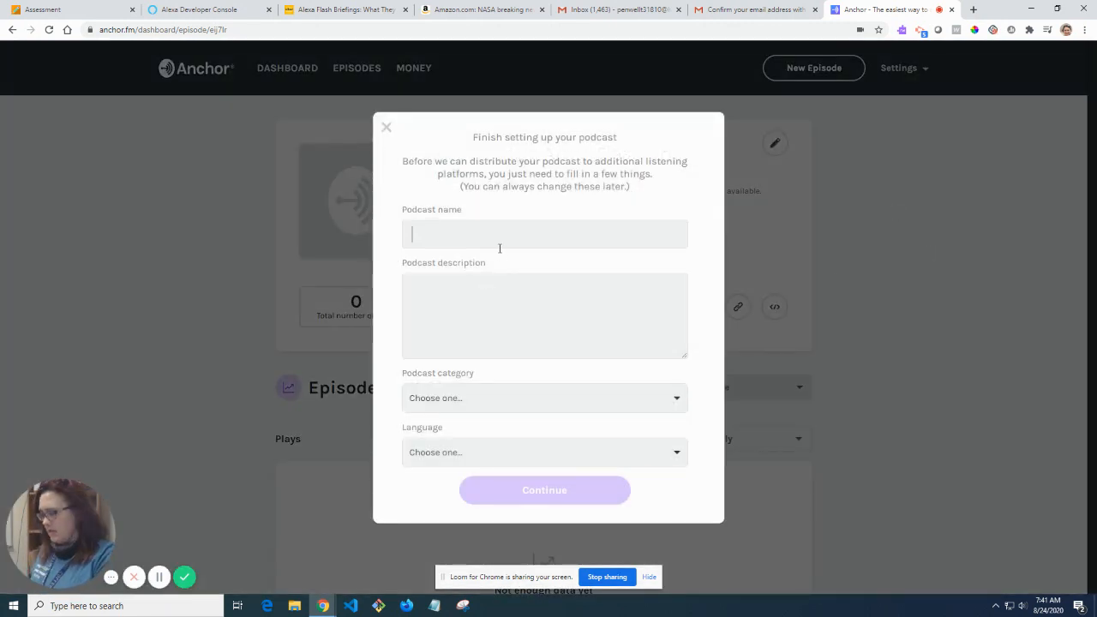
Name the podcast with the creator's name plus WSCC and describe it as class reminders for Washington State Community College students.
click(500, 247)
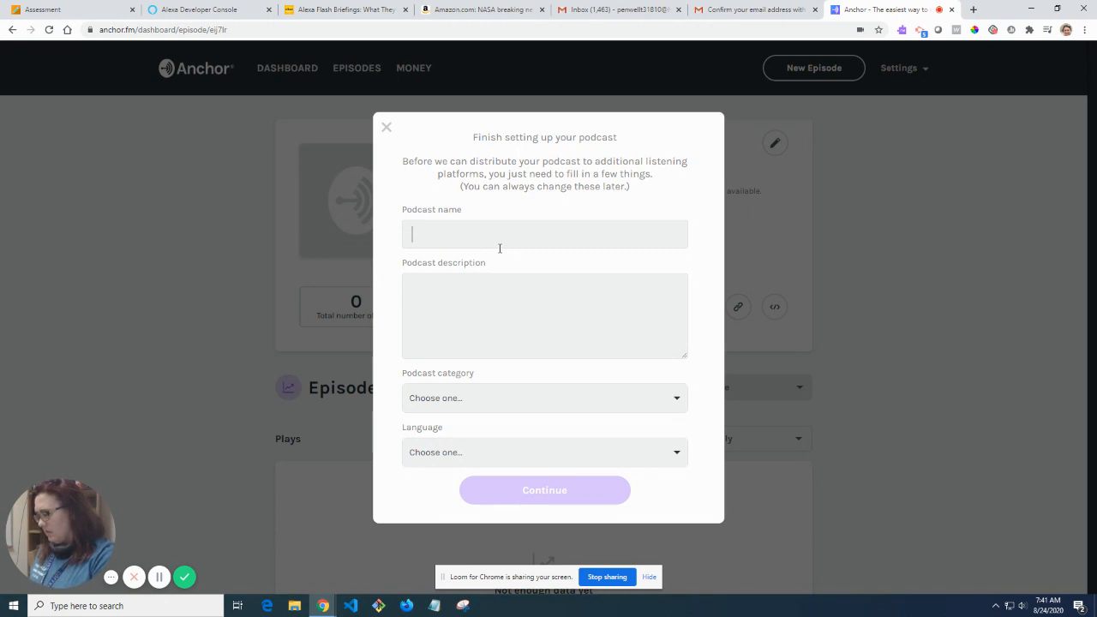
text(P)
key(BackSpace)
text(Ta)
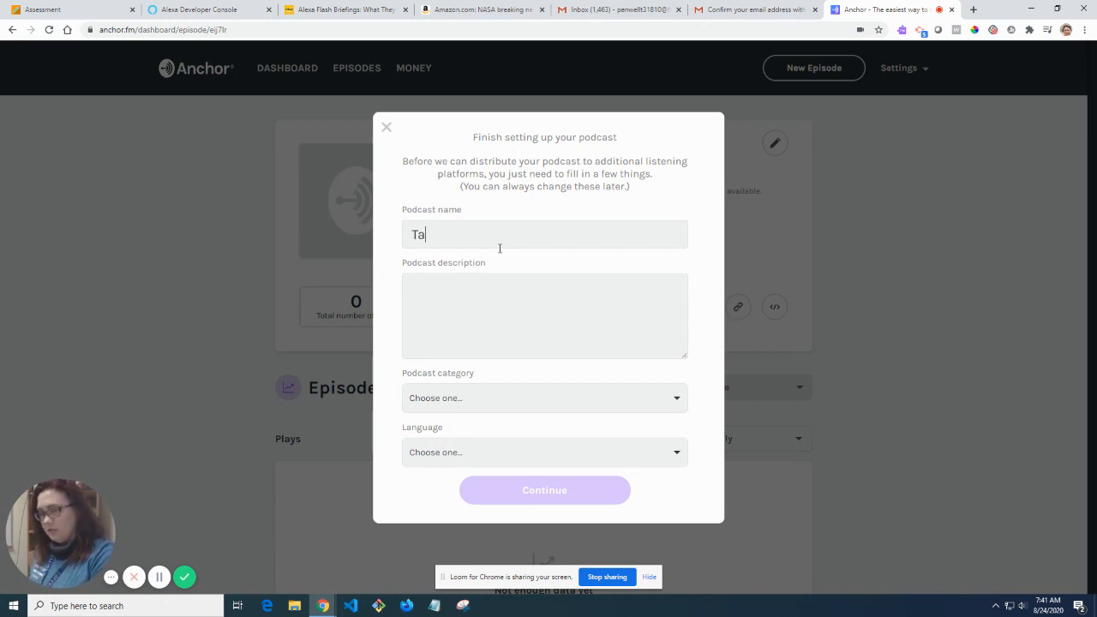
text(sha Penwell WSCC)
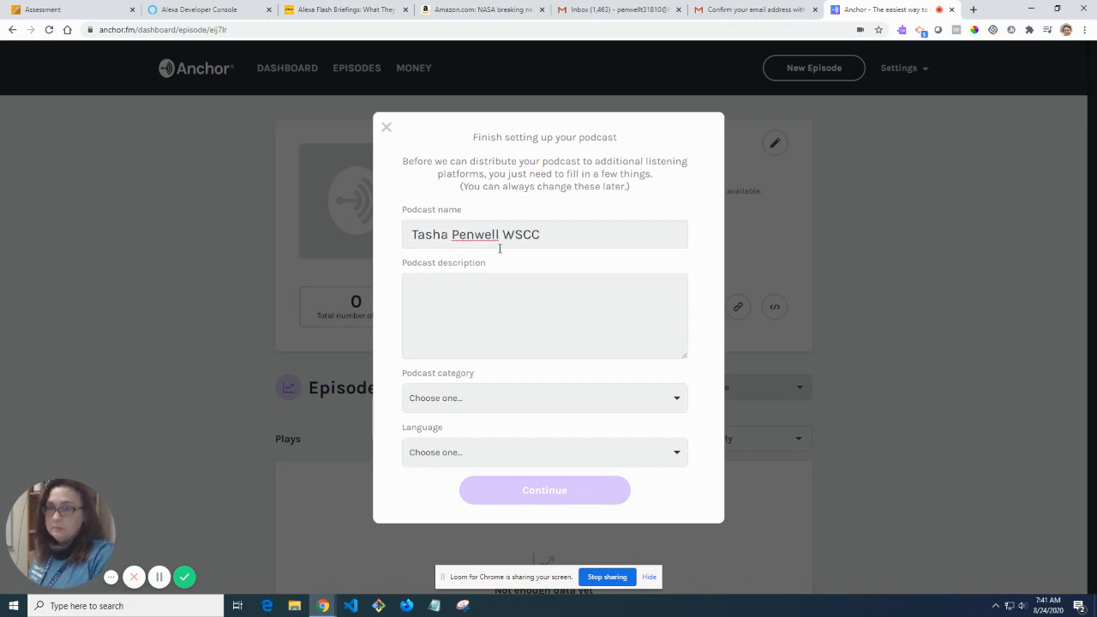
click(507, 310)
text(Tasha Penwell)
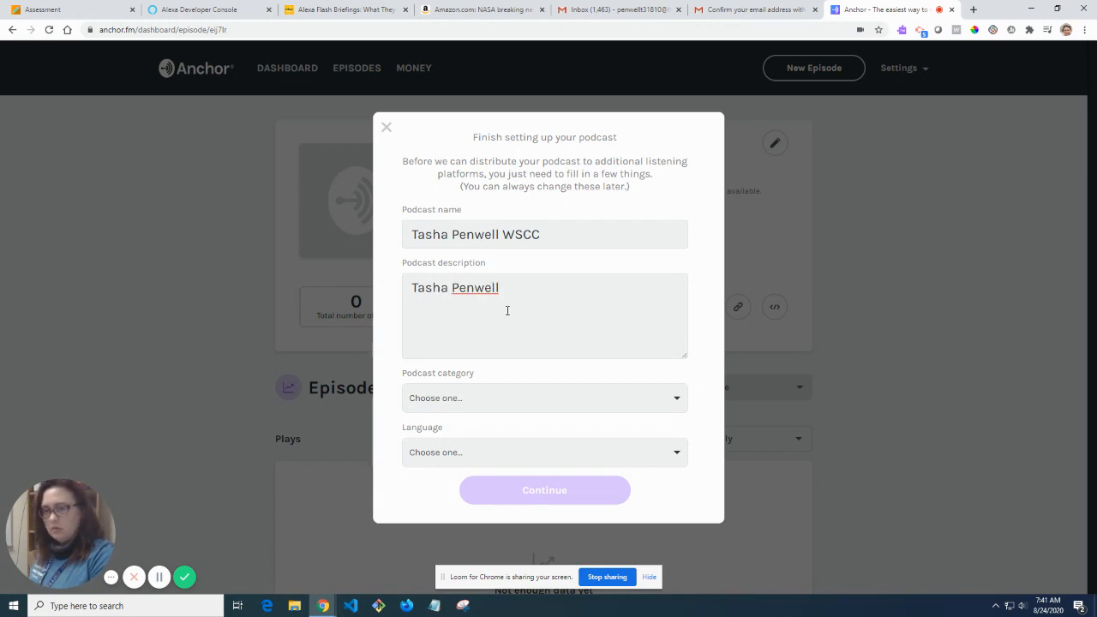
text( class )
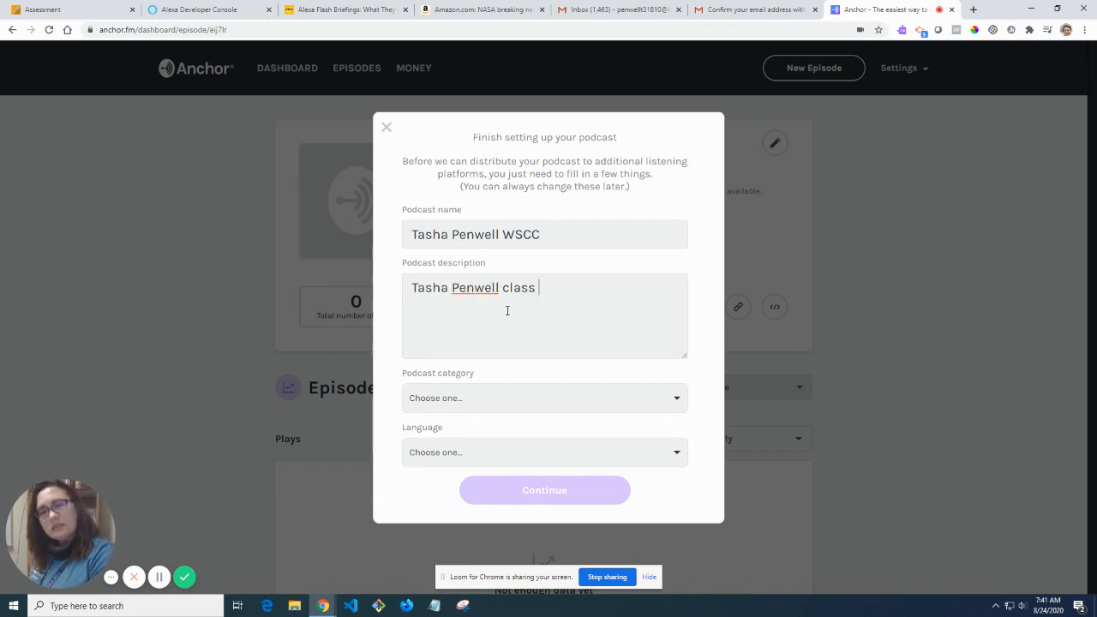
text(reminders for )
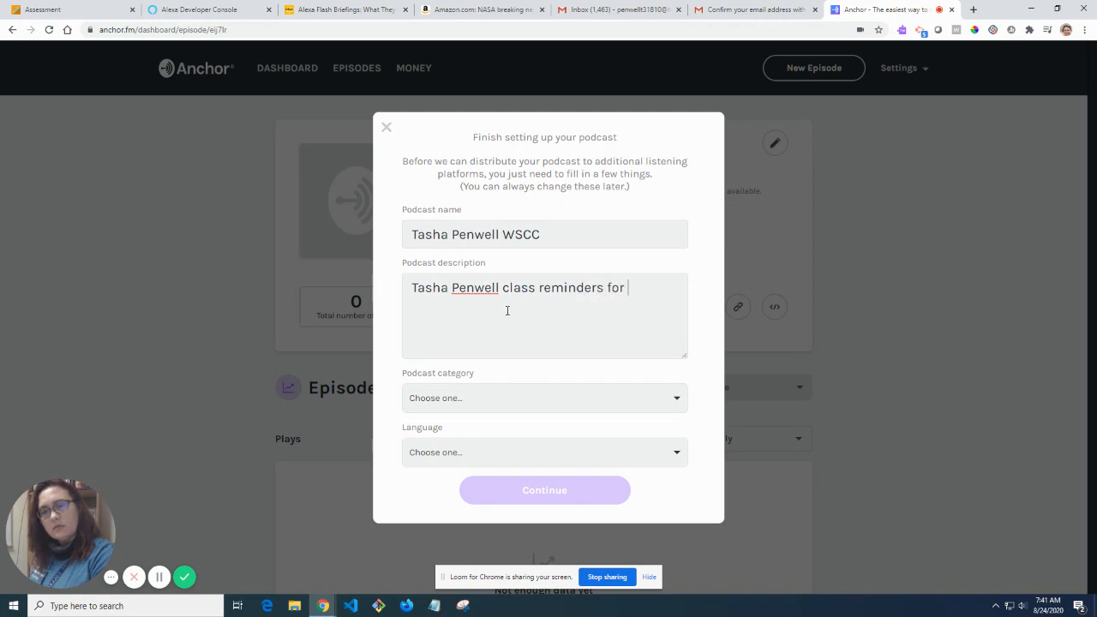
text(Washington St)
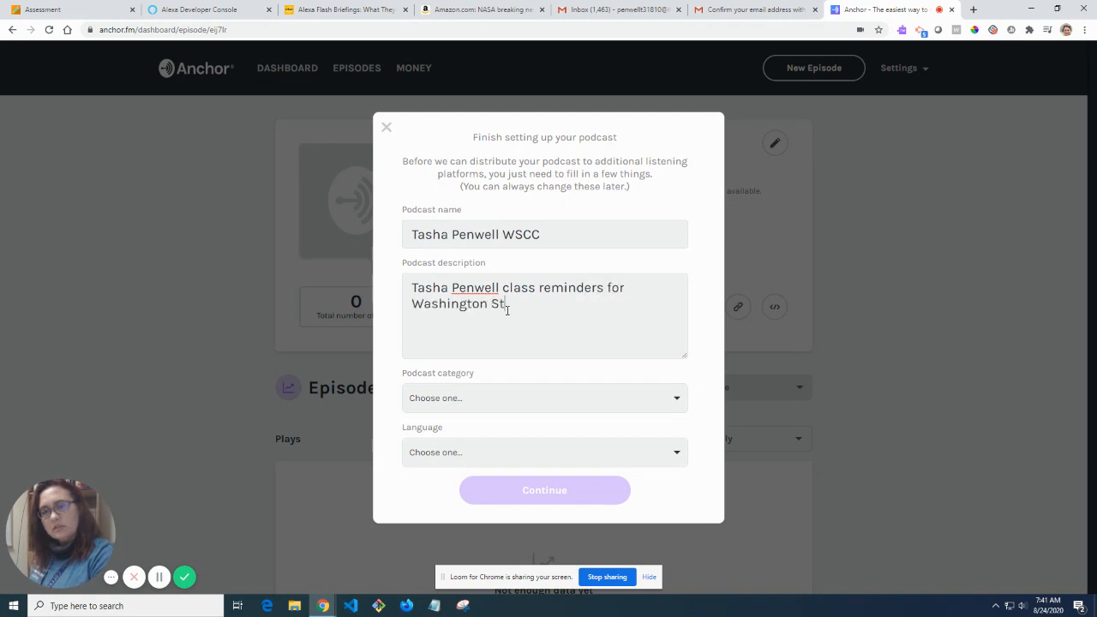
text(ate Community )
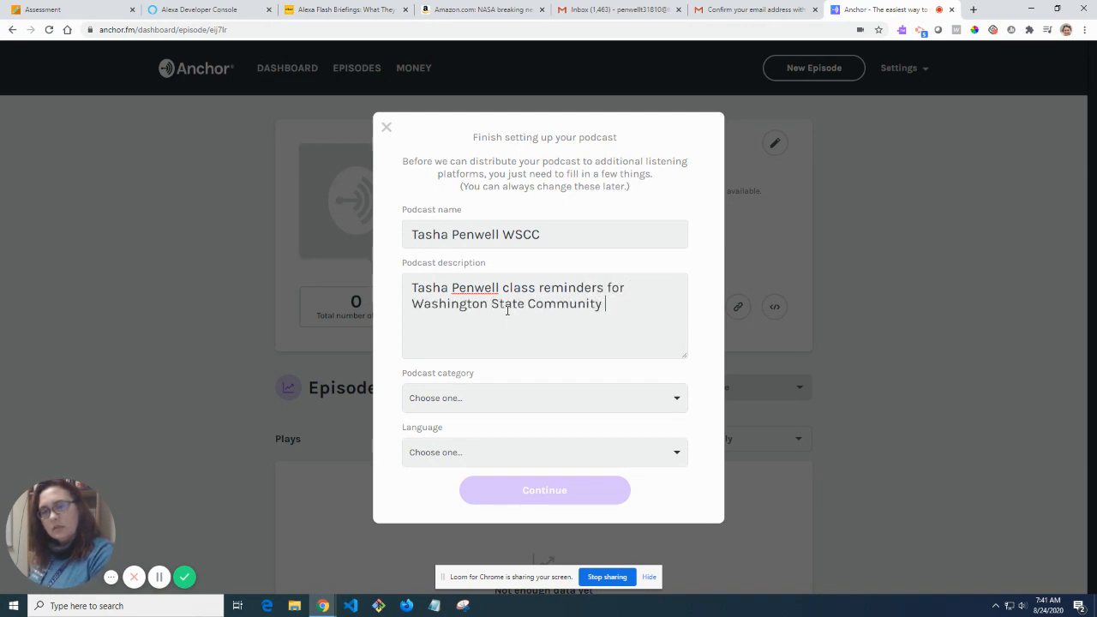
text(College students)
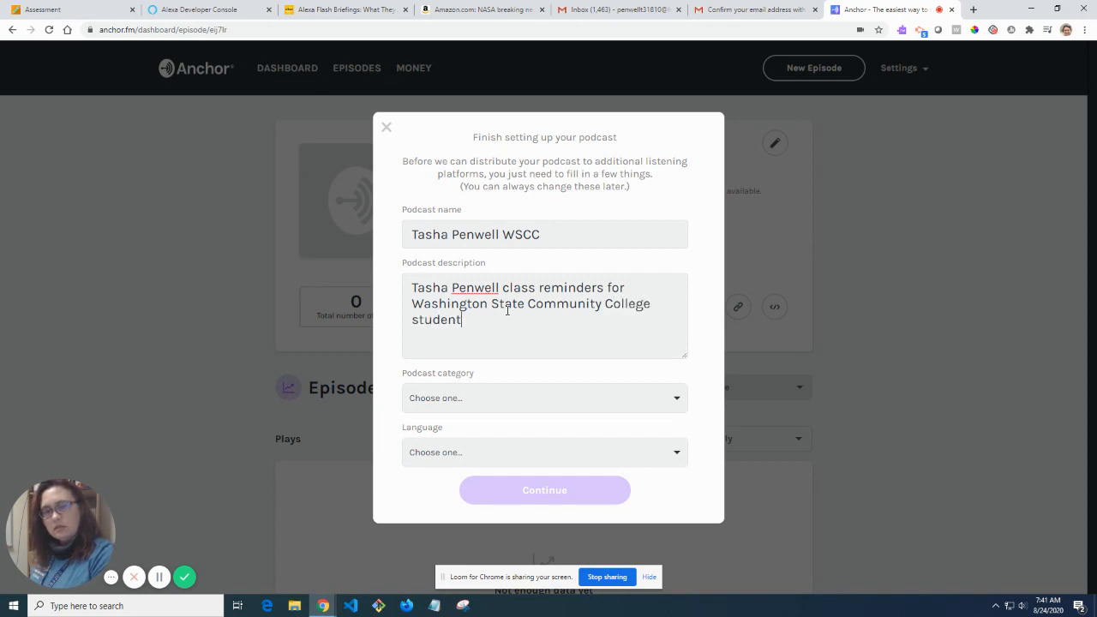
Set the podcast category to Education and the language to English, then continue.
click(551, 396)
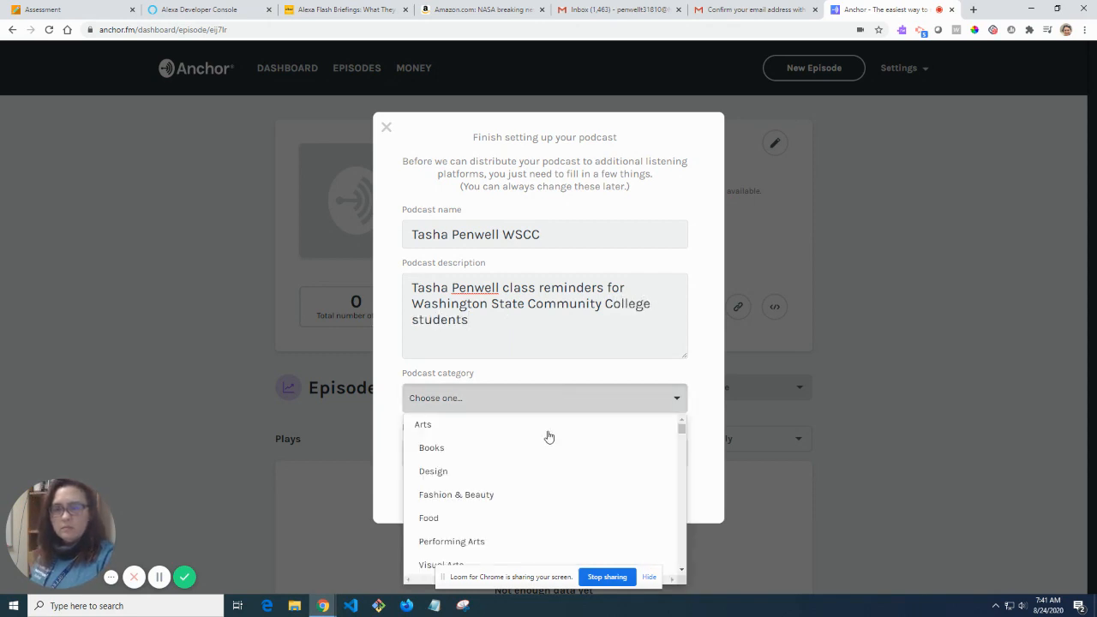
scroll(556, 510, down, 1)
scroll(554, 515, down, 4)
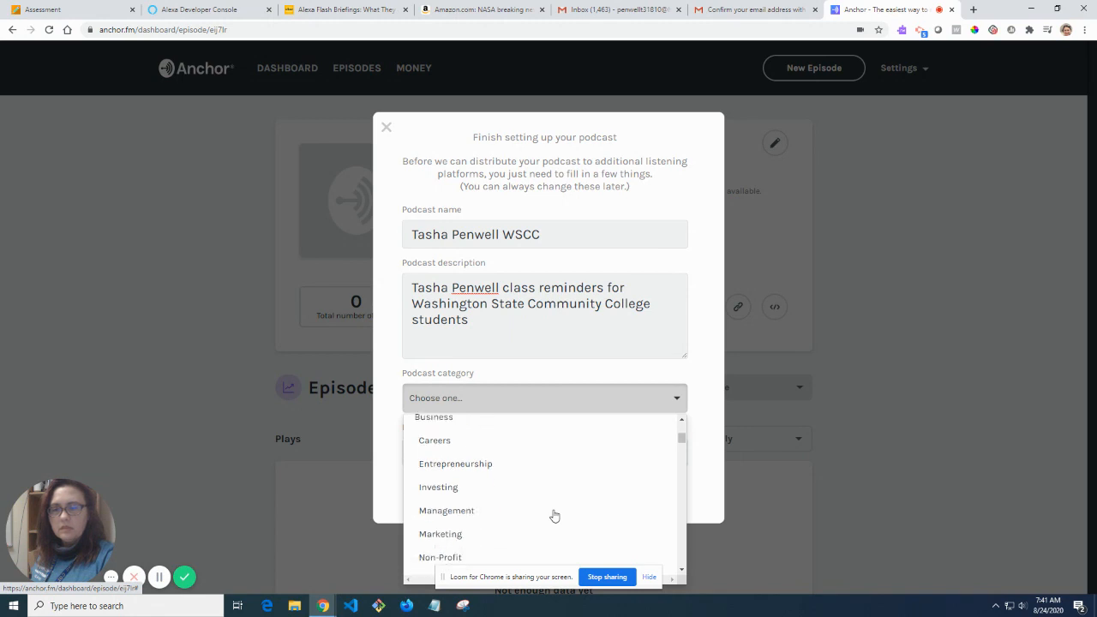
scroll(553, 514, down, 1)
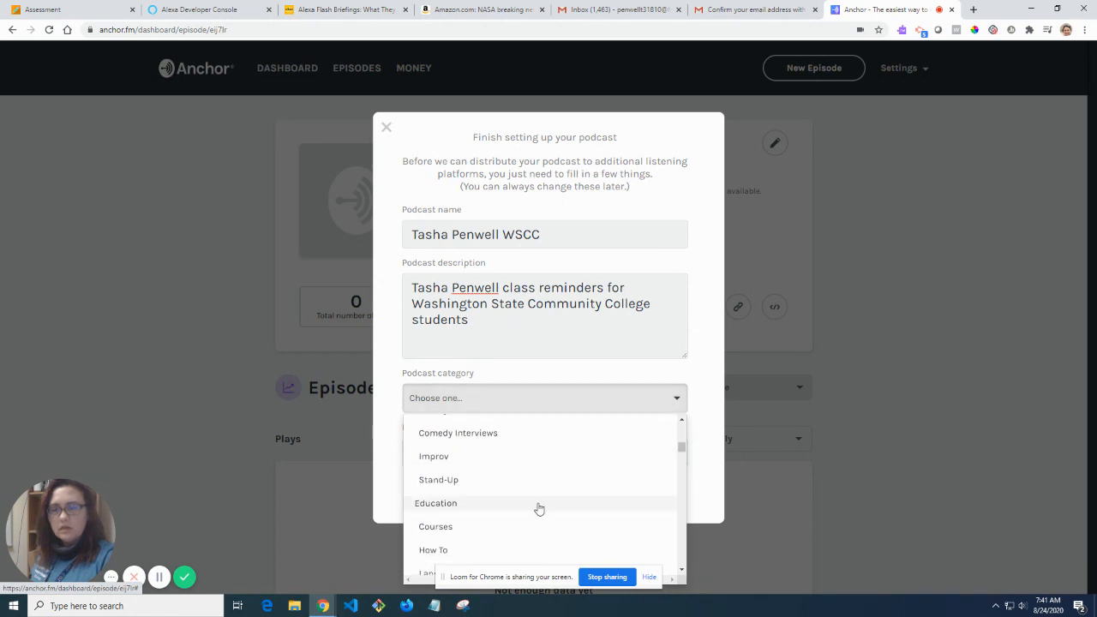
click(540, 504)
click(647, 455)
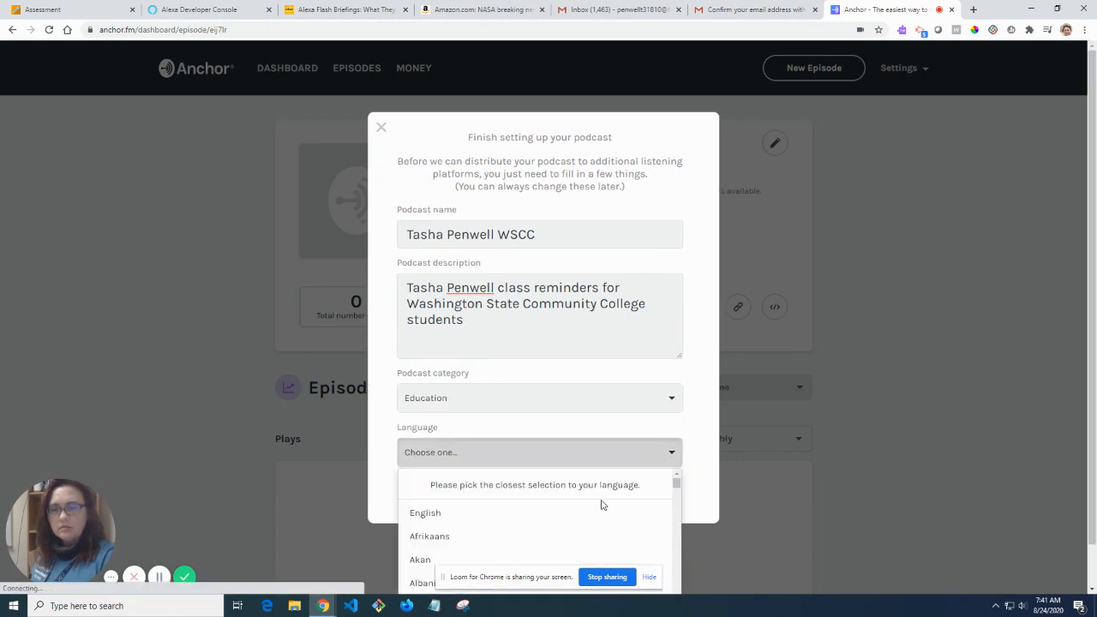
click(573, 517)
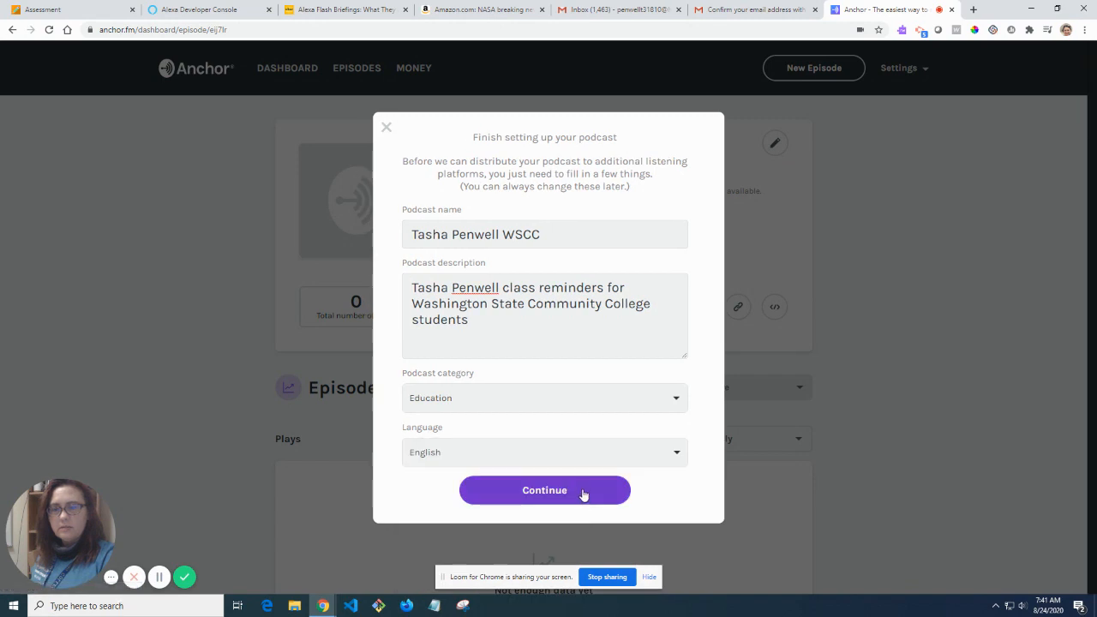
click(584, 493)
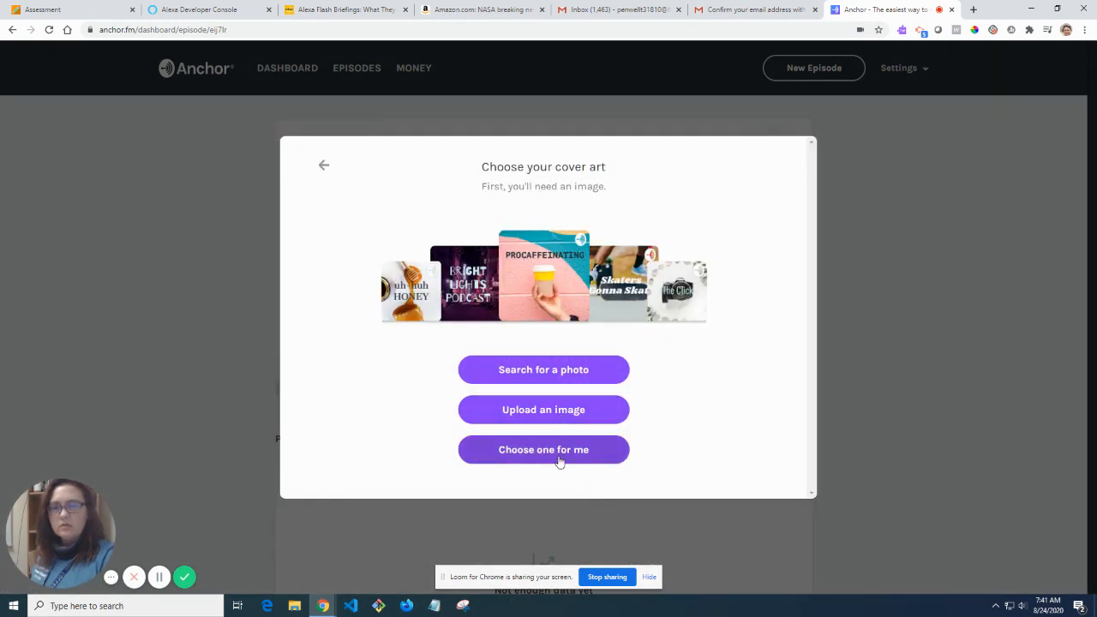
Use an automatically picked cover image, keep its crop, and make the title text black.
click(559, 457)
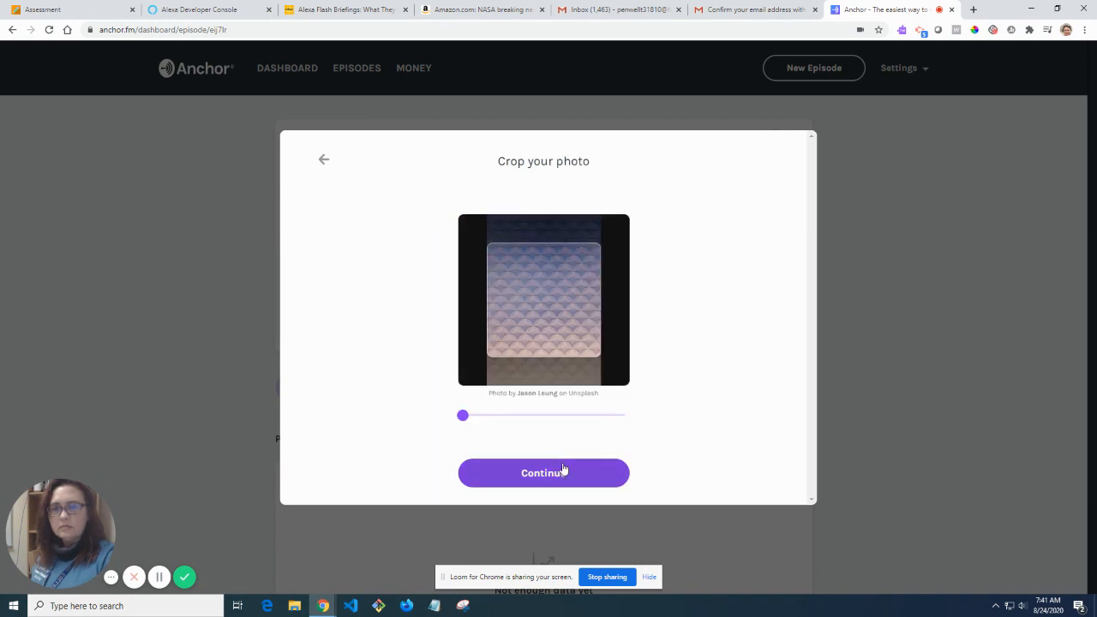
click(564, 483)
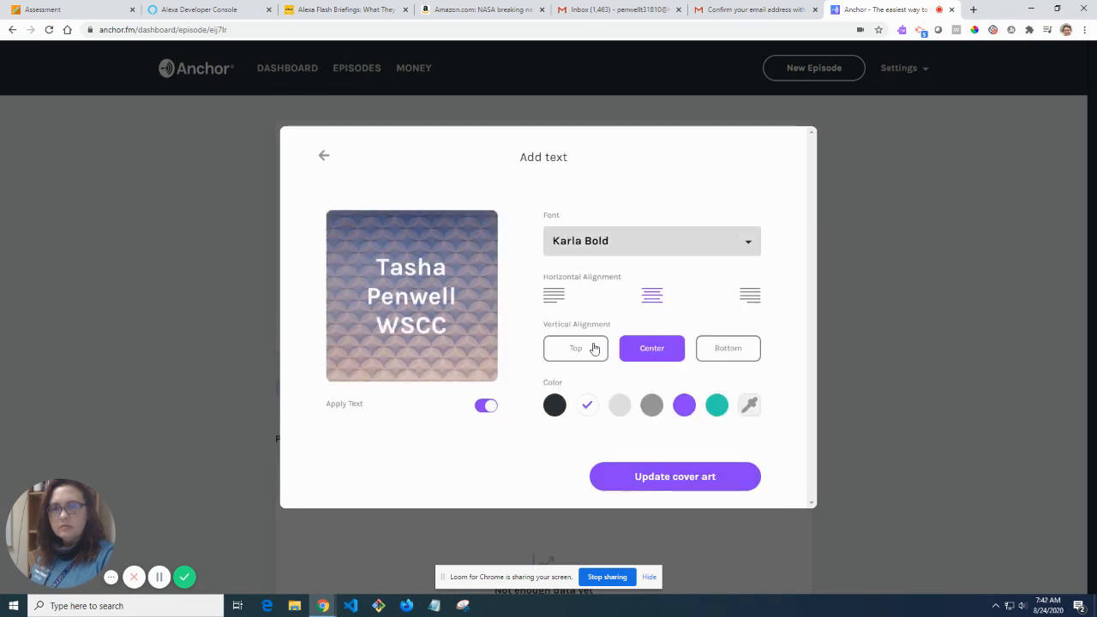
click(555, 405)
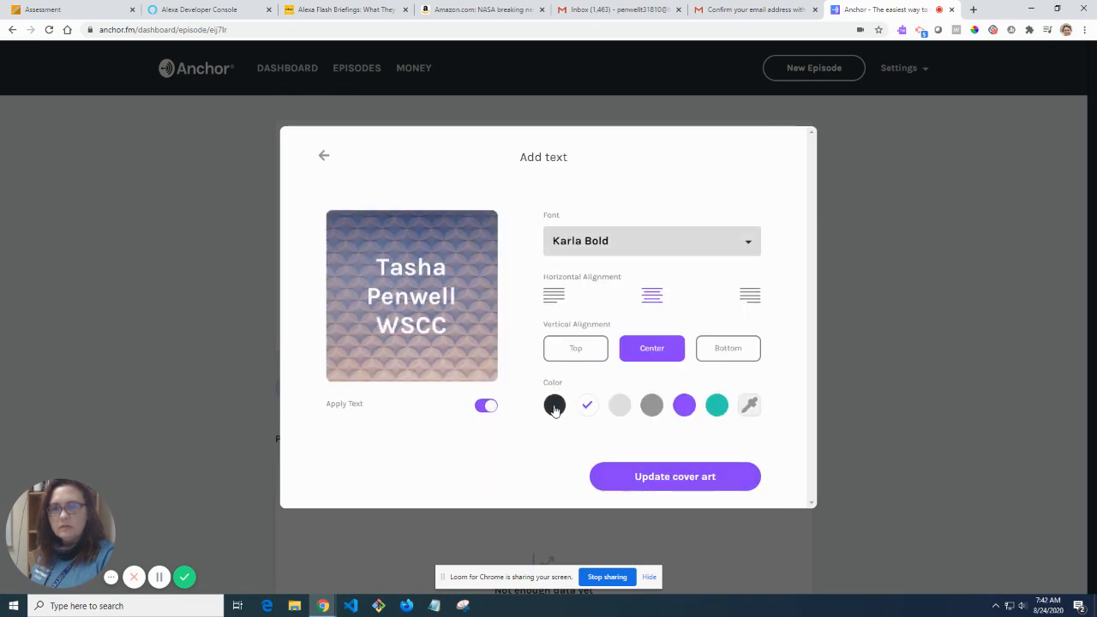
click(675, 477)
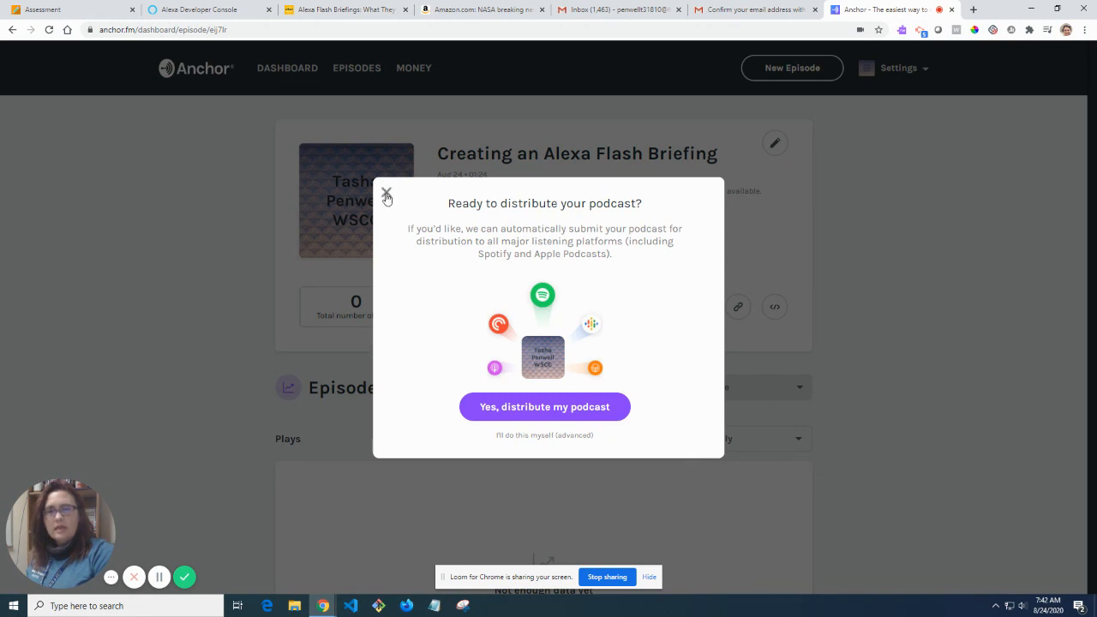
Decline the distribution offer and return to the Alexa Developer Console skills list.
click(386, 194)
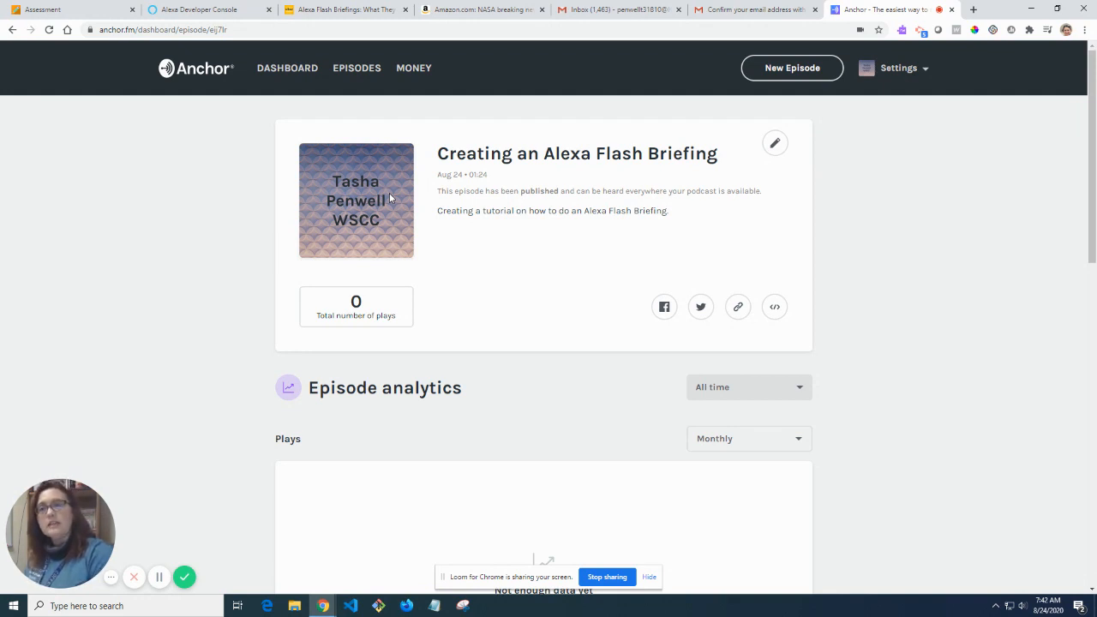
click(196, 10)
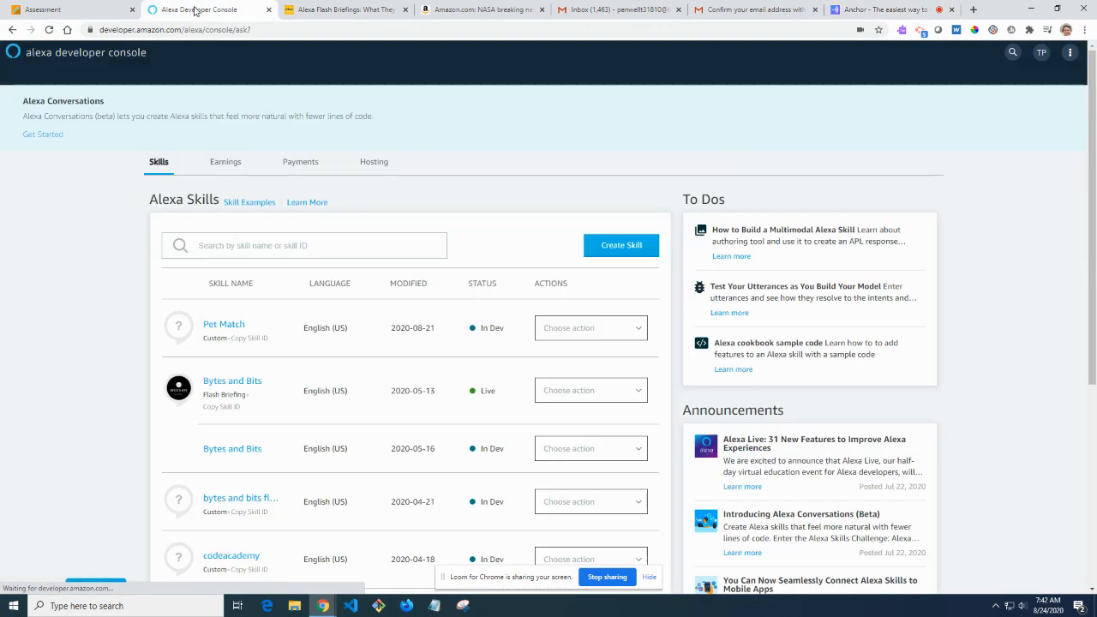
click(1070, 55)
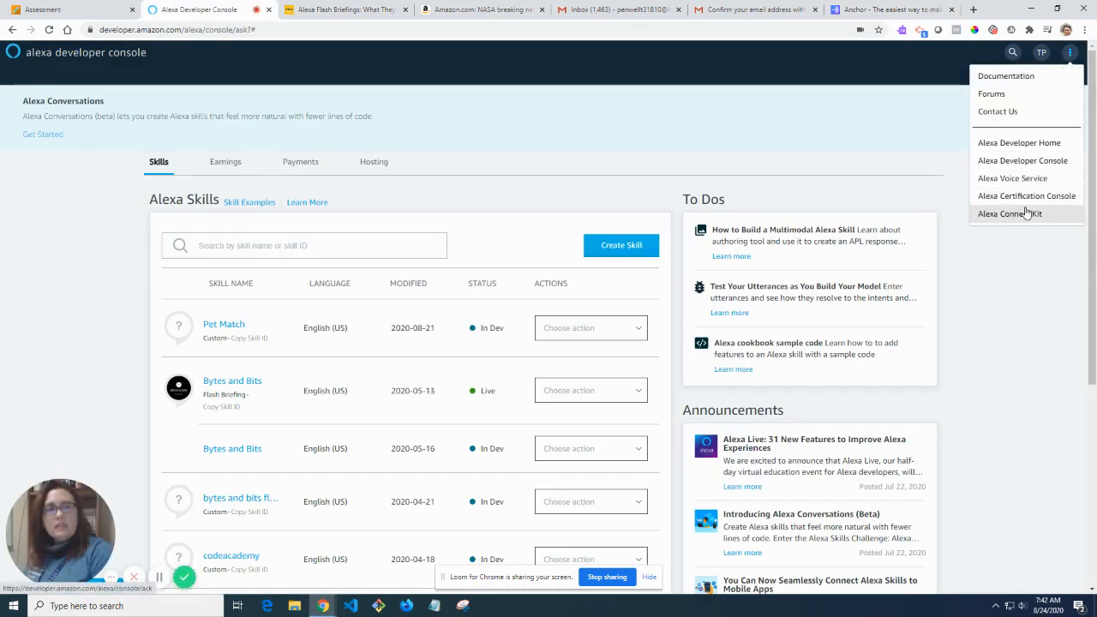
click(1041, 52)
click(1012, 124)
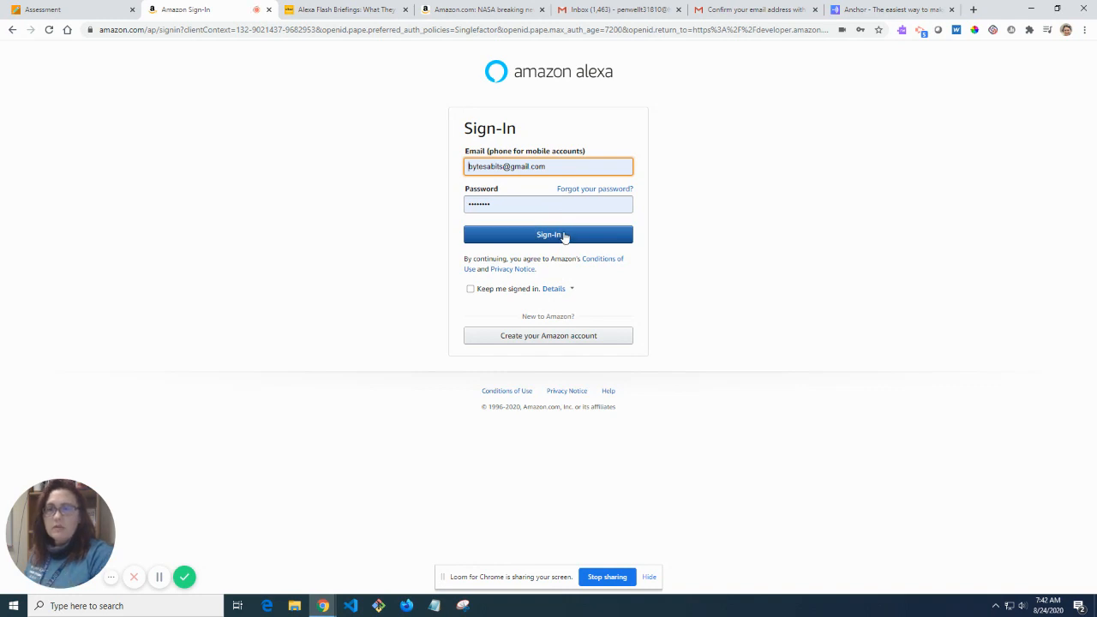
click(564, 238)
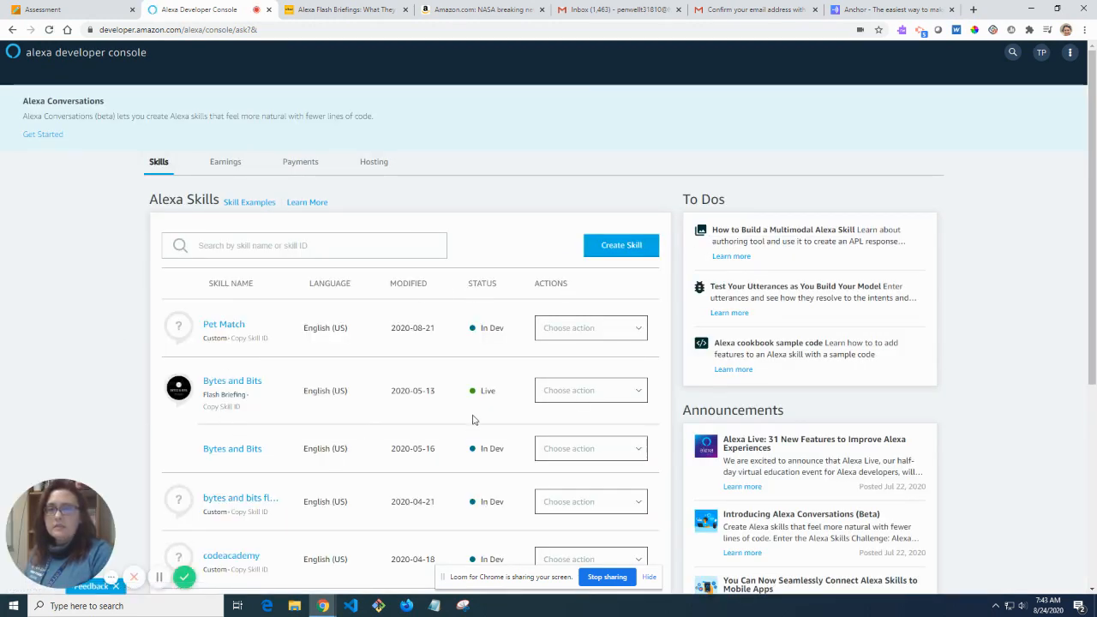
drag(505, 397, 473, 394)
drag(513, 328, 483, 333)
scroll(493, 377, down, 1)
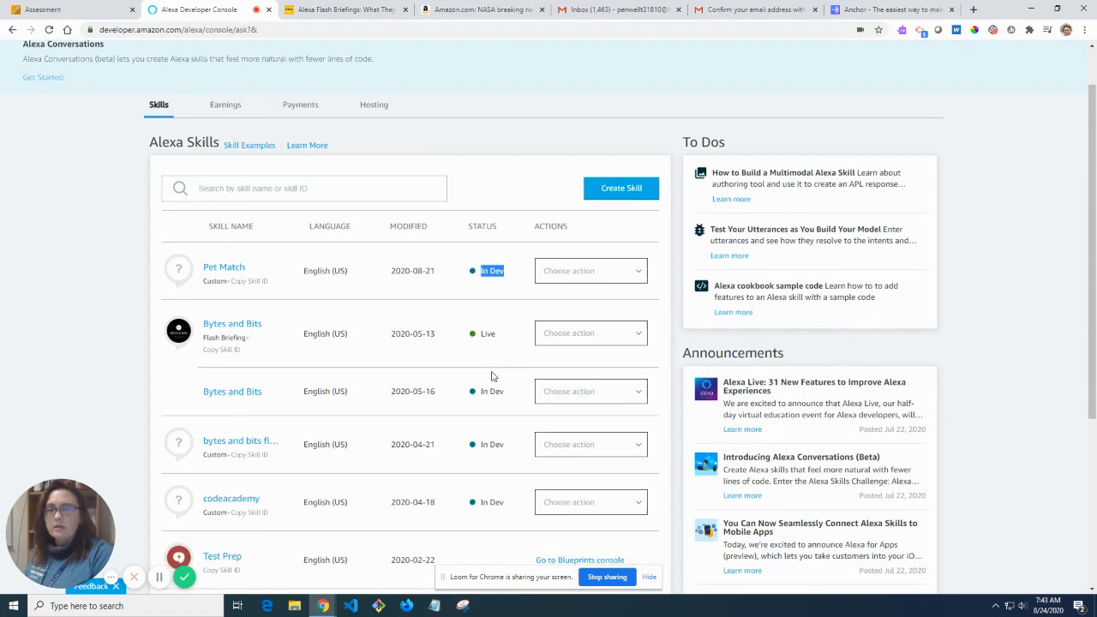
scroll(493, 377, down, 1)
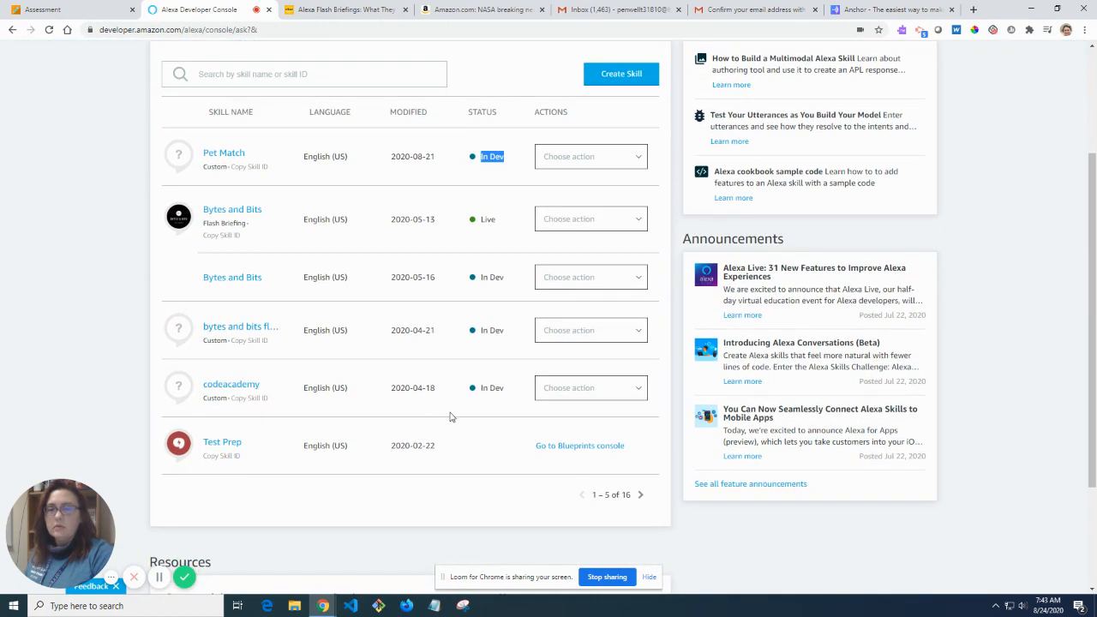
scroll(438, 394, up, 2)
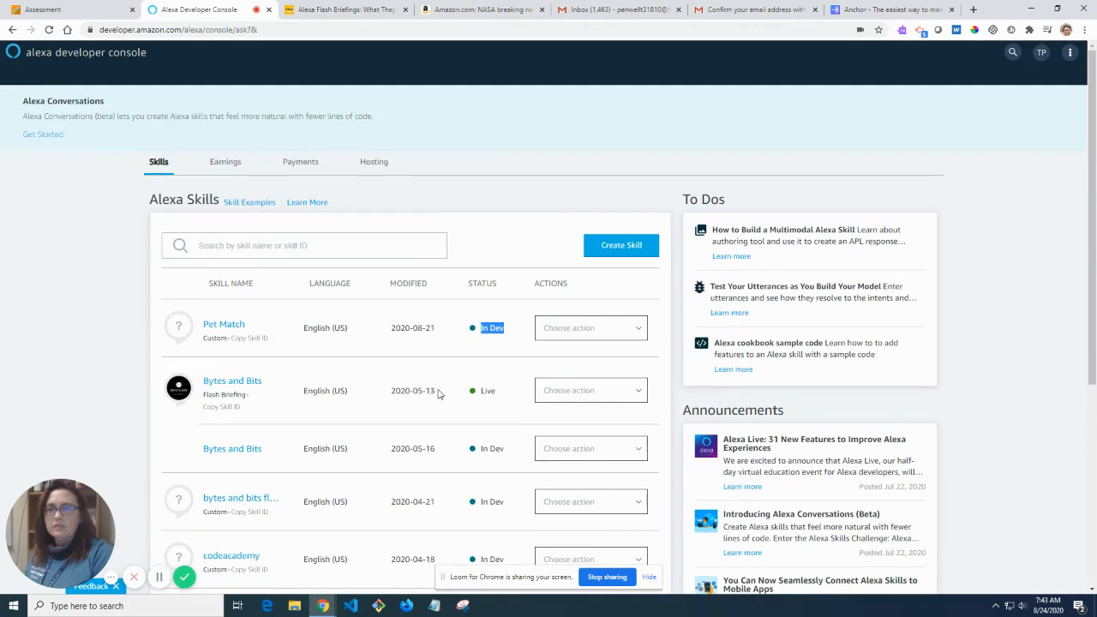
click(501, 322)
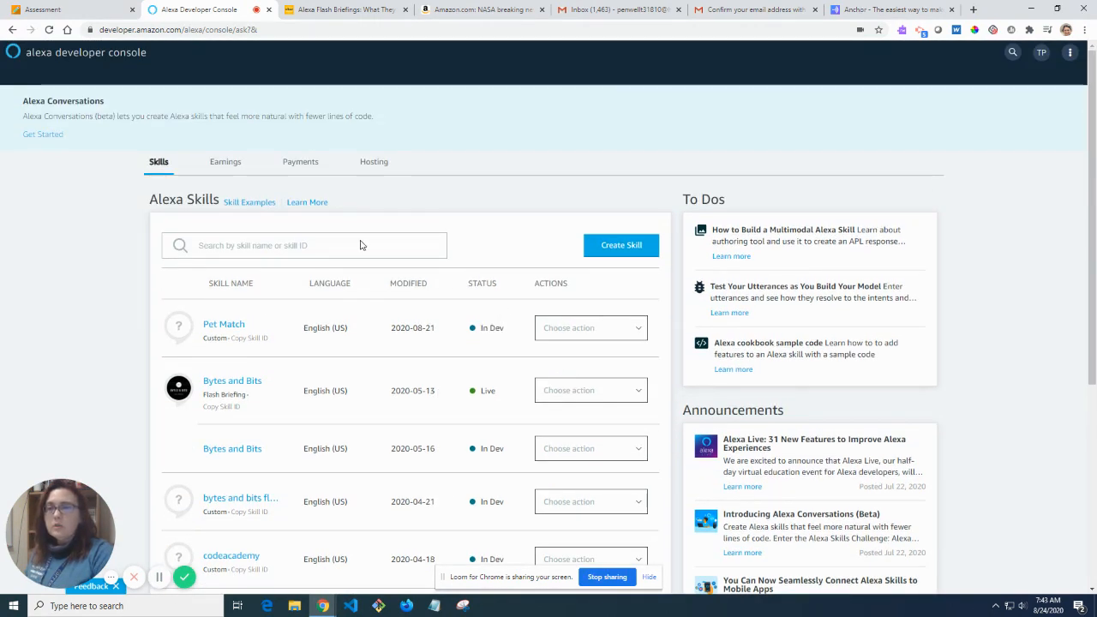
Name the new skill with the creator's name plus WSCC and choose the Flash Briefing model.
click(636, 257)
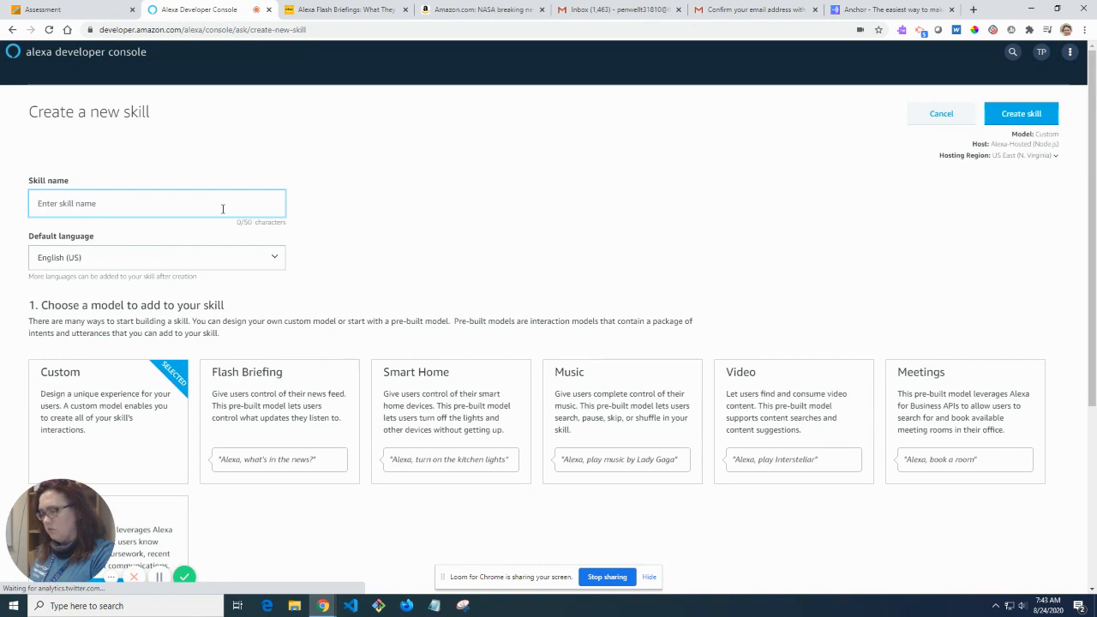
text(Tasha Penwell )
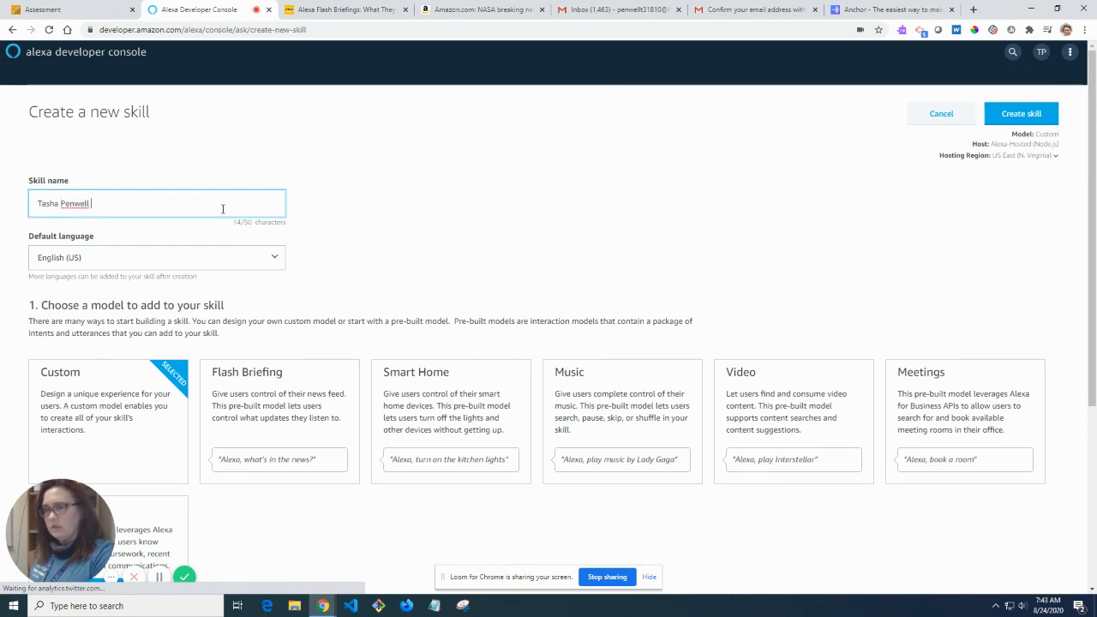
text(WSCC)
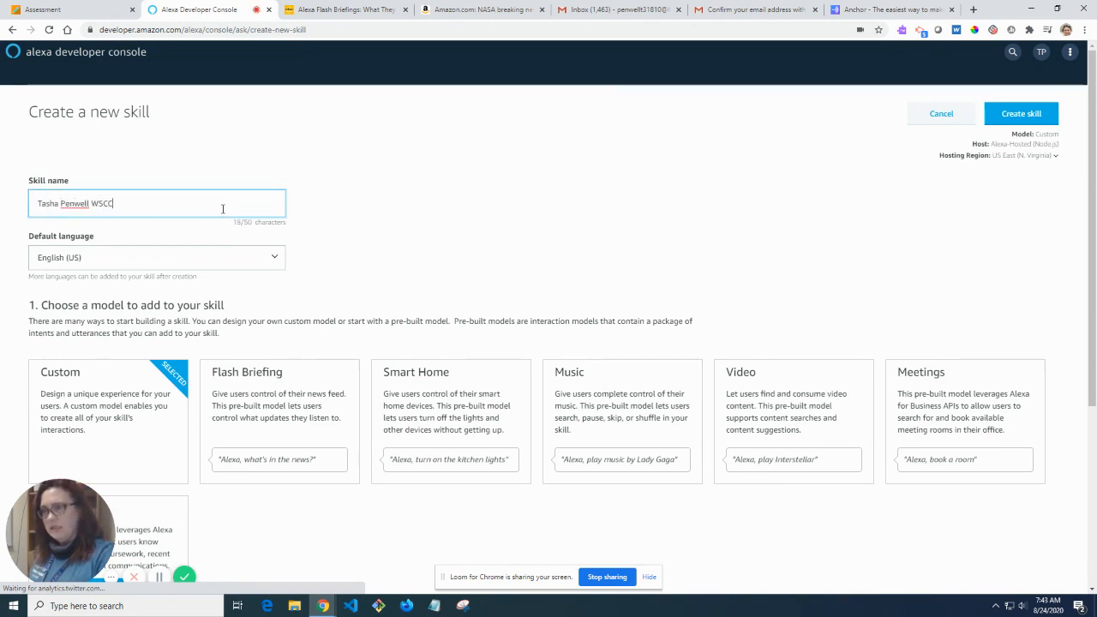
click(295, 420)
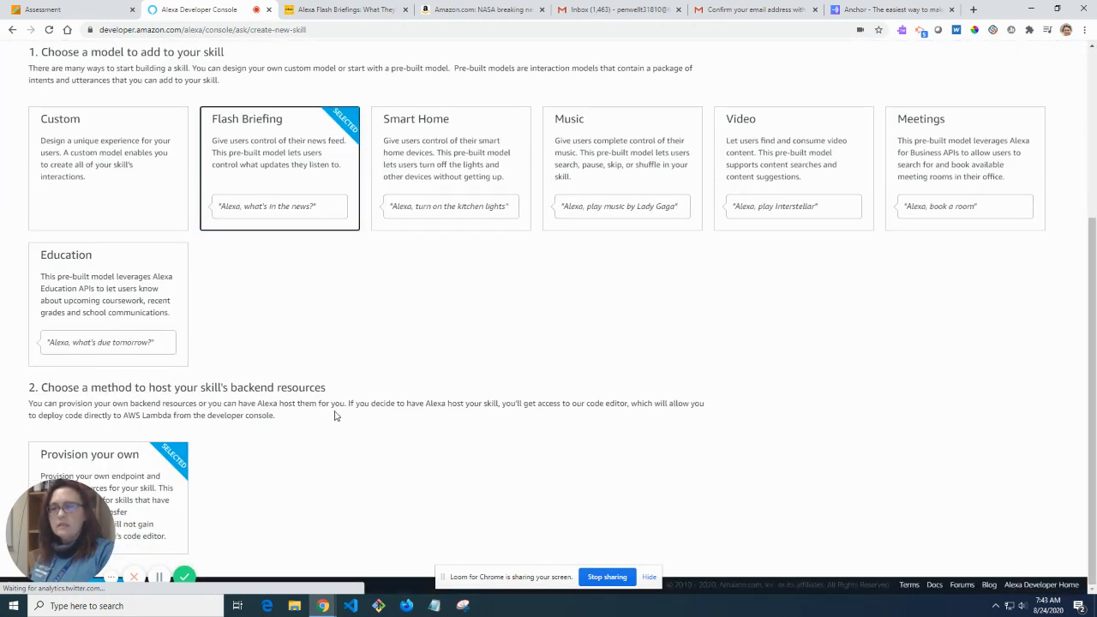
scroll(1042, 195, up, 3)
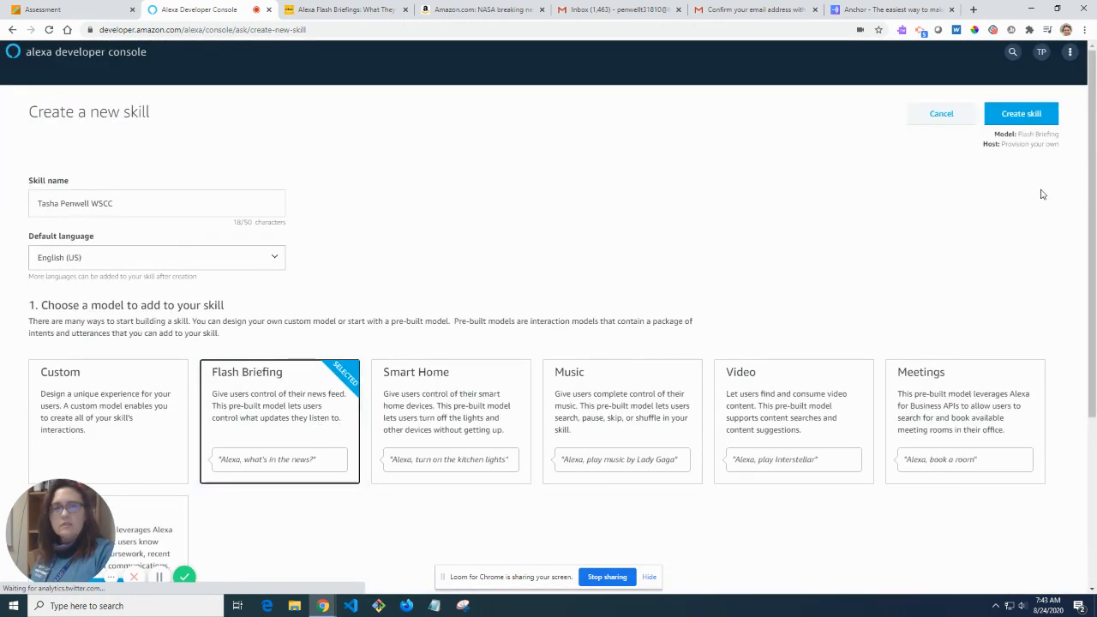
Create the skill and save a custom error message saying it is not available at the moment.
click(1031, 114)
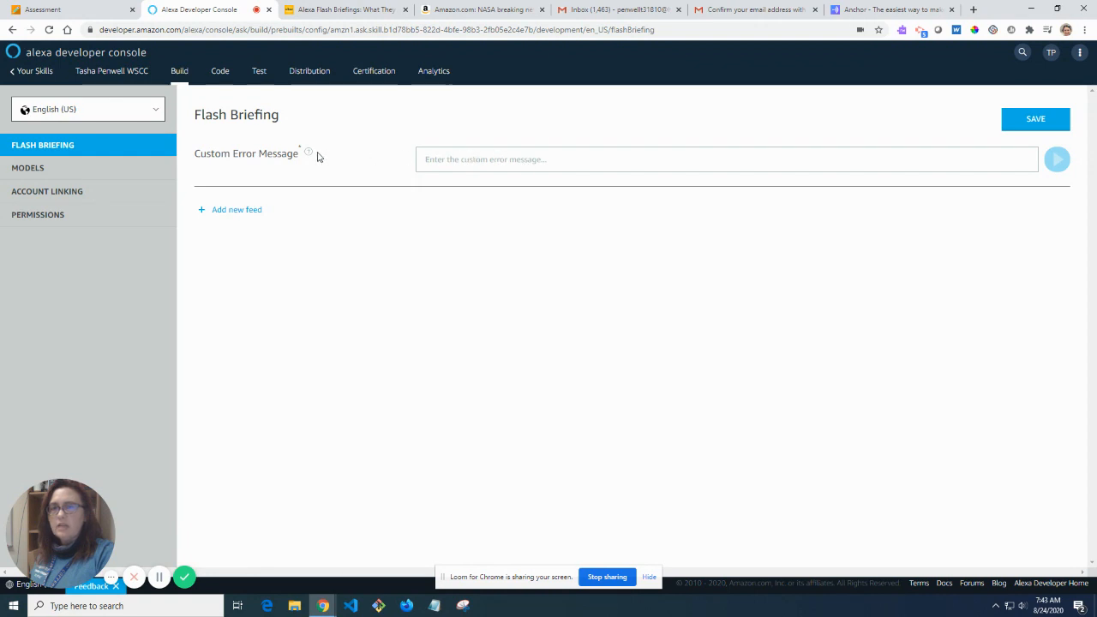
mouse_move(309, 153)
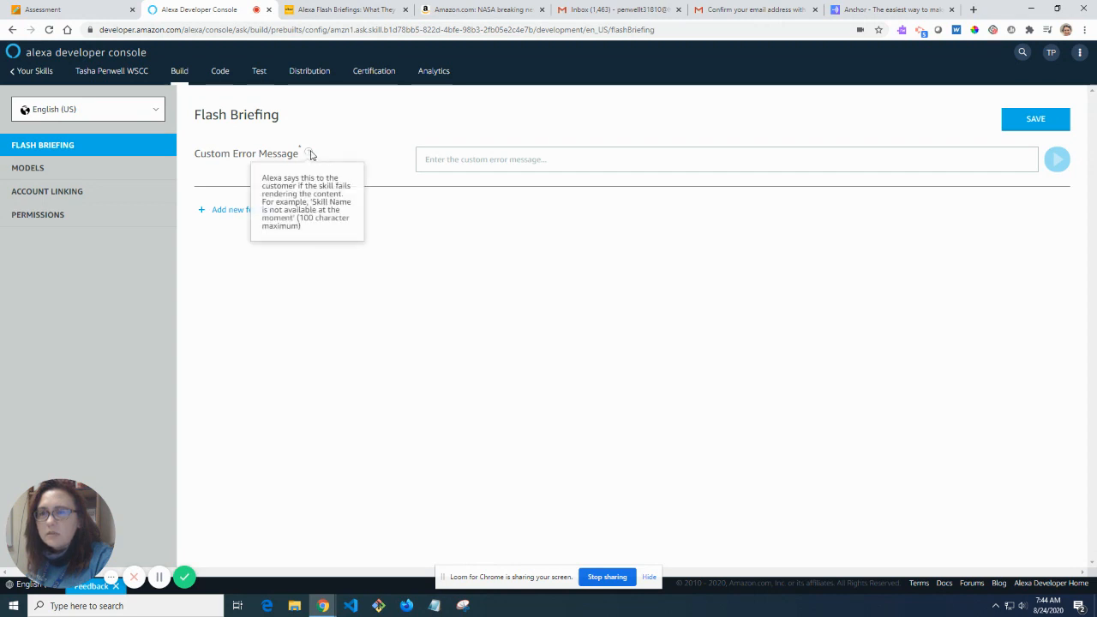
click(467, 160)
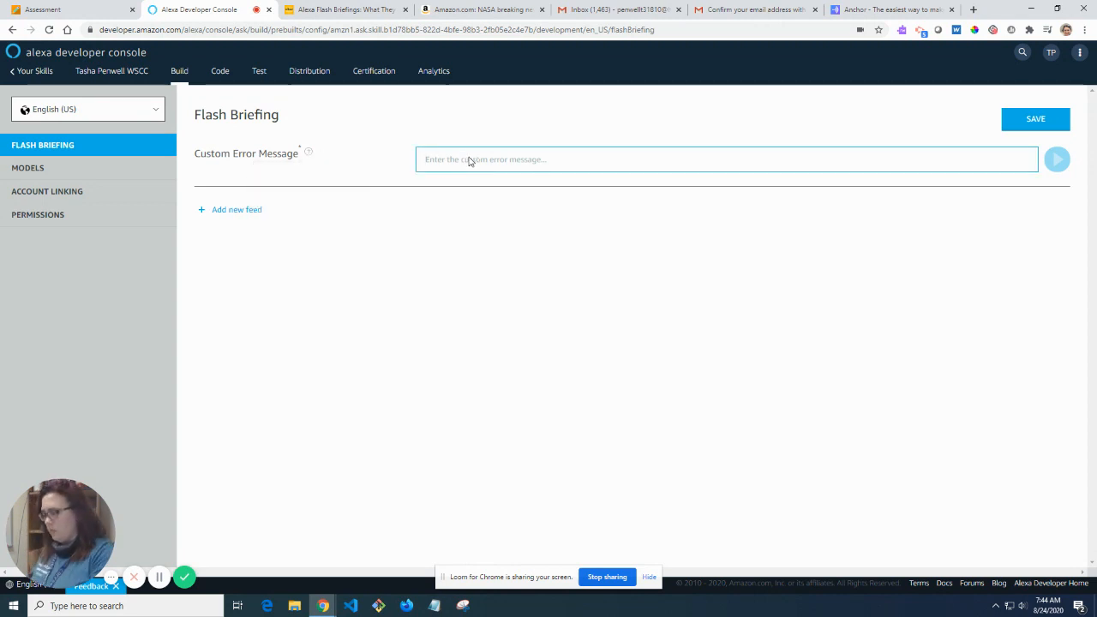
text(ther)
key(BackSpace)
key(BackSpace)
key(BackSpace)
key(BackSpace)
text(T)
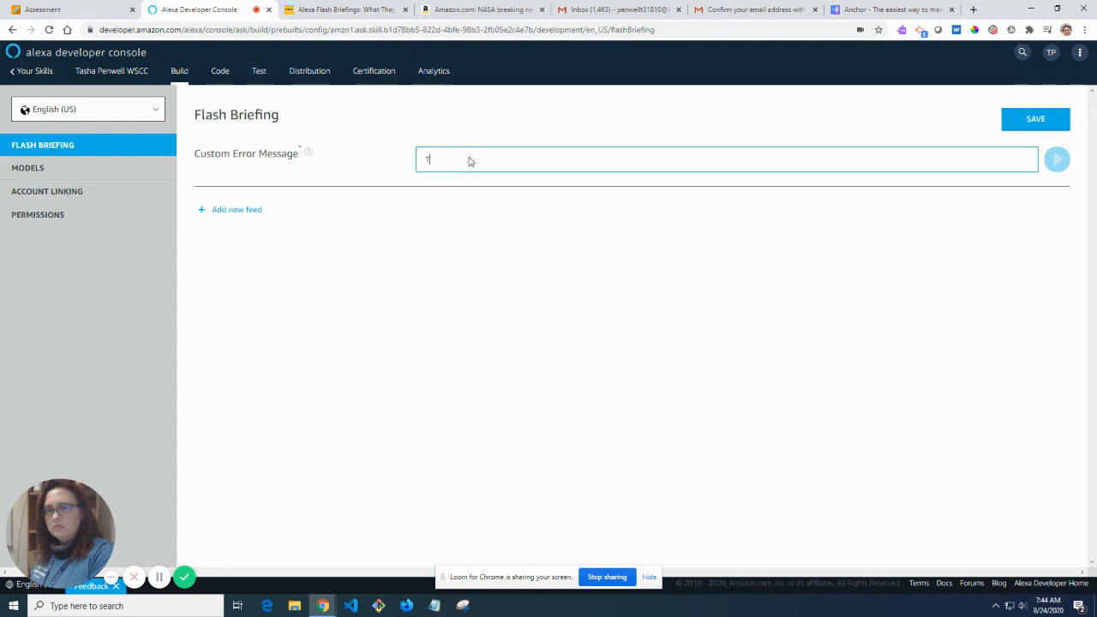
text(asha Penwell WSCC )
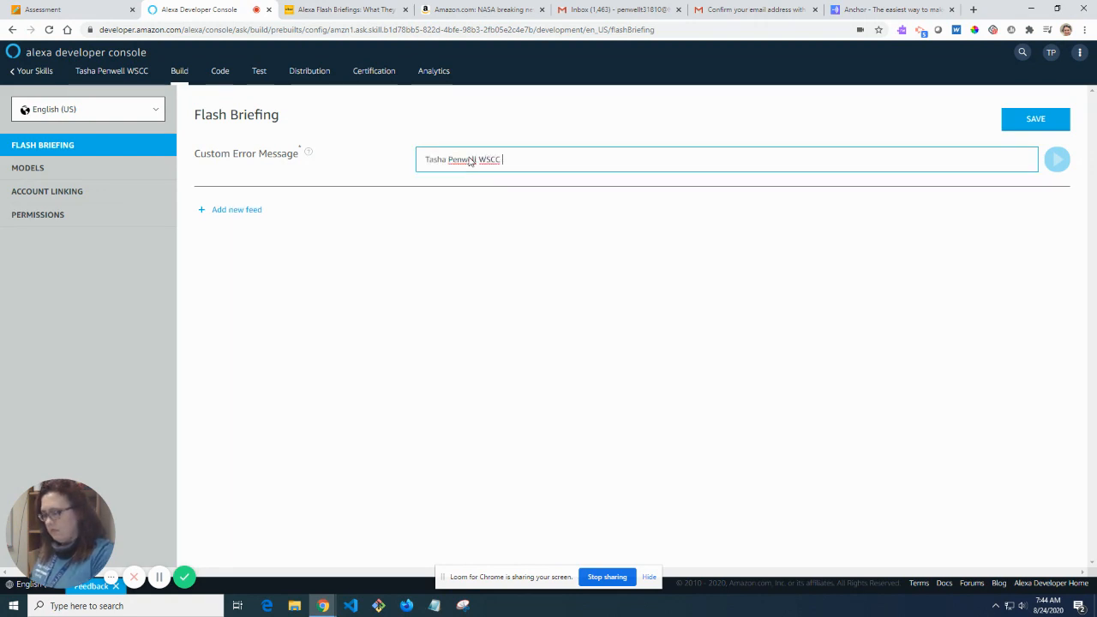
text(is not availab)
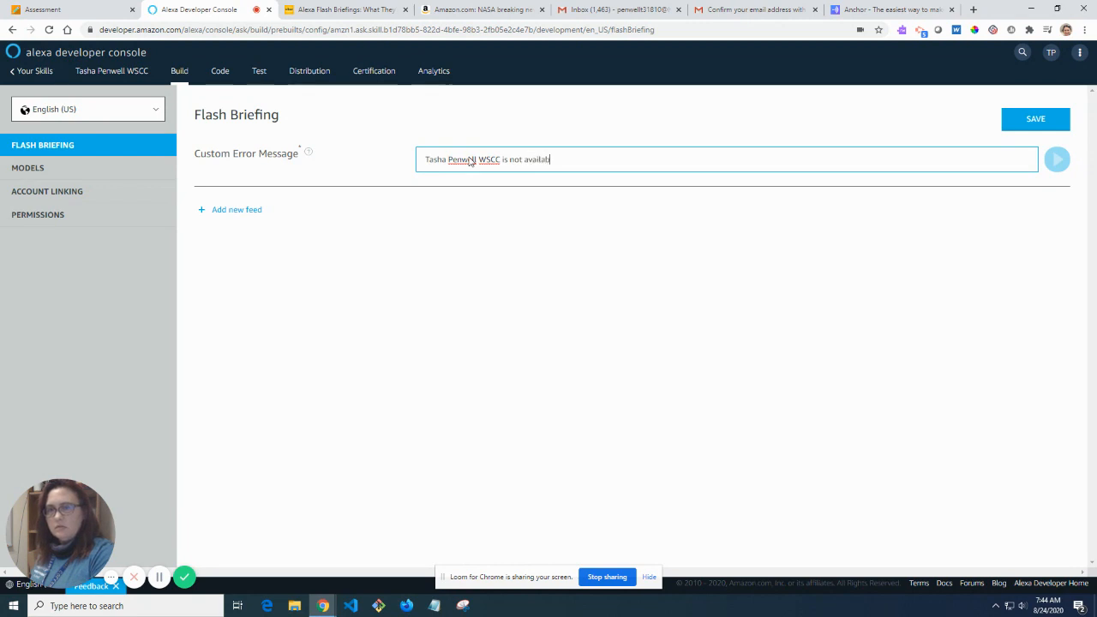
text(le at the moment.)
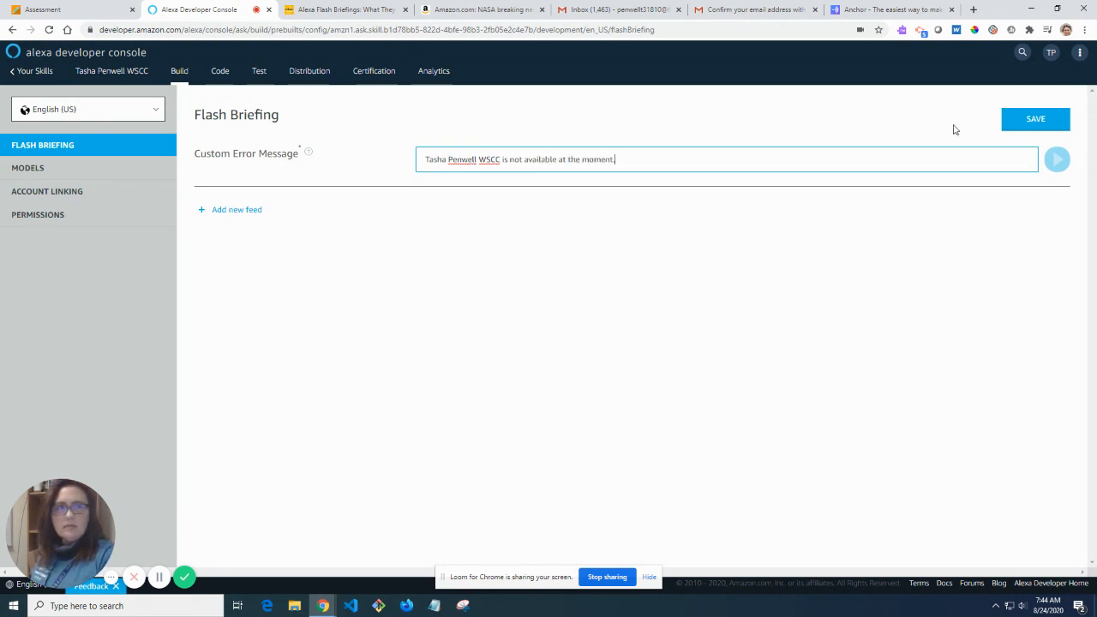
click(1016, 127)
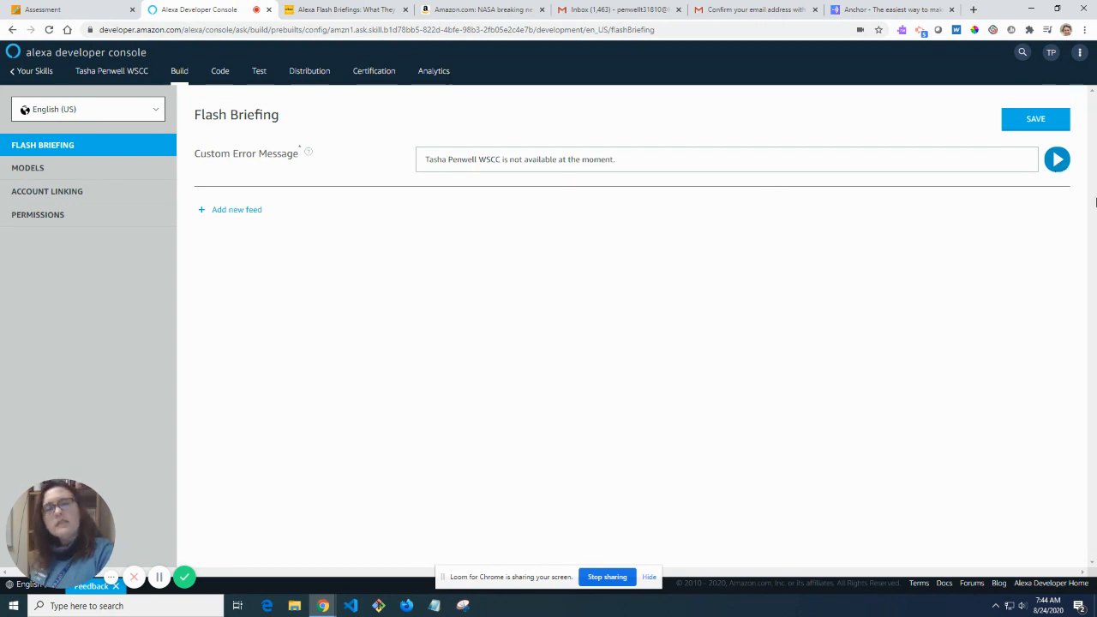
Highlight the skill name and the word WSCC within the saved error message.
drag(426, 162, 482, 161)
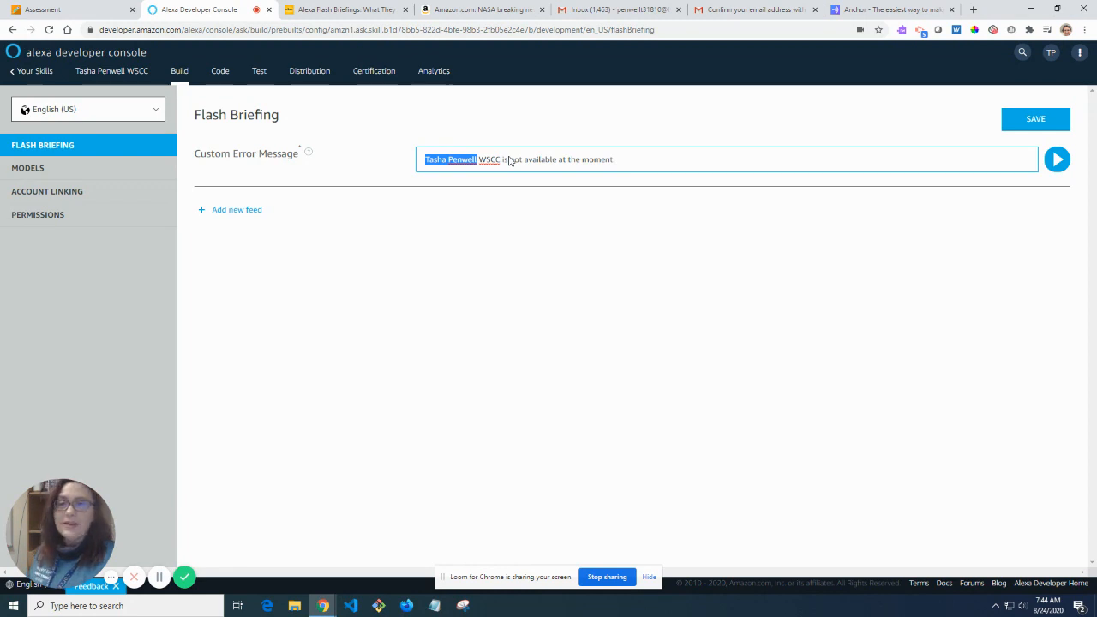
double_click(487, 163)
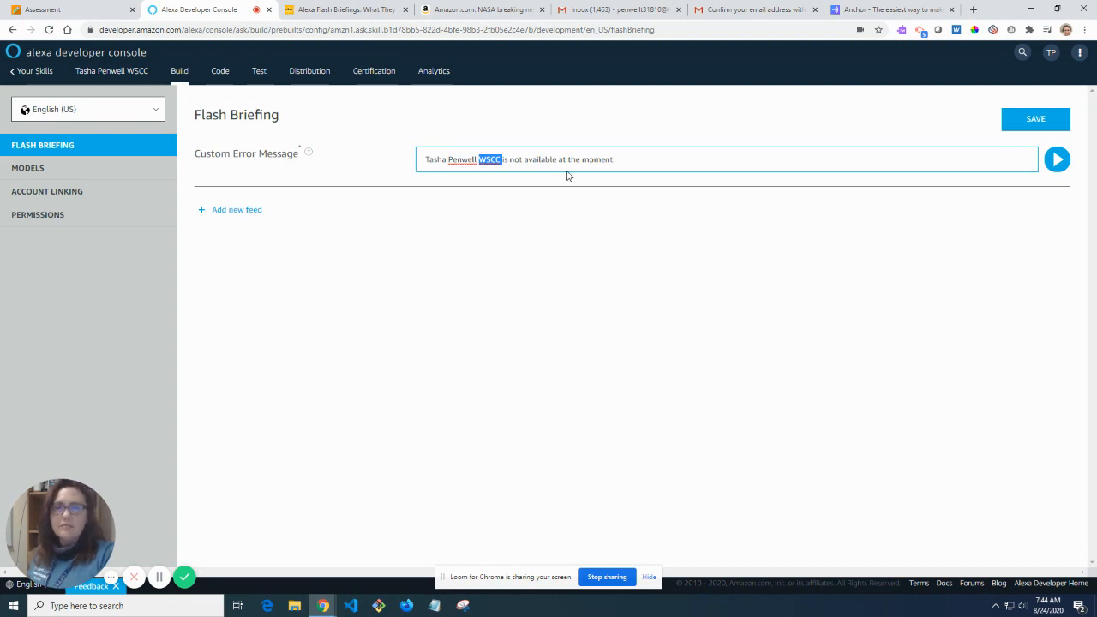
click(638, 167)
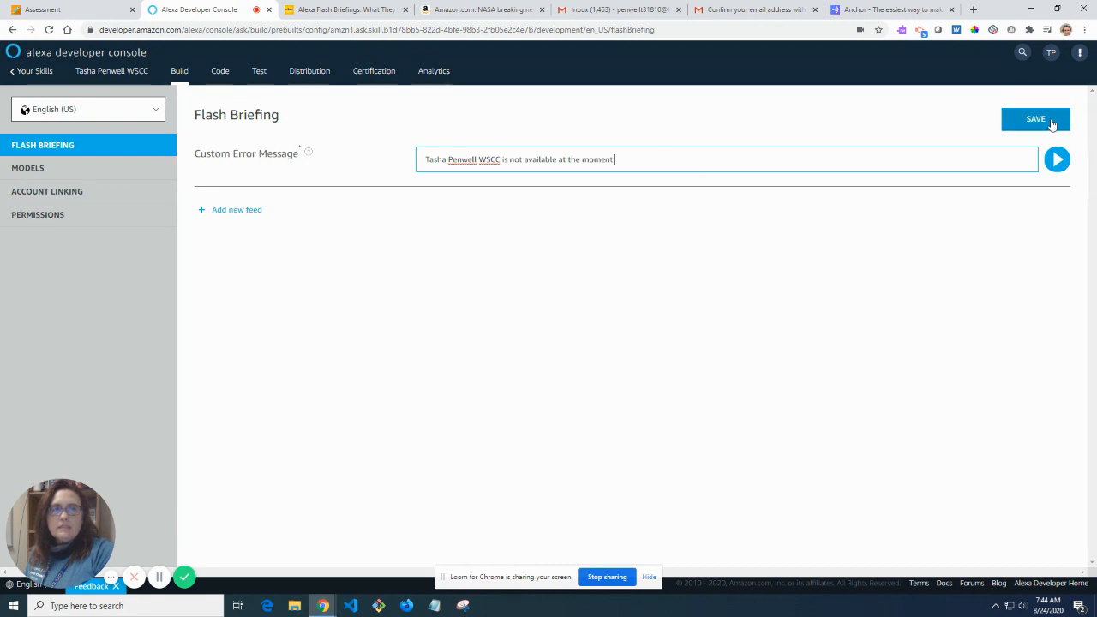
click(649, 577)
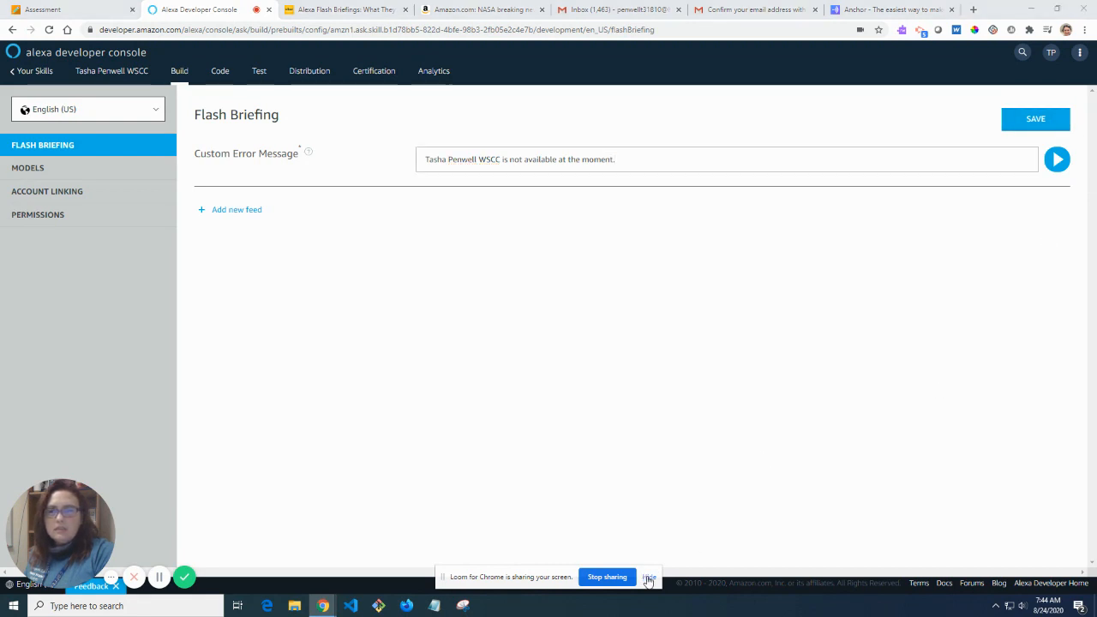
Add a new feed with an 'In today's news from…' preamble naming the creator and WSCC.
click(246, 211)
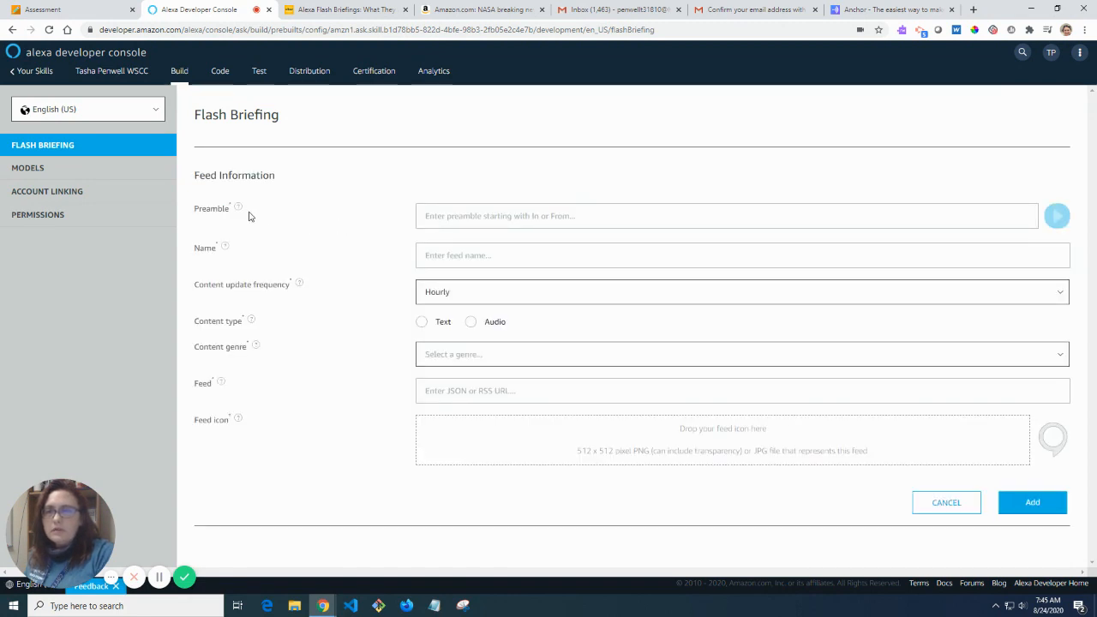
mouse_move(236, 210)
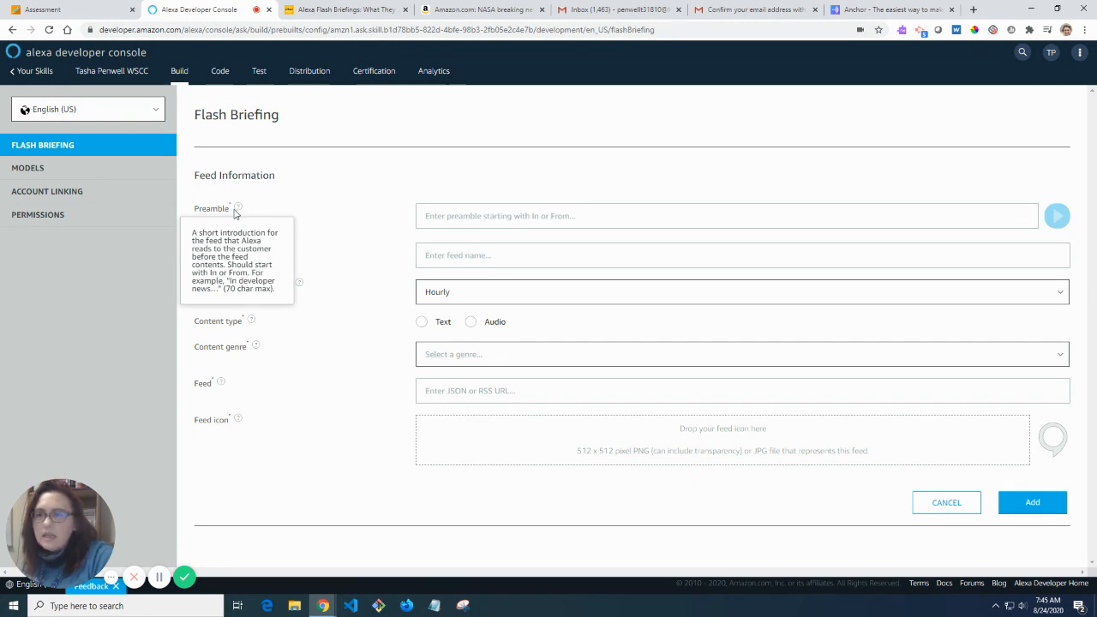
click(494, 218)
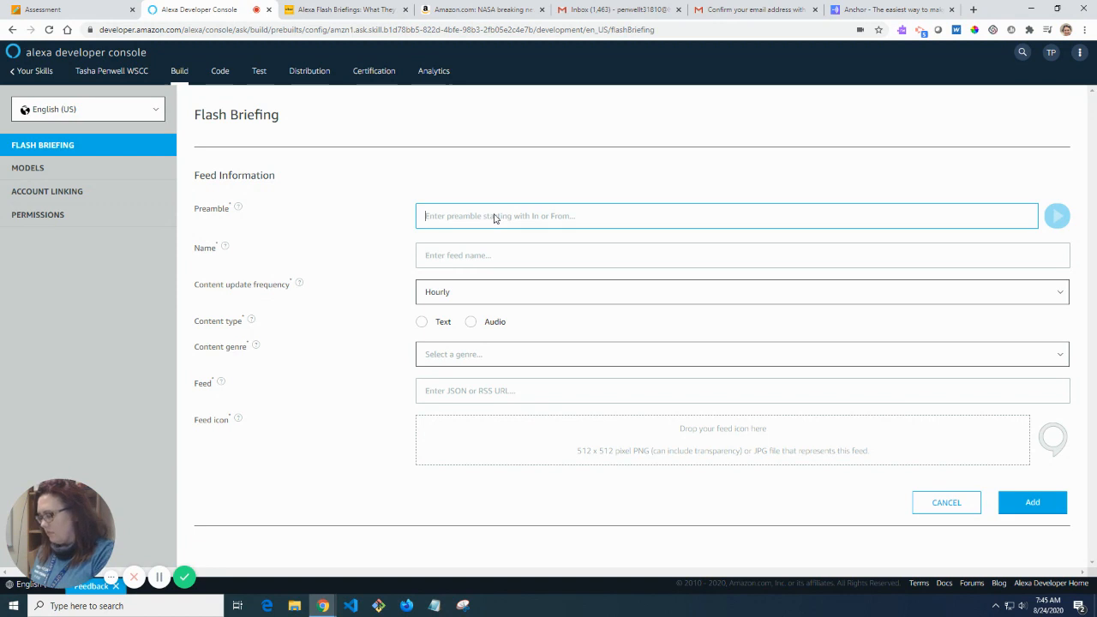
text(In tod)
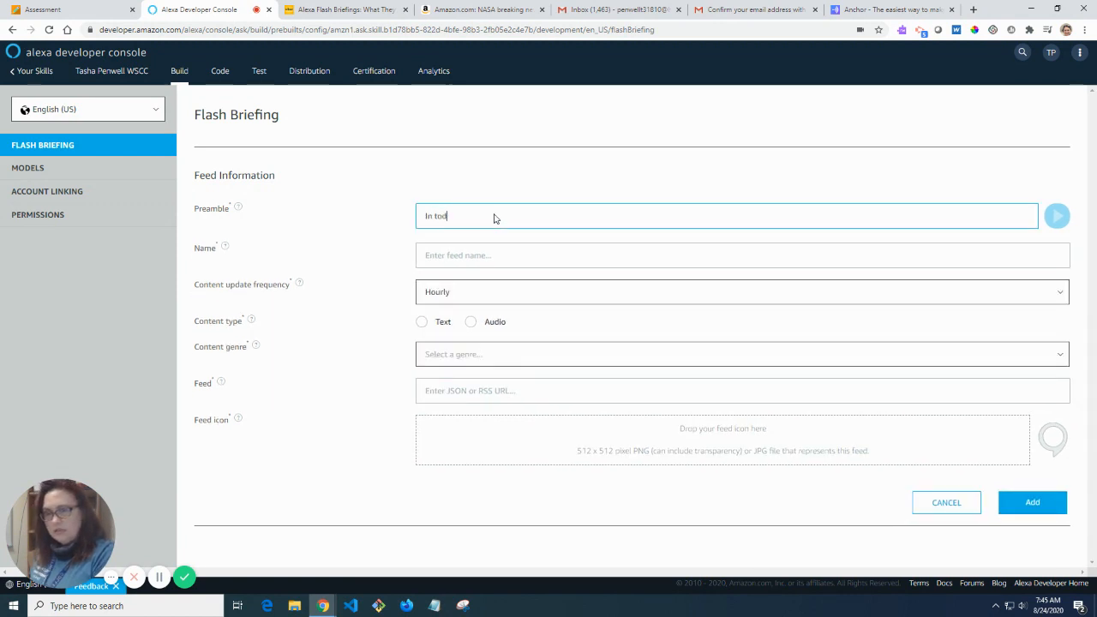
text(ay's news from Tasha)
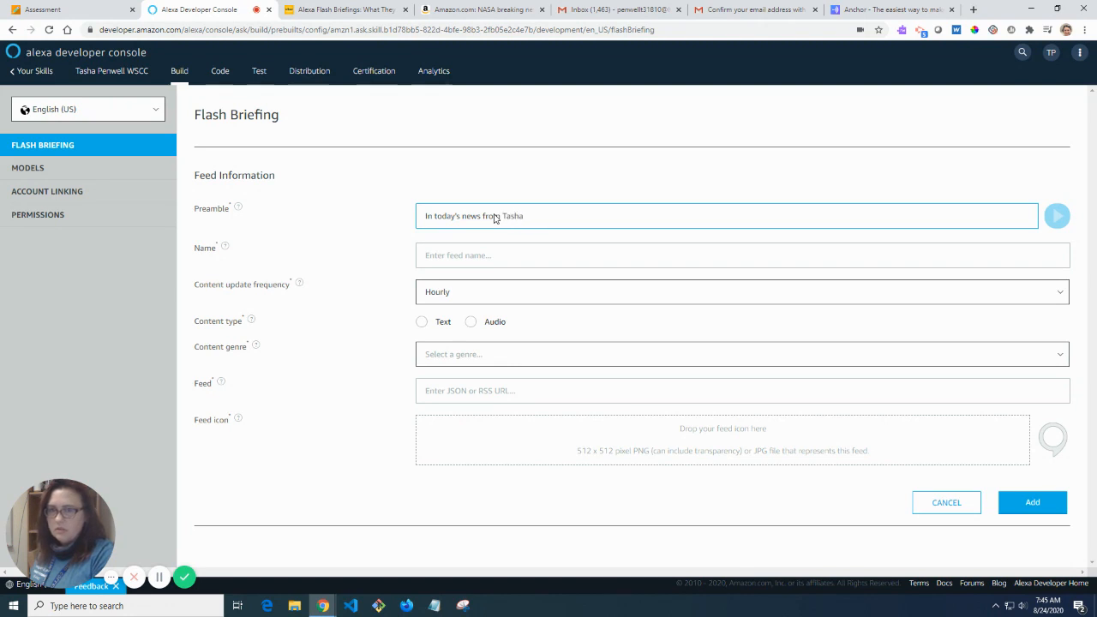
text( Penwell W)
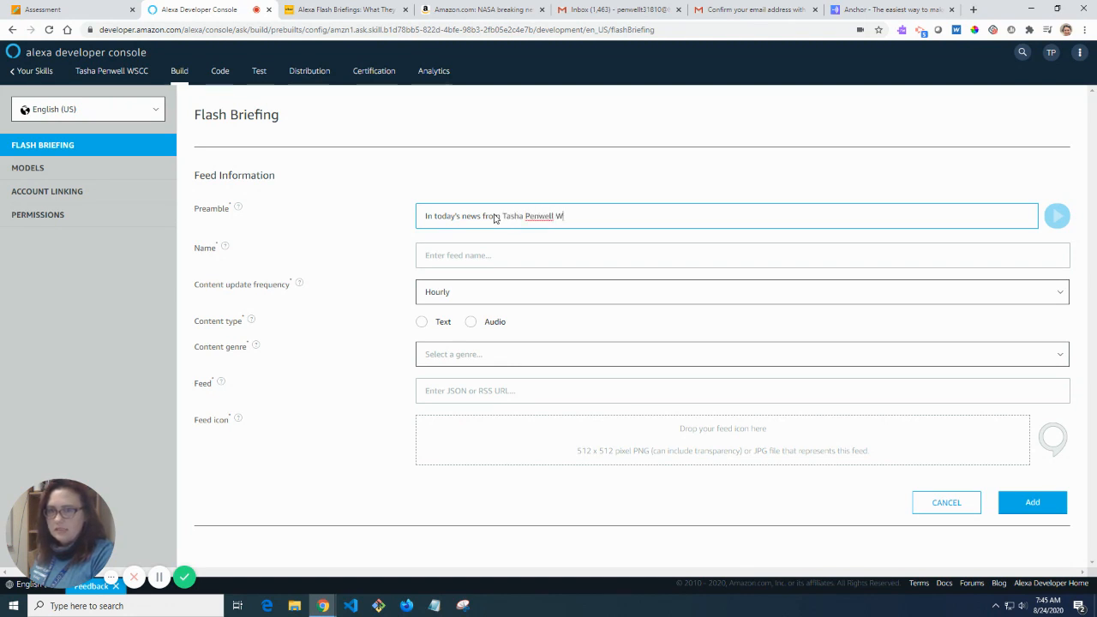
text(SCC)
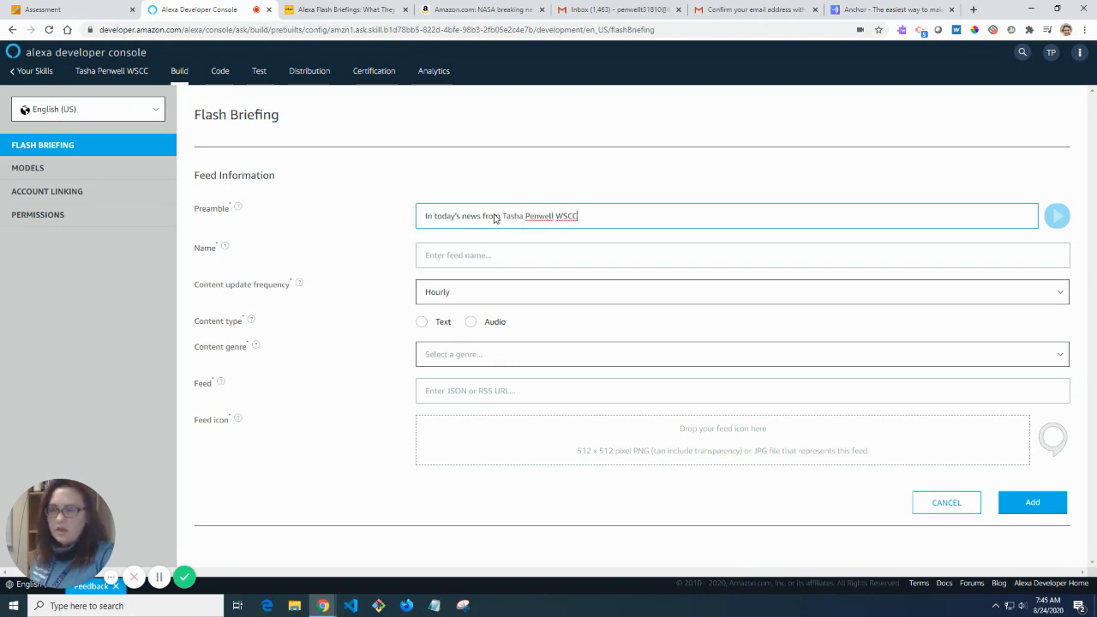
click(228, 249)
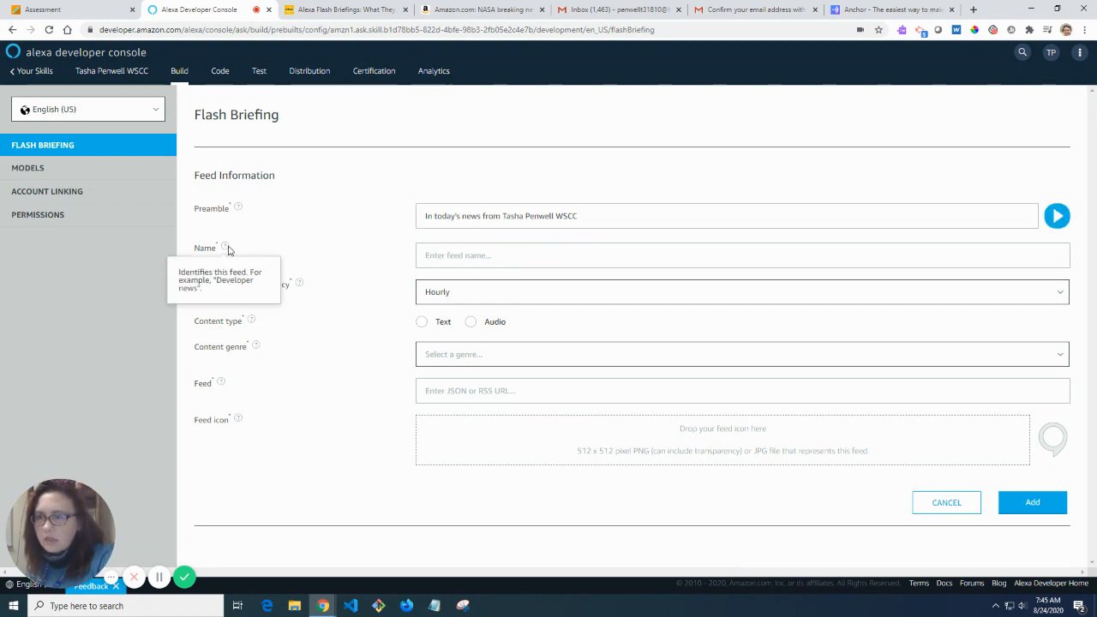
Name the feed after the creator plus WSCC, with Weekly updates and Audio content.
click(446, 261)
text(tASHA)
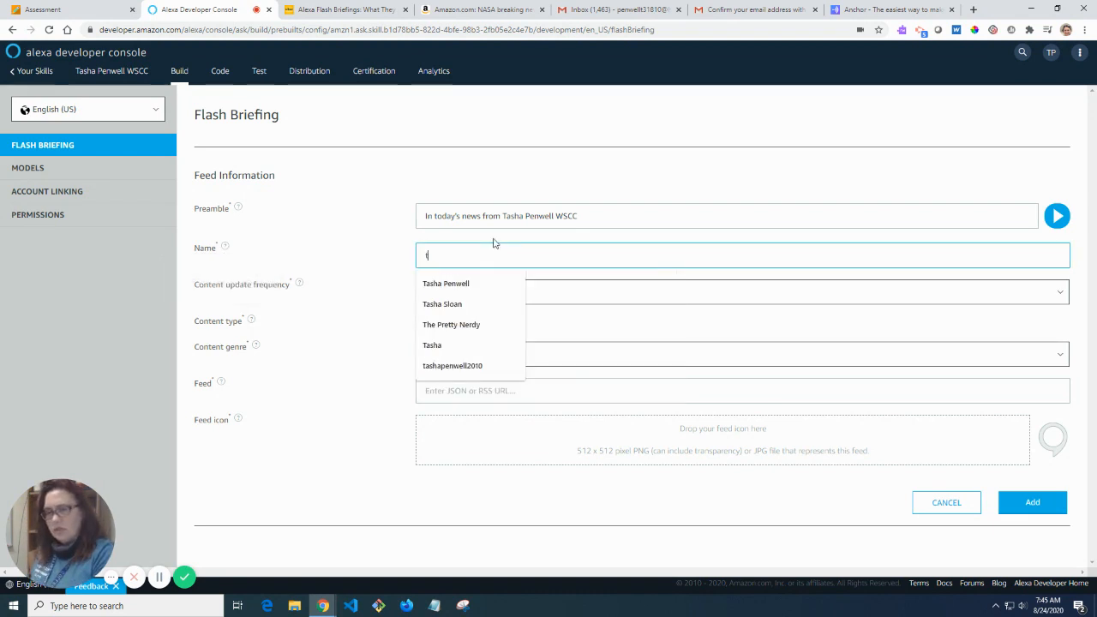
key(BackSpace)
key(BackSpace)
key(BackSpace)
key(BackSpace)
key(BackSpace)
text(Ta)
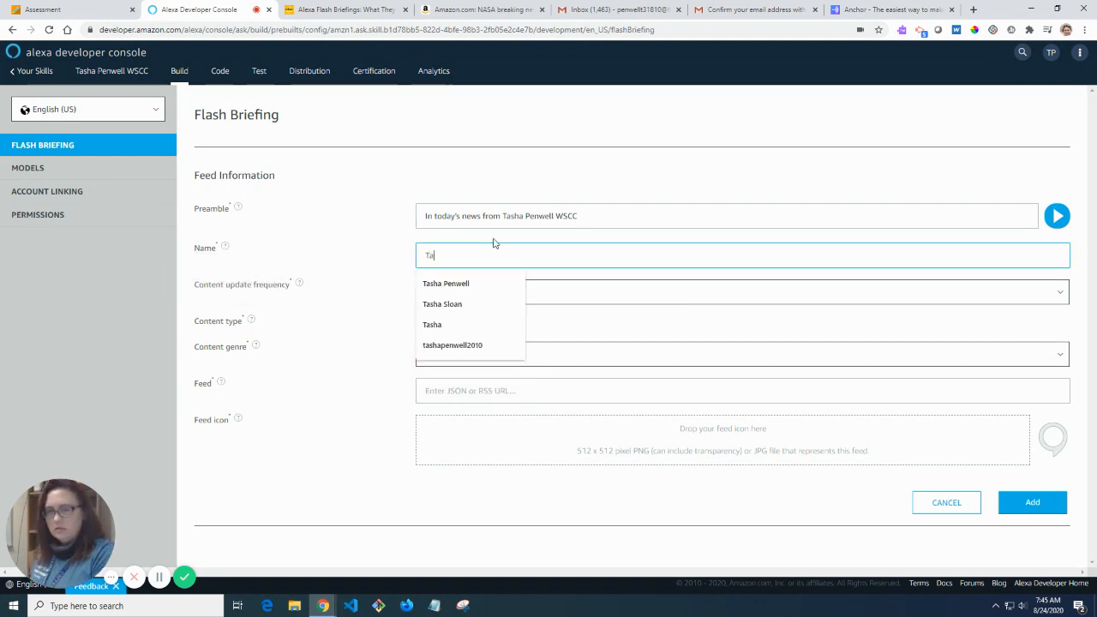
text(sha Penwell WSCC)
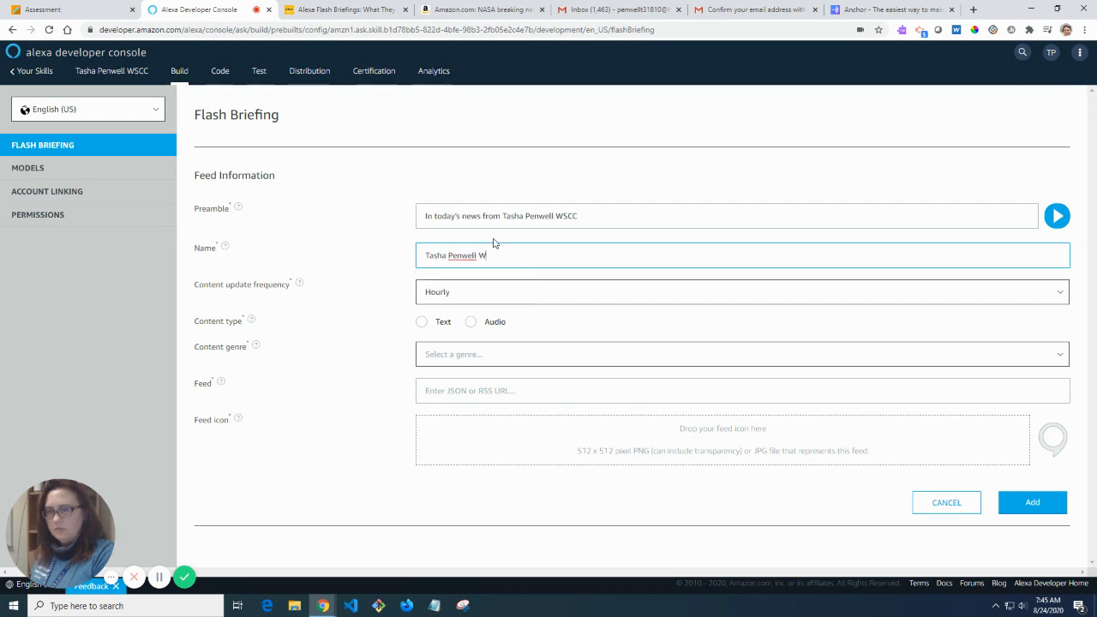
click(465, 294)
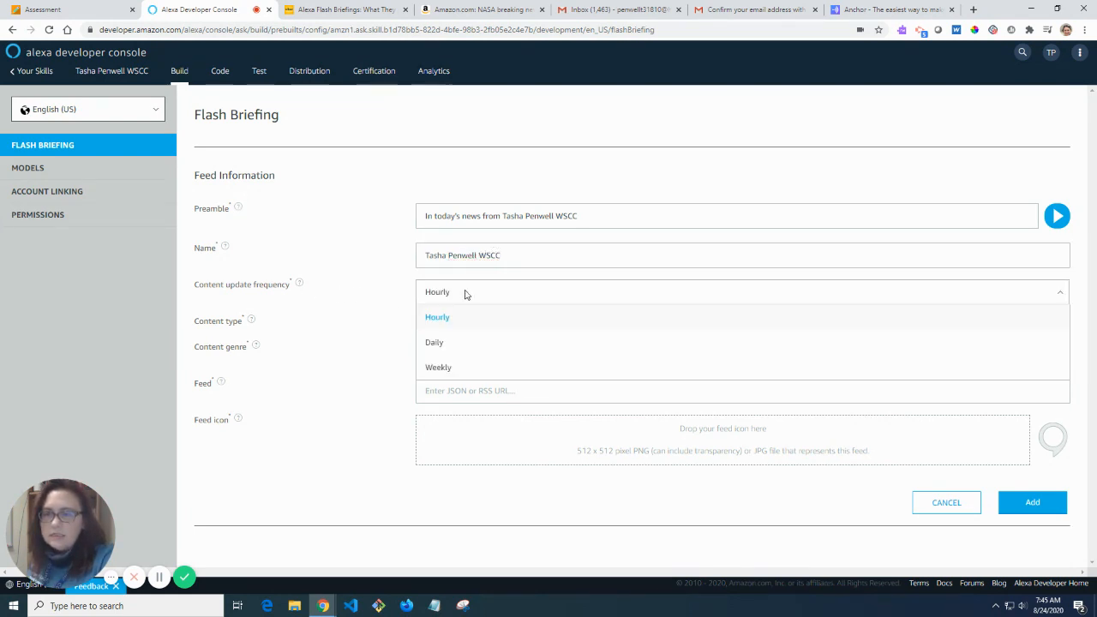
click(440, 368)
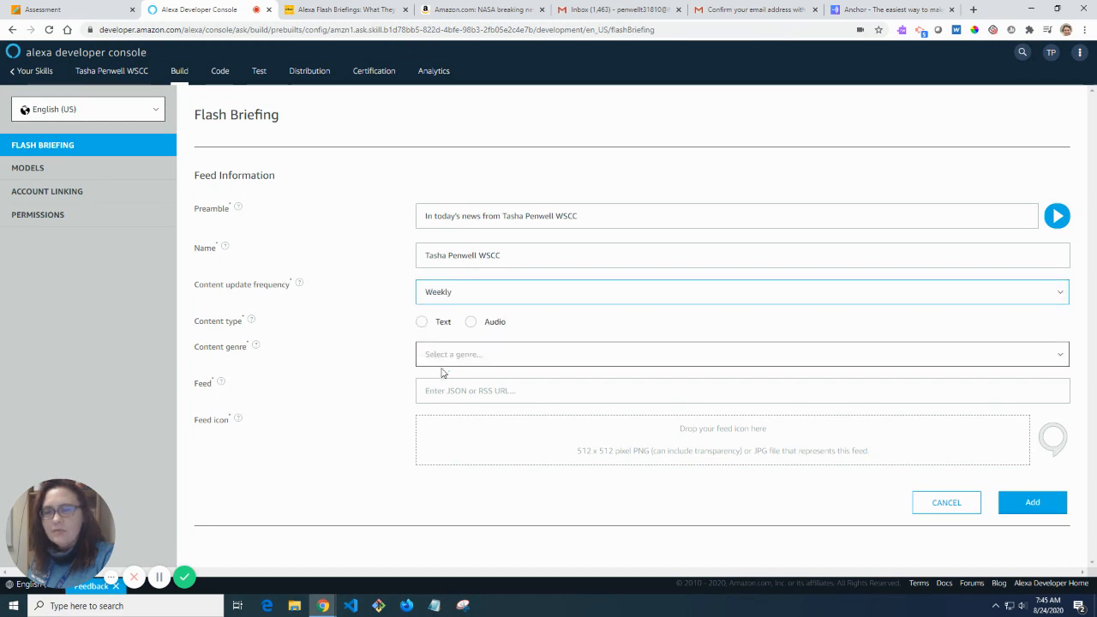
click(470, 324)
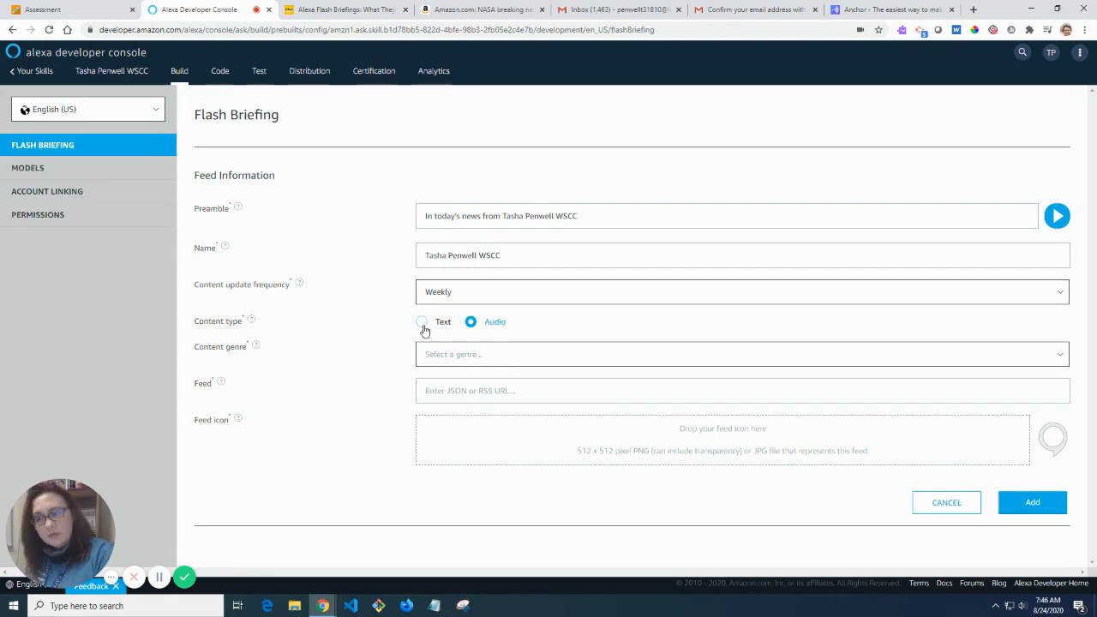
click(159, 587)
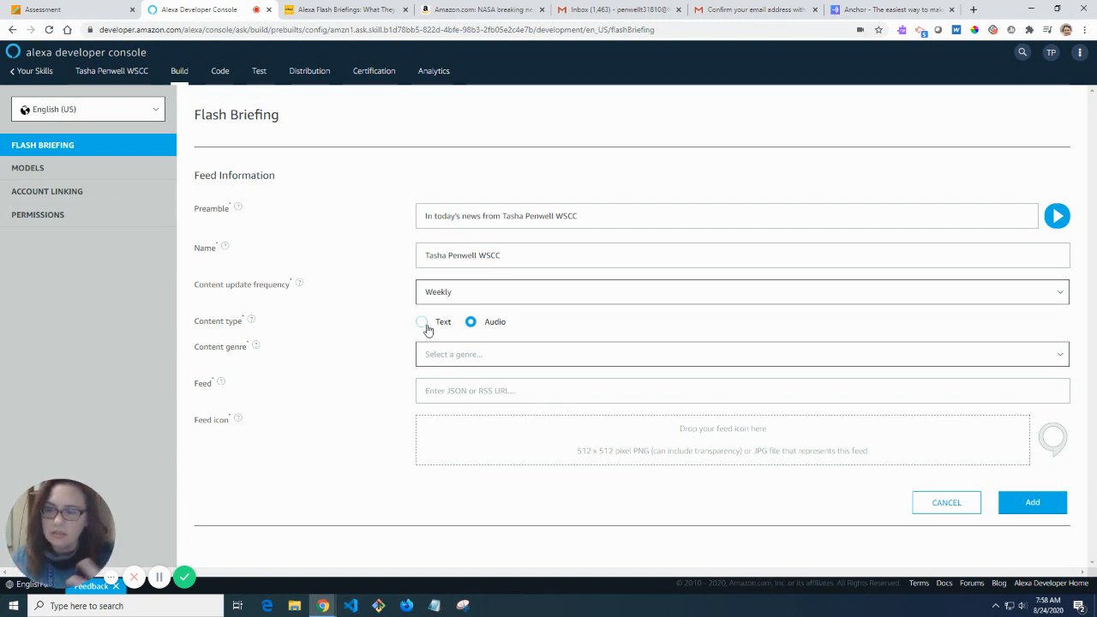
Set the flash briefing feed's content genre to Headline News, then return to the Anchor tab.
click(537, 364)
scroll(537, 419, down, 5)
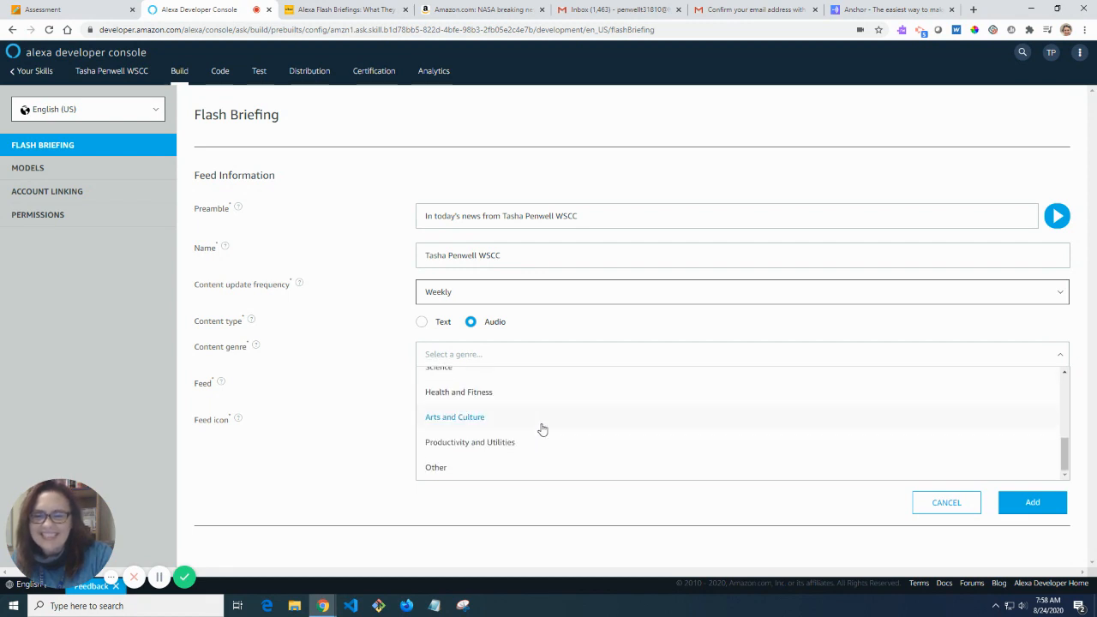
scroll(540, 429, up, 3)
scroll(542, 430, up, 2)
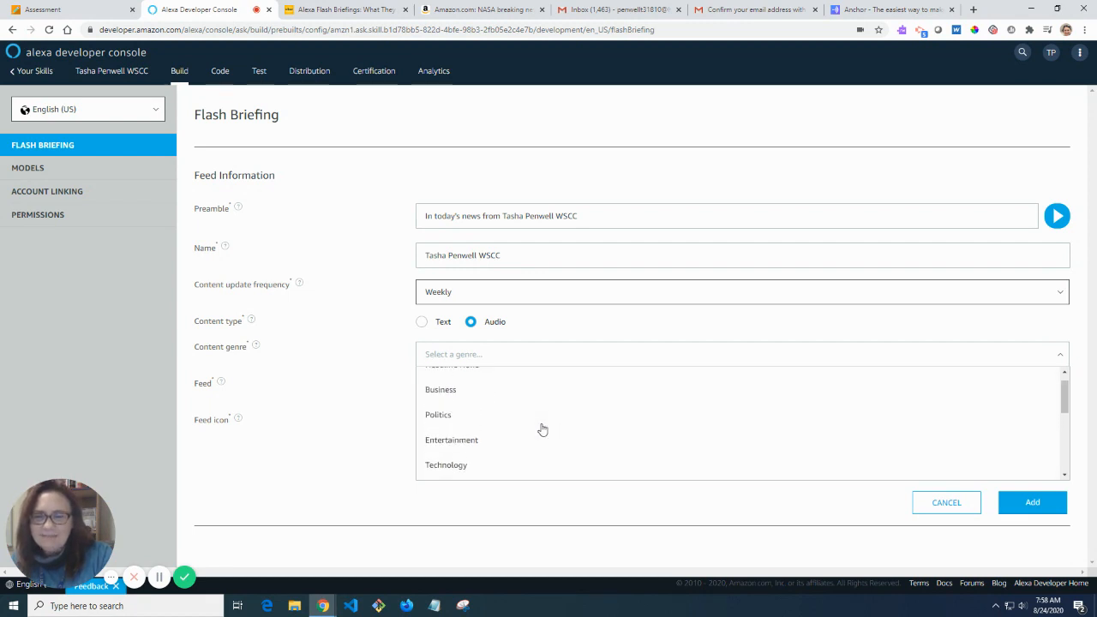
scroll(542, 429, down, 1)
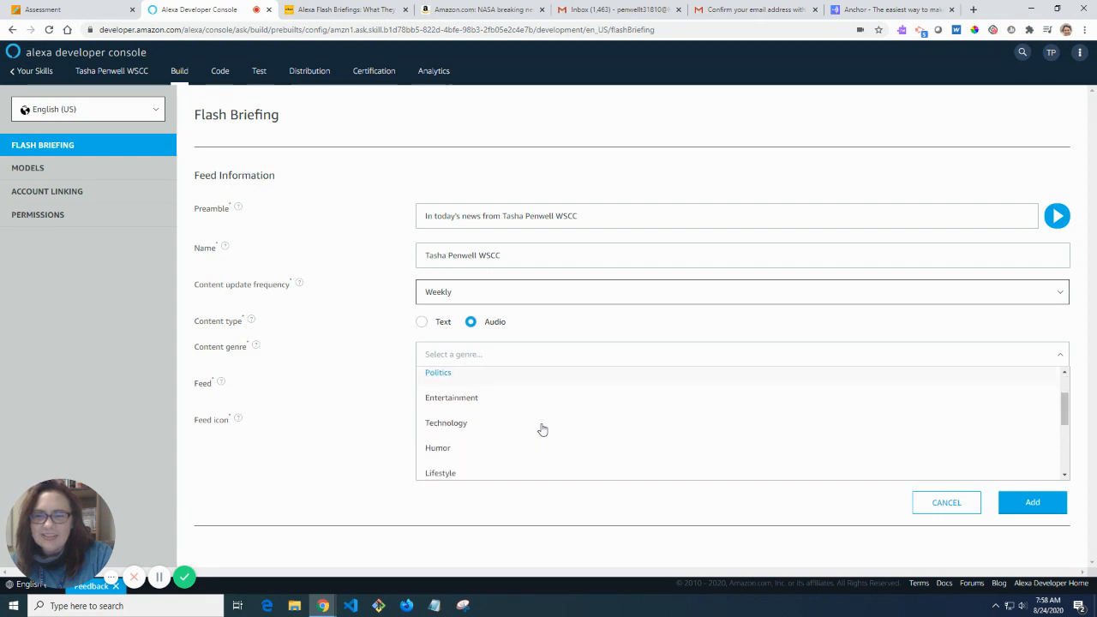
scroll(542, 430, down, 2)
scroll(556, 441, down, 1)
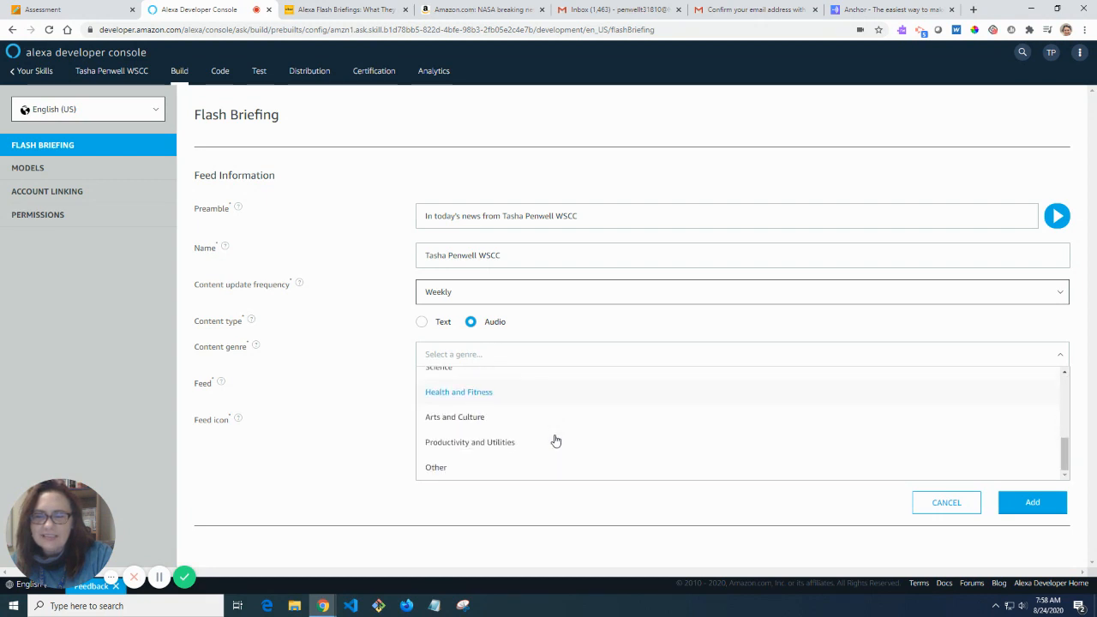
scroll(554, 440, up, 4)
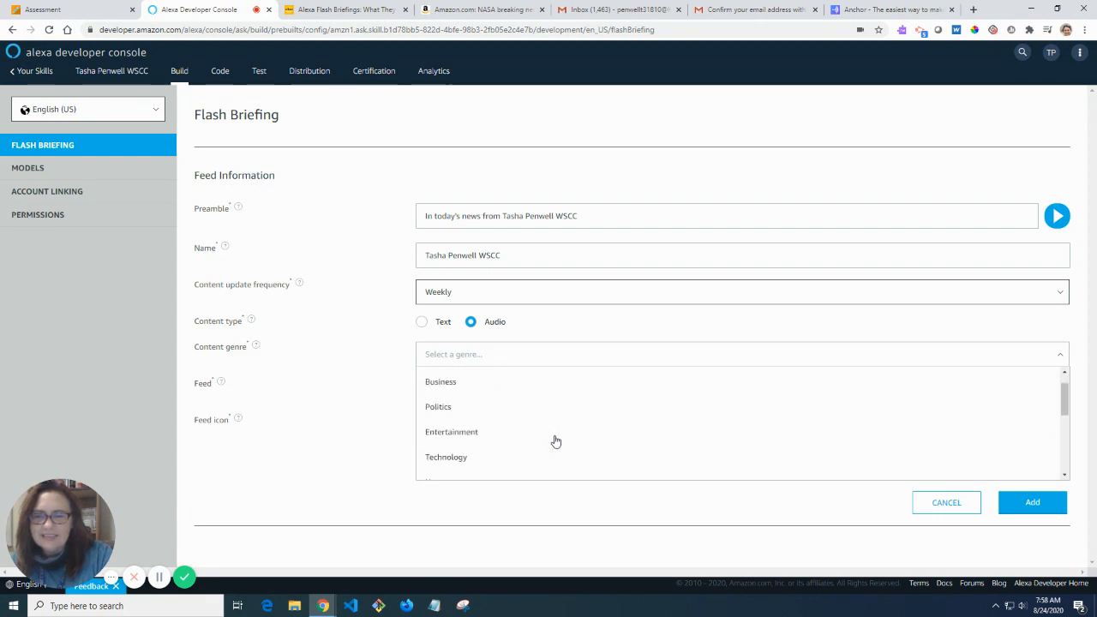
click(517, 382)
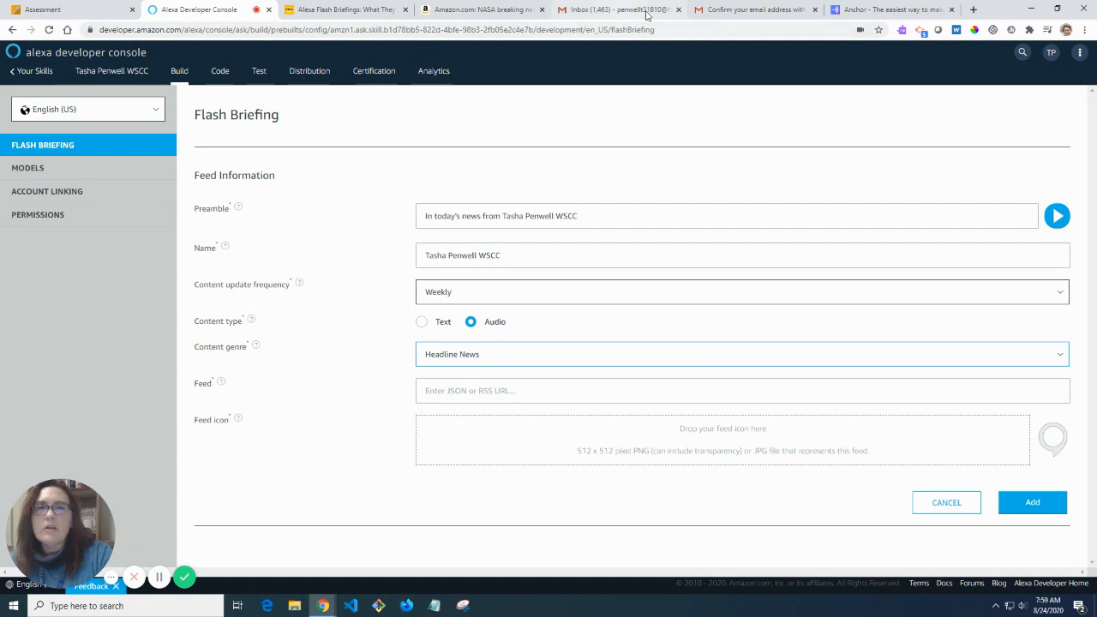
click(879, 14)
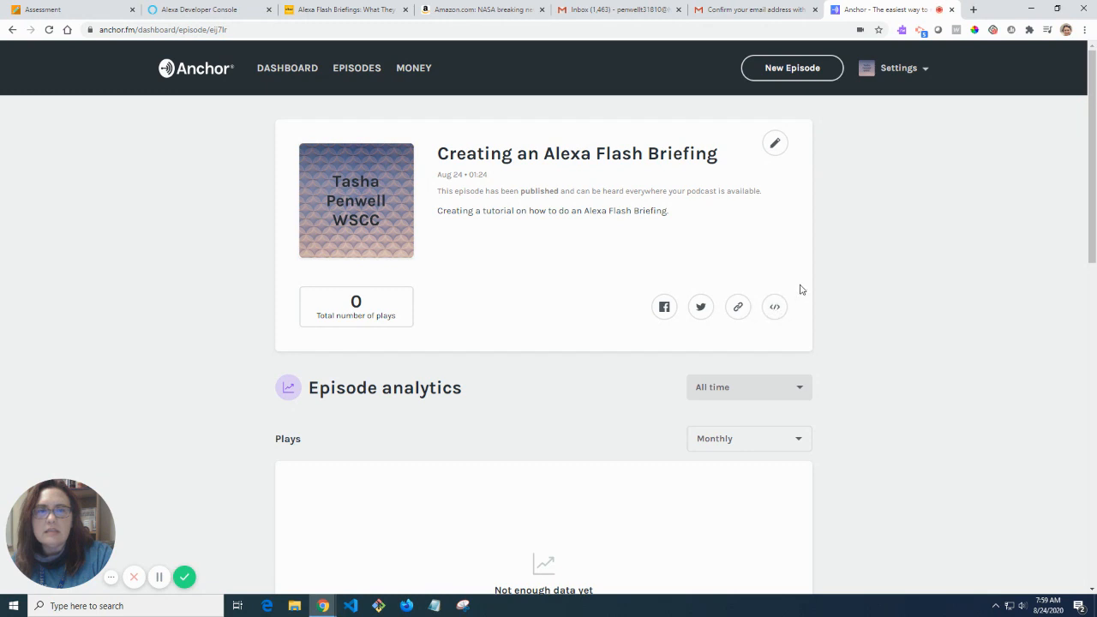
Choose Update settings from the Settings menu in Anchor's header.
click(920, 67)
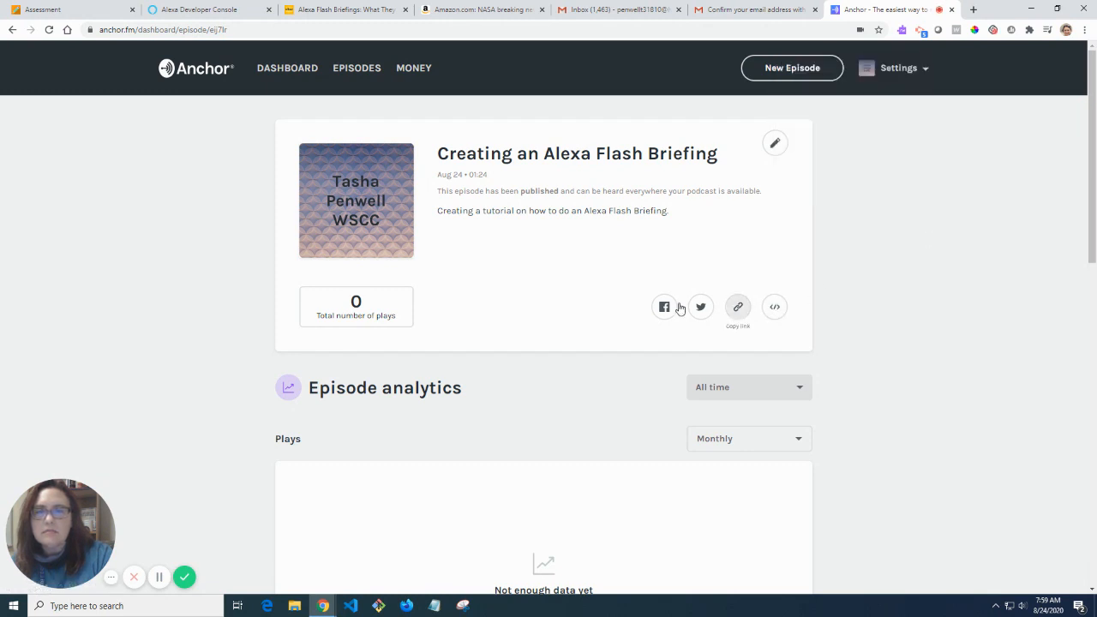
scroll(677, 315, down, 1)
scroll(676, 316, down, 5)
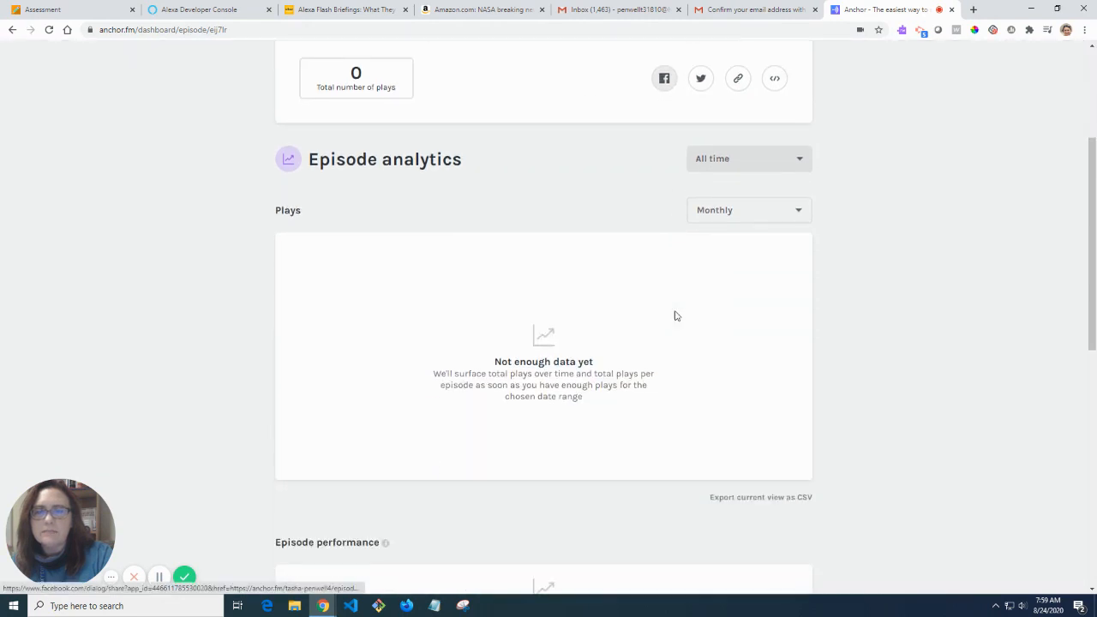
scroll(676, 315, up, 5)
scroll(676, 316, up, 1)
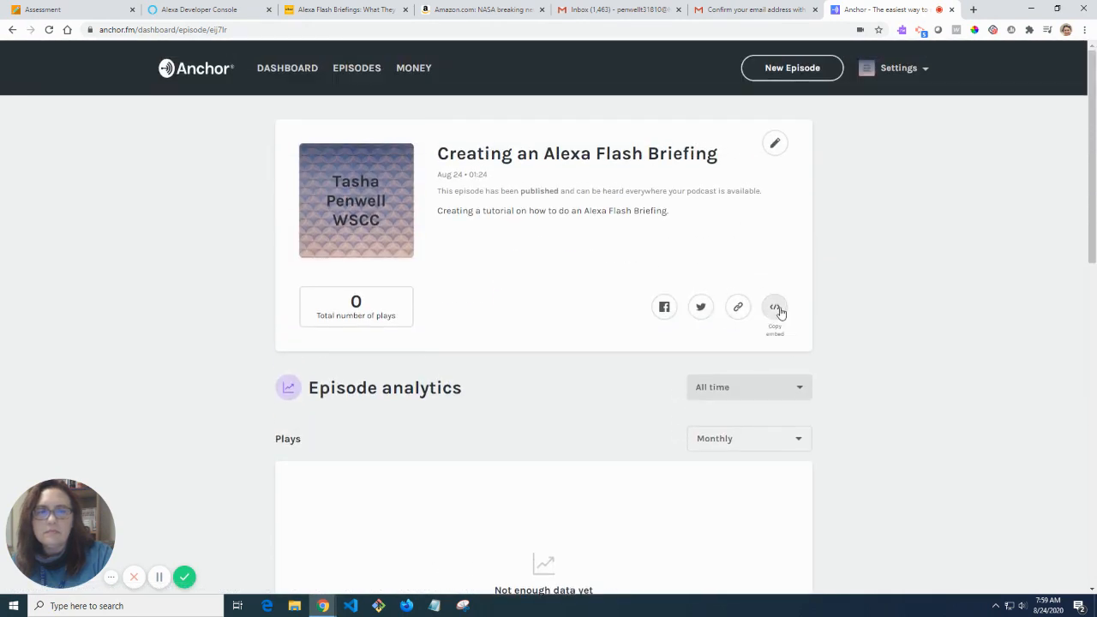
mouse_move(919, 69)
click(871, 116)
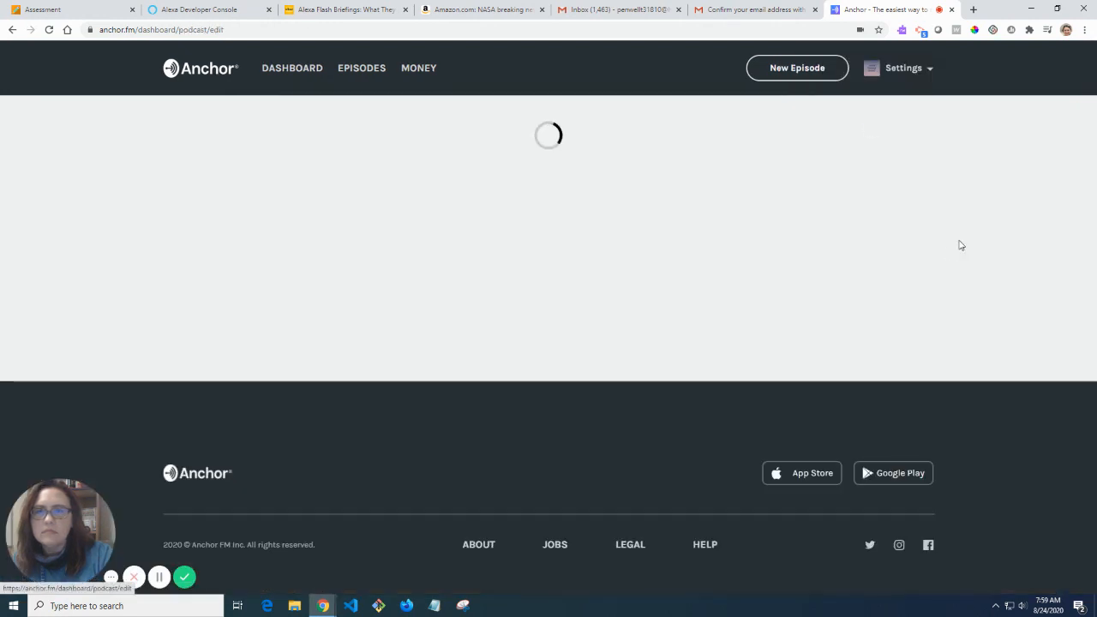
Review the advanced options, account and connections settings, then go back to the Anchor dashboard.
scroll(734, 261, down, 10)
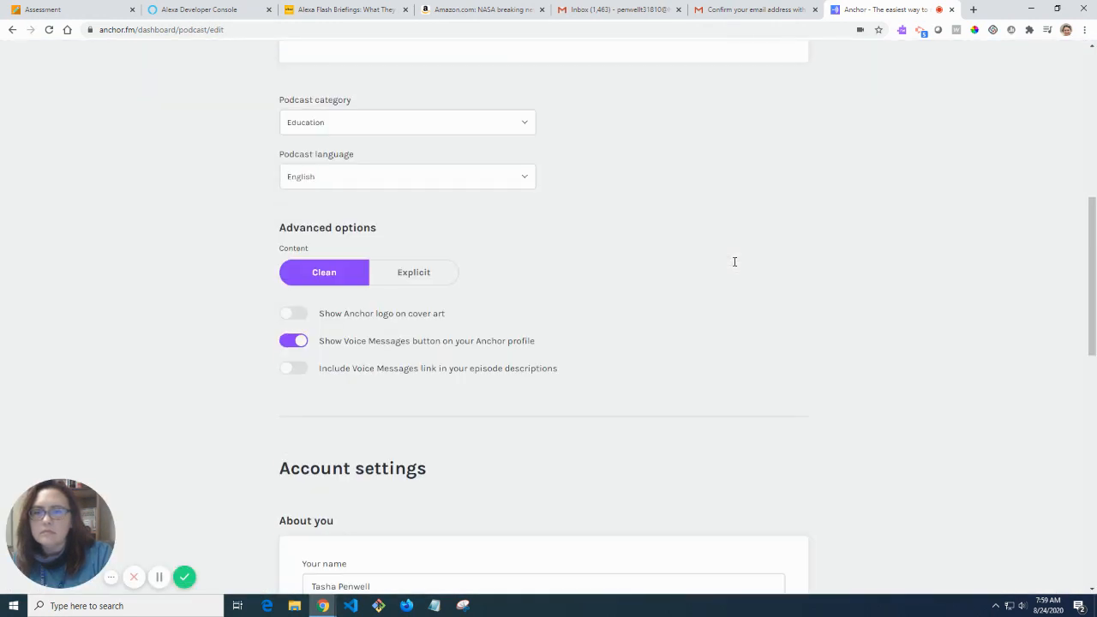
scroll(737, 267, down, 3)
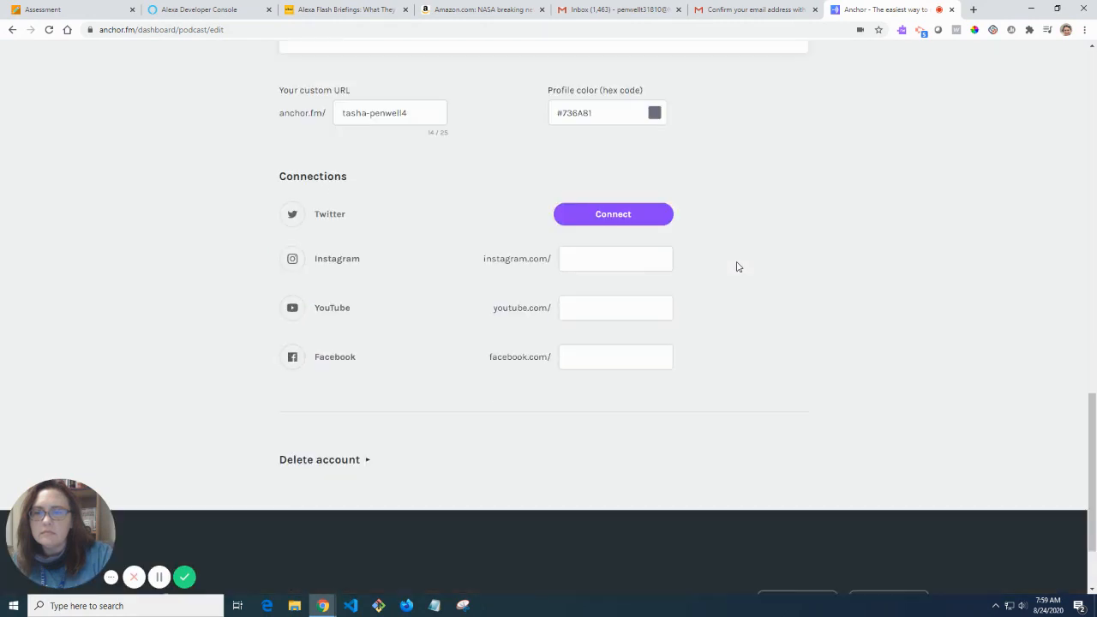
scroll(740, 267, up, 5)
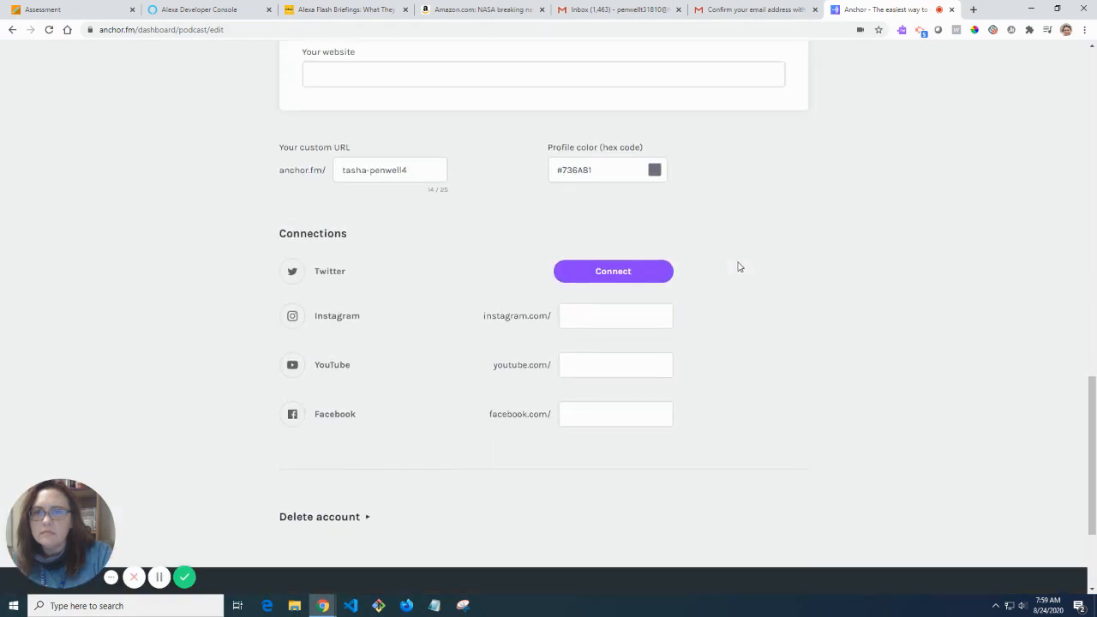
scroll(739, 267, up, 1)
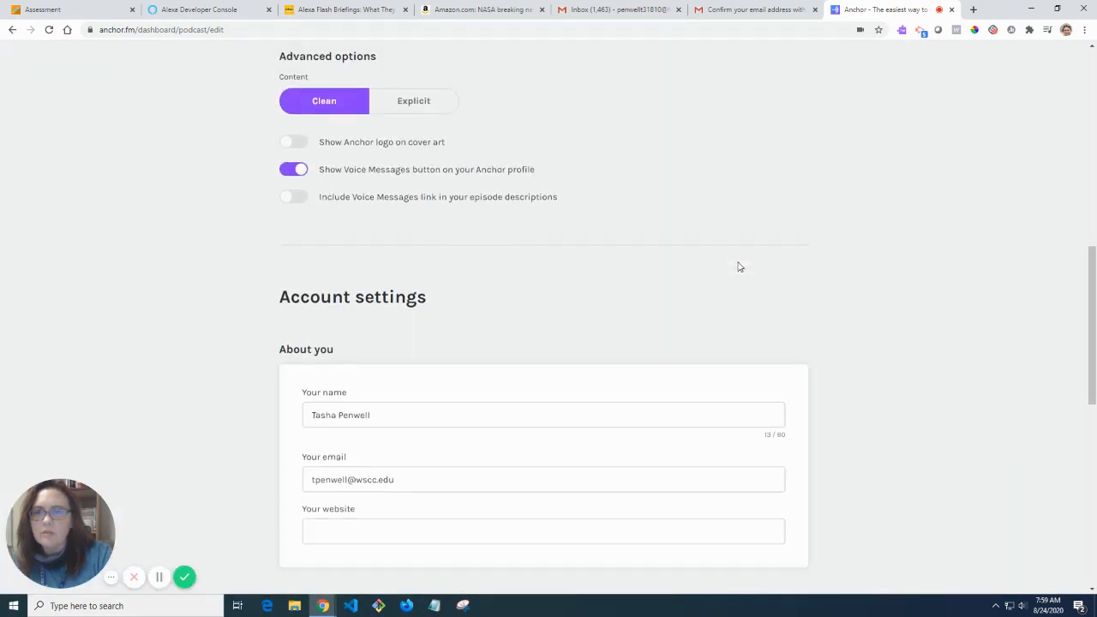
scroll(742, 265, up, 6)
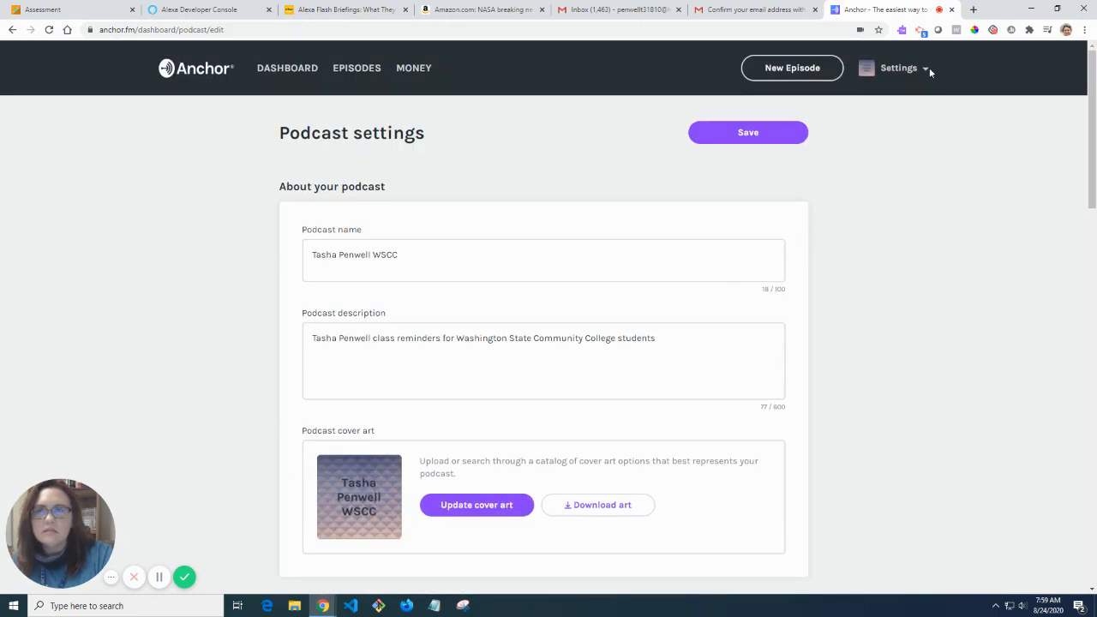
click(160, 577)
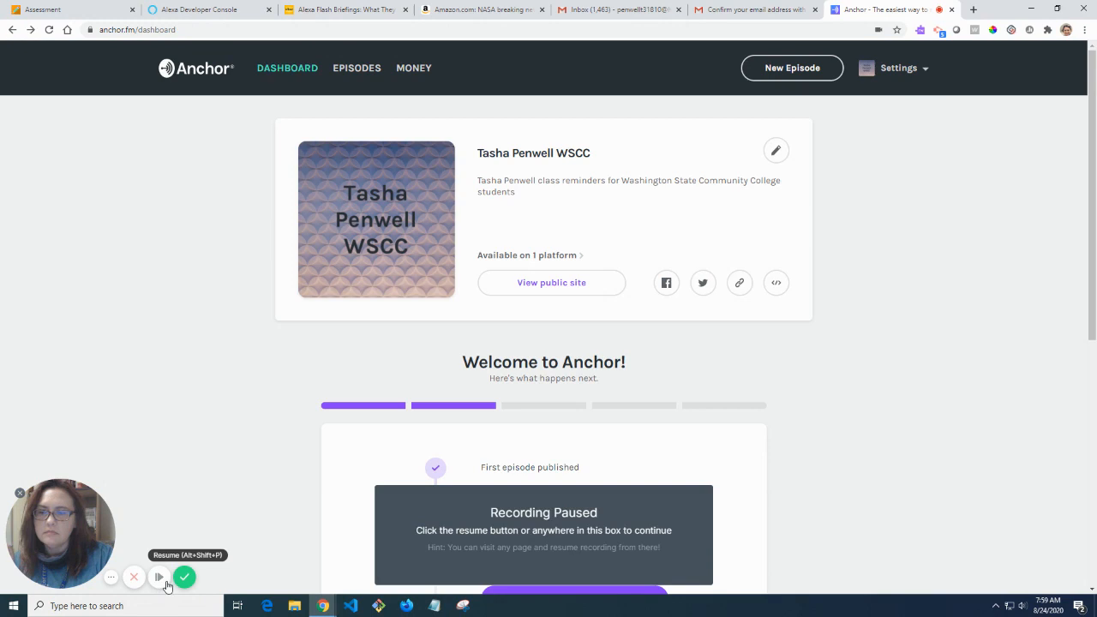
click(159, 577)
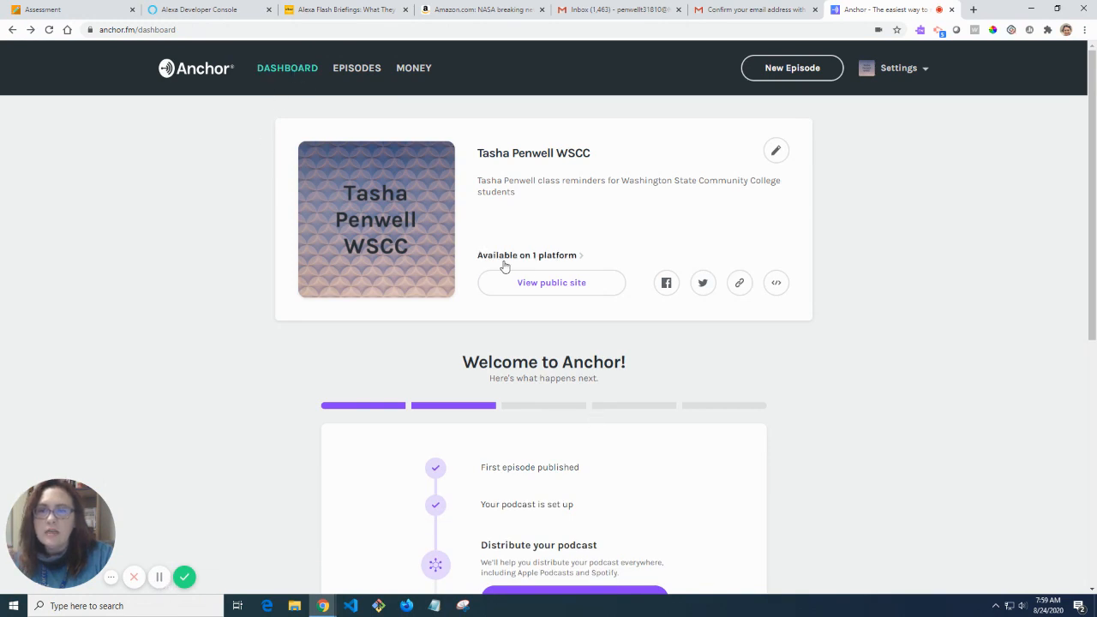
Open the Distribution page via 'Available on 1 platform' and copy the podcast's RSS feed link.
click(551, 261)
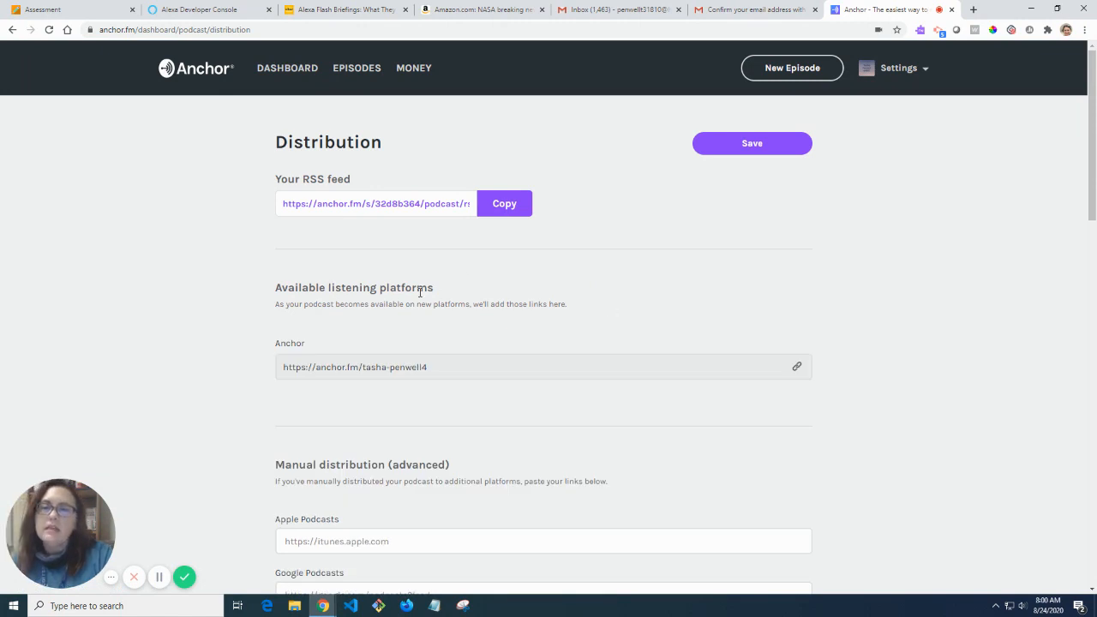
scroll(441, 358, down, 1)
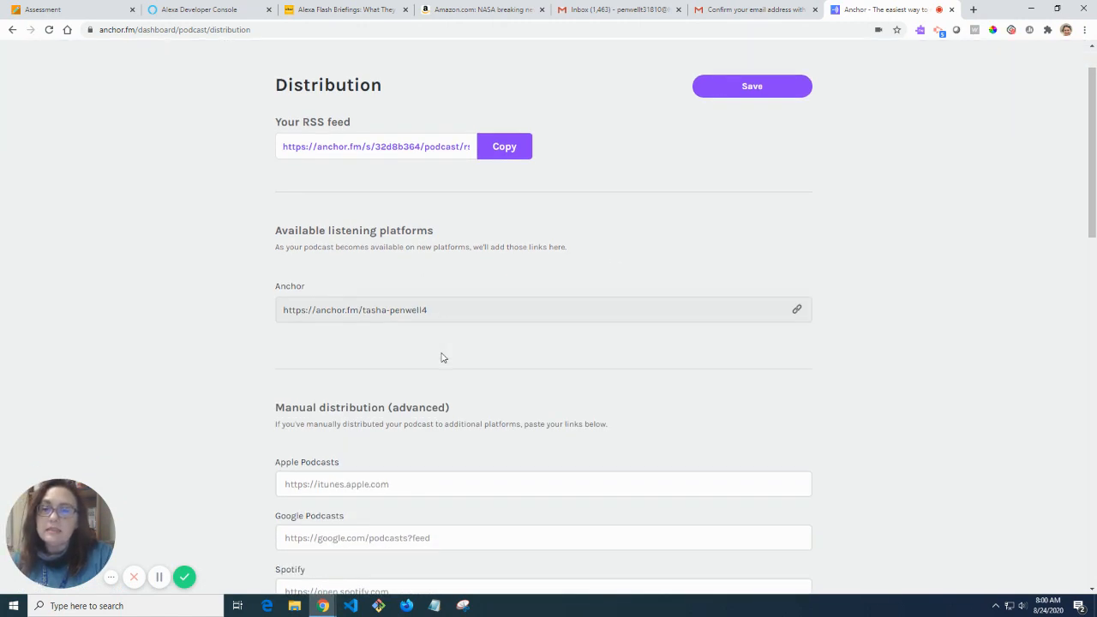
scroll(443, 358, down, 6)
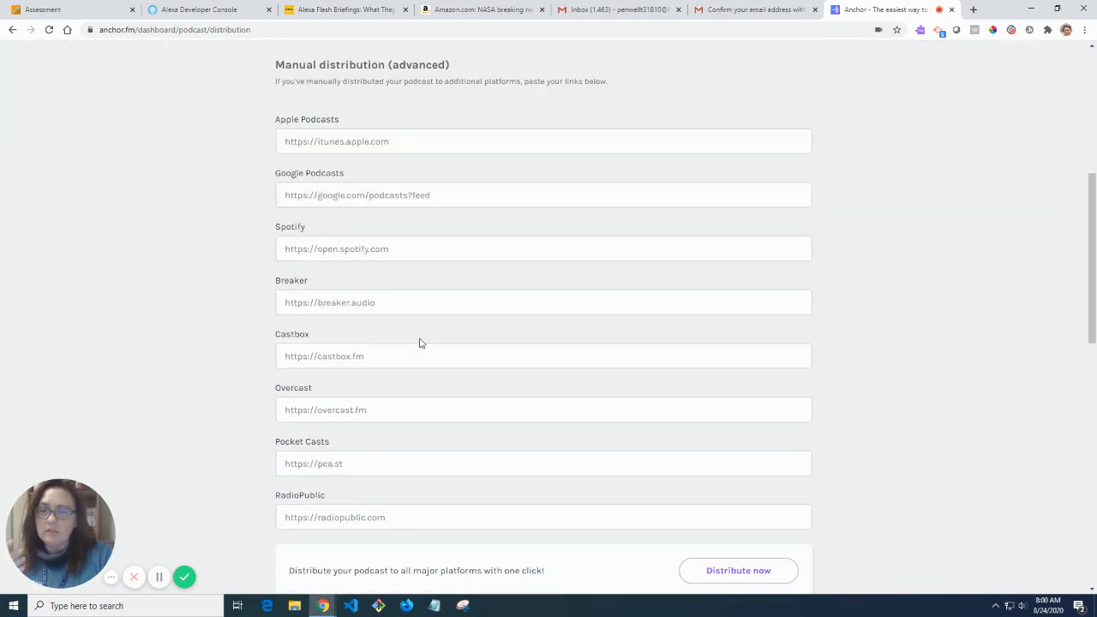
scroll(418, 391, down, 2)
scroll(418, 392, up, 3)
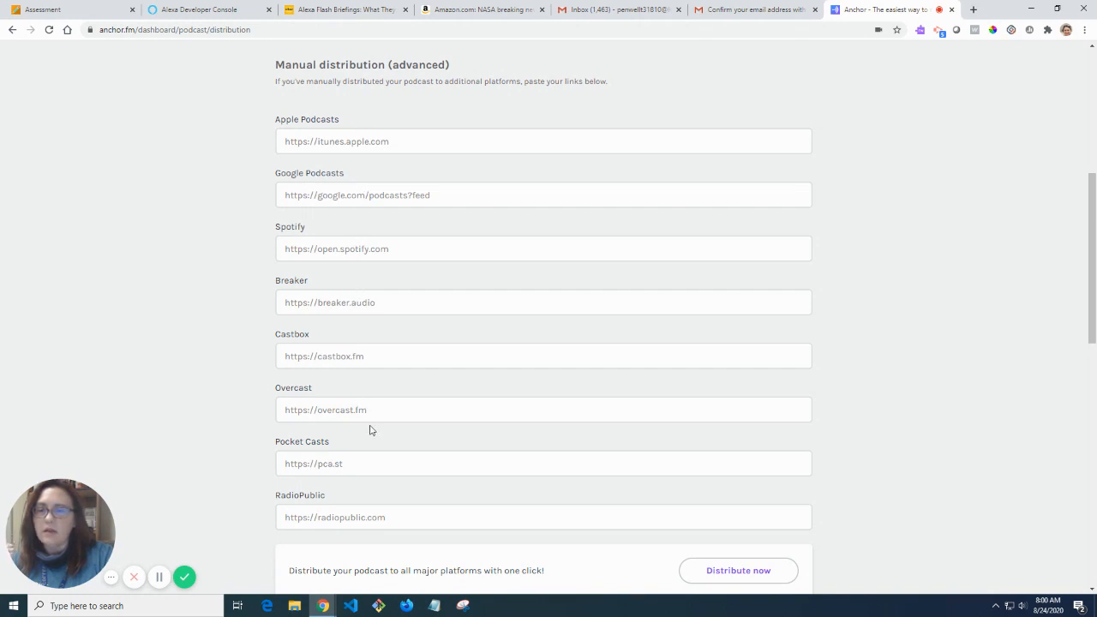
scroll(361, 495, up, 4)
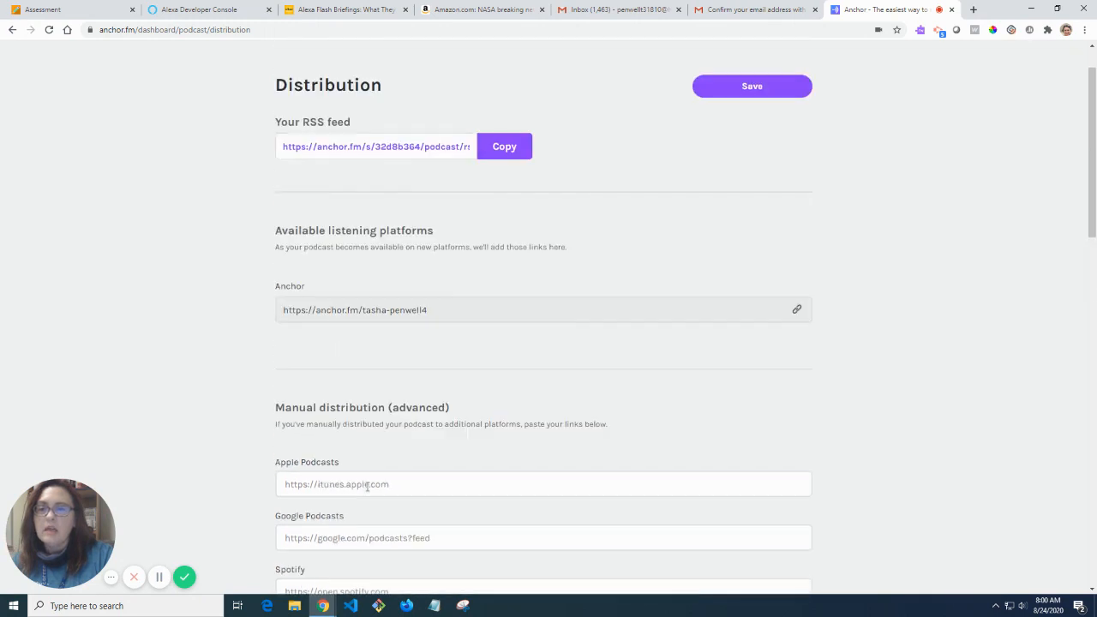
scroll(319, 369, down, 1)
drag(340, 348, 265, 344)
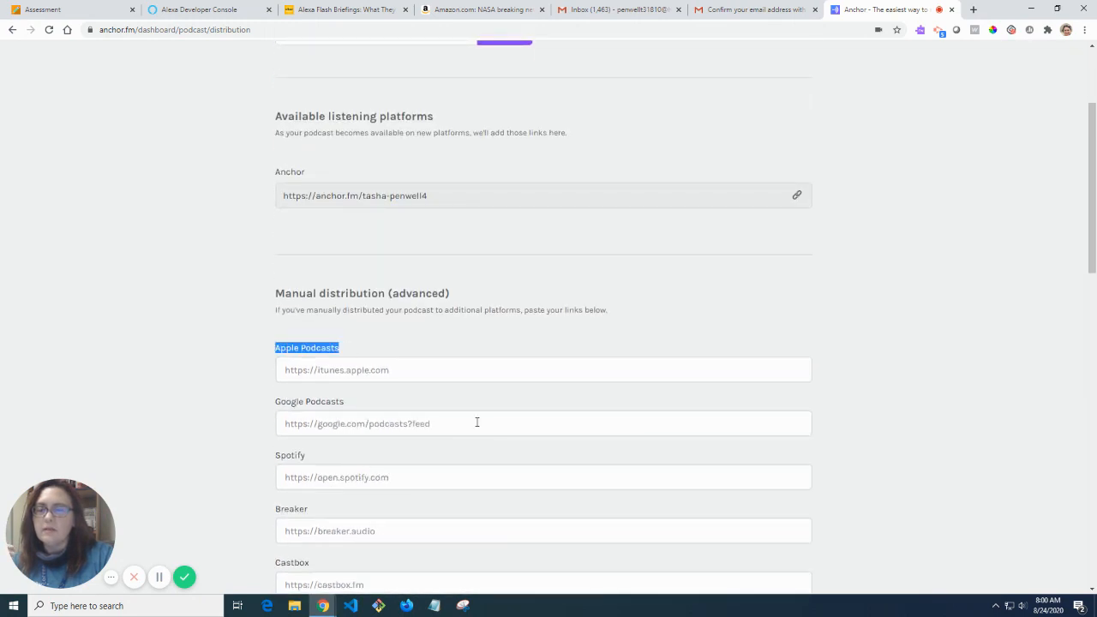
scroll(477, 422, up, 2)
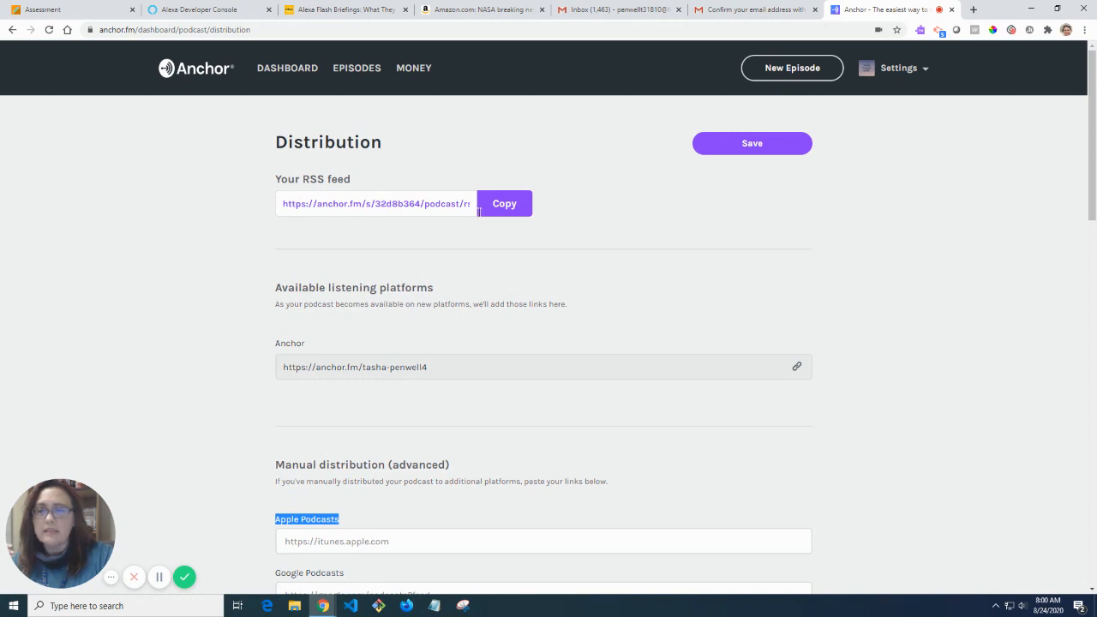
click(505, 207)
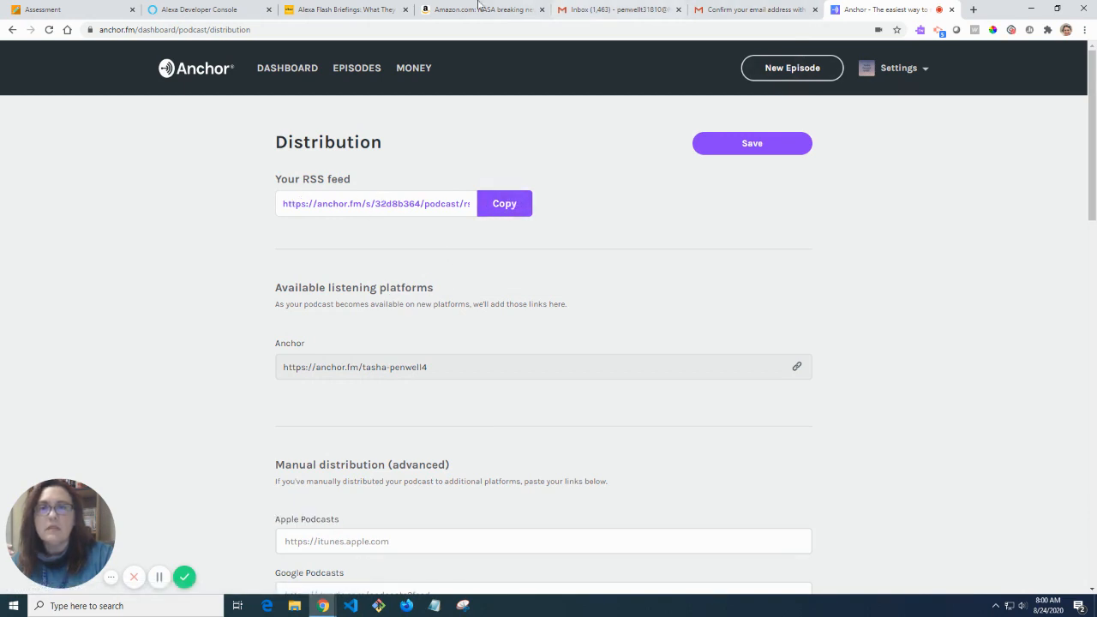
click(198, 9)
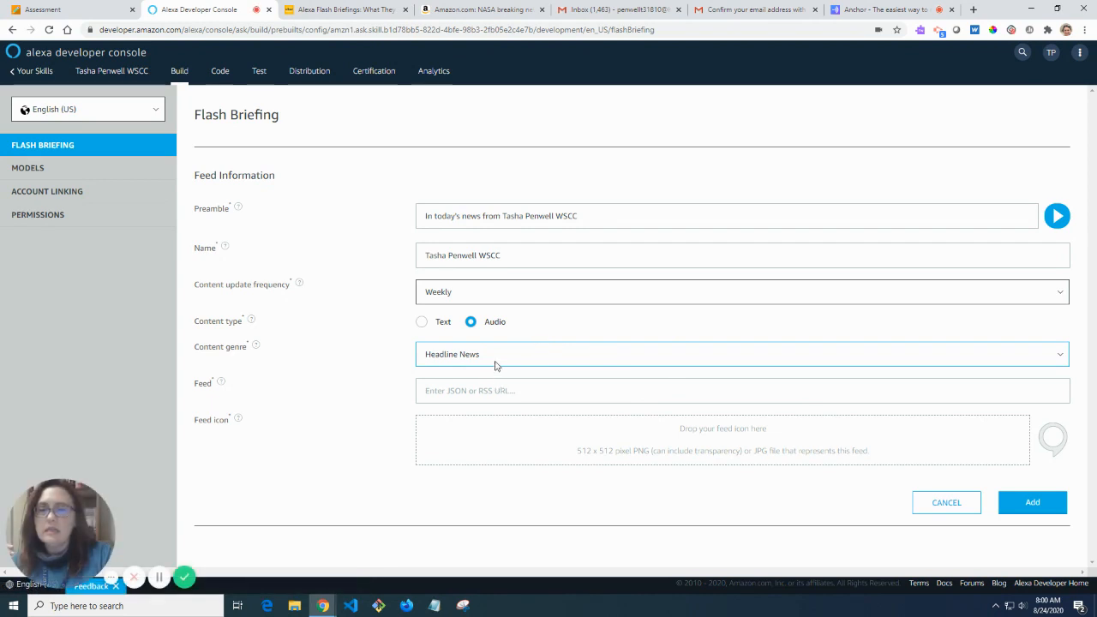
click(490, 390)
right_click(491, 390)
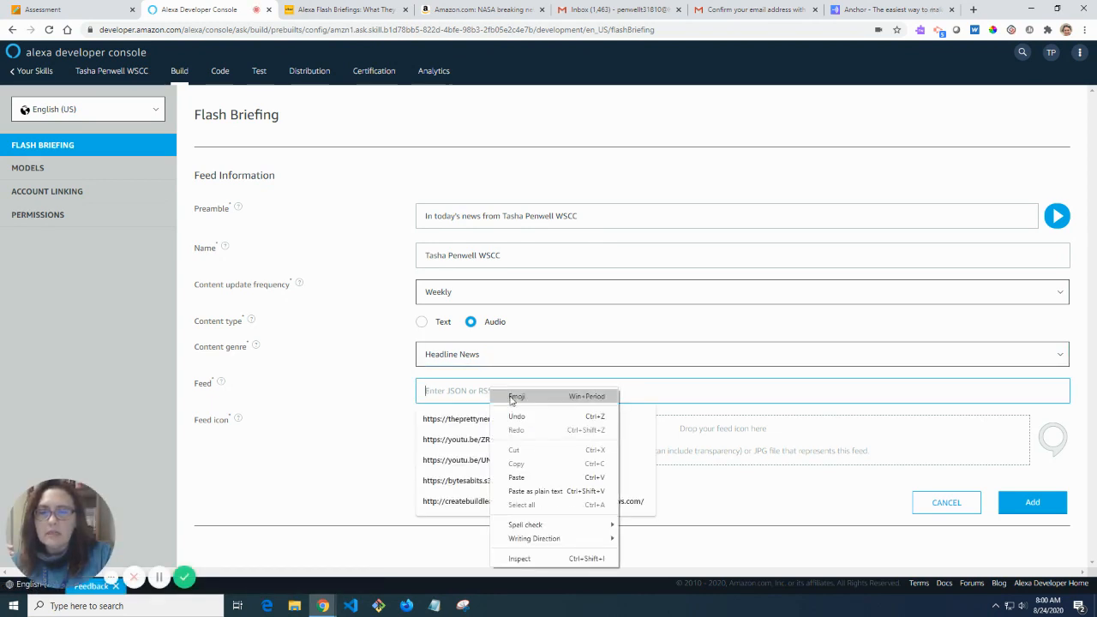
click(526, 477)
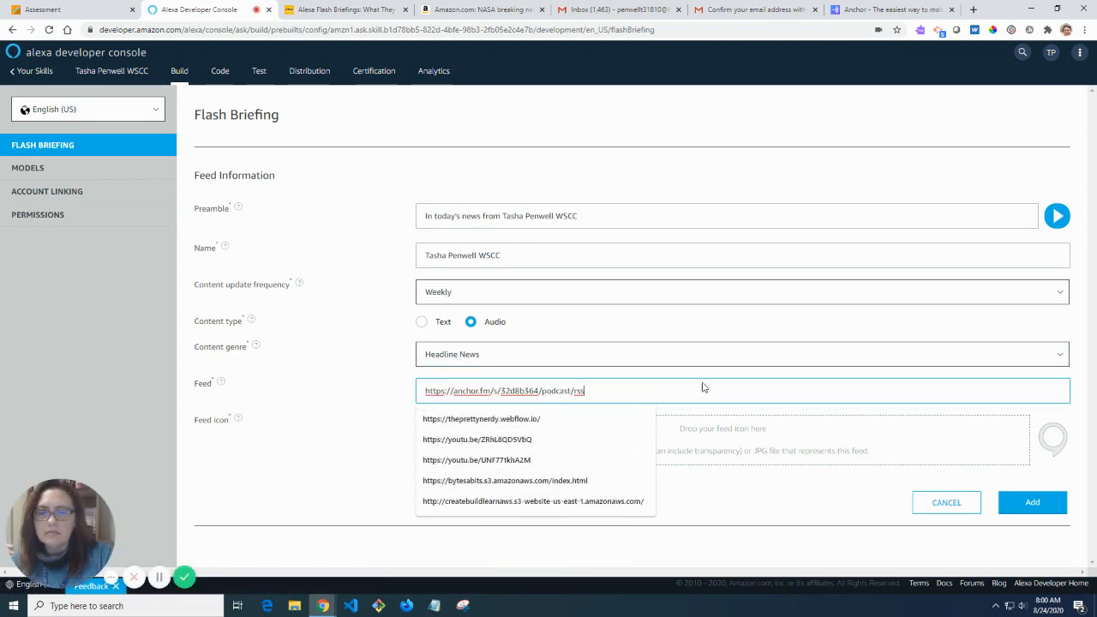
click(341, 416)
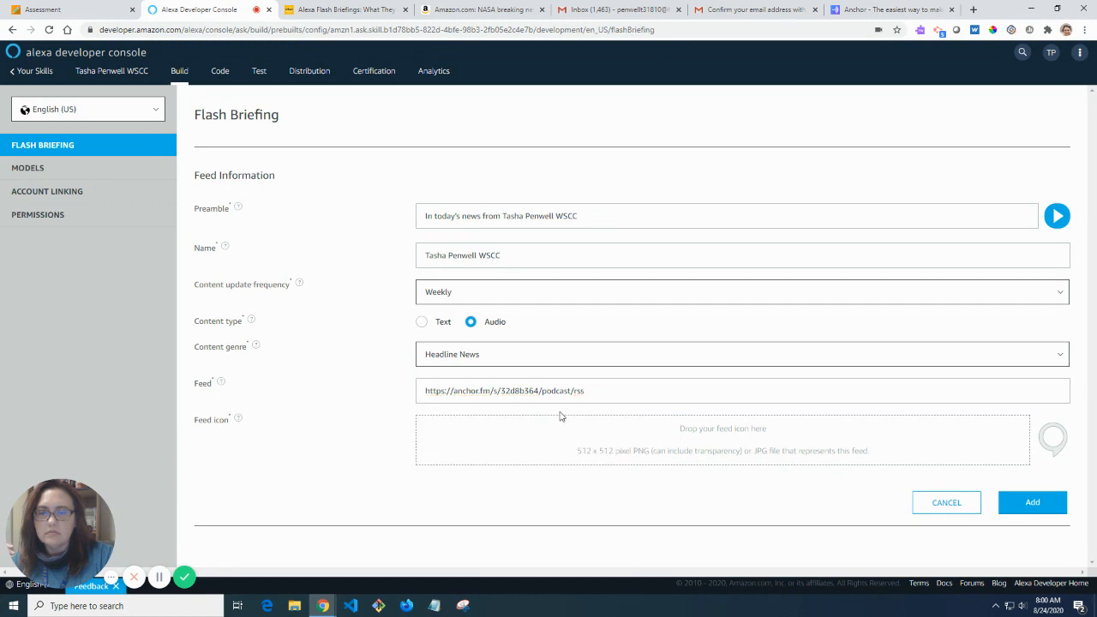
triple_click(612, 397)
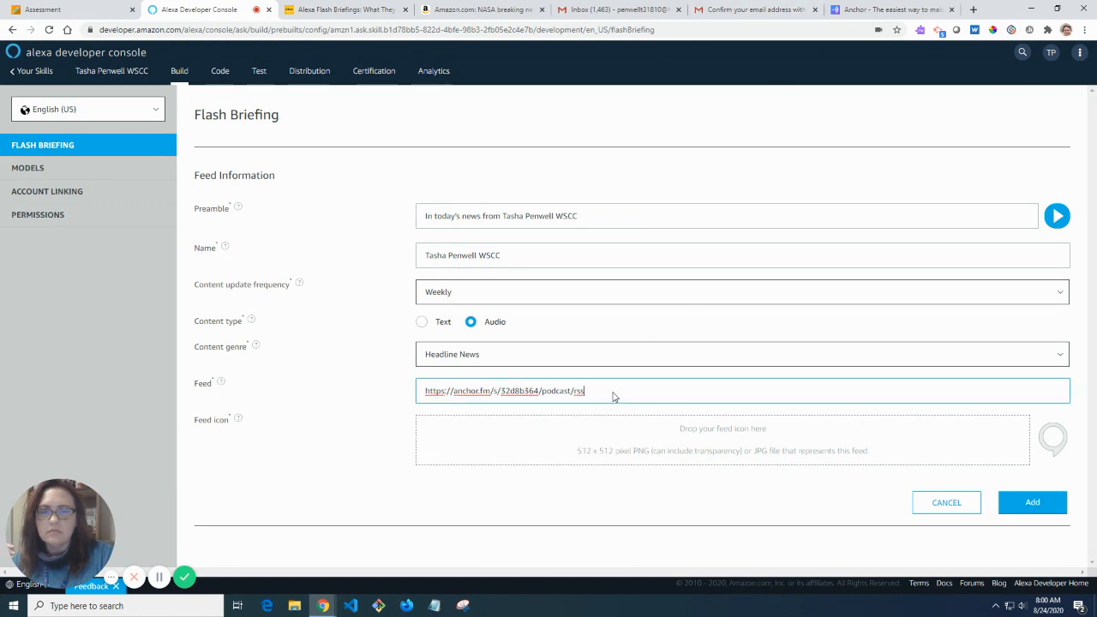
key(ctrl+v)
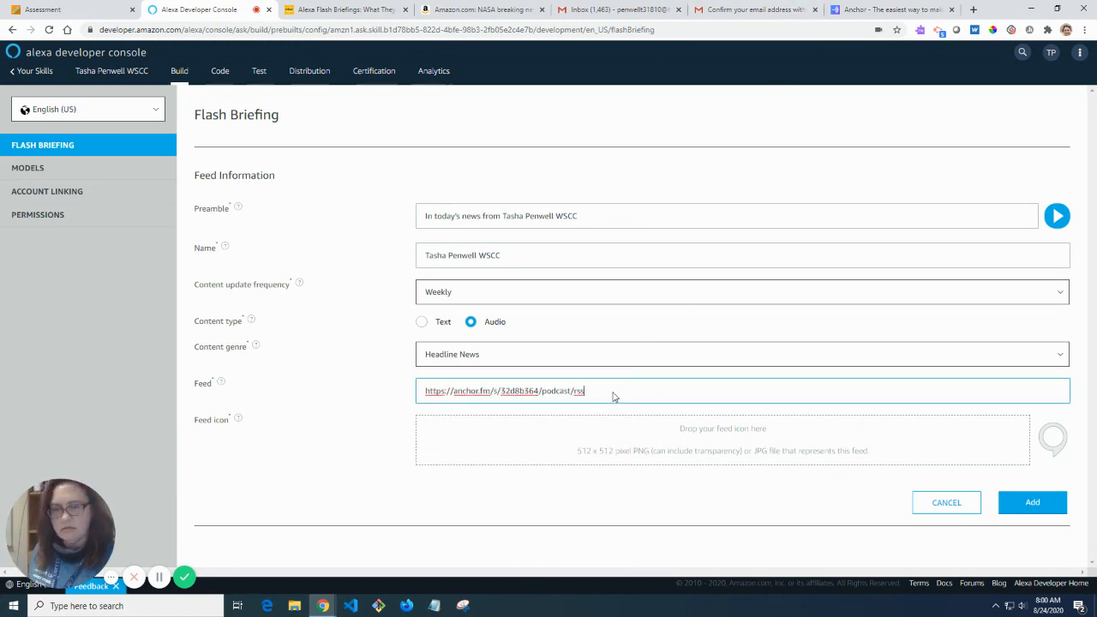
key(Tab)
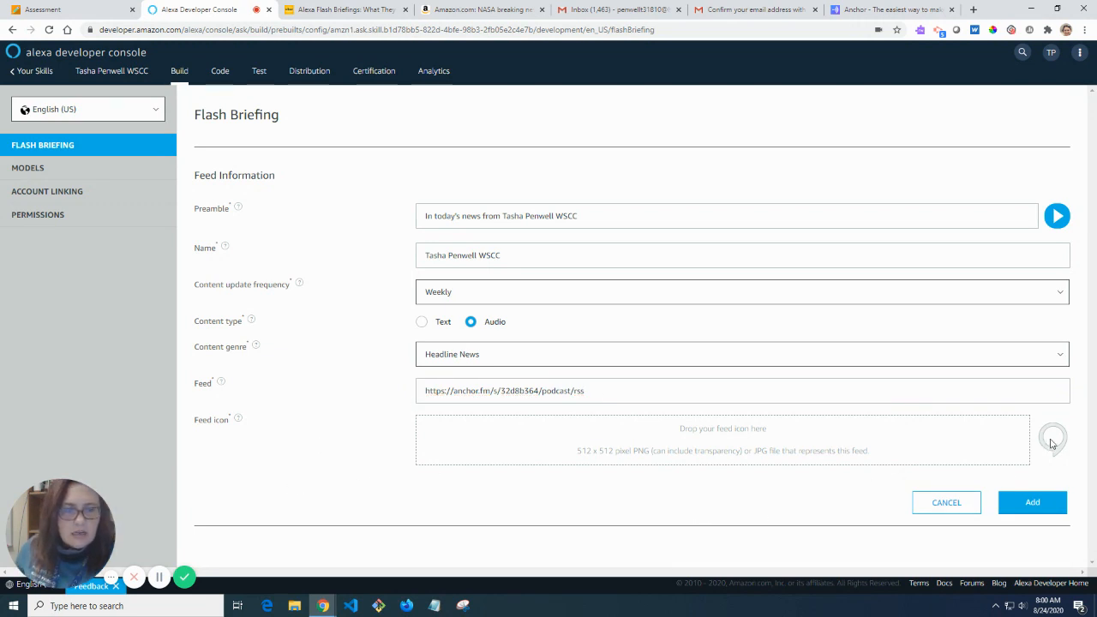
Glance at the wbur and NASA skill tabs, then open the Anchor podcast dashboard.
click(365, 10)
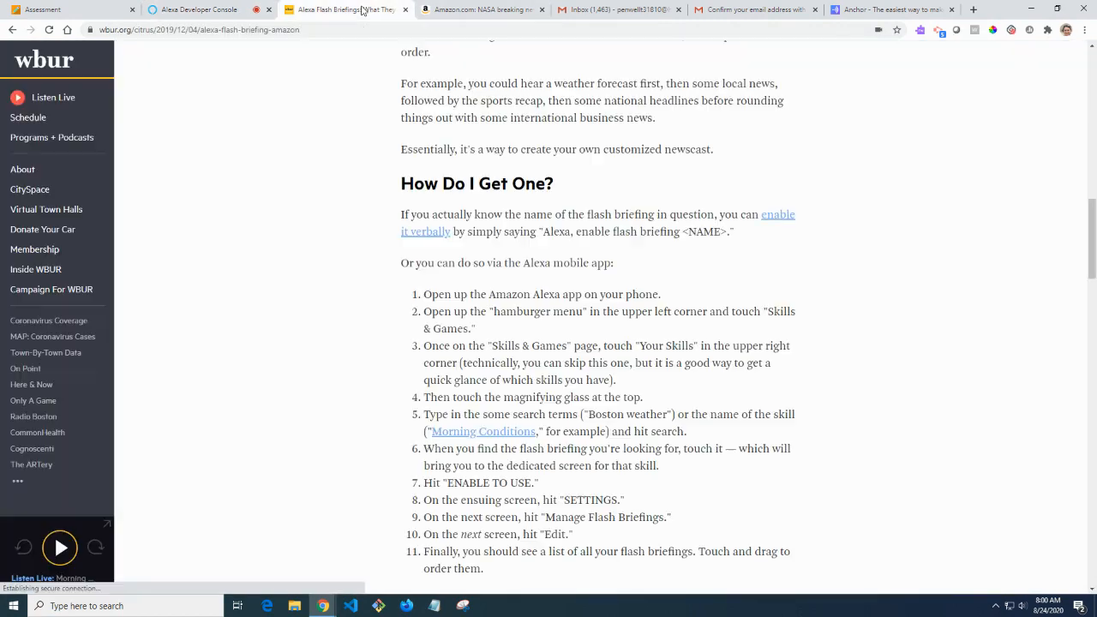
scroll(388, 209, up, 3)
click(512, 11)
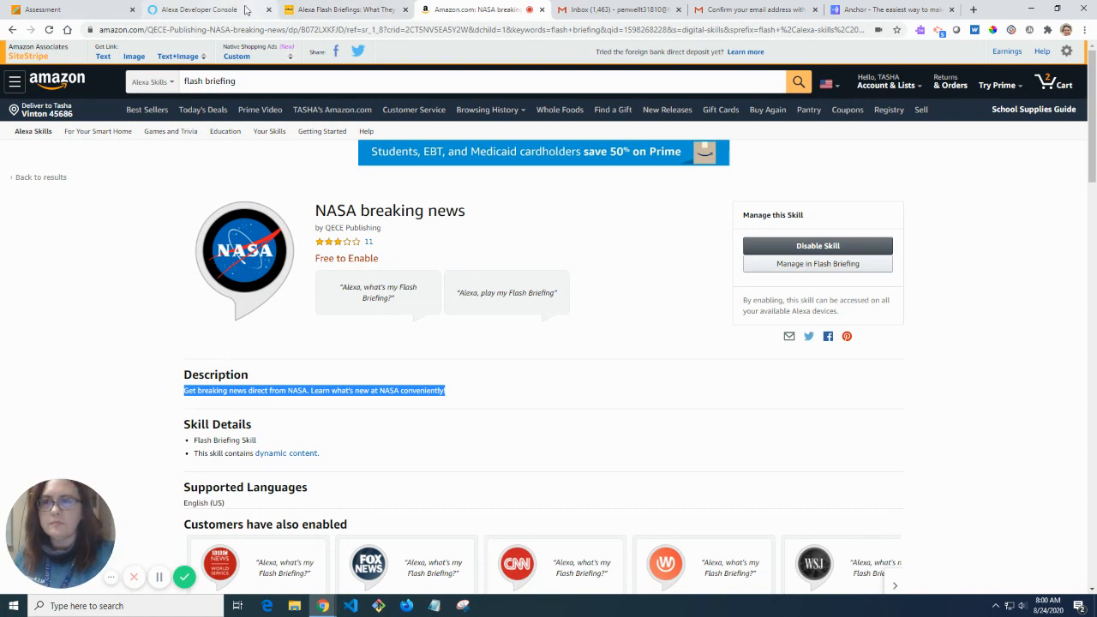
click(898, 12)
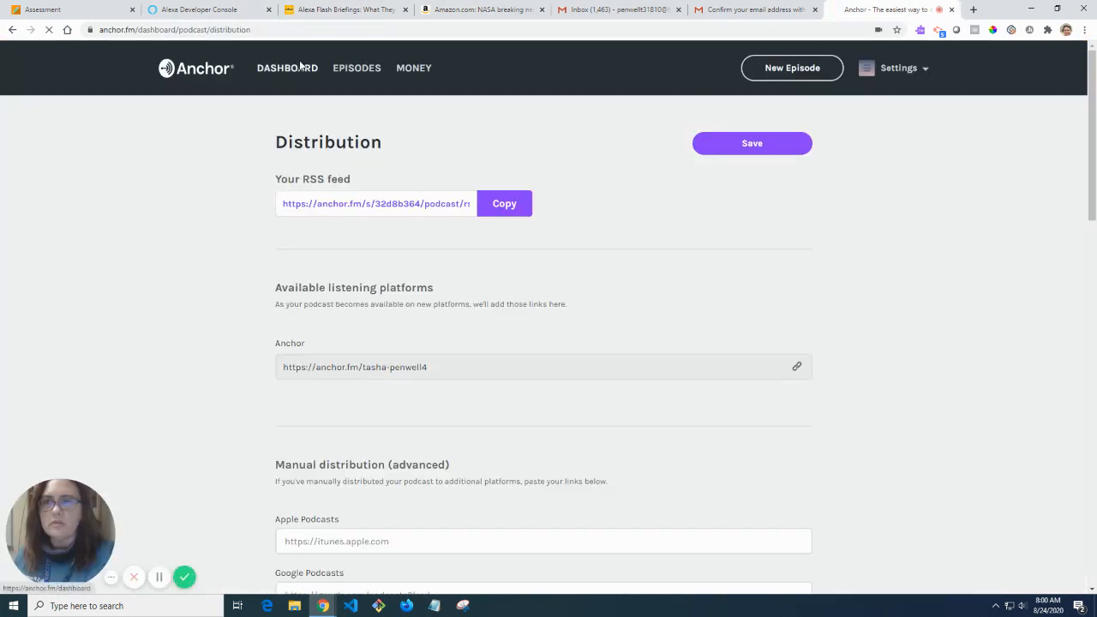
click(287, 67)
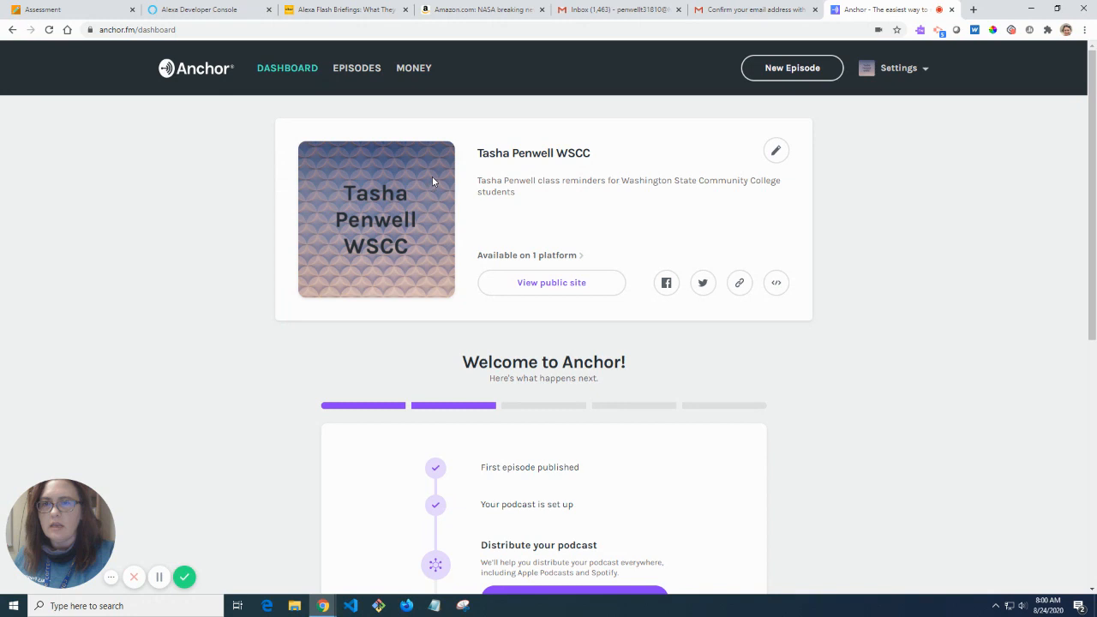
Save the podcast cover art as a JPEG in the Pictures folder under a new file name.
right_click(433, 181)
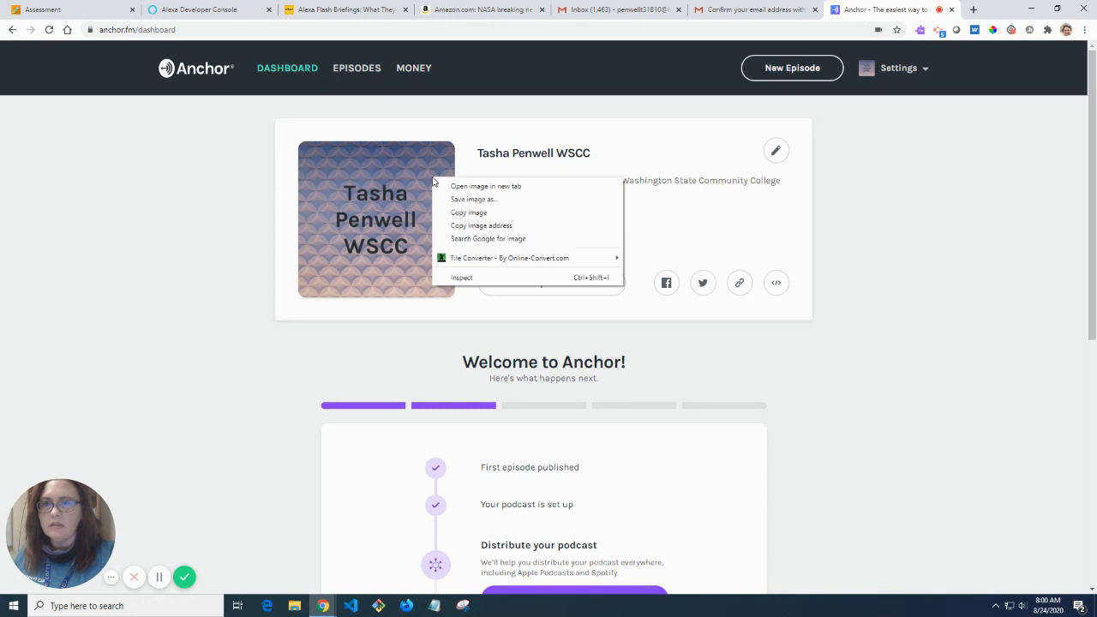
click(481, 205)
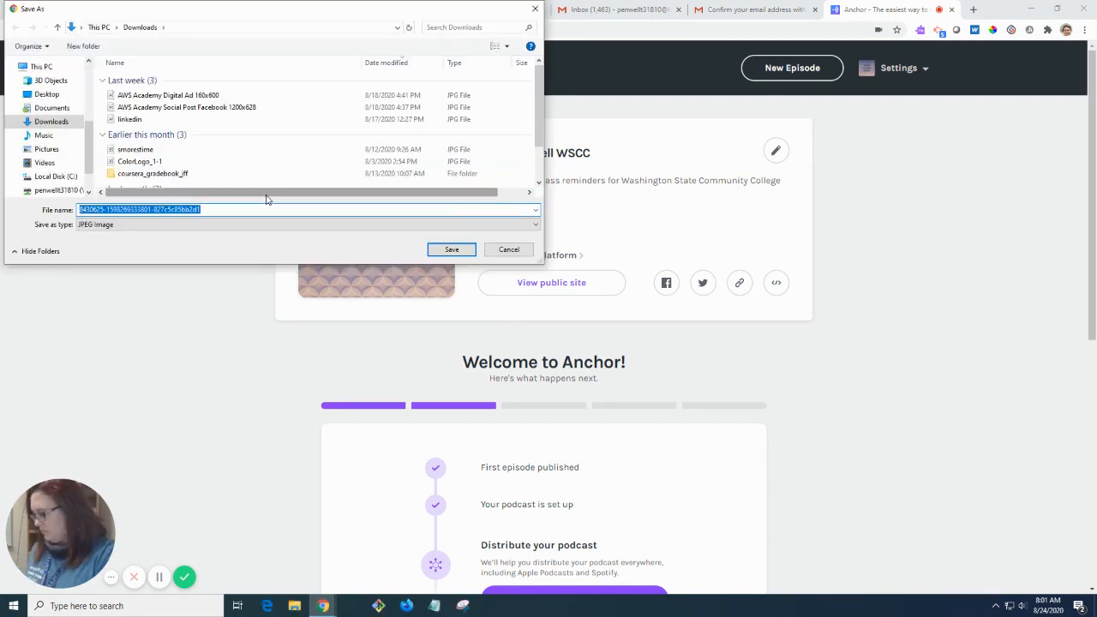
text(TASHA PENWEL LWSCC)
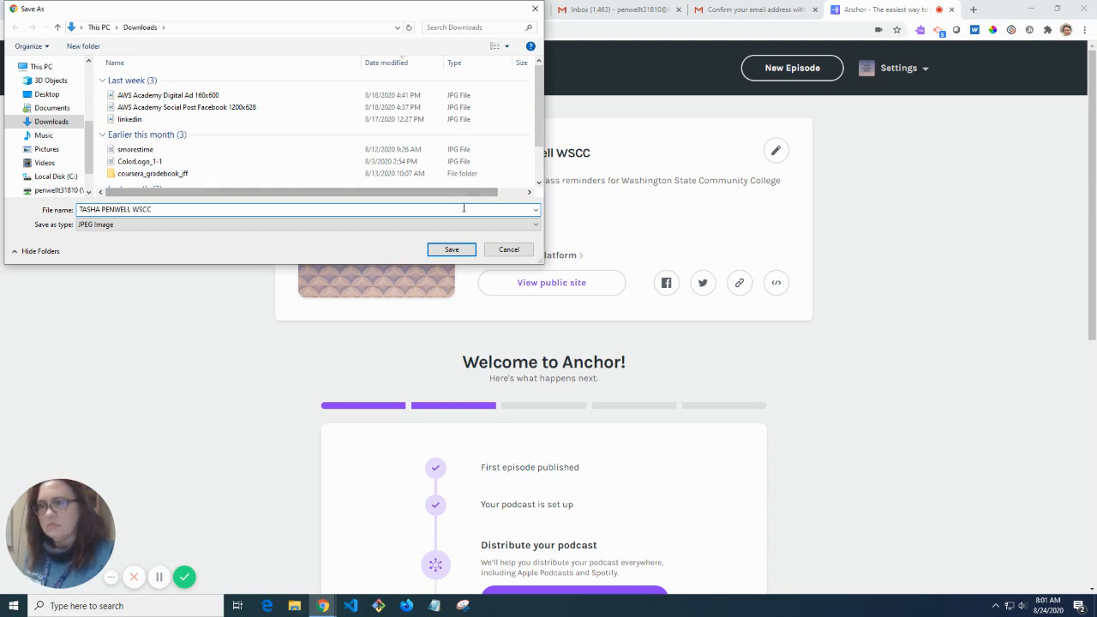
click(47, 149)
click(452, 250)
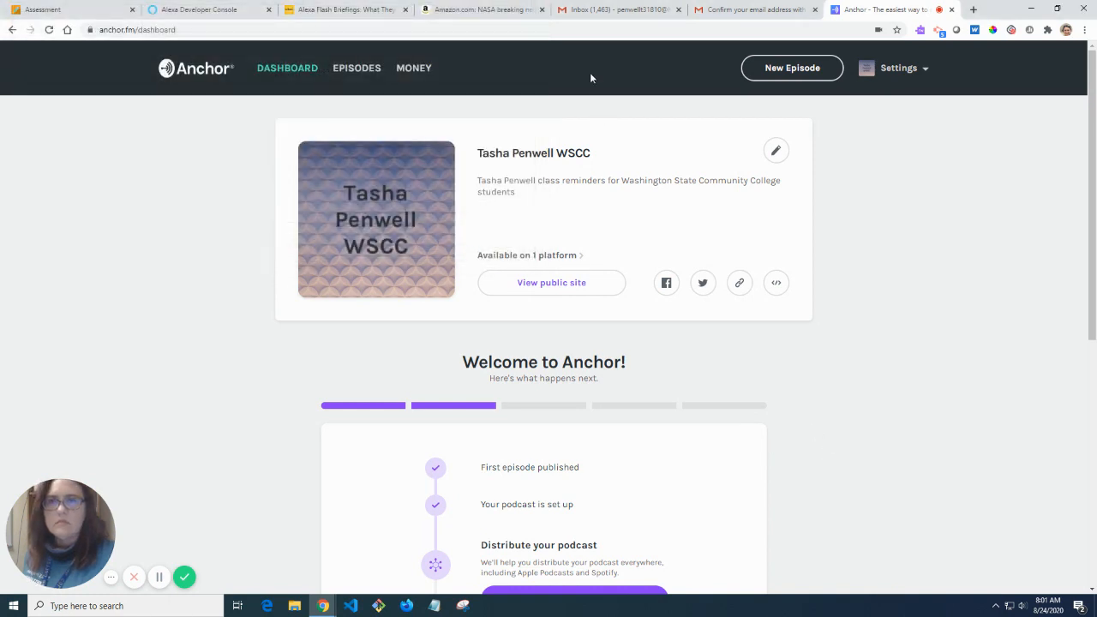
Return to the Flash Briefing feed form, scroll to its end, and bring up Windows search.
click(199, 10)
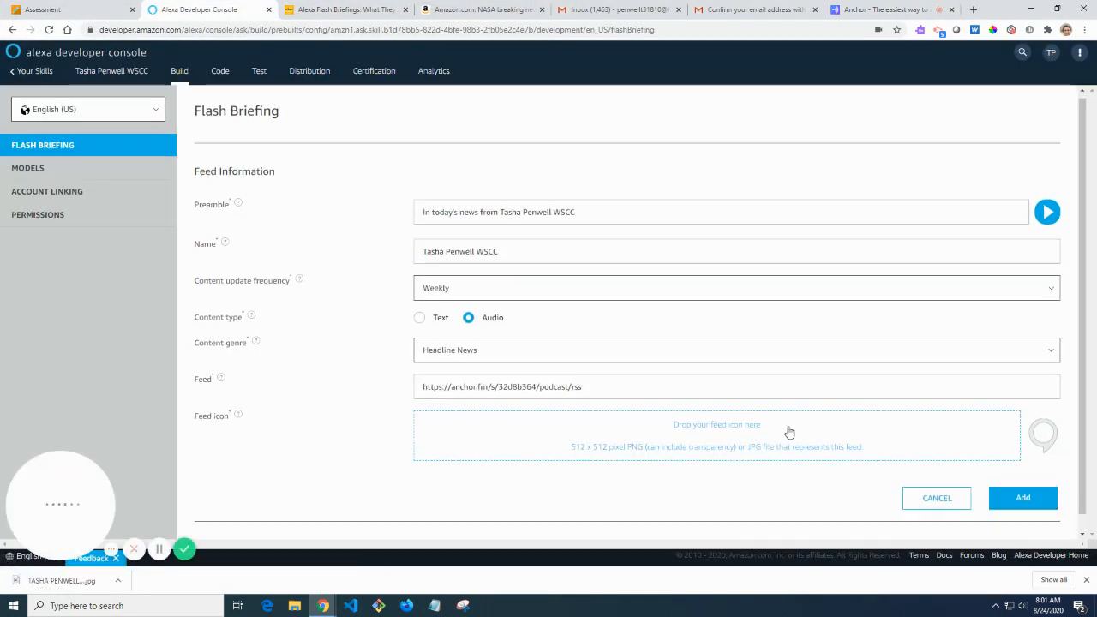
scroll(789, 432, down, 1)
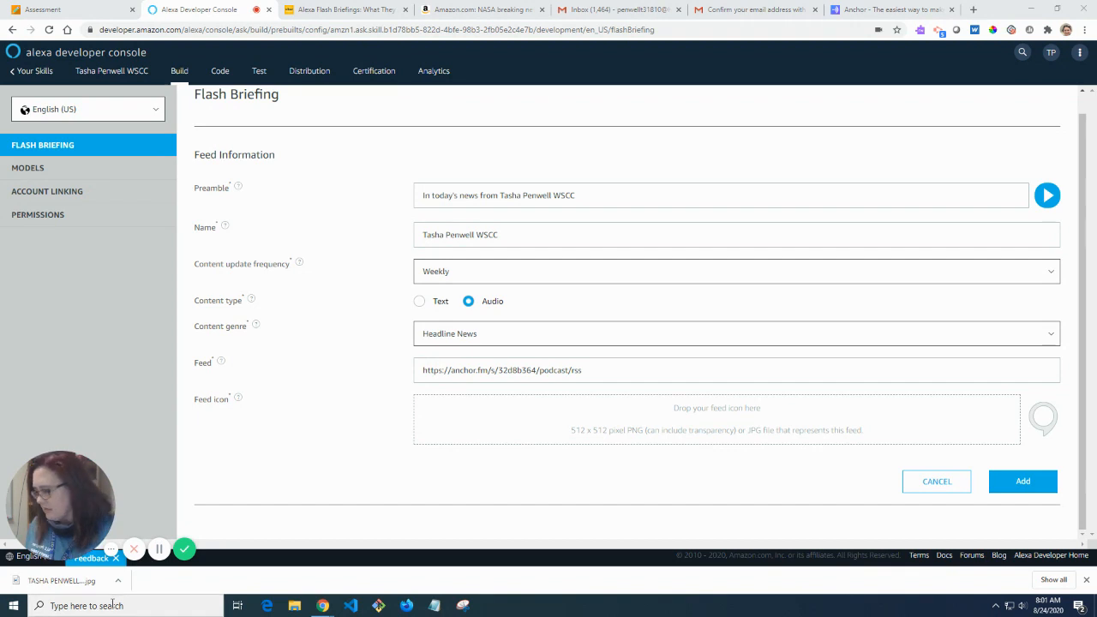
click(113, 604)
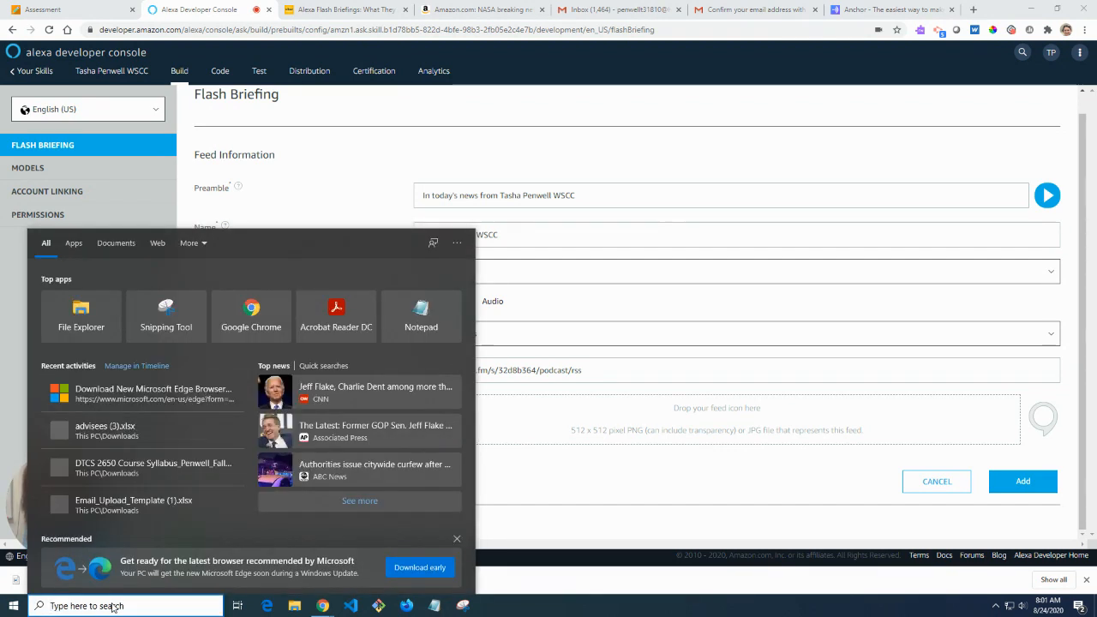
Launch Paint and open the saved cover art from the Pictures folder.
text(PAINT)
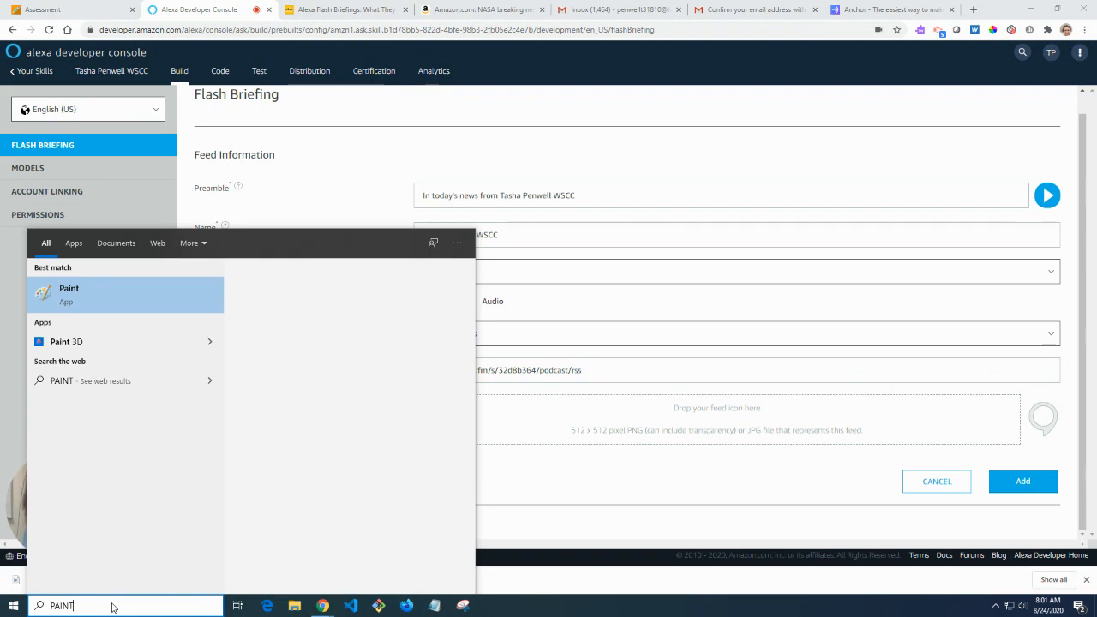
key(Return)
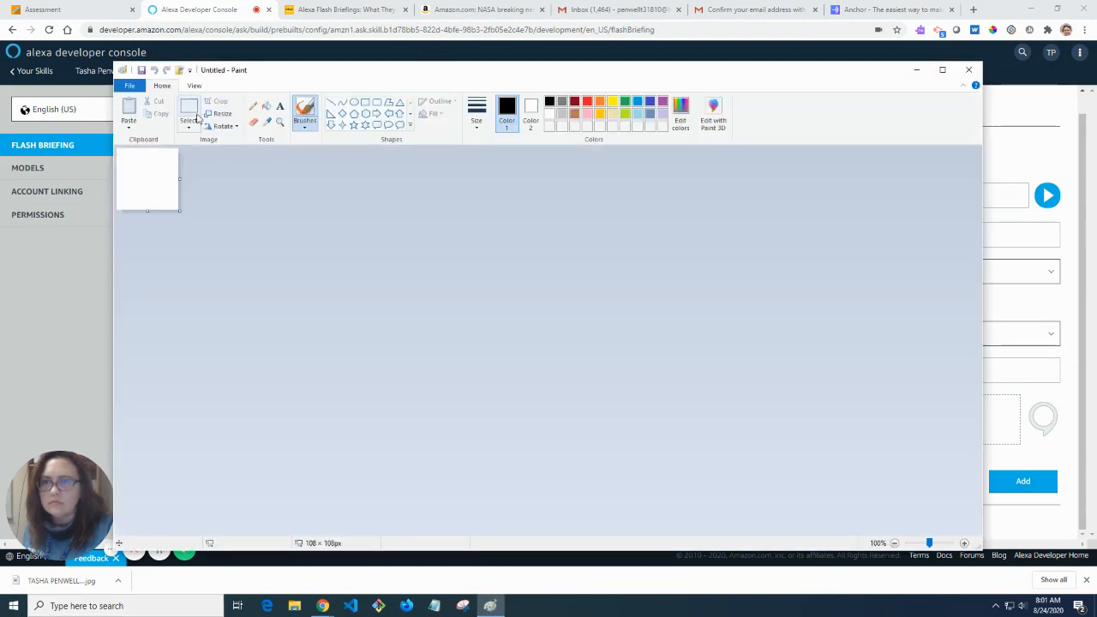
click(180, 71)
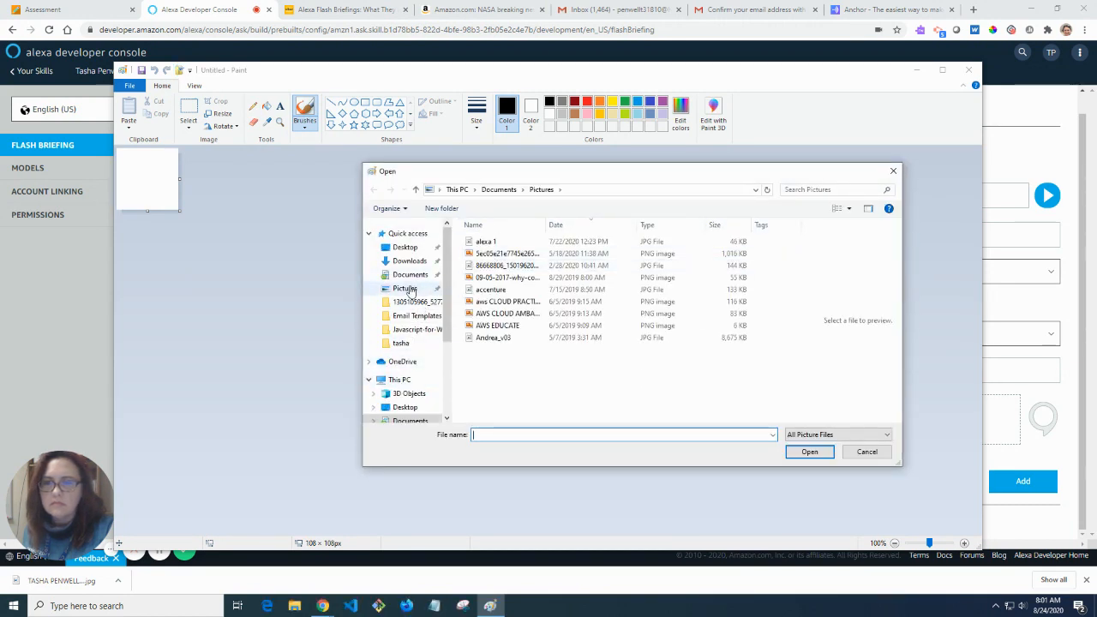
click(407, 289)
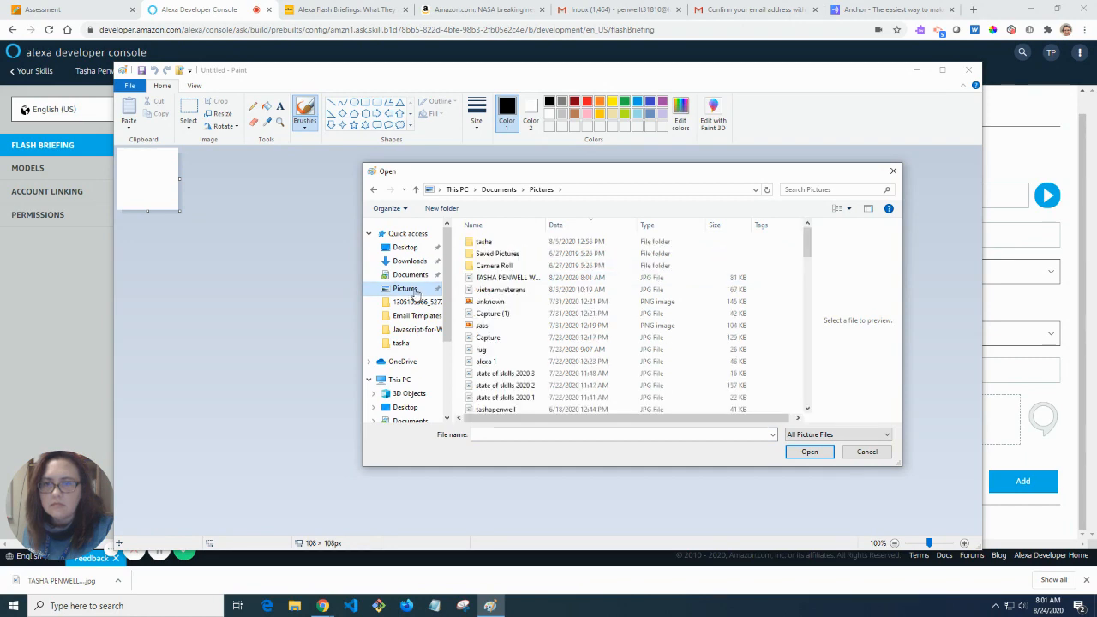
click(515, 278)
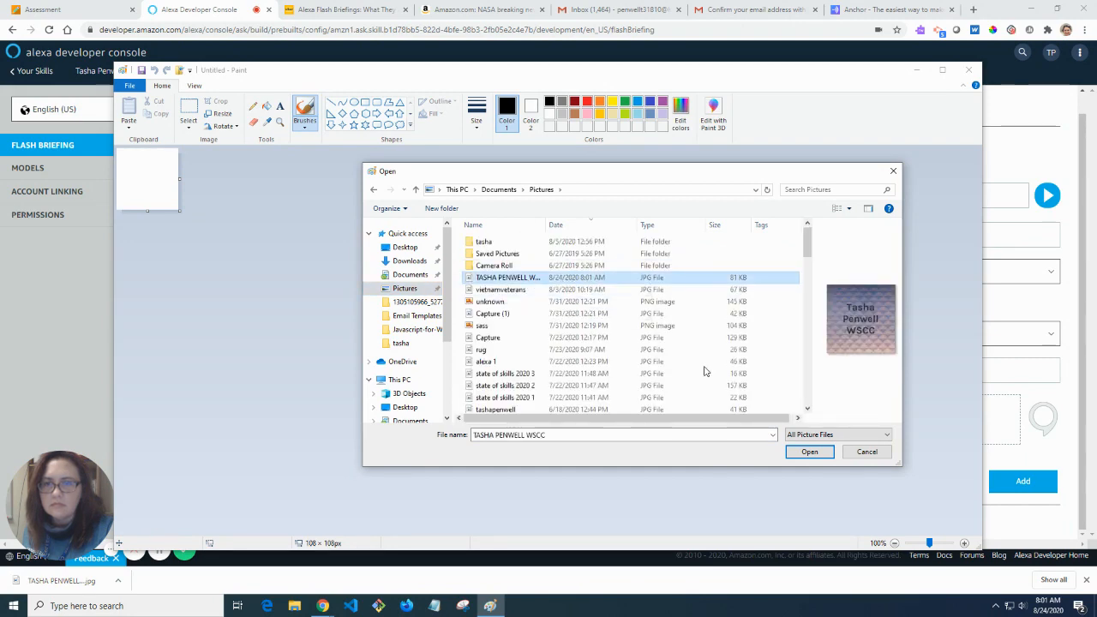
click(809, 452)
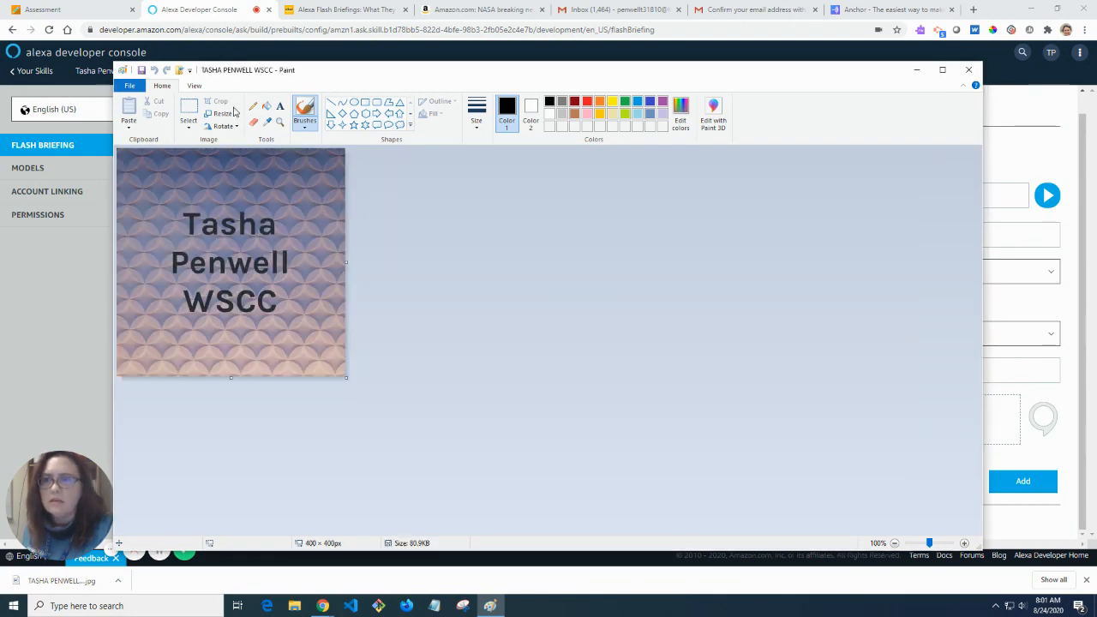
Resize the cover art from 400 to 512 × 512 pixels and minimize Paint.
click(220, 113)
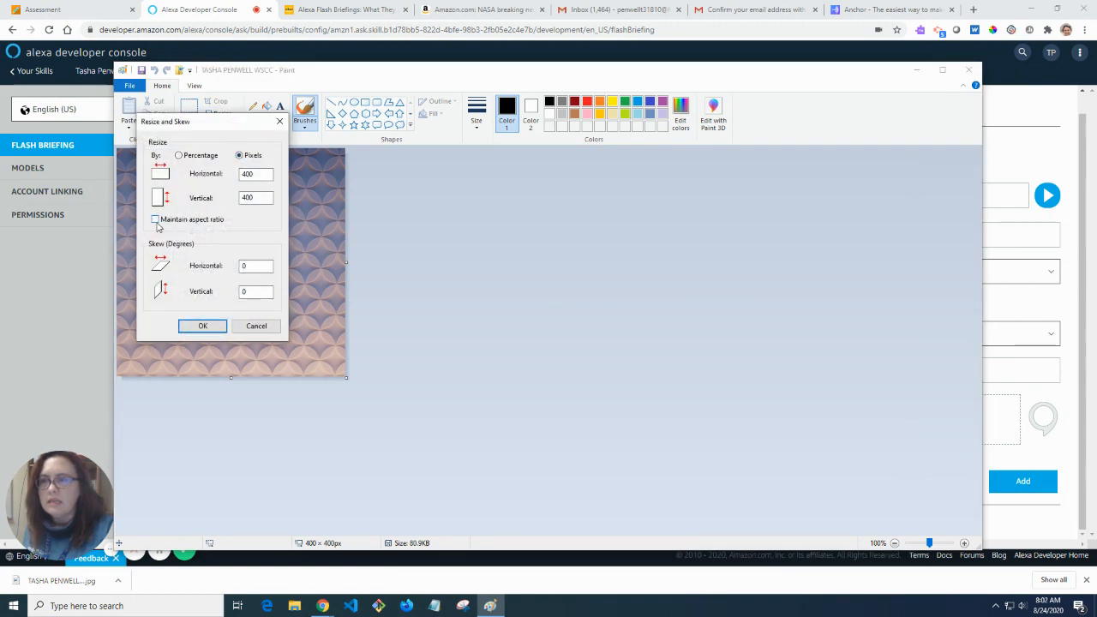
double_click(256, 174)
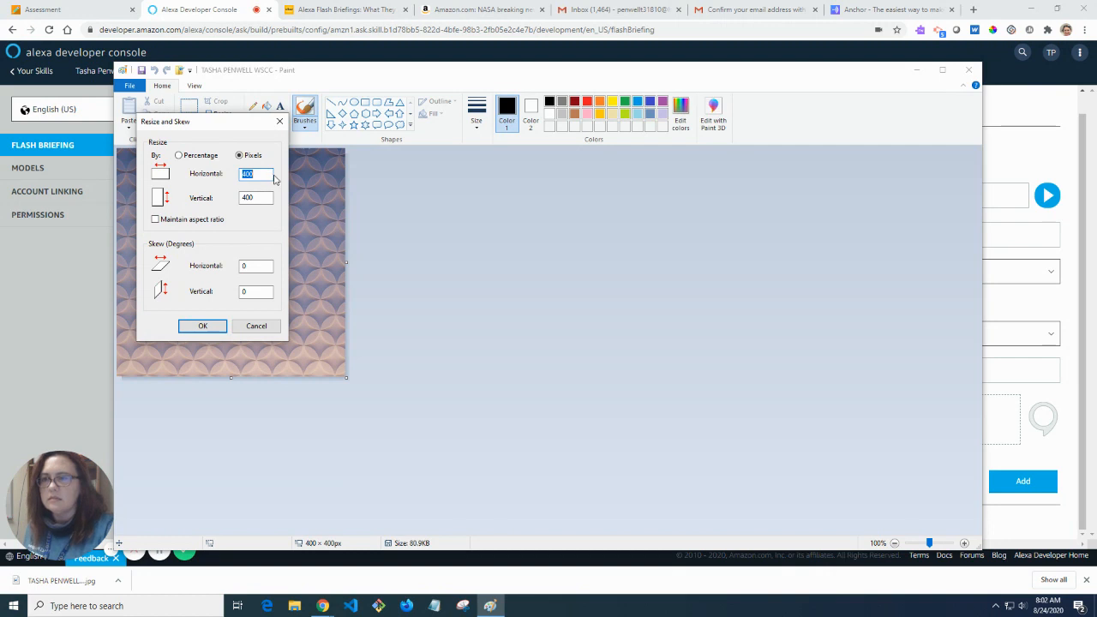
text(512)
key(Tab)
text(512)
key(Tab)
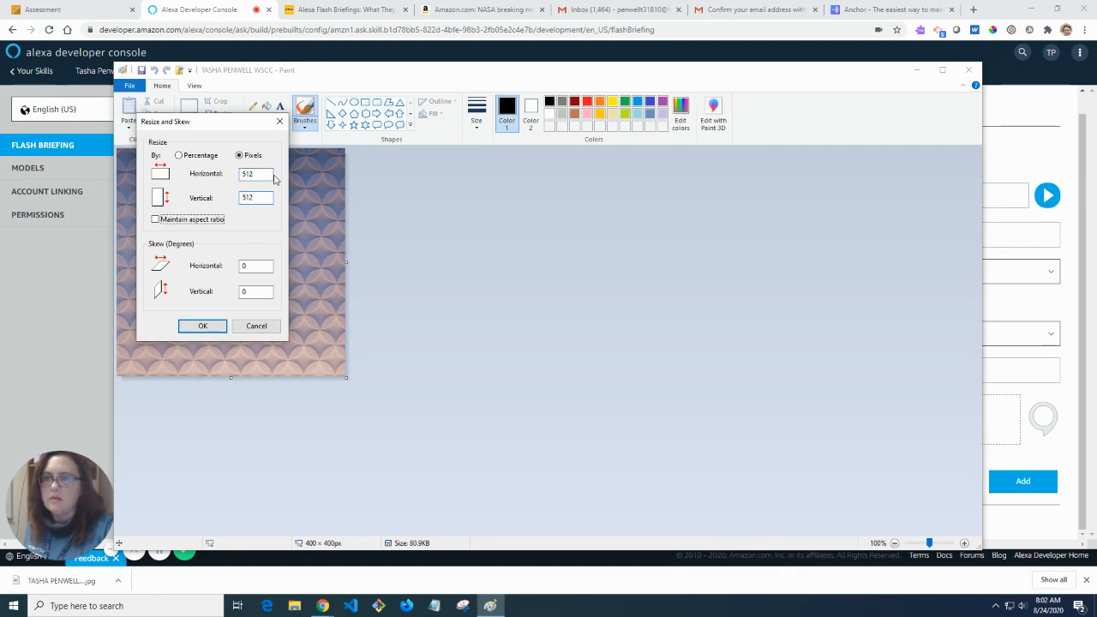
click(196, 325)
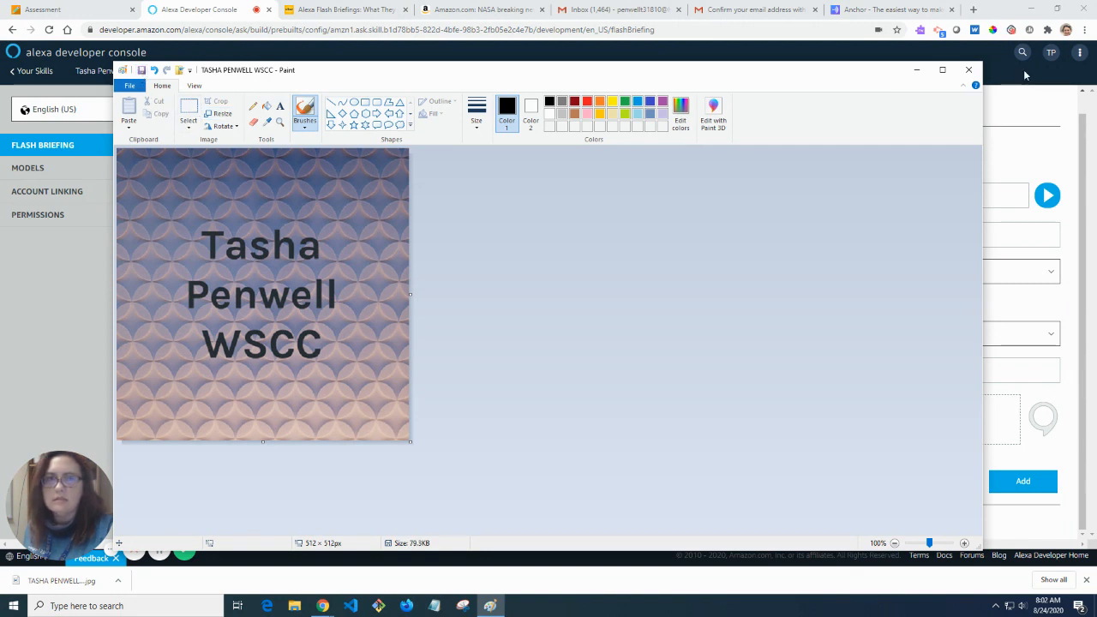
click(918, 70)
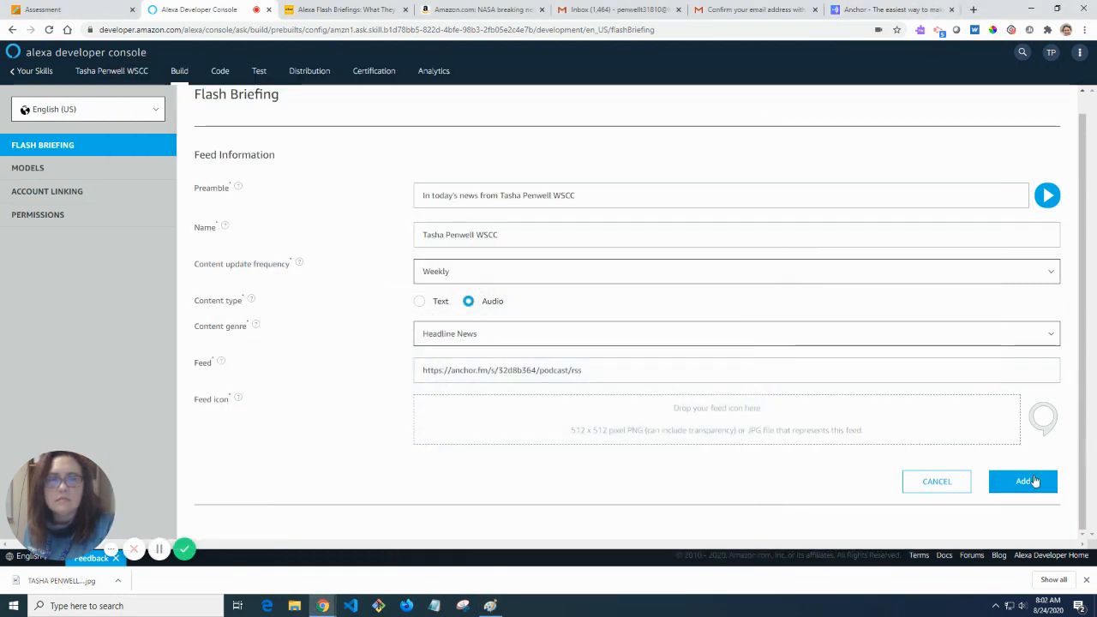
Upload the resized 512 × 512 cover art as the feed icon, add the feed, and save.
click(851, 428)
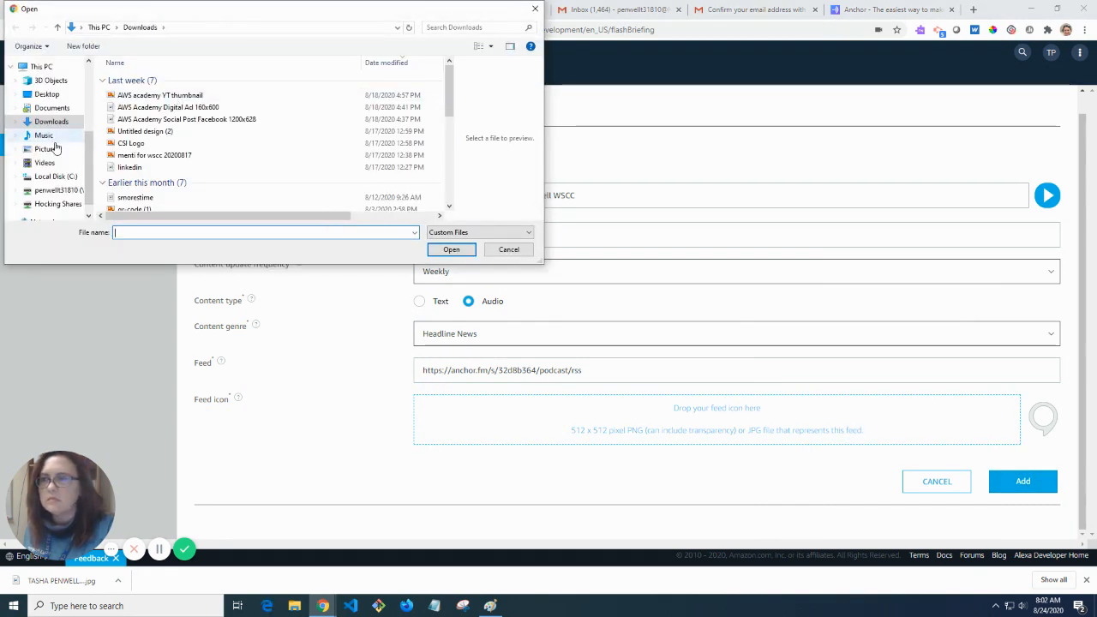
click(47, 148)
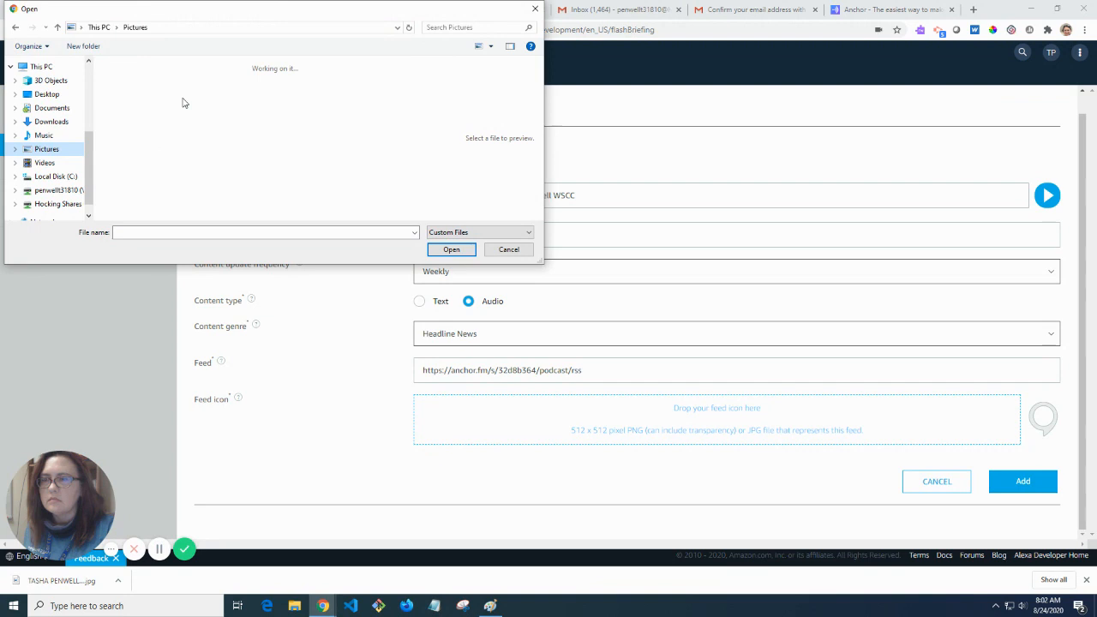
click(337, 93)
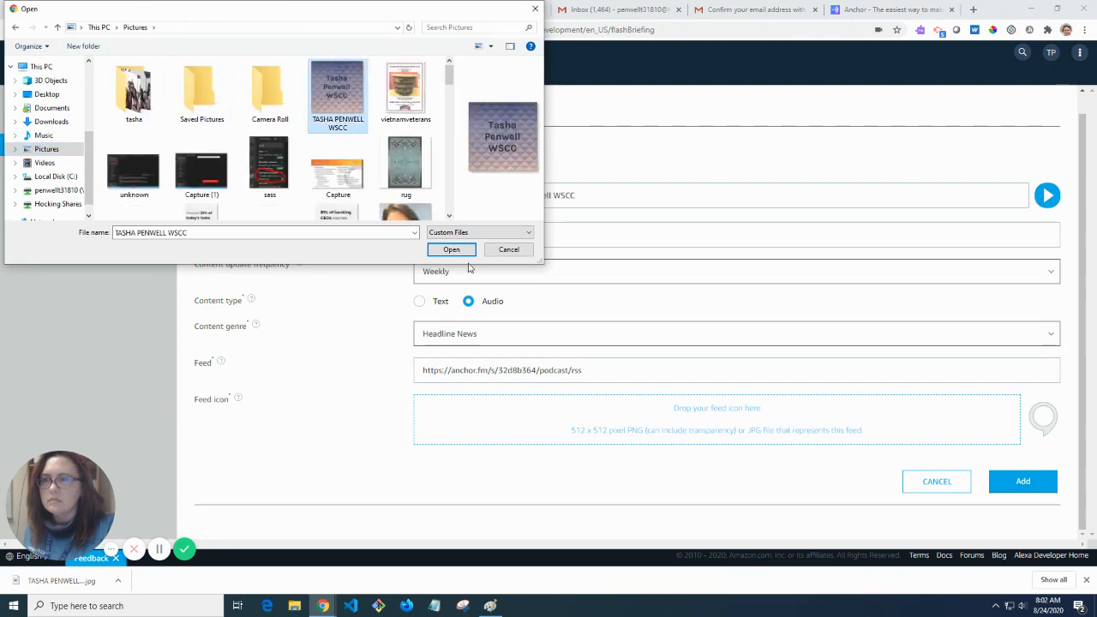
click(451, 249)
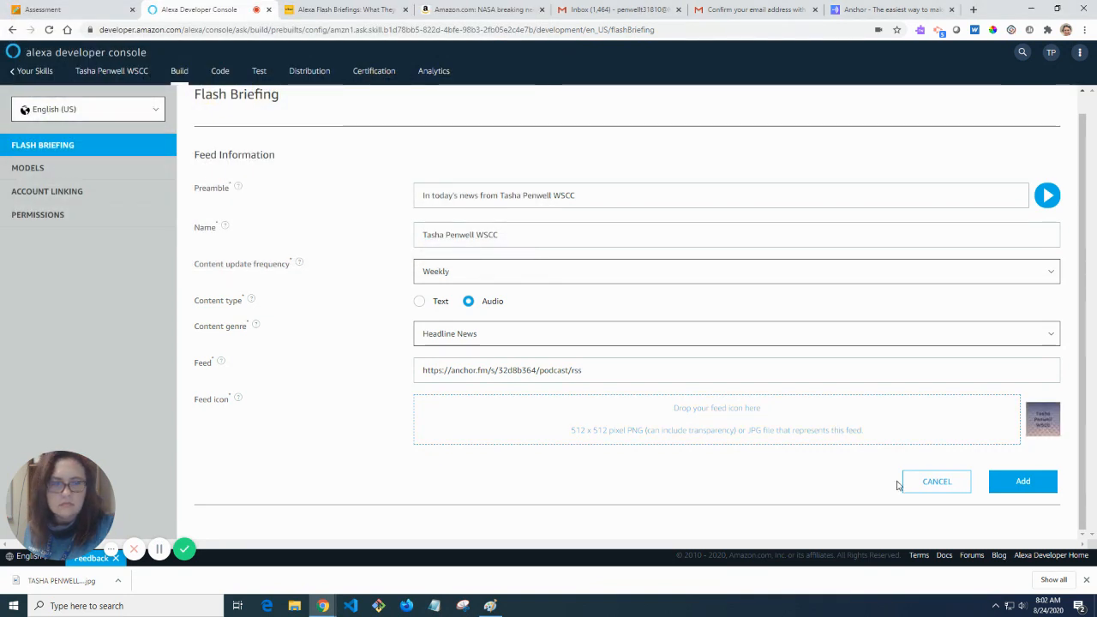
click(1020, 482)
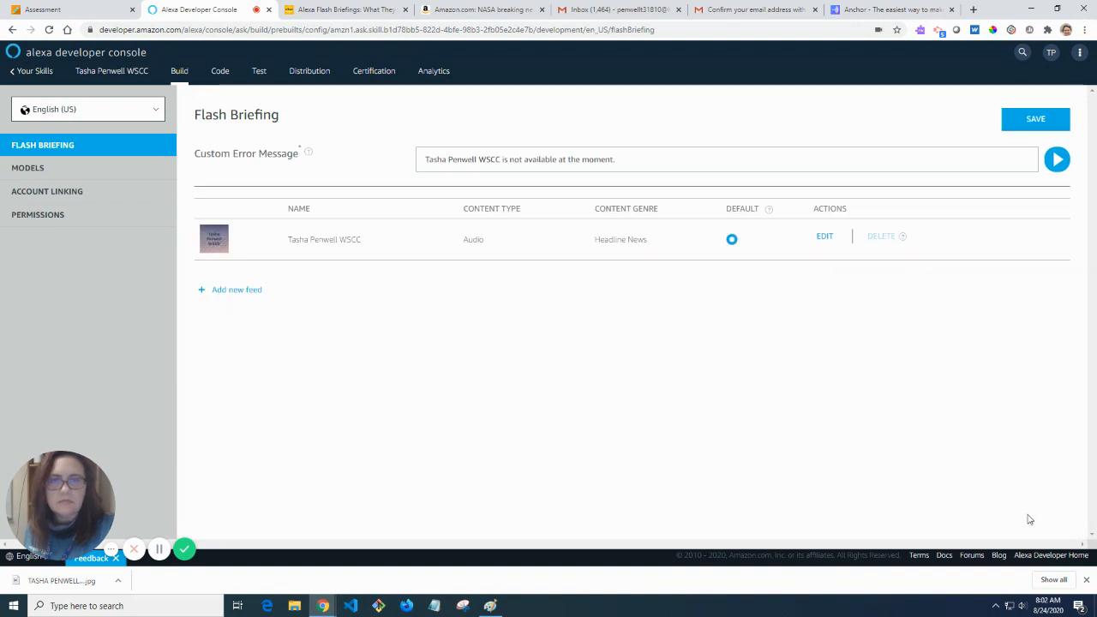
click(1042, 119)
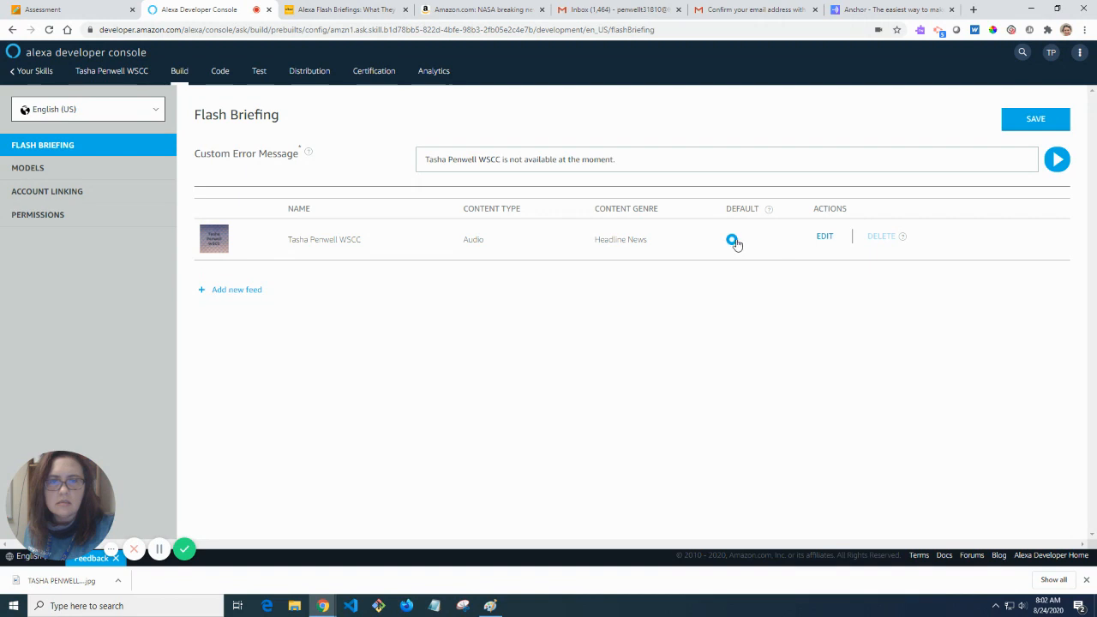
Check Models, Account Linking and Permissions, re-save the Flash Briefing setup, and open the Code tab.
click(53, 175)
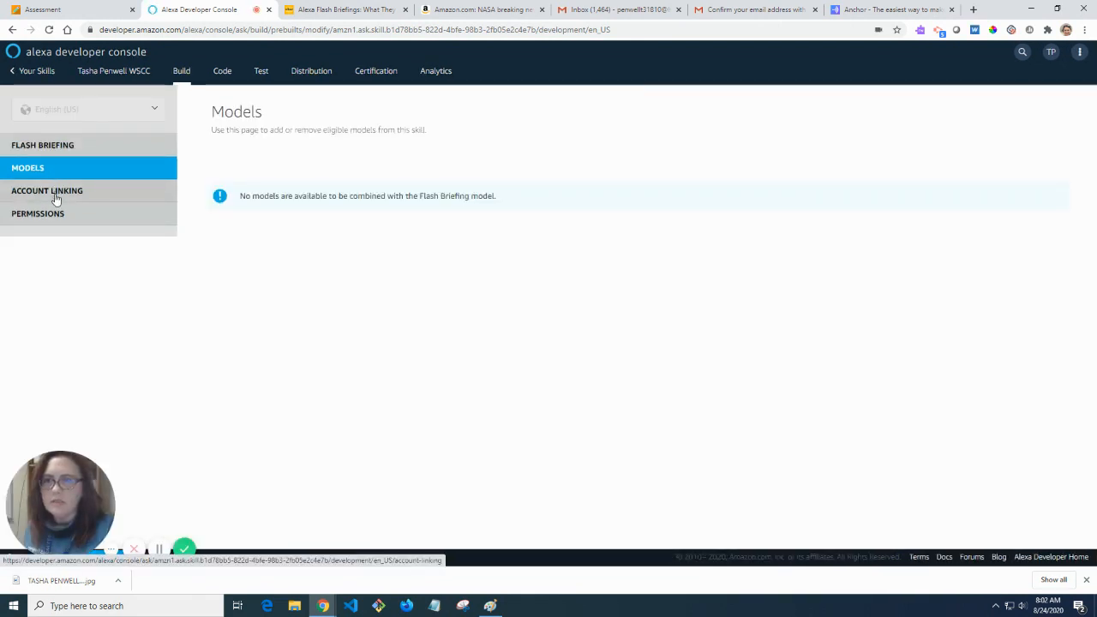
click(55, 191)
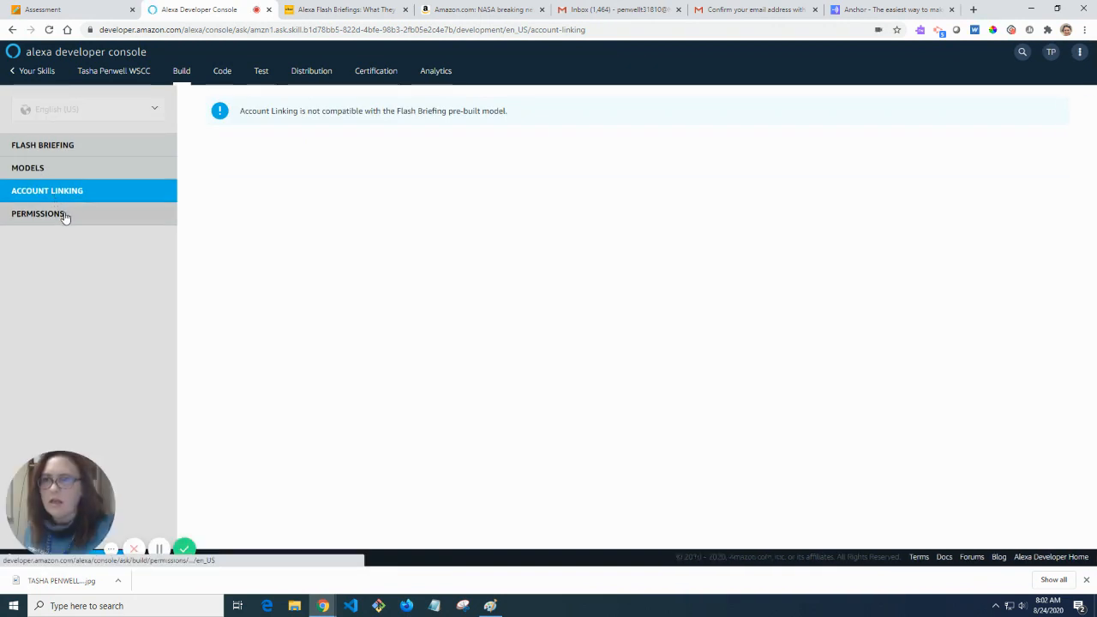
click(64, 221)
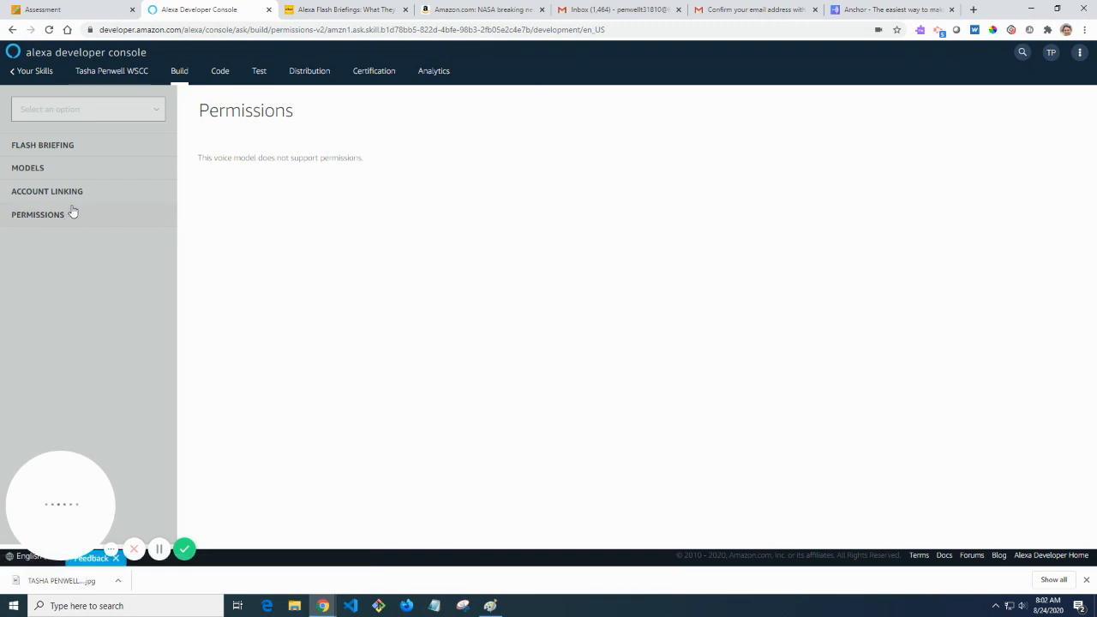
click(100, 147)
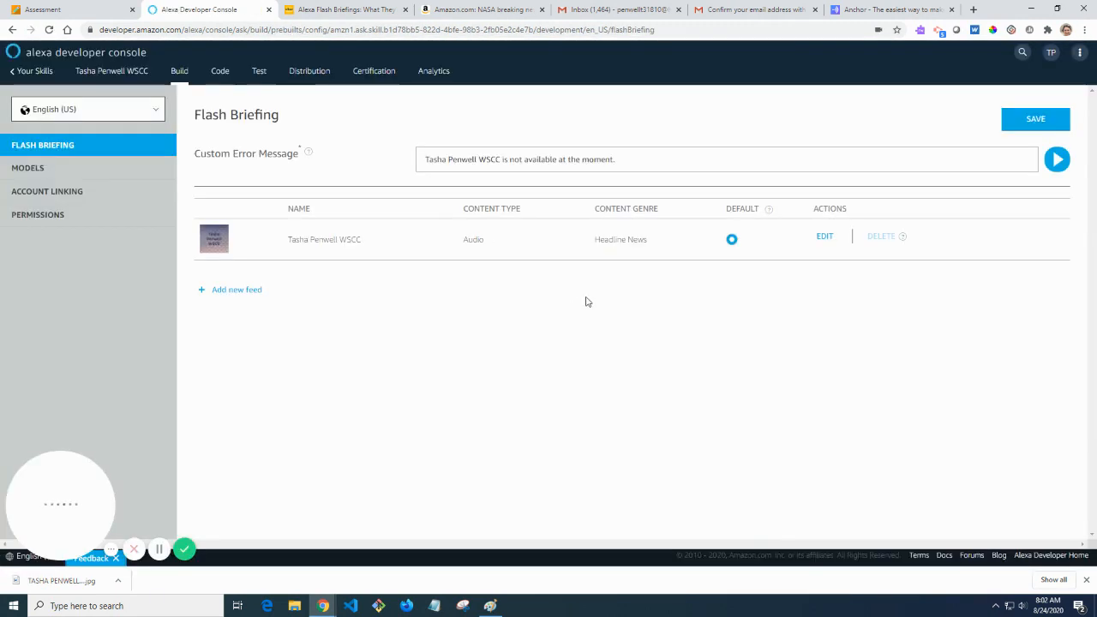
click(1058, 121)
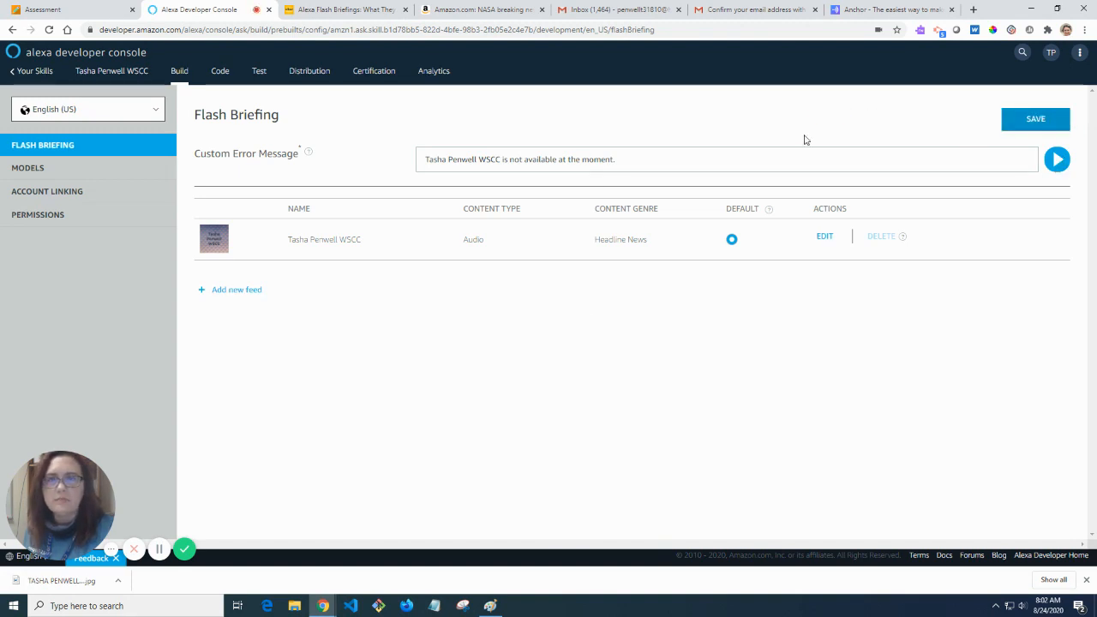
click(221, 72)
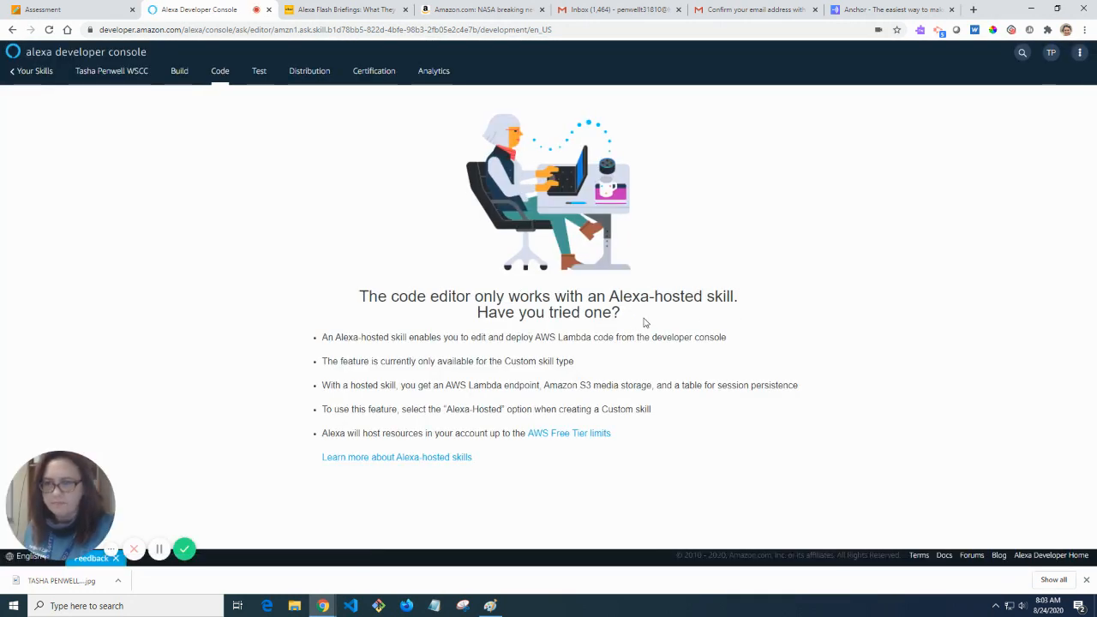
Enable skill testing in the Development stage and focus the Alexa simulator's text input.
click(259, 74)
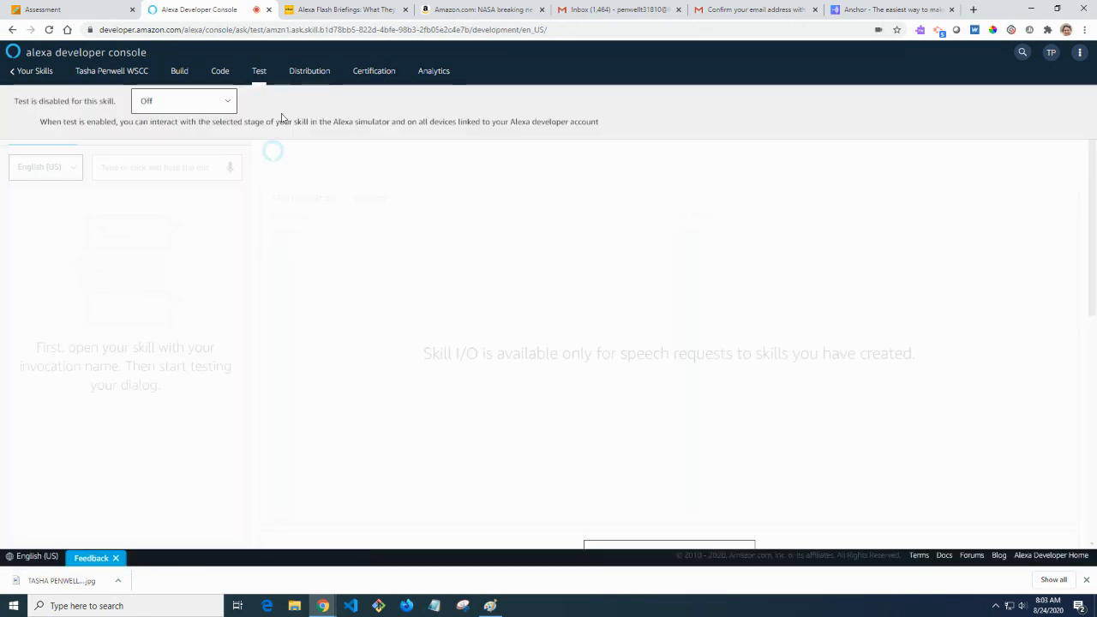
click(218, 107)
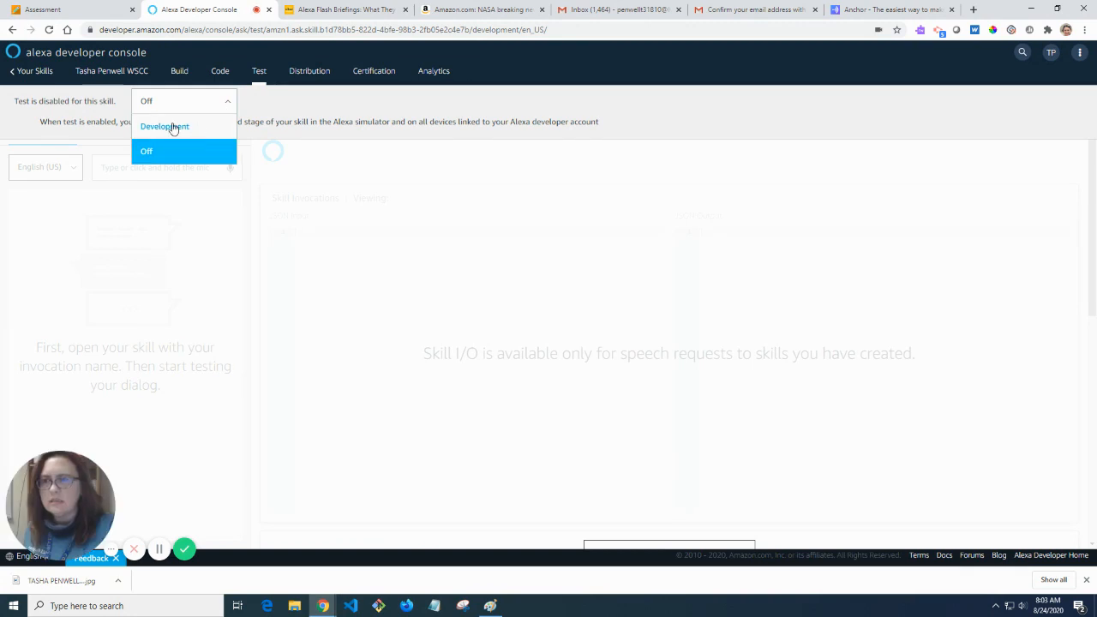
click(171, 127)
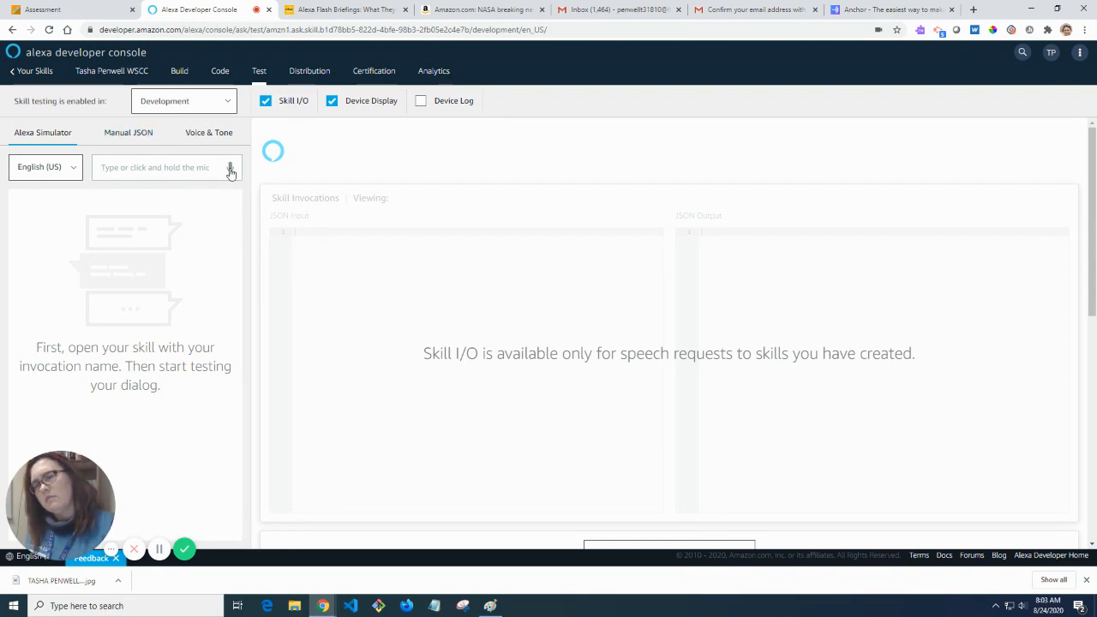
click(186, 165)
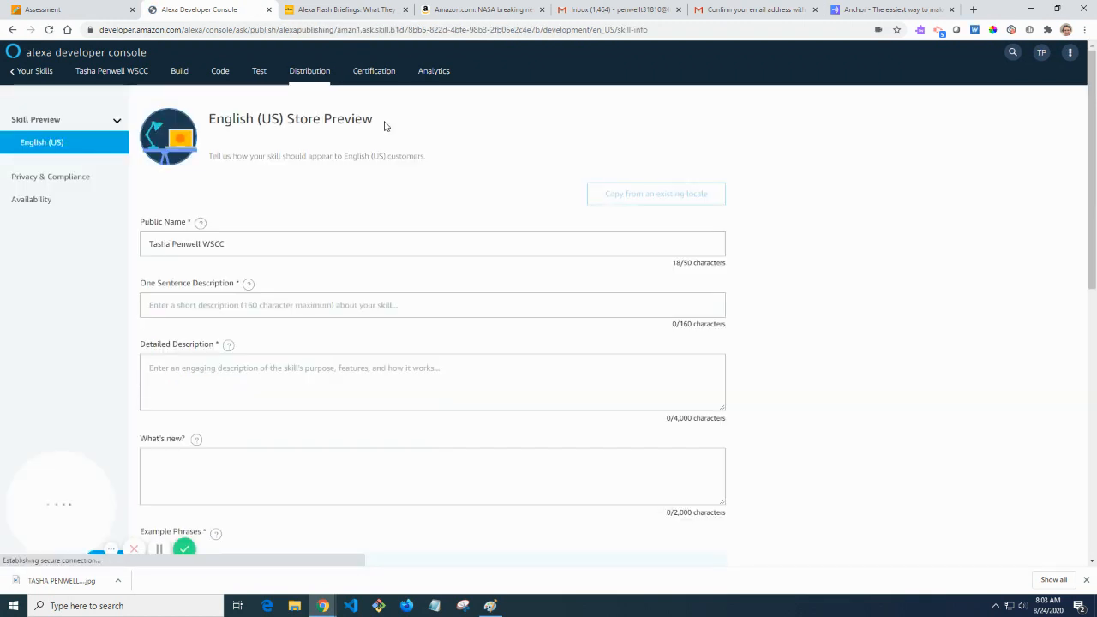
Enter the one-sentence description about class updates at WSCC.
click(281, 248)
scroll(283, 249, down, 1)
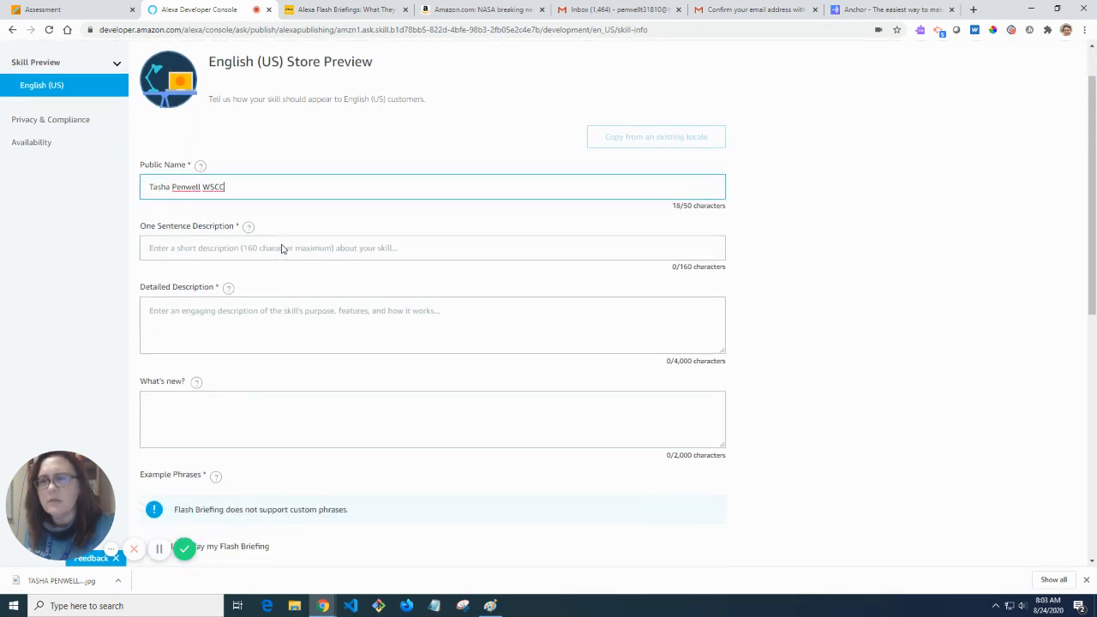
click(315, 250)
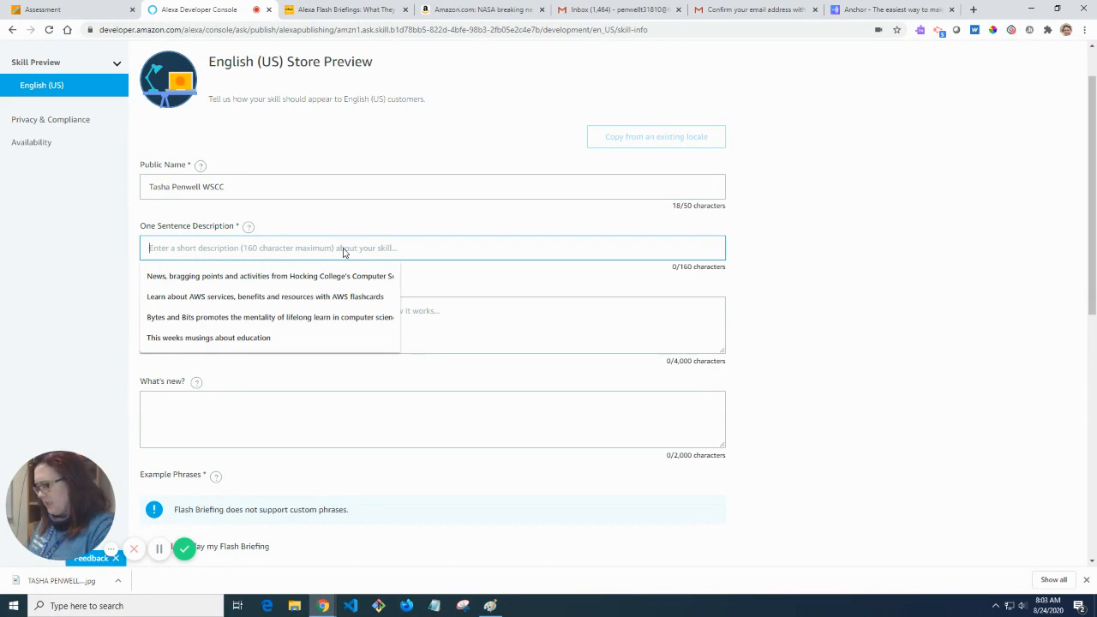
text(U)
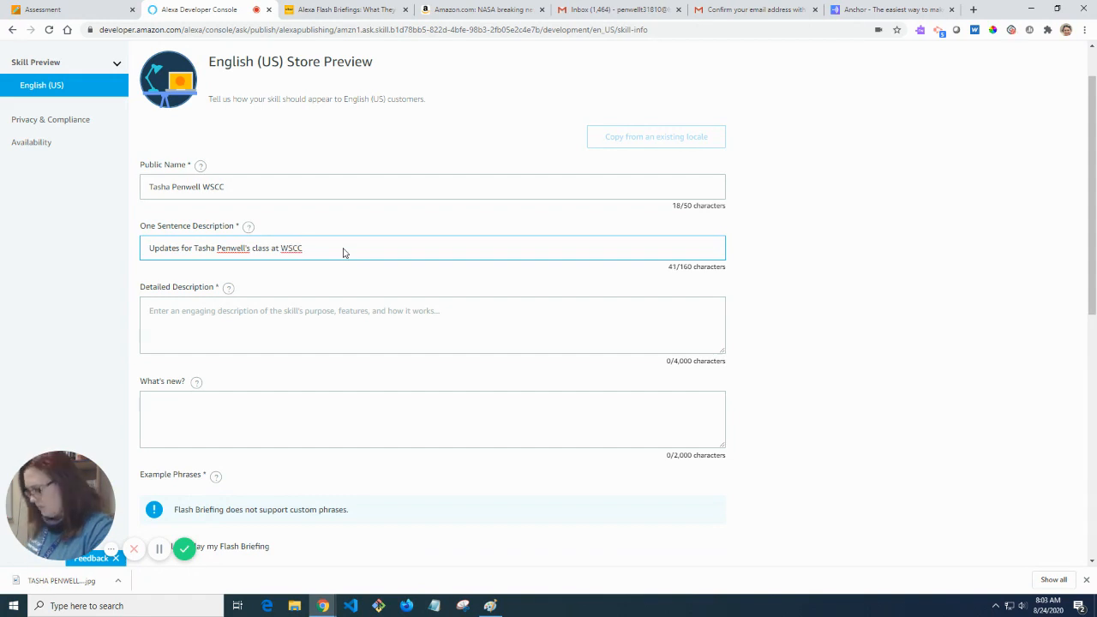
Copy it into the Detailed Description, replacing WSCC with Washington State Community College.
key(ctrl+a)
key(ctrl+c)
key(Tab)
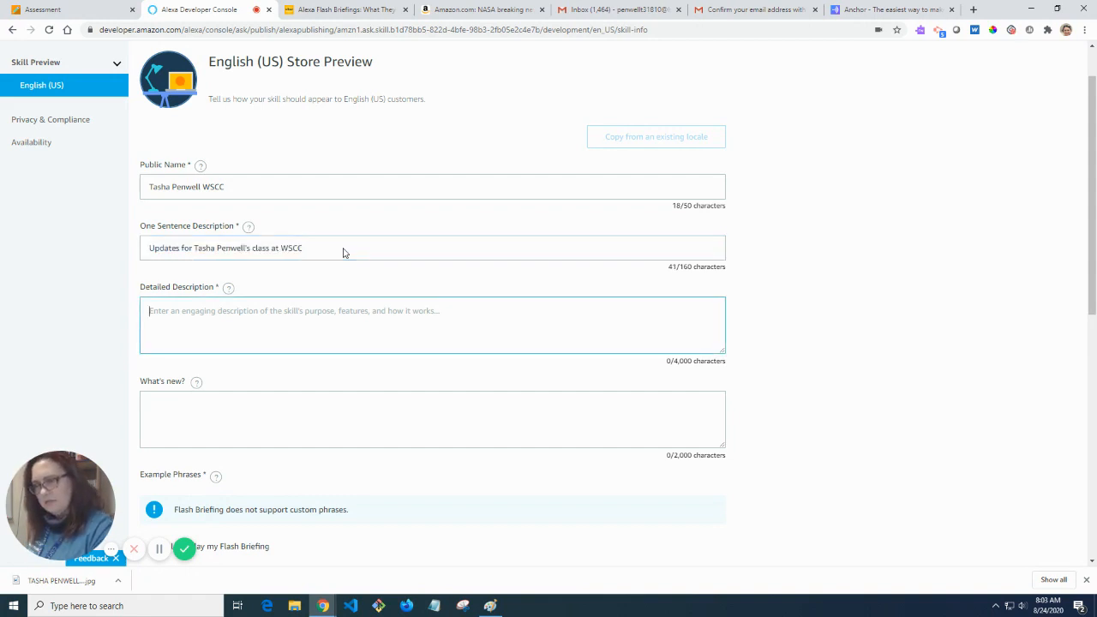
key(ctrl+v)
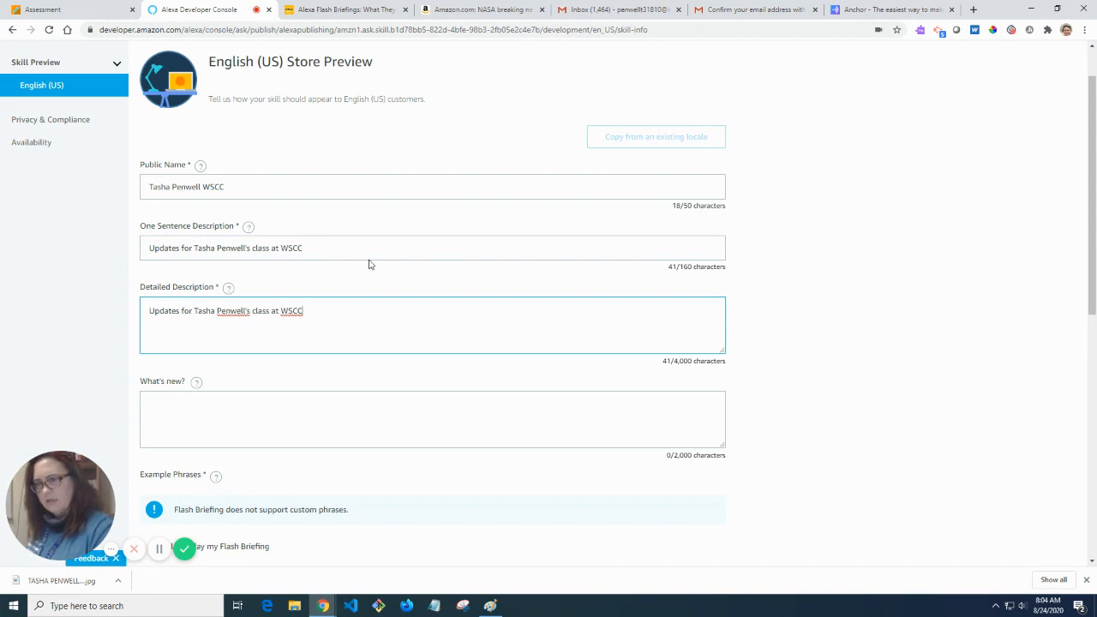
key(BackSpace)
key(BackSpace)
key(BackSpace)
key(BackSpace)
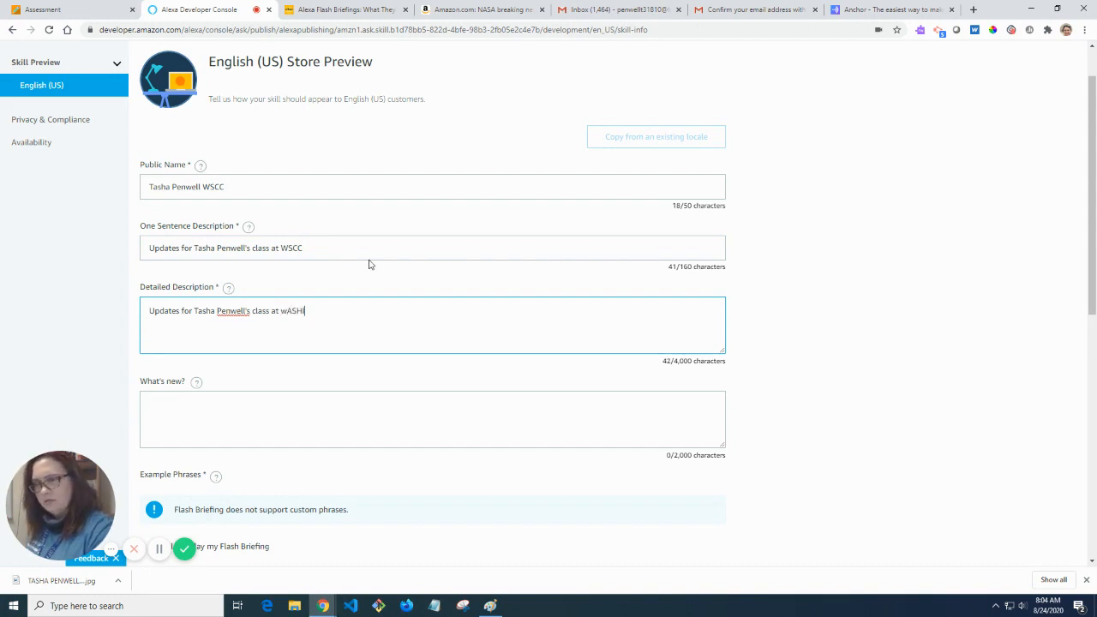
key(BackSpace)
key(BackSpace)
key(BackSpace)
key(BackSpace)
key(BackSpace)
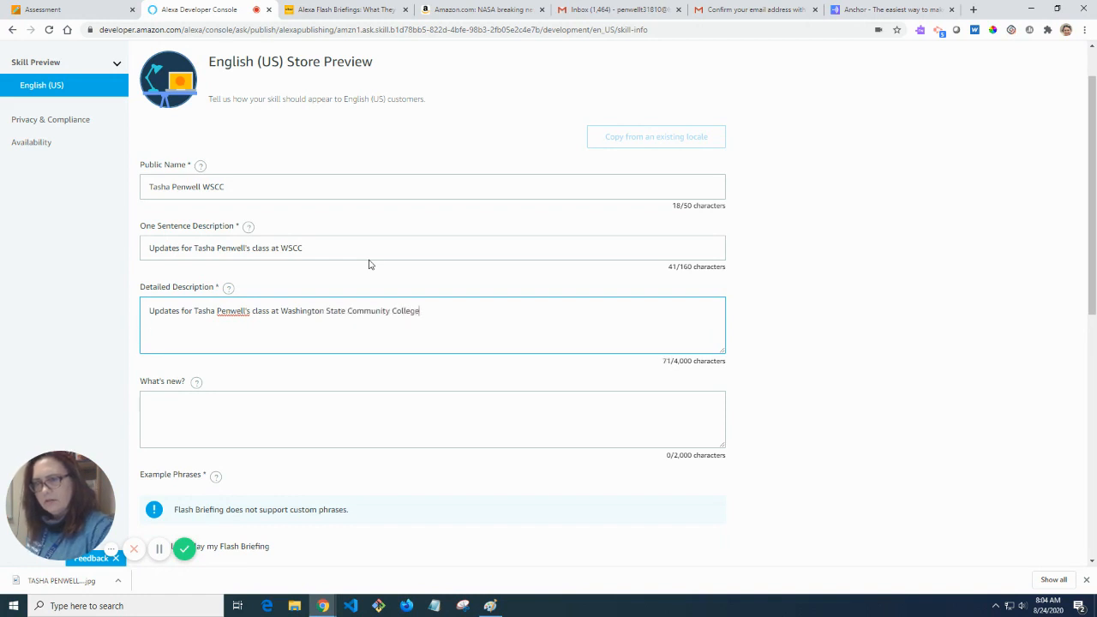
Select the What's new field and scroll down through the rest of the store listing.
click(358, 420)
scroll(358, 419, down, 1)
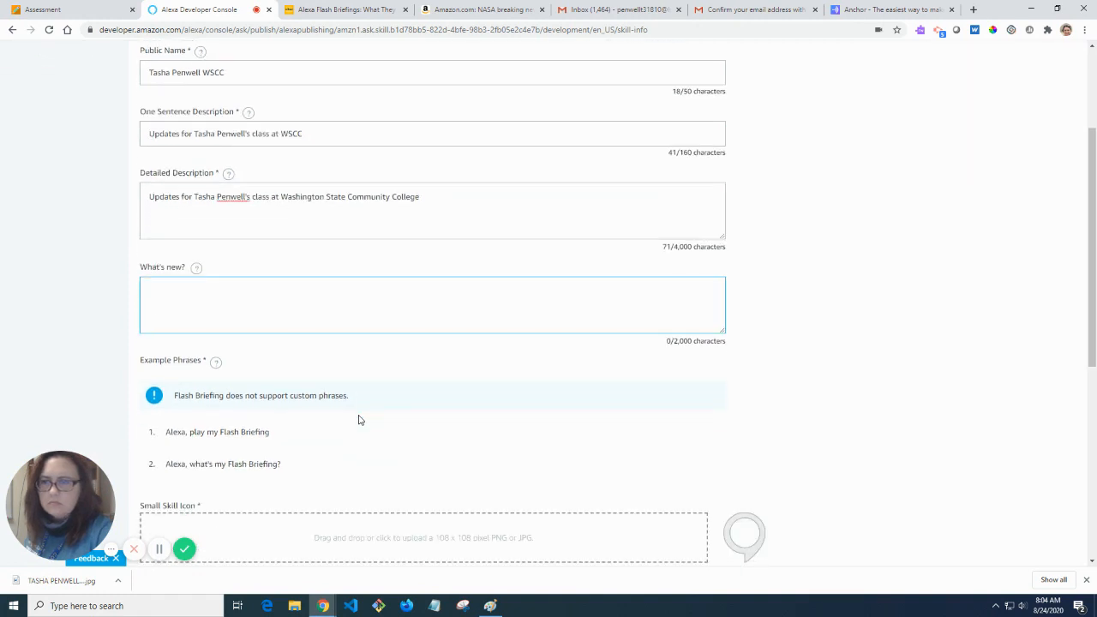
mouse_move(197, 268)
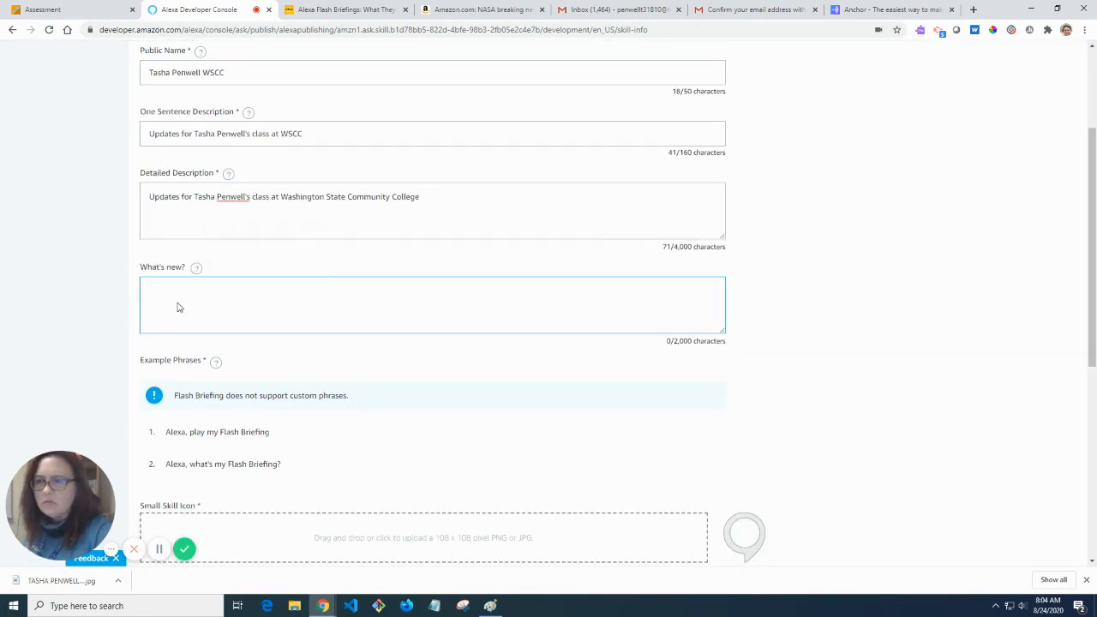
scroll(277, 324, down, 1)
scroll(280, 326, down, 1)
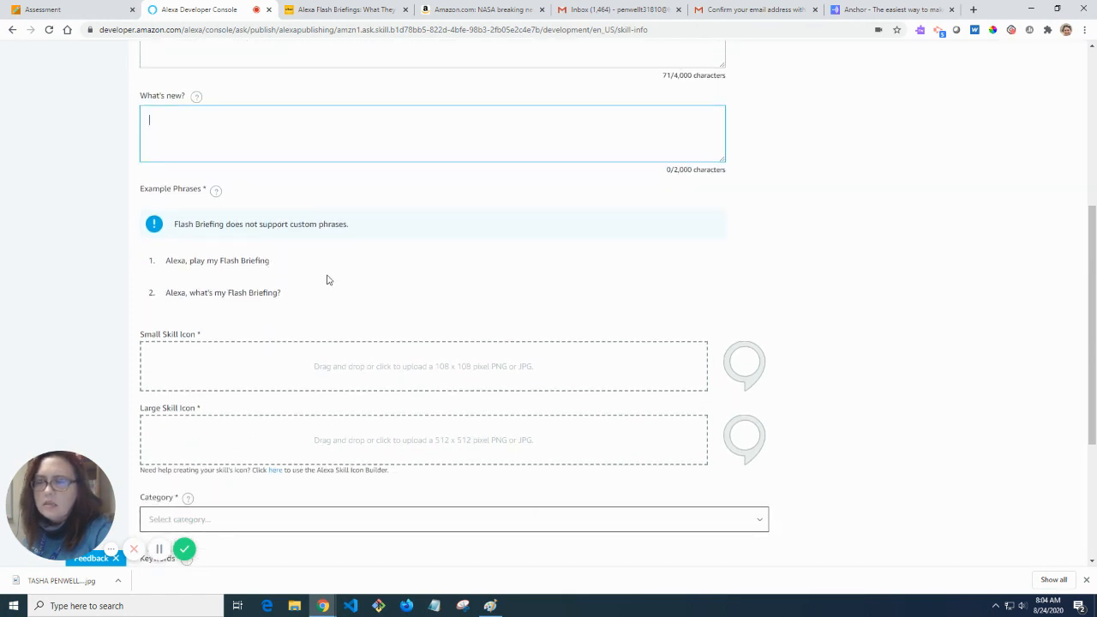
scroll(325, 277, down, 1)
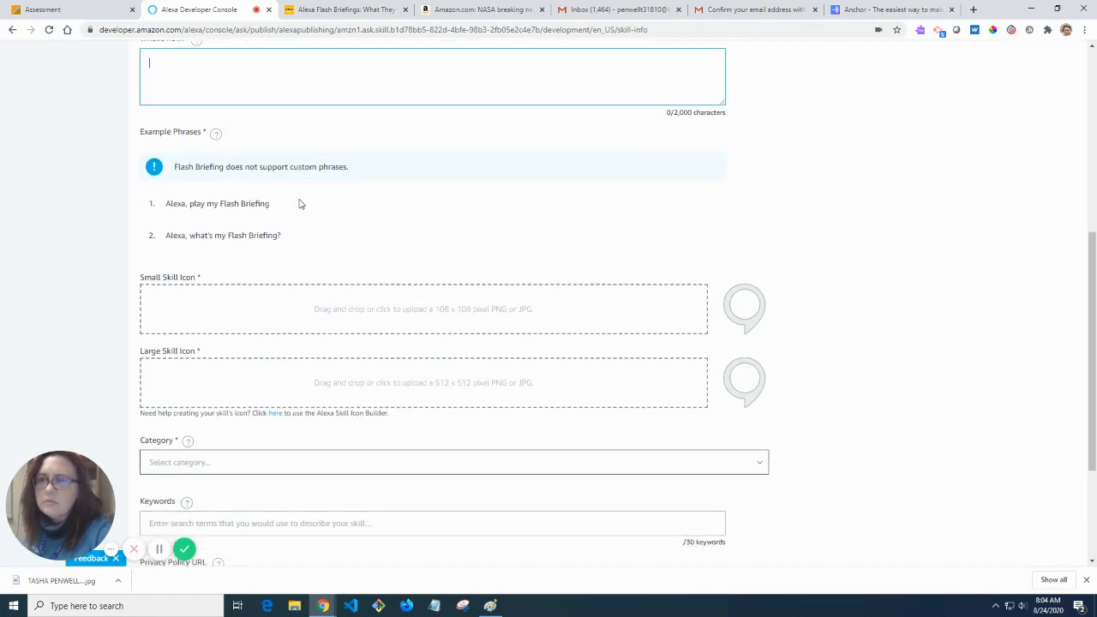
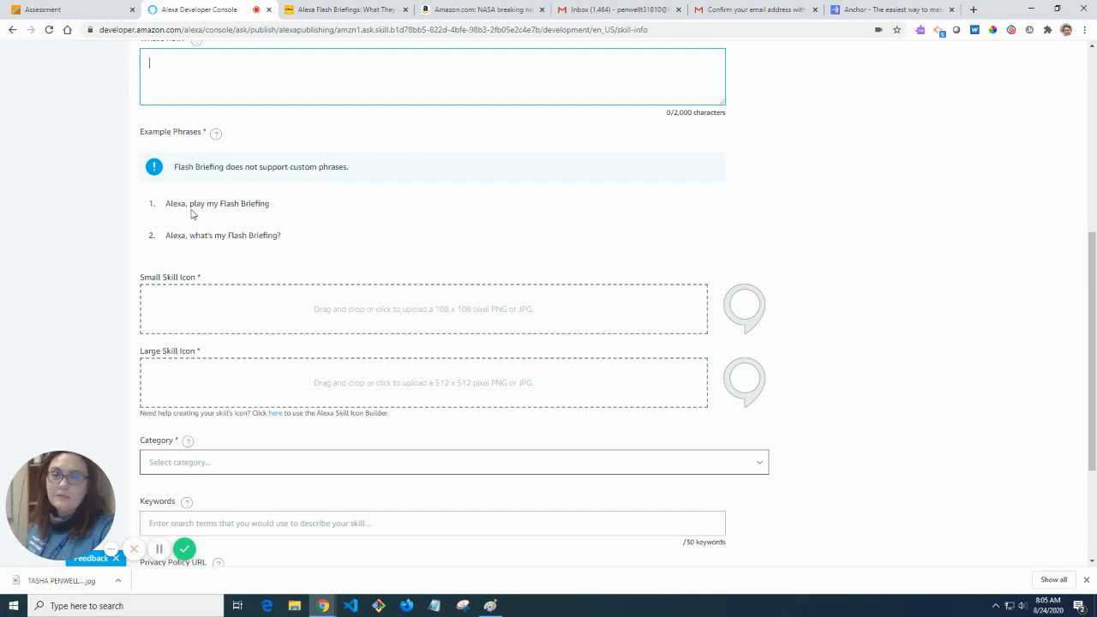
Resize the logo image in Paint to 108 × 108 pixels.
scroll(388, 333, down, 1)
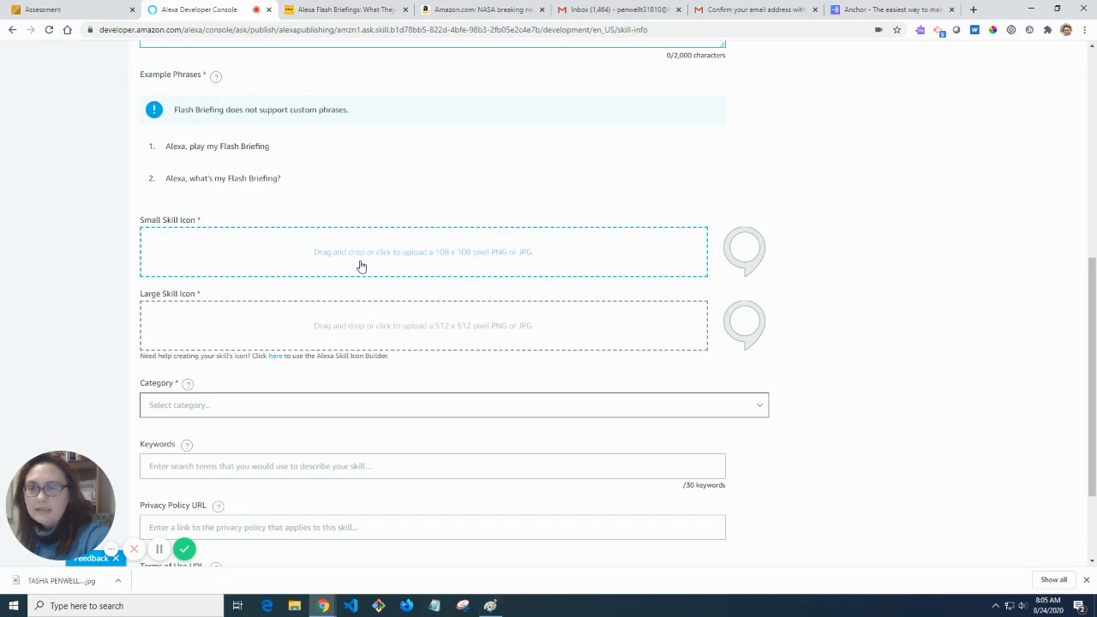
click(491, 606)
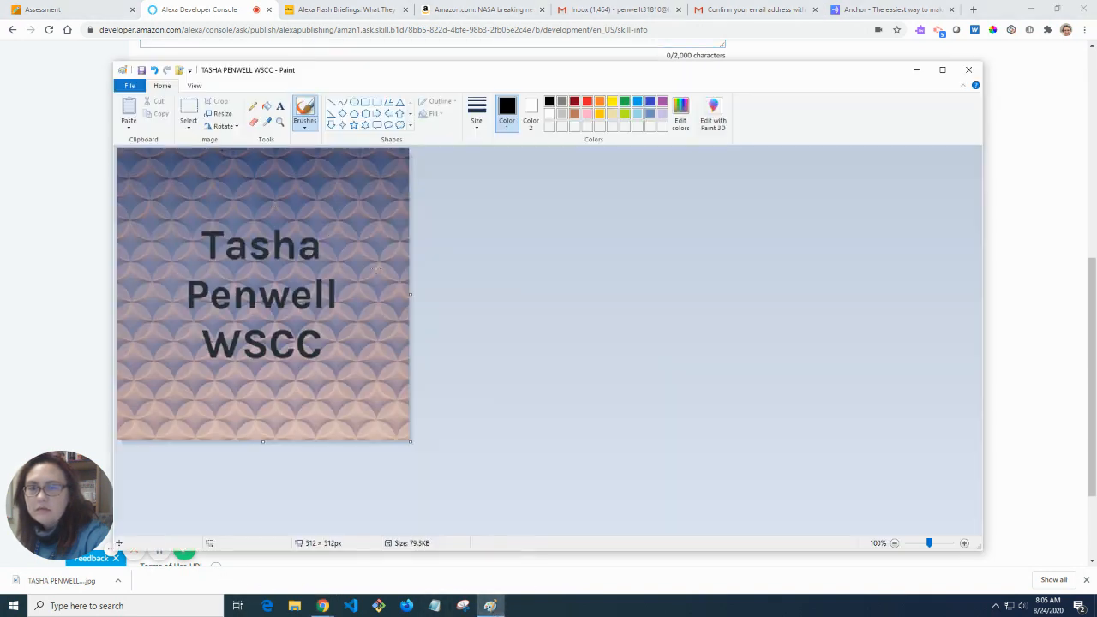
click(220, 114)
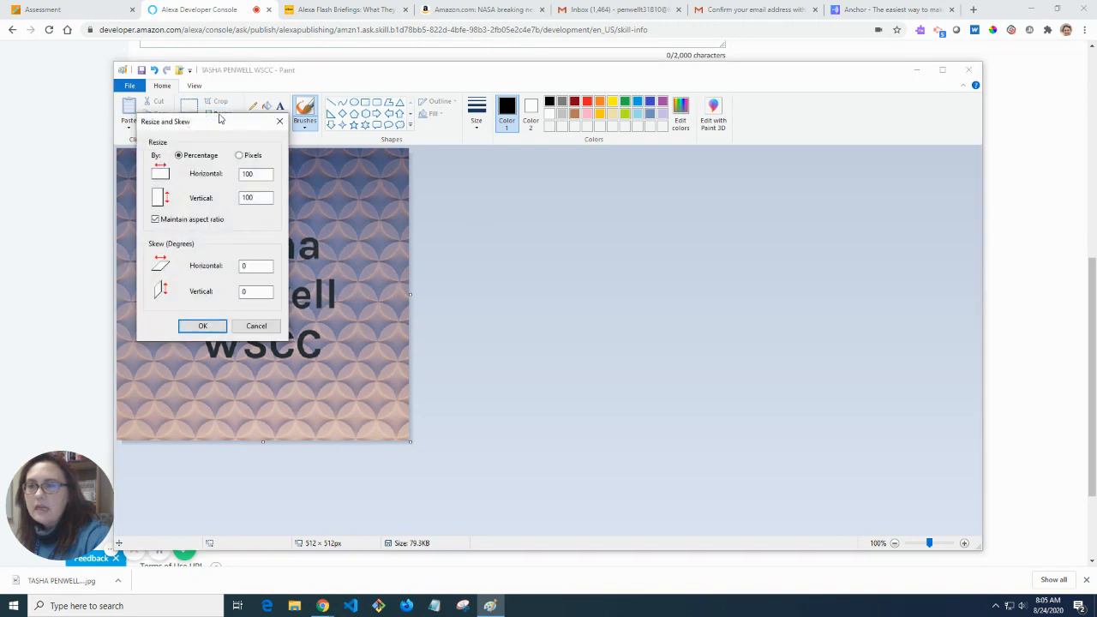
double_click(258, 175)
click(252, 155)
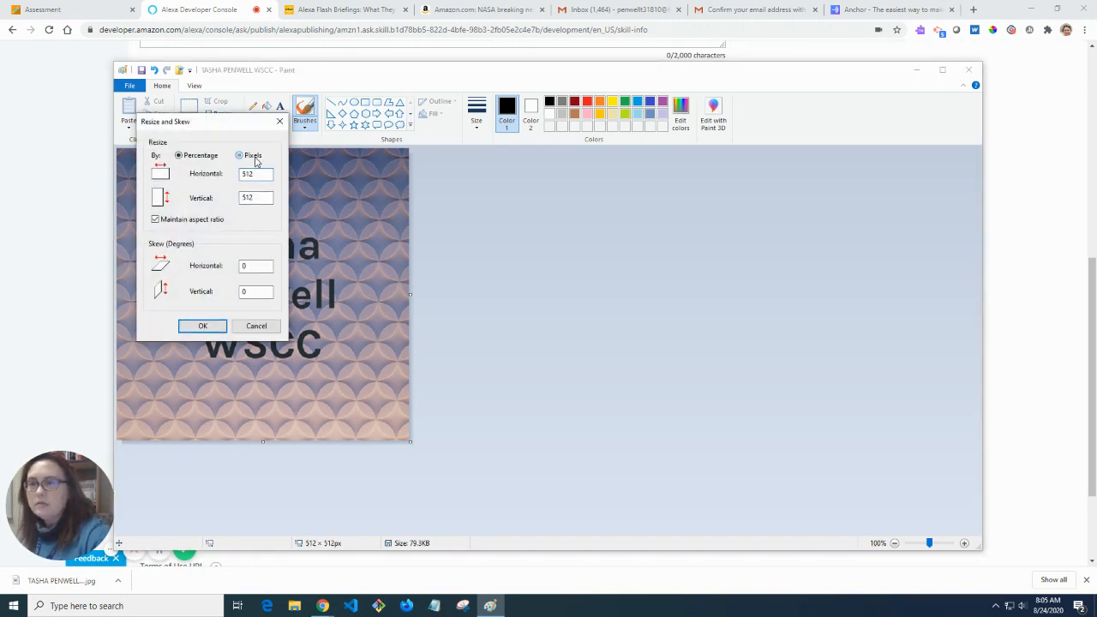
double_click(258, 174)
text(108)
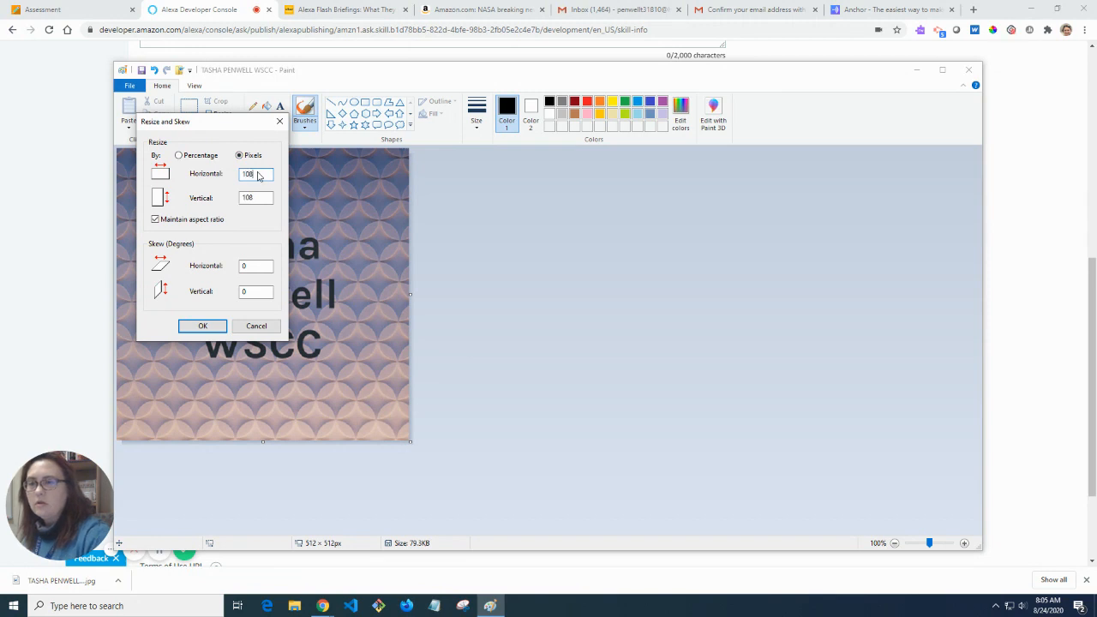
key(Tab)
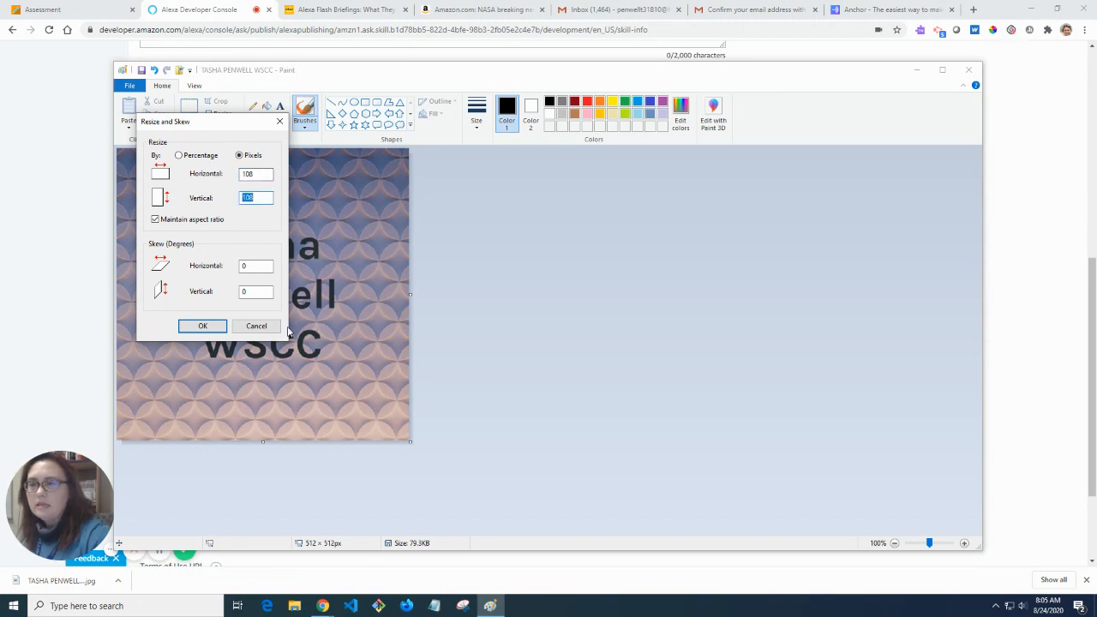
click(202, 325)
Save the resized logo as a PNG picture with 108 appended to its file name.
click(130, 86)
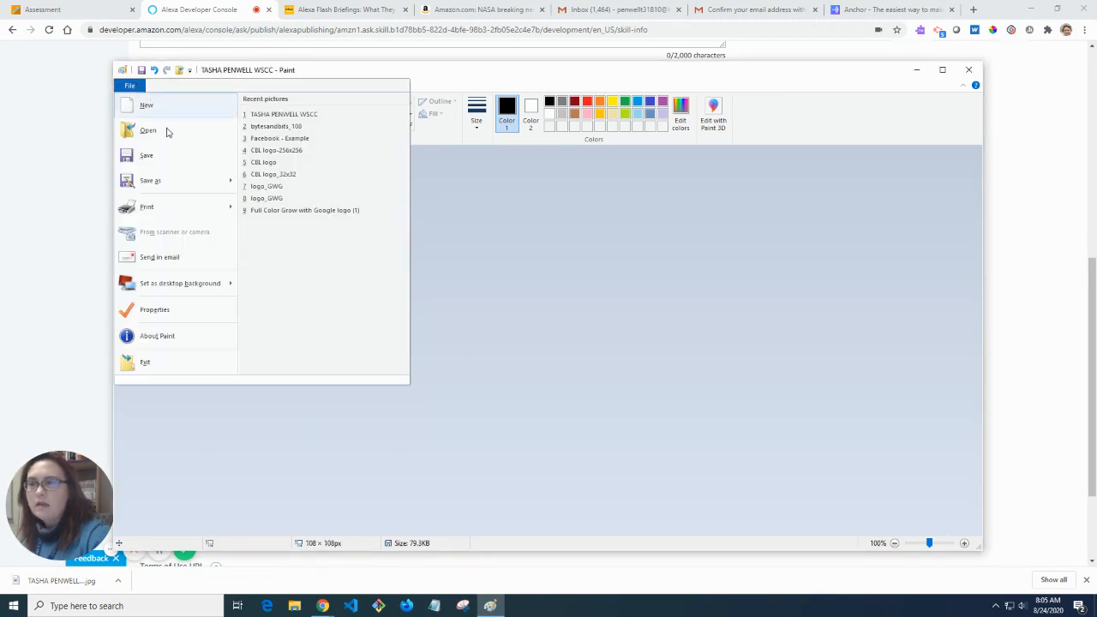
mouse_move(183, 179)
click(330, 132)
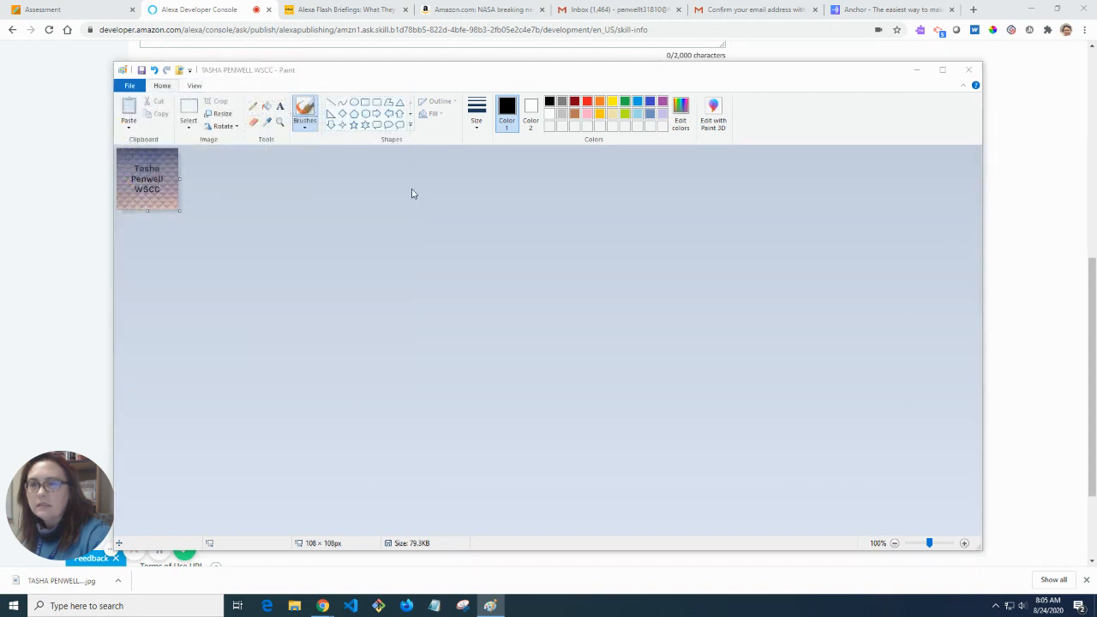
click(531, 412)
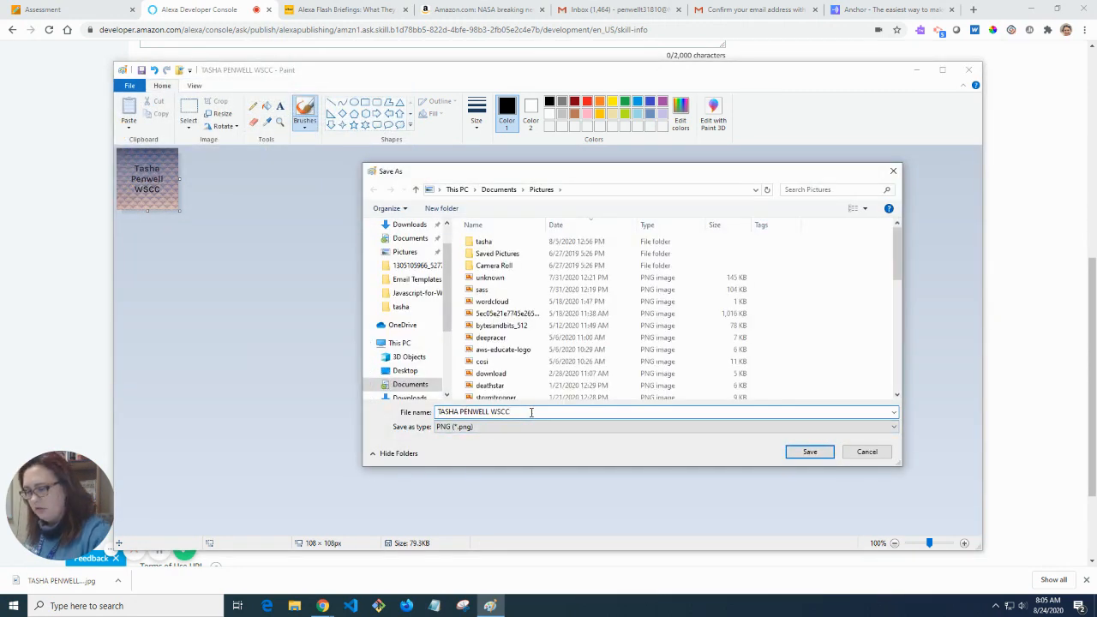
text(108)
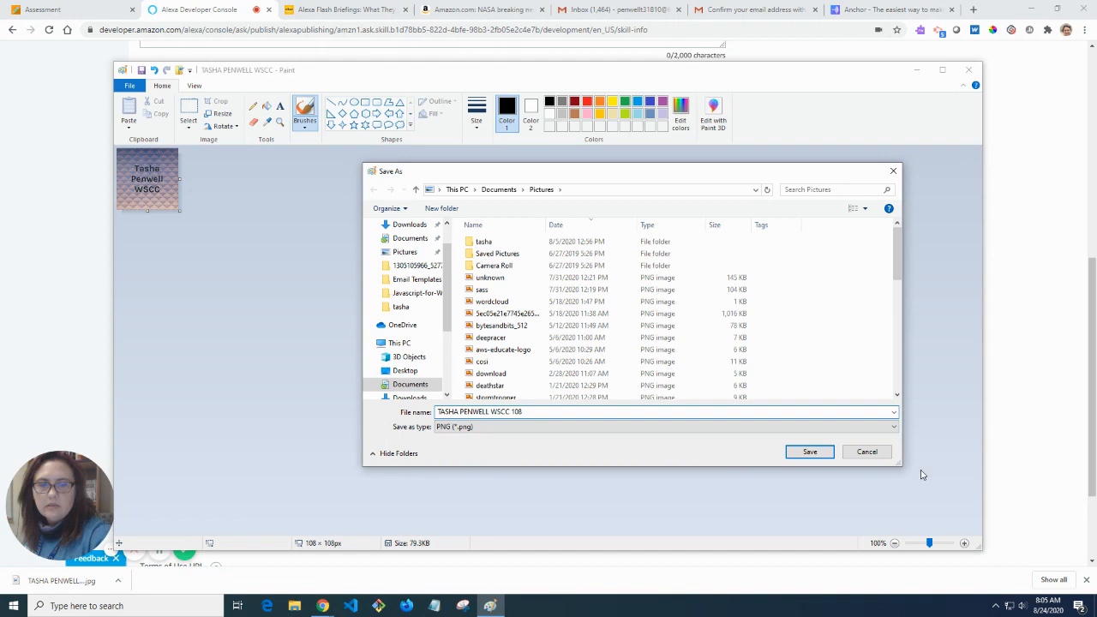
click(818, 453)
click(916, 73)
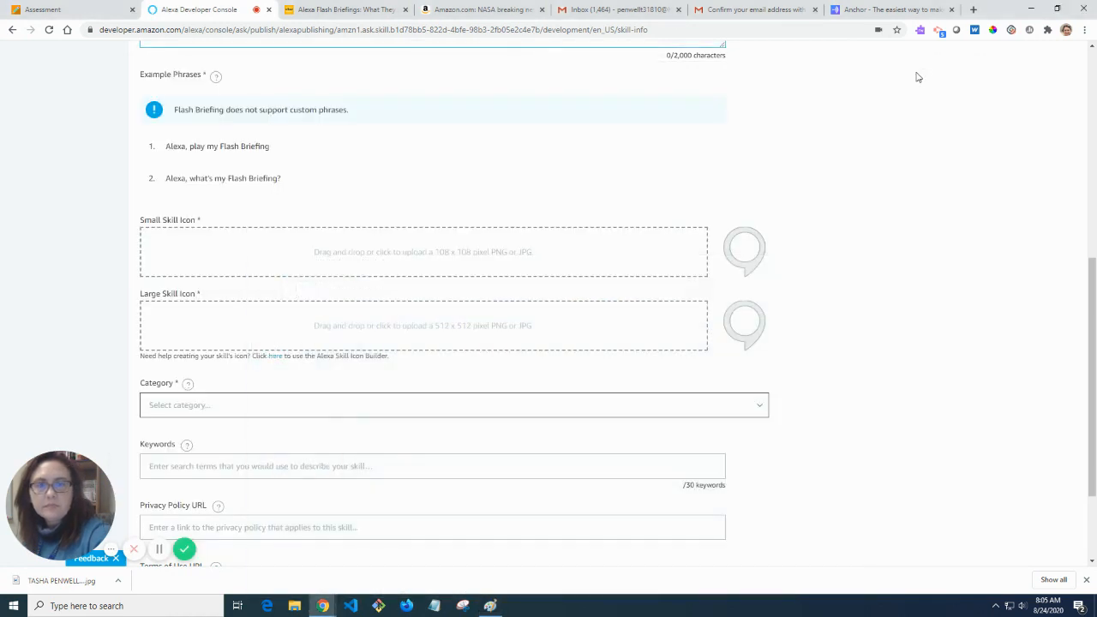
Upload the 108-pixel logo as the small skill icon and the full-size logo as the large icon.
click(479, 256)
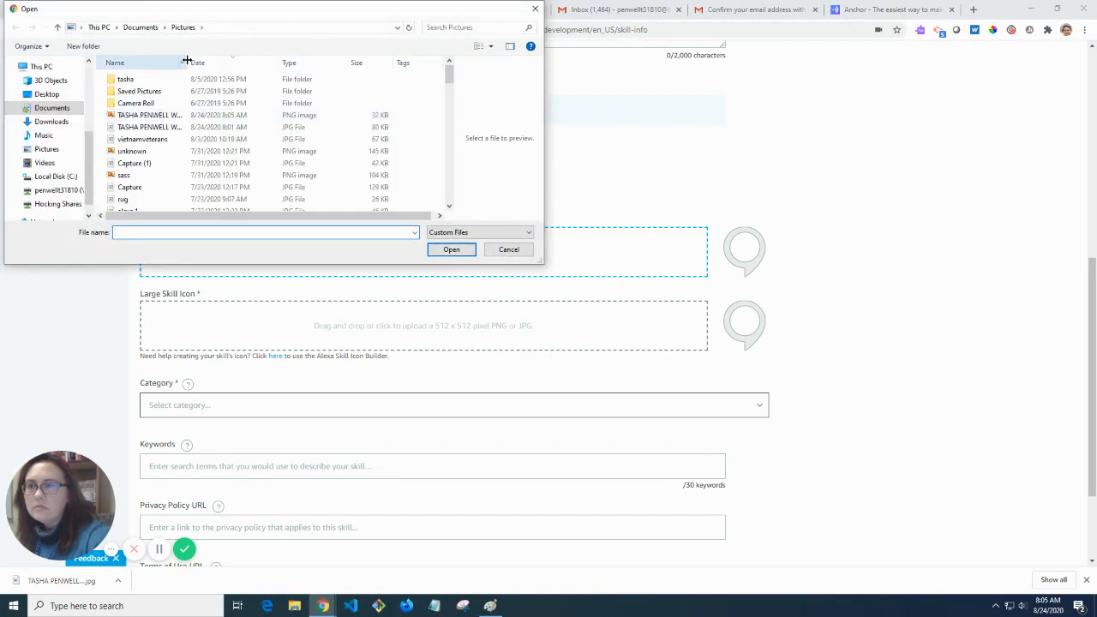
drag(185, 60, 249, 59)
click(197, 117)
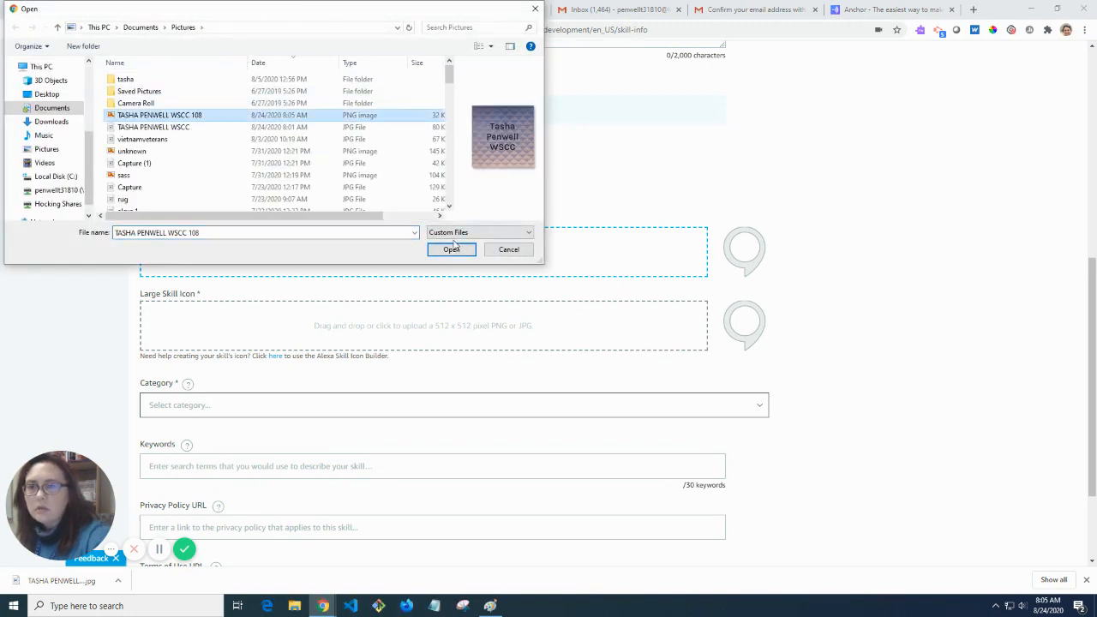
click(451, 250)
click(429, 334)
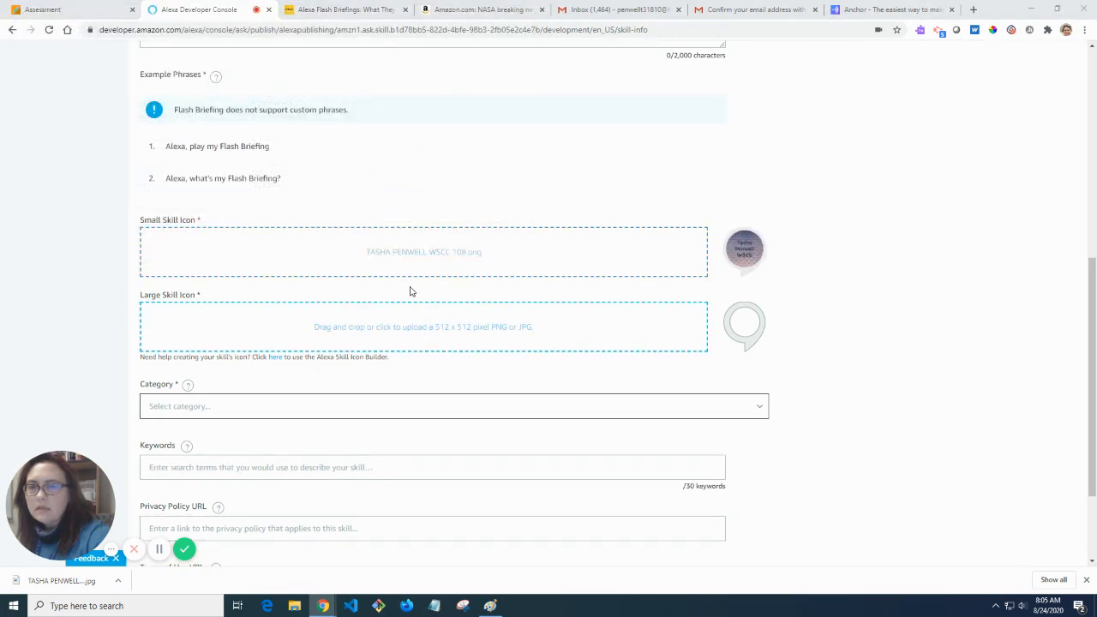
click(183, 128)
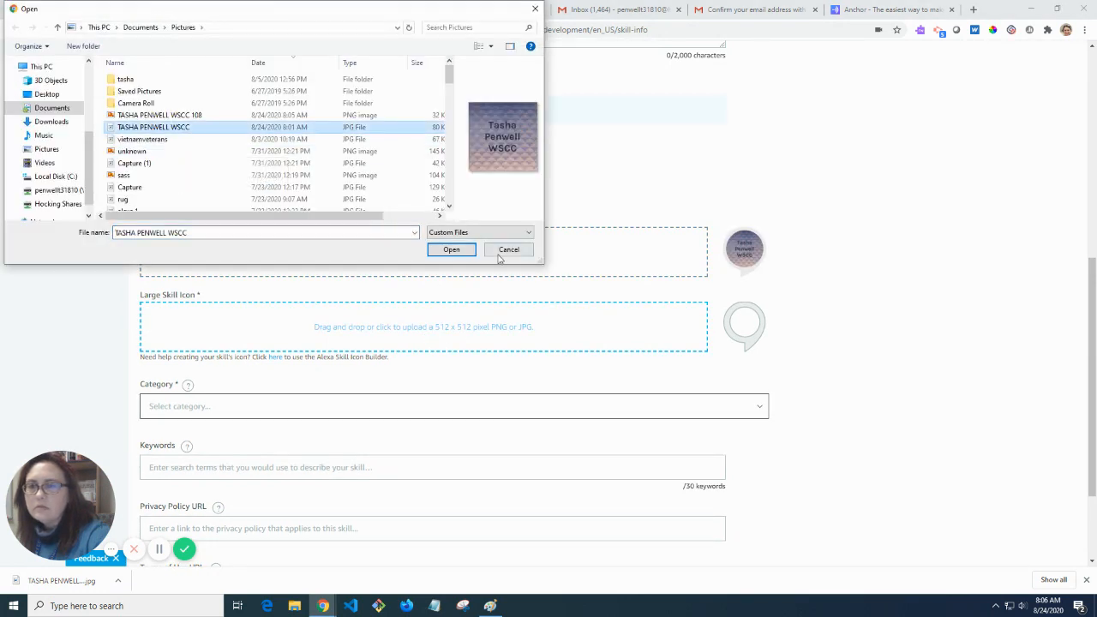
click(451, 250)
Set the skill category to Education & Reference.
click(385, 404)
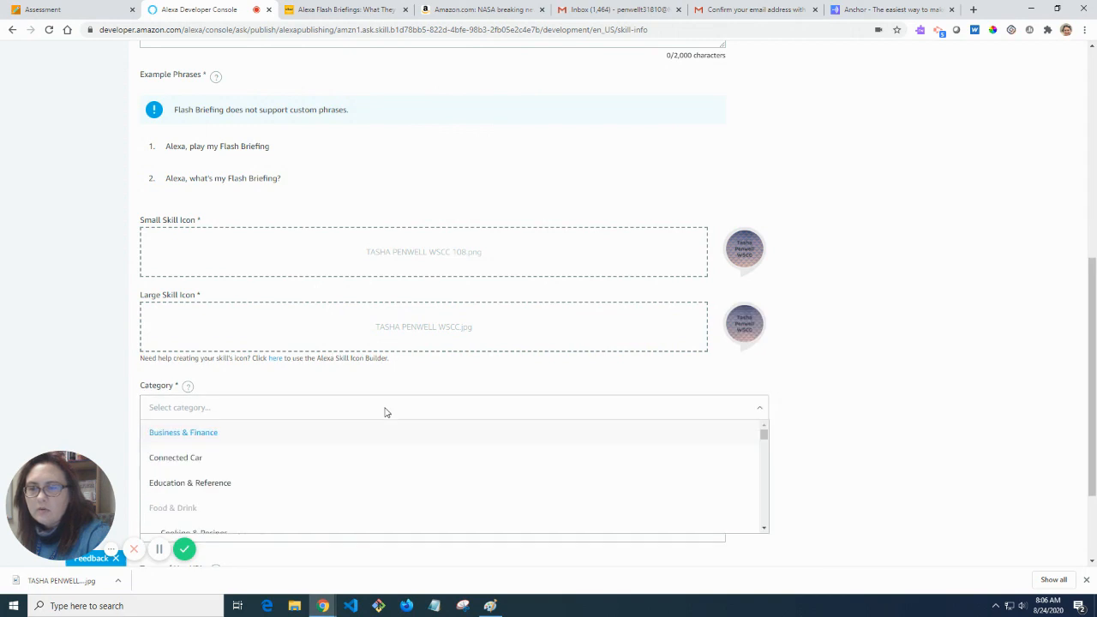
scroll(394, 429, down, 2)
click(247, 369)
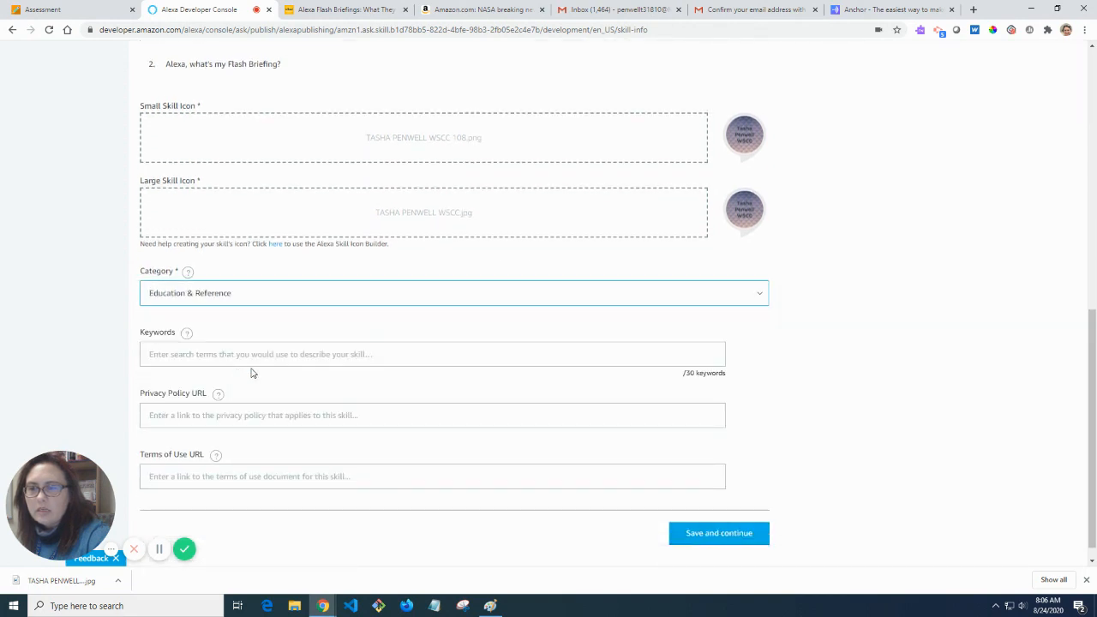
Enter keywords 'Washington State Community College' and the instructor's name.
click(373, 356)
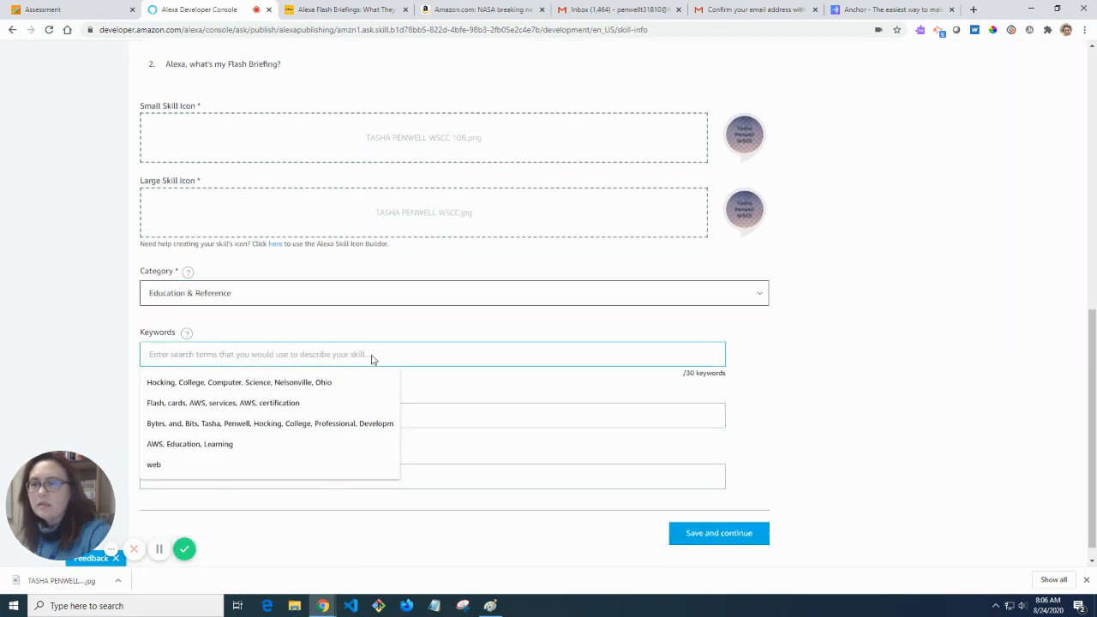
text(w)
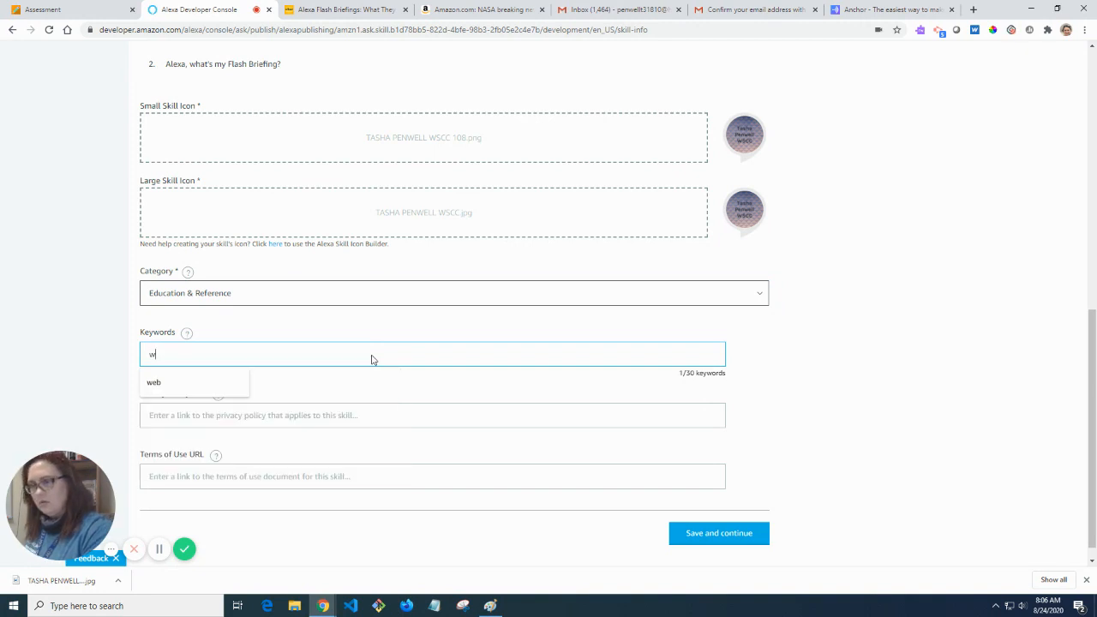
text(ashington state)
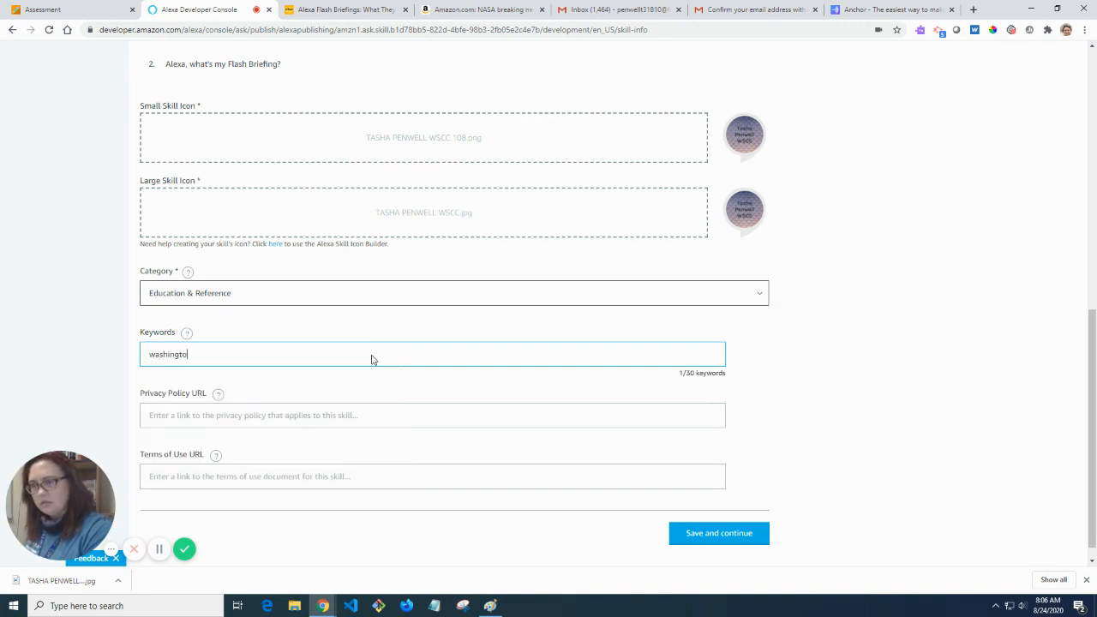
key(BackSpace)
key(BackSpace)
key(BackSpace)
key(BackSpace)
key(BackSpace)
key(BackSpace)
key(BackSpace)
key(BackSpace)
key(BackSpace)
key(BackSpace)
key(BackSpace)
key(BackSpace)
key(BackSpace)
key(BackSpace)
key(BackSpace)
key(BackSpace)
key(BackSpace)
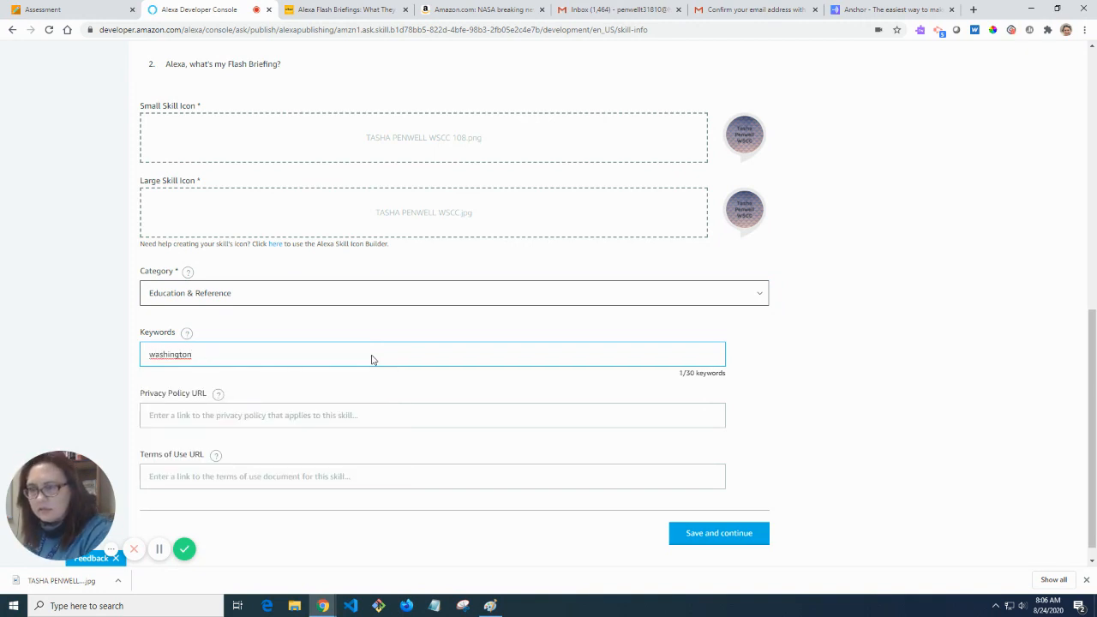
text(Washington Stat)
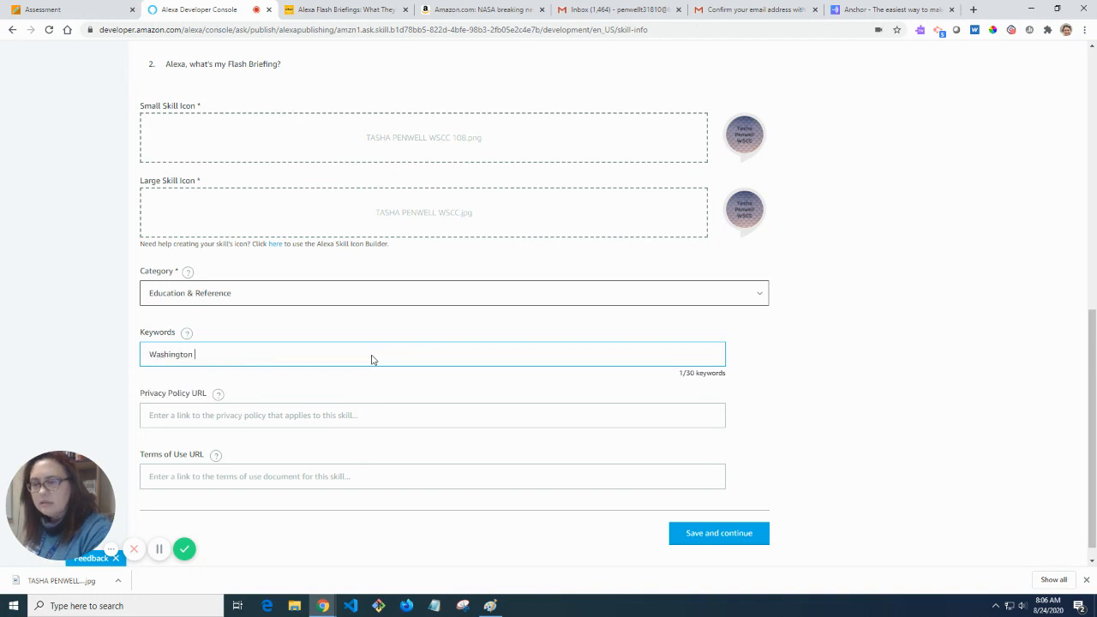
text(e communic c)
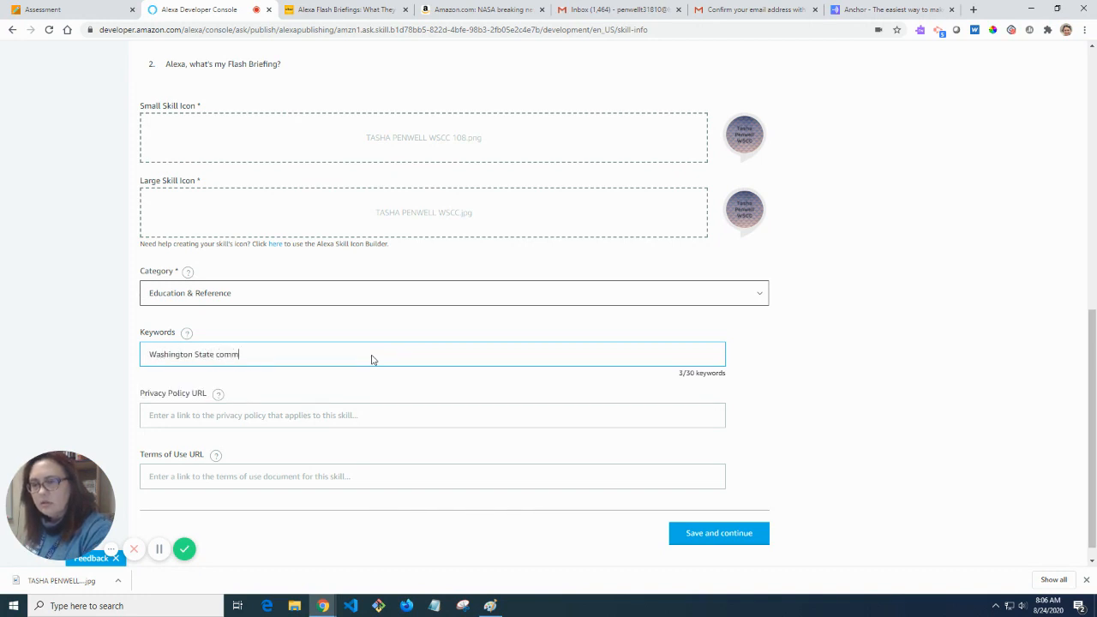
key(BackSpace)
key(BackSpace)
key(BackSpace)
key(BackSpace)
key(BackSpace)
key(BackSpace)
key(BackSpace)
key(BackSpace)
key(BackSpace)
key(BackSpace)
text(Community College,)
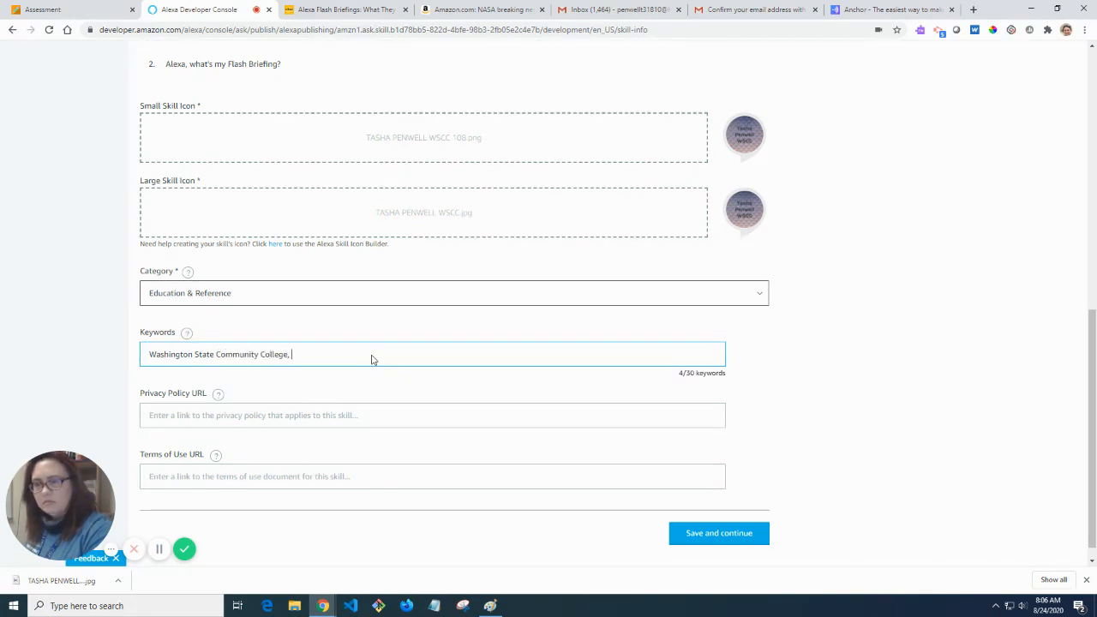
text( Tasha Penwell)
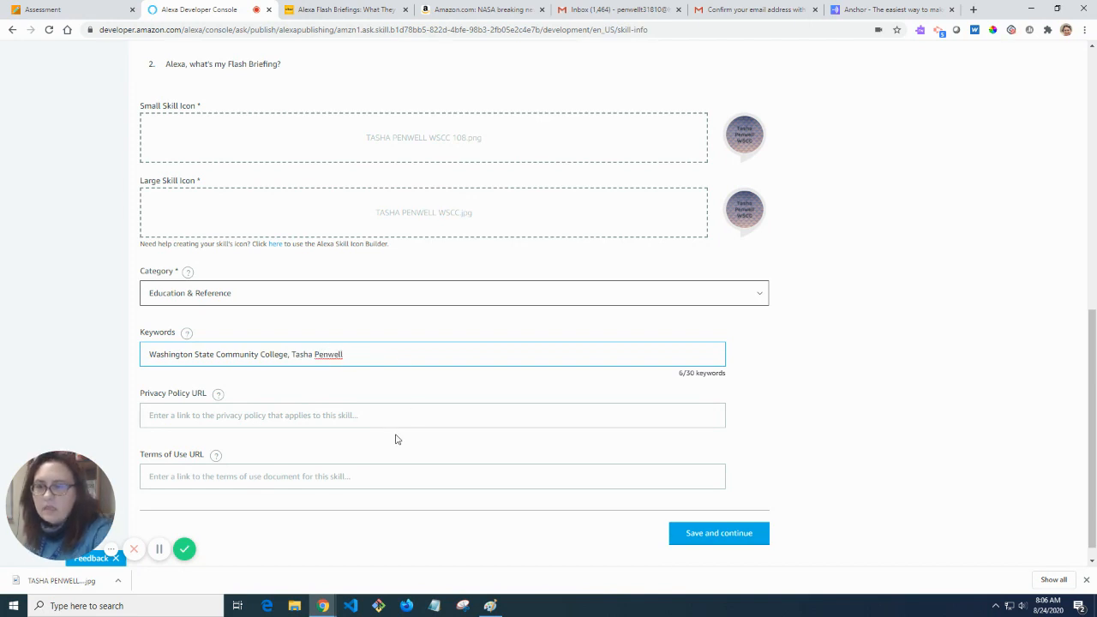
scroll(397, 440, down, 1)
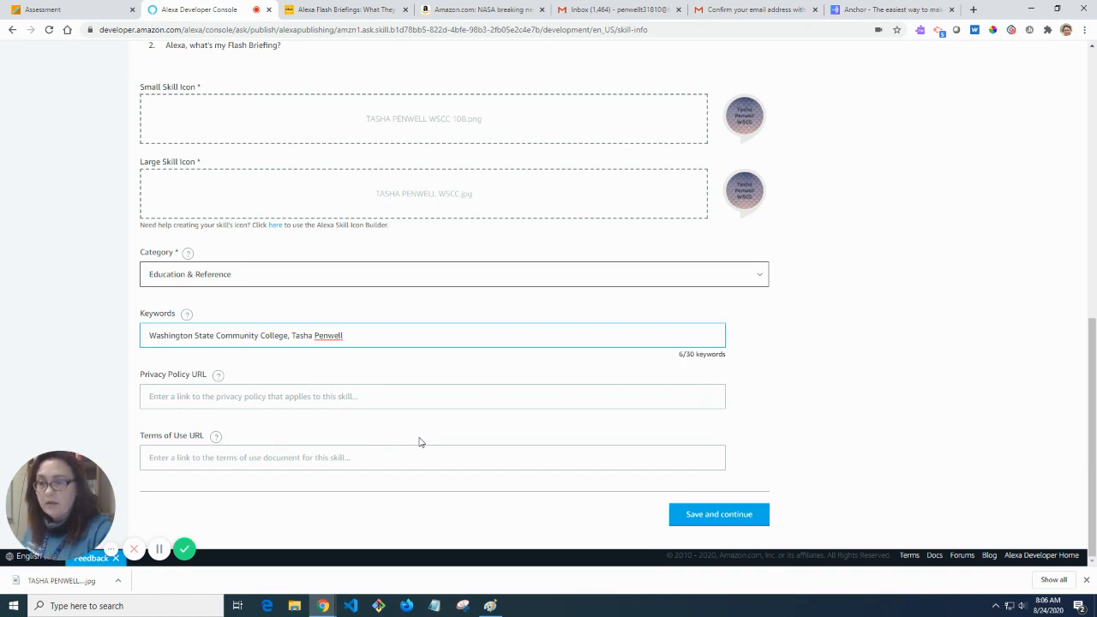
Save the details, then answer No to purchases, personal data, under-13 and advertising questions, certifying export compliance.
click(749, 515)
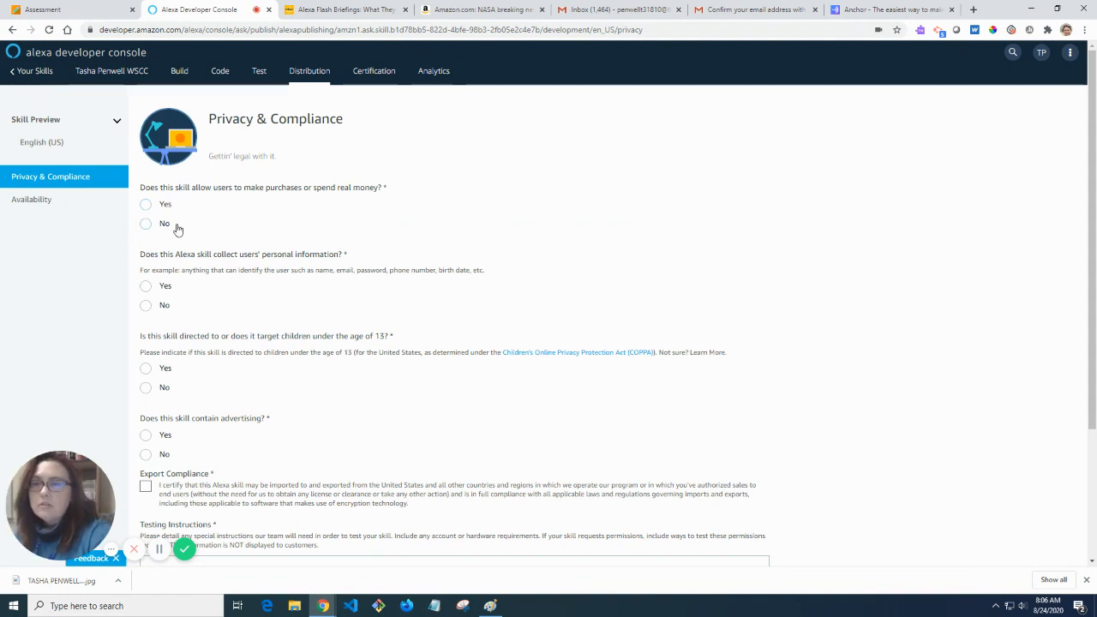
click(148, 228)
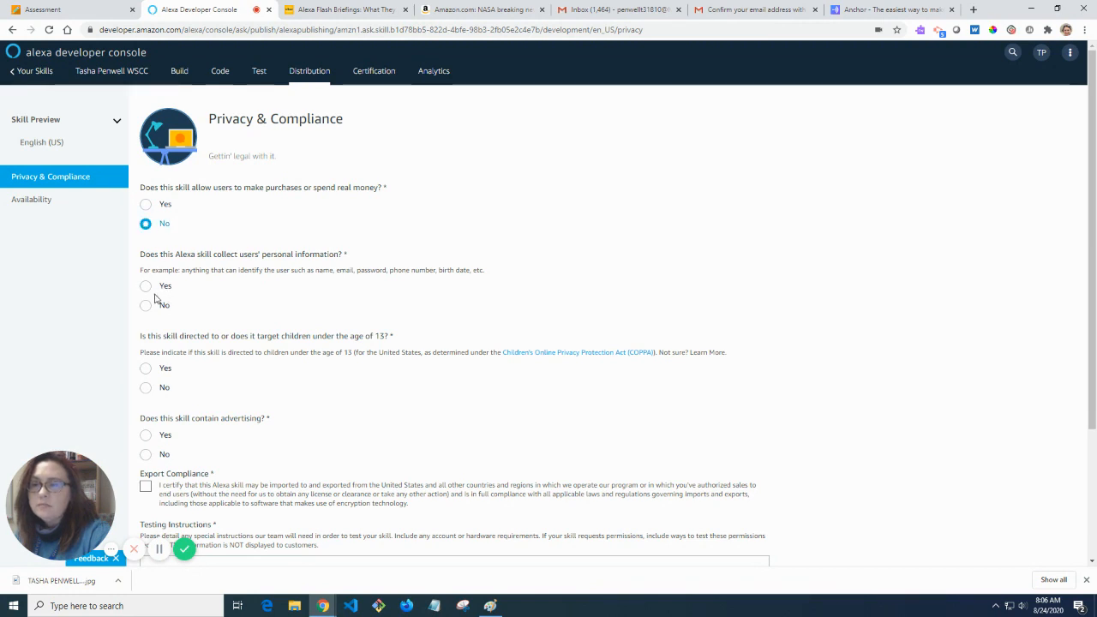
click(148, 309)
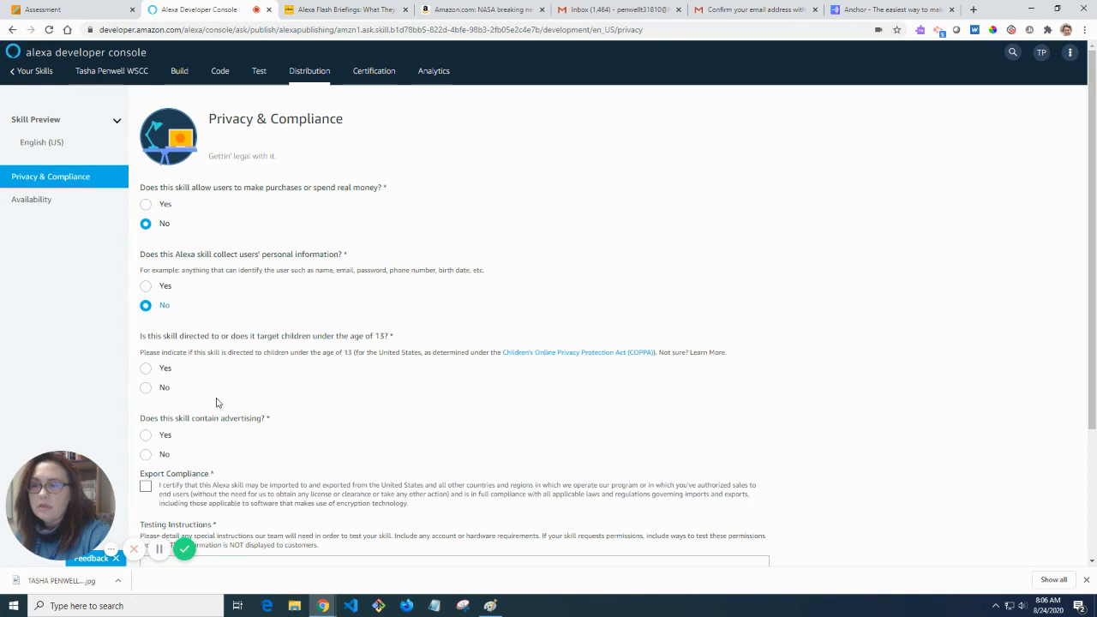
scroll(215, 403, down, 1)
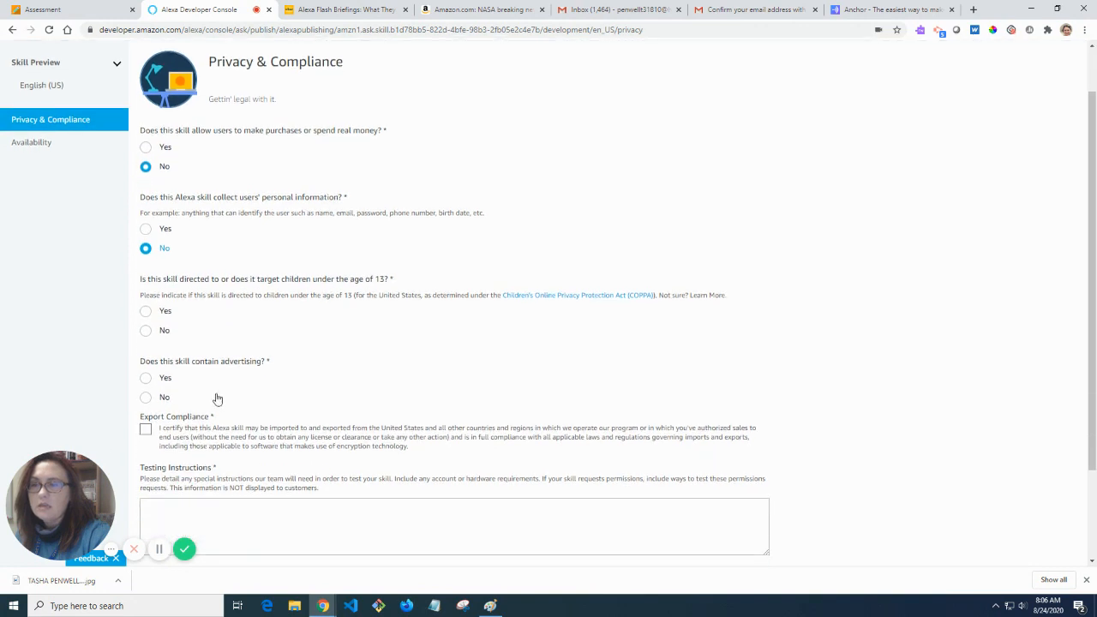
click(151, 339)
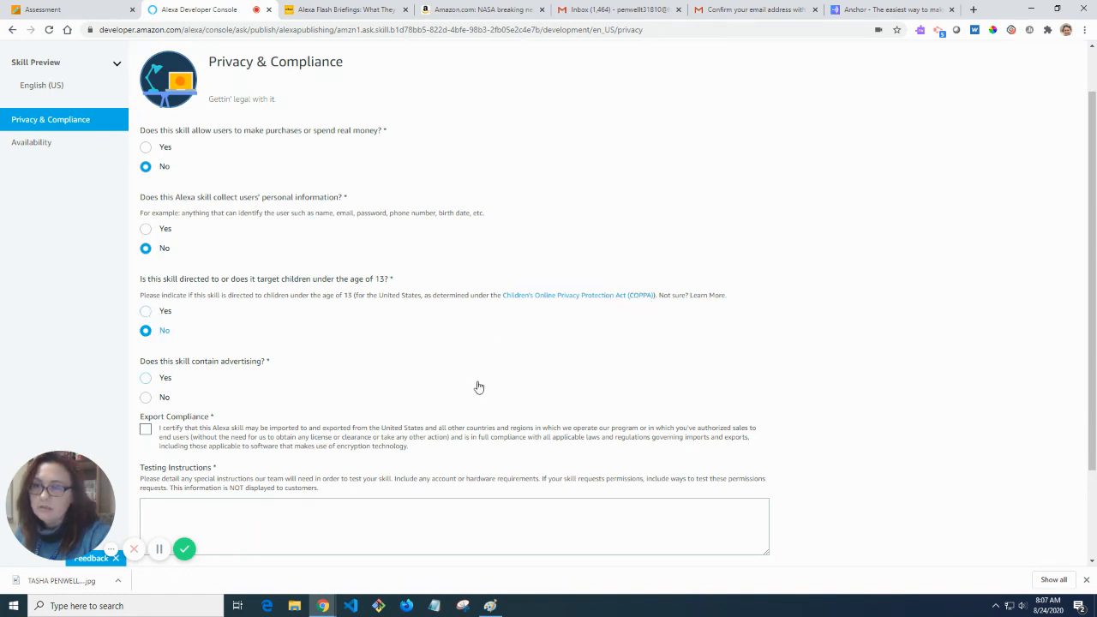
click(146, 397)
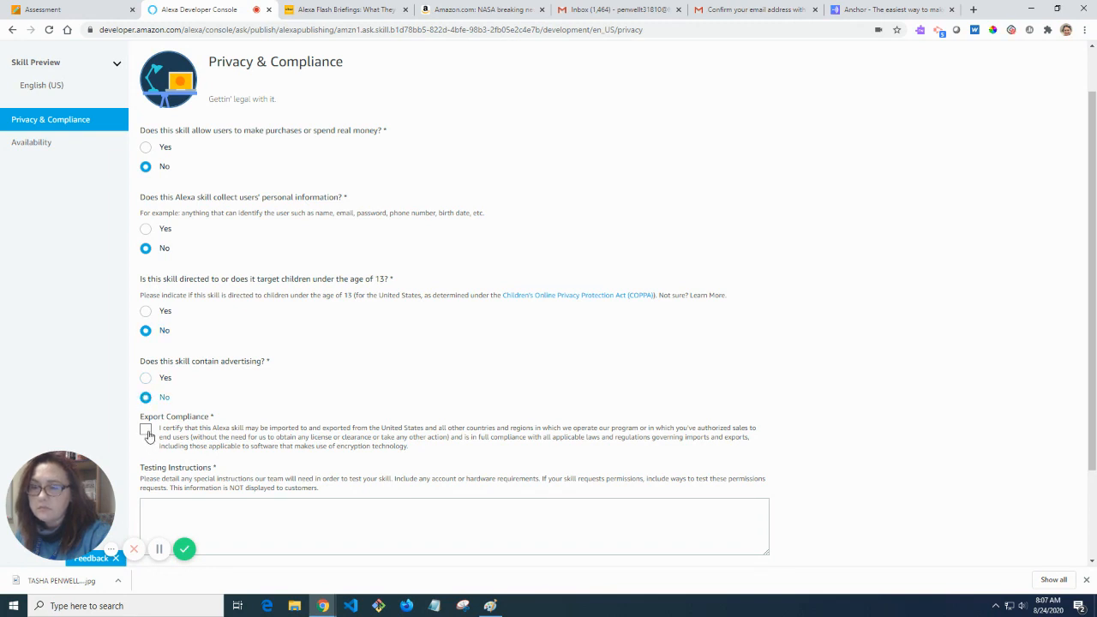
click(147, 436)
scroll(311, 444, down, 3)
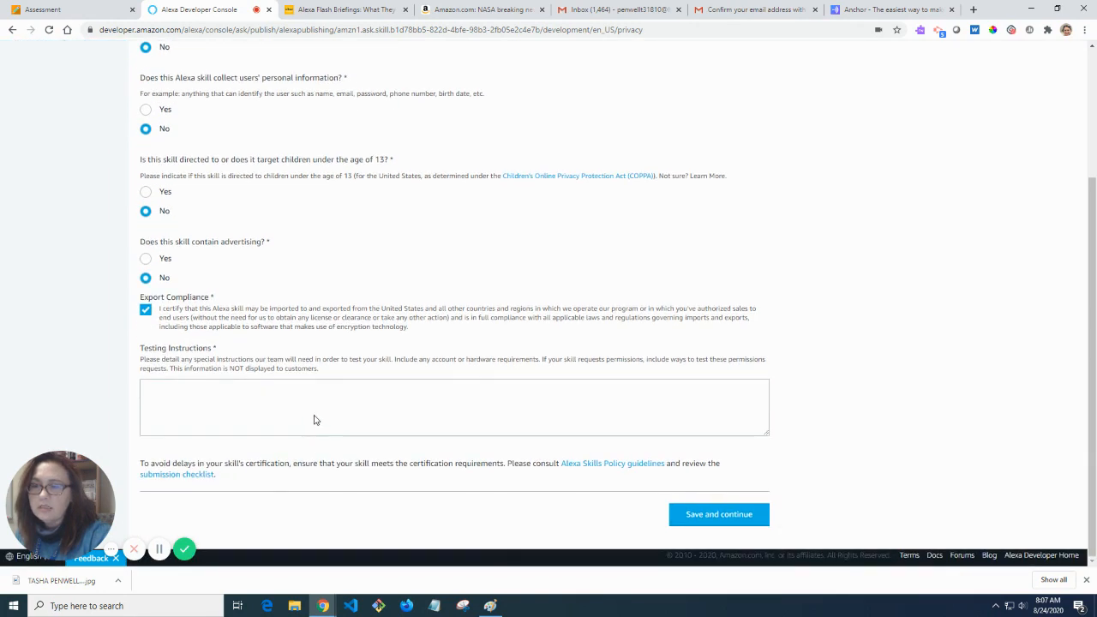
Write the testing instructions: say "Alexa, play my flash briefings.
click(315, 417)
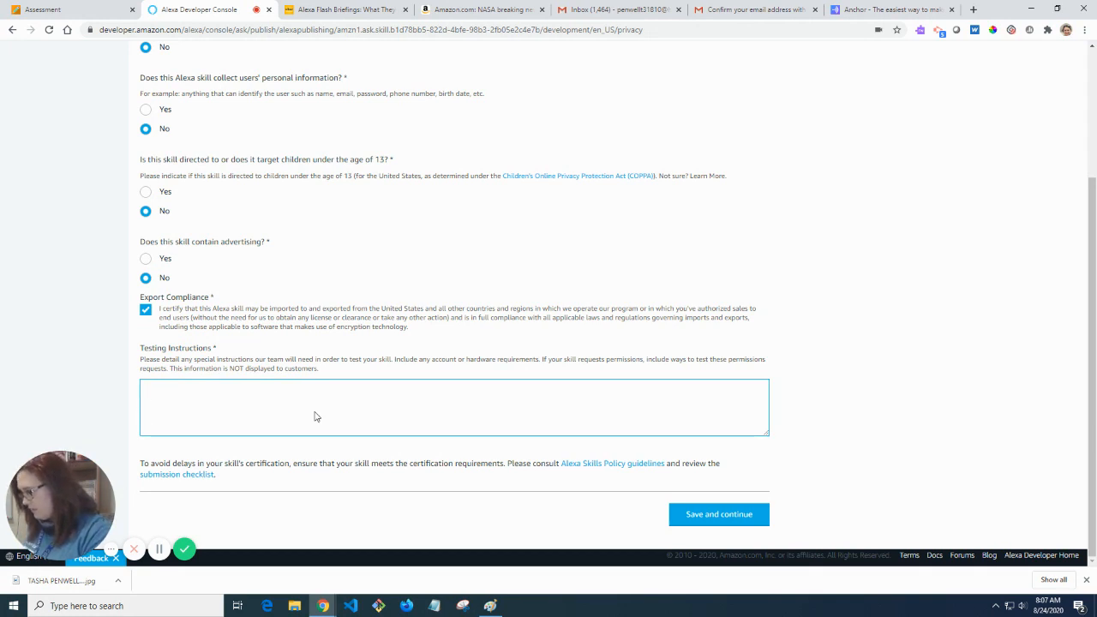
text(say )
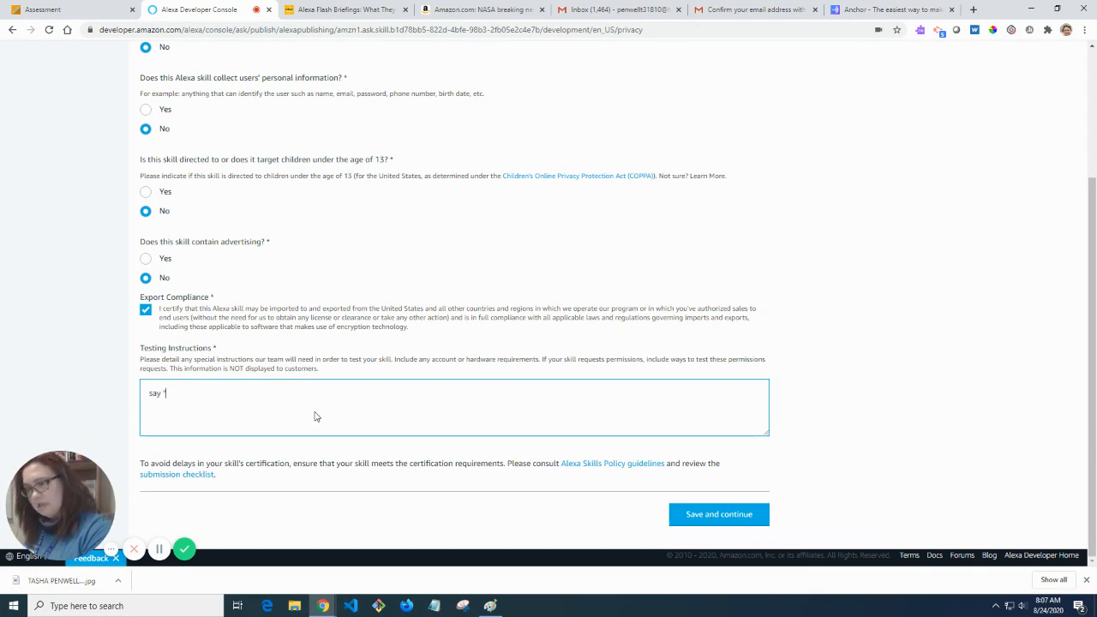
text("Alexa, play)
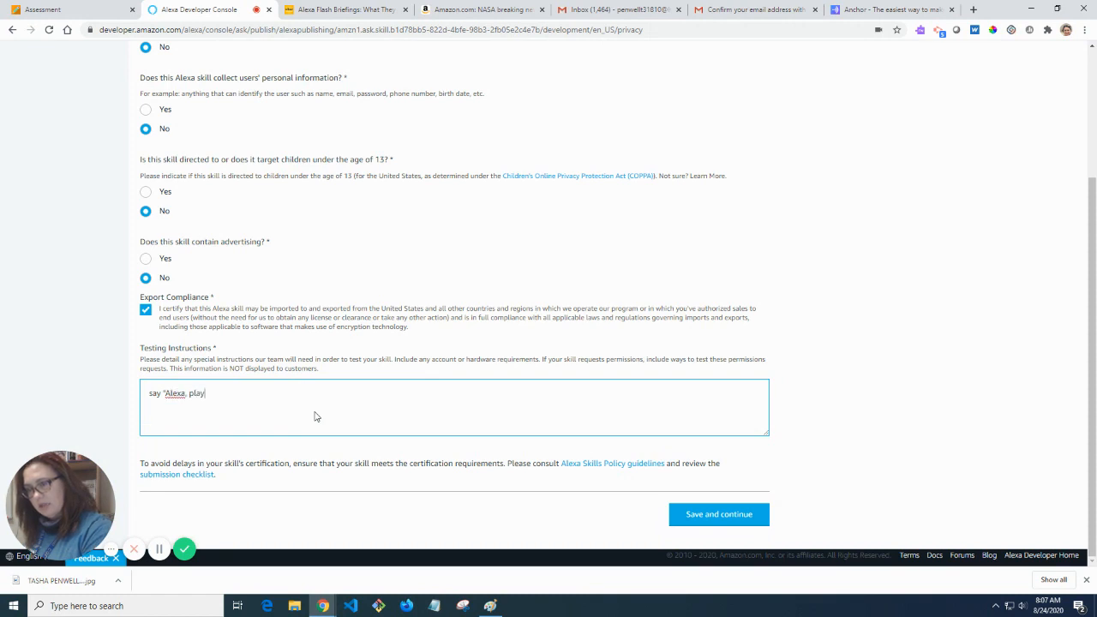
text( my flash b)
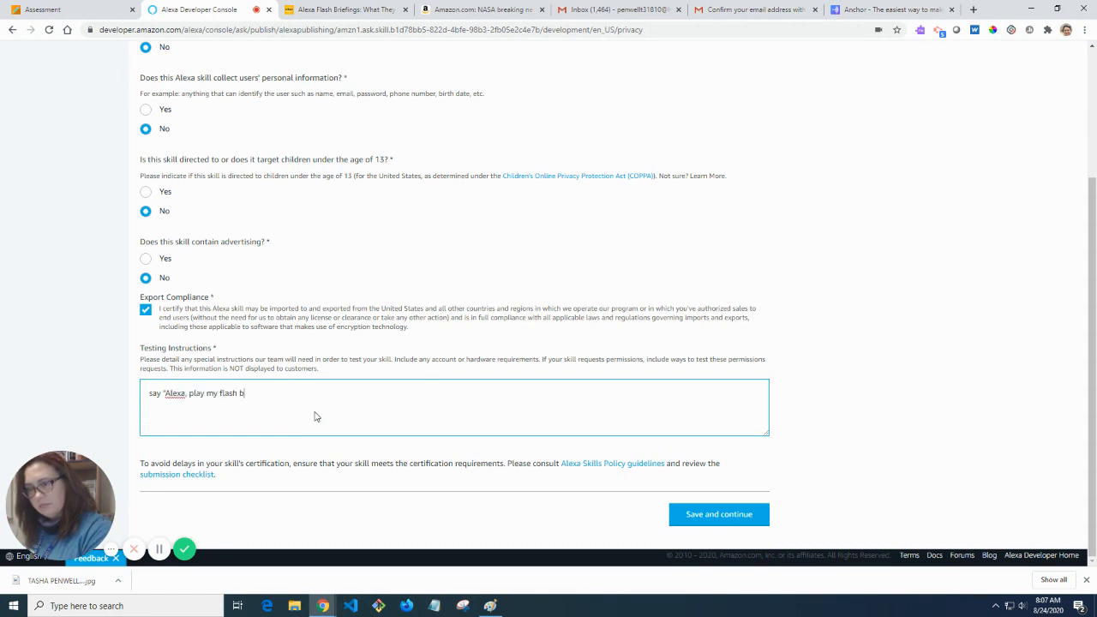
text(riefings)
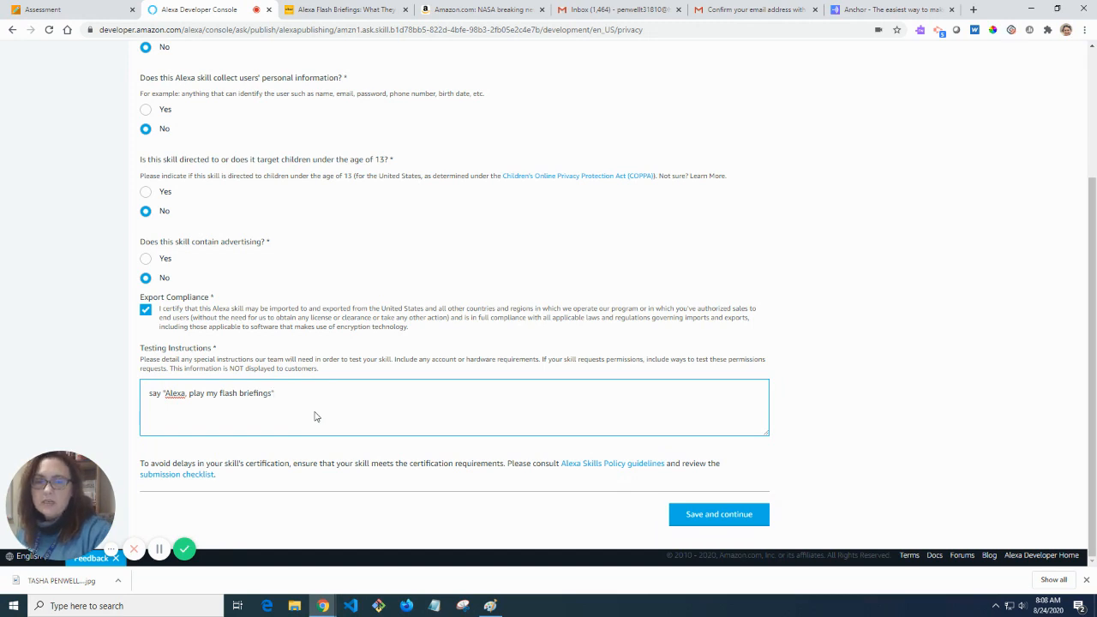
Save the Privacy & Compliance and Availability pages to reach certification validation.
click(742, 520)
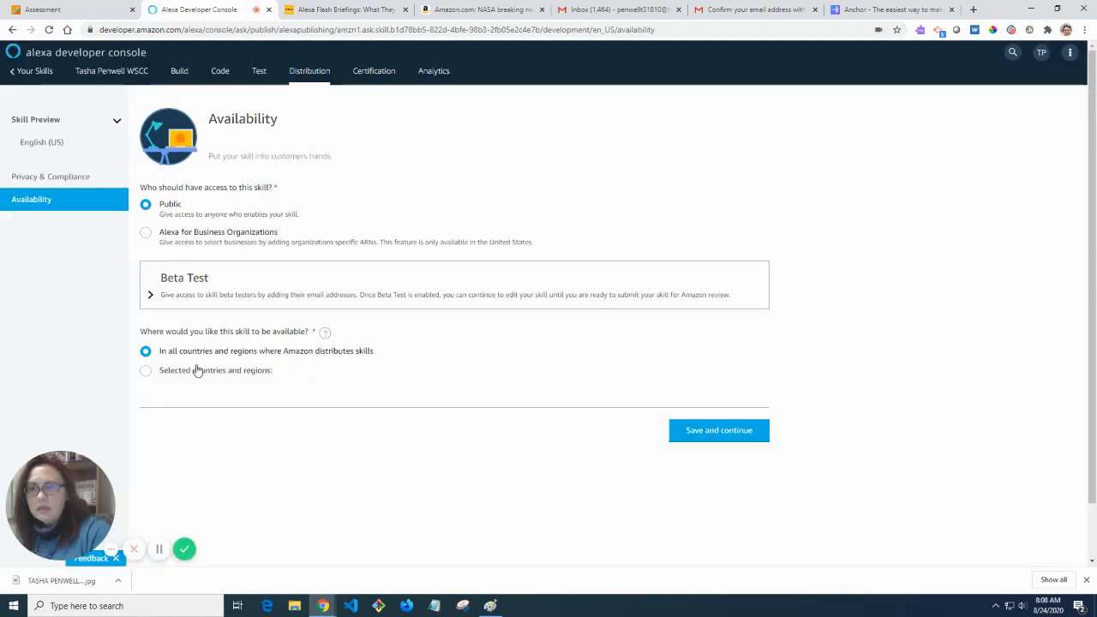
click(709, 437)
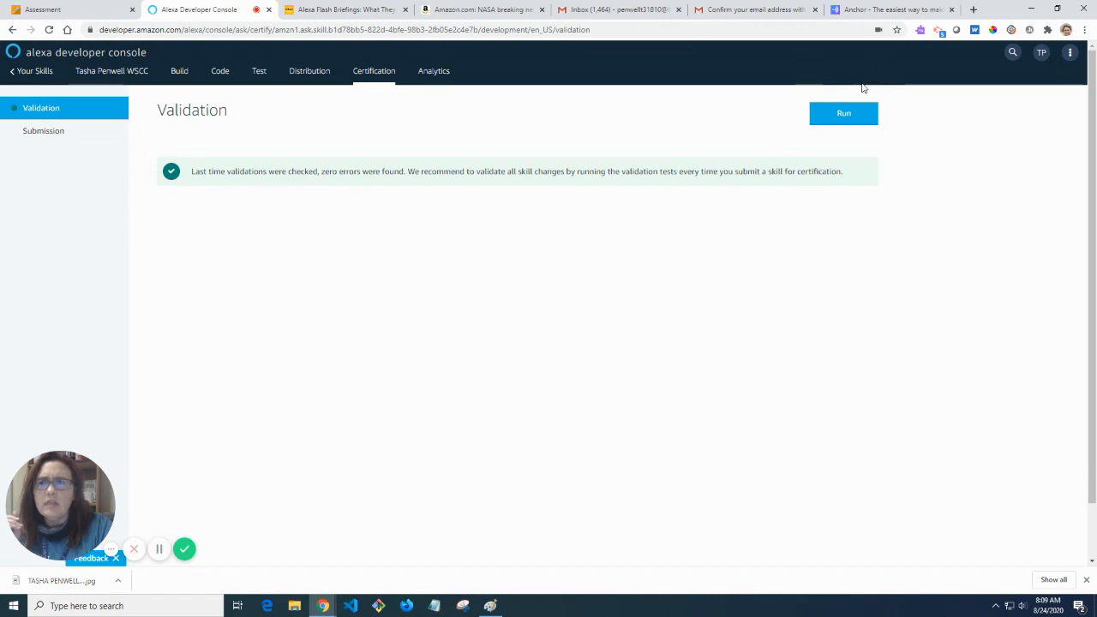
Submit the skill for certification and publishing from the Submission page.
click(45, 141)
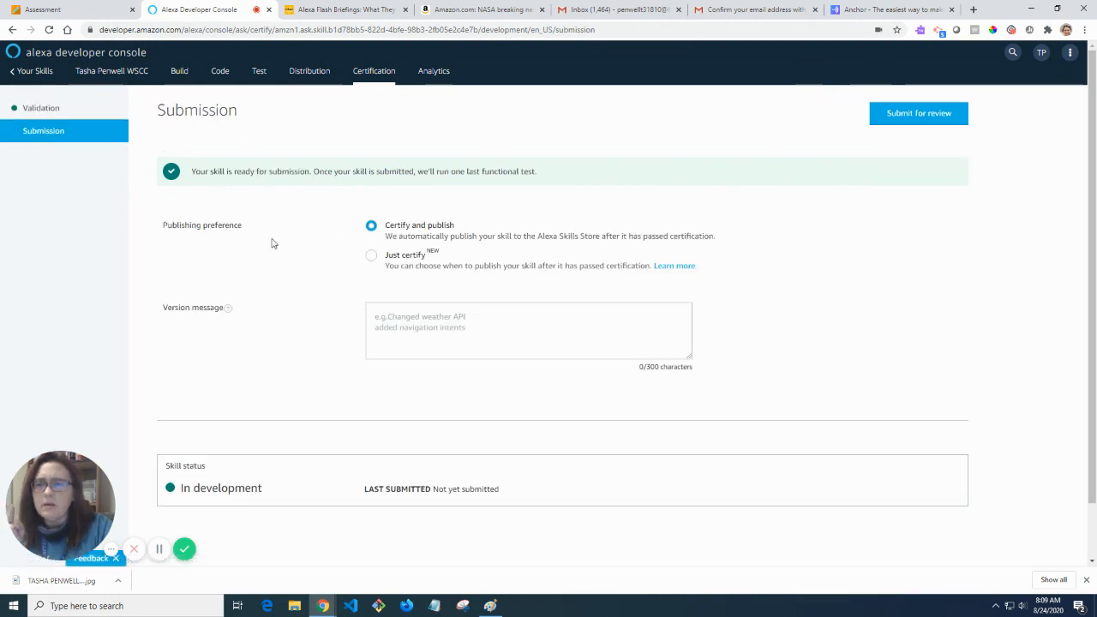
scroll(407, 282, down, 1)
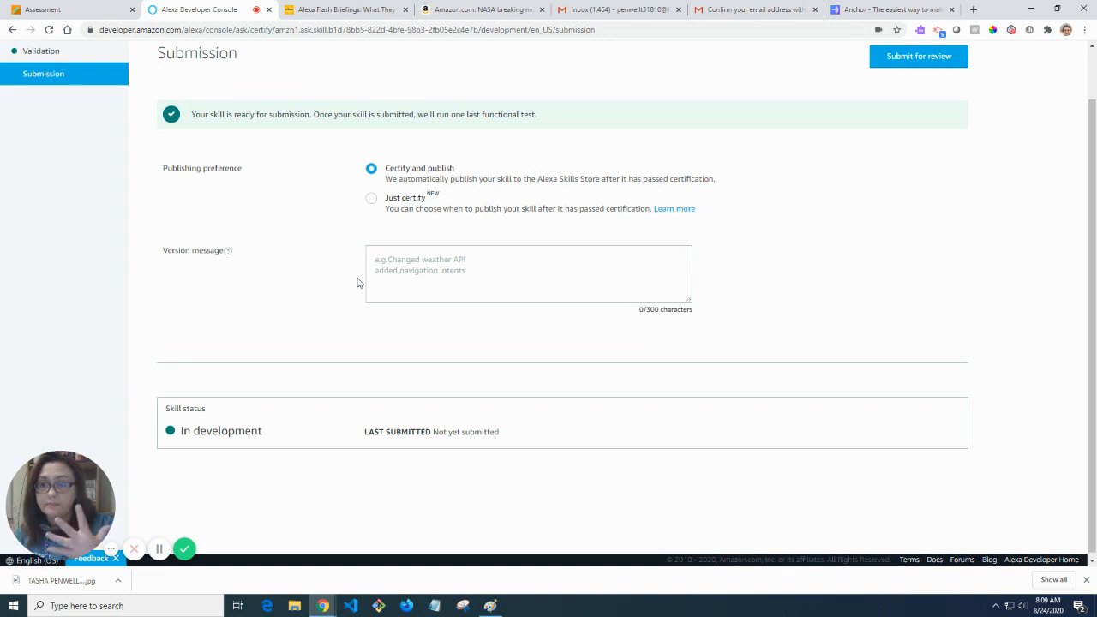
click(423, 265)
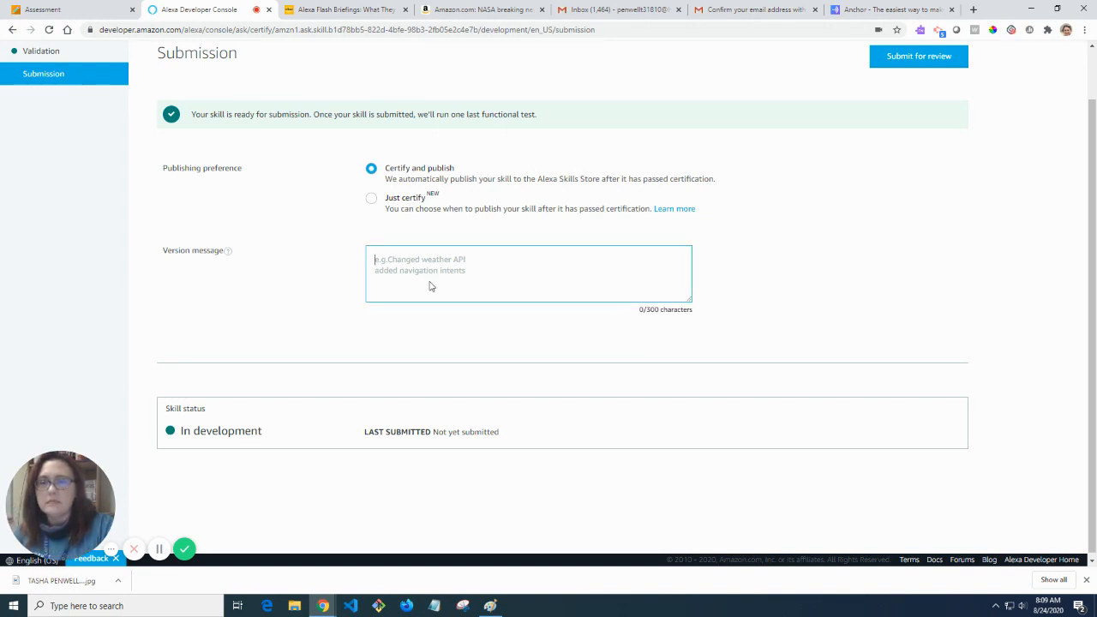
scroll(423, 317, down, 1)
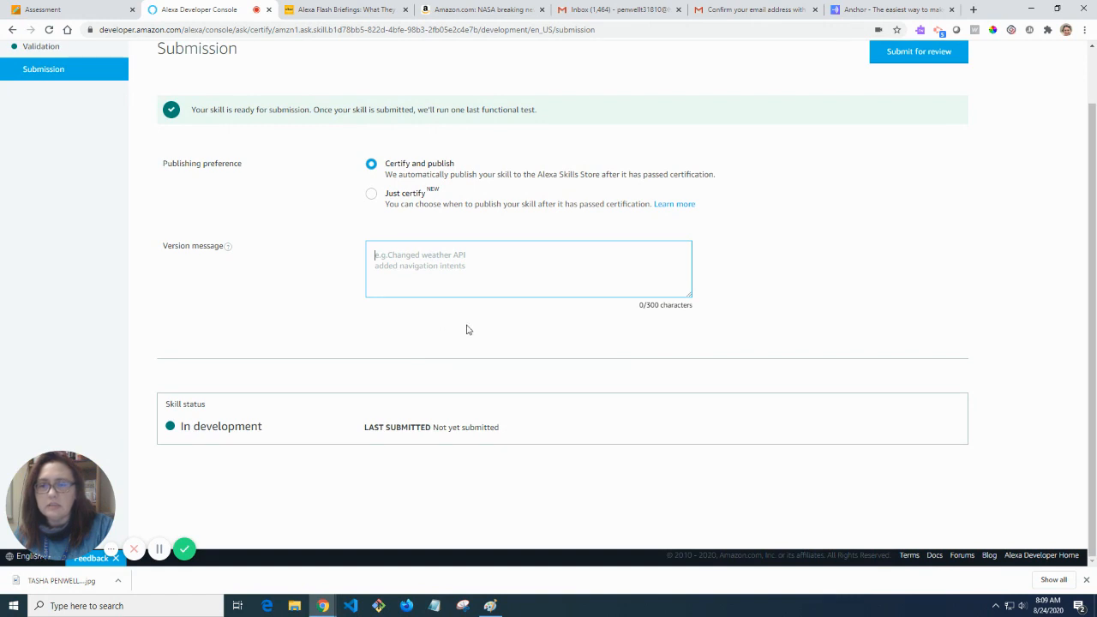
scroll(750, 360, up, 1)
click(926, 122)
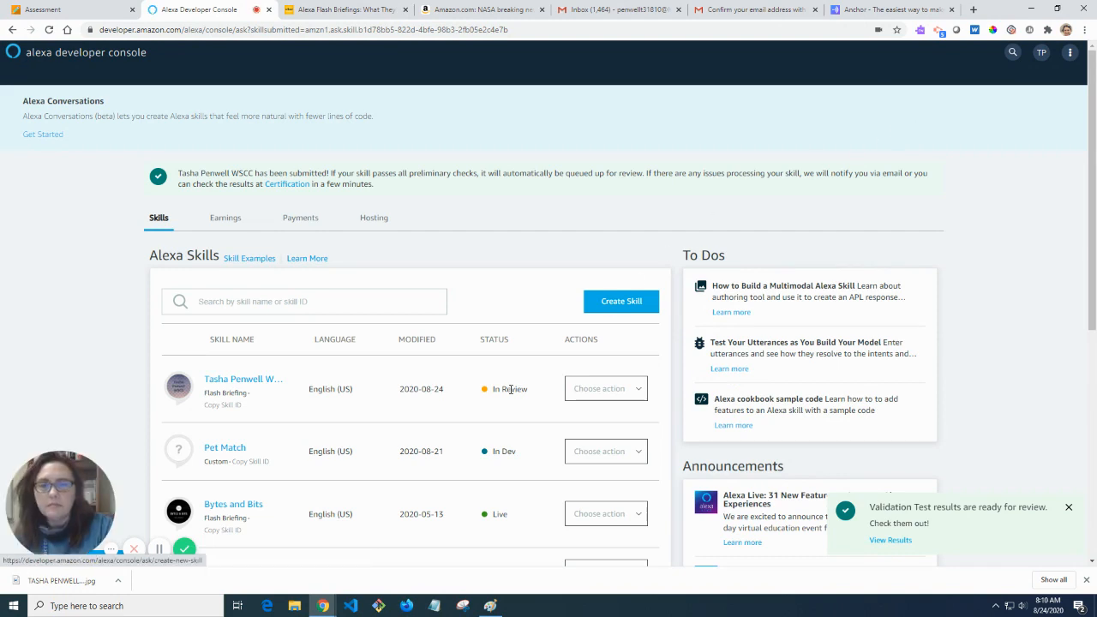
Point out the new skill's In Review status and the live Bytes and Bits skill in the list.
drag(530, 395, 489, 395)
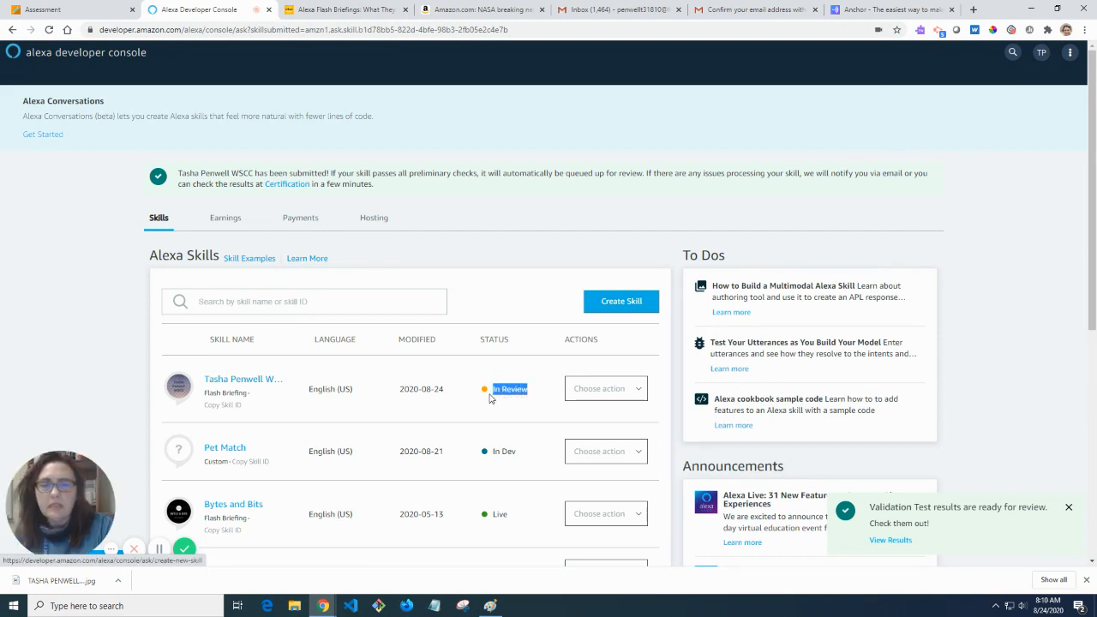
click(478, 407)
scroll(477, 407, down, 1)
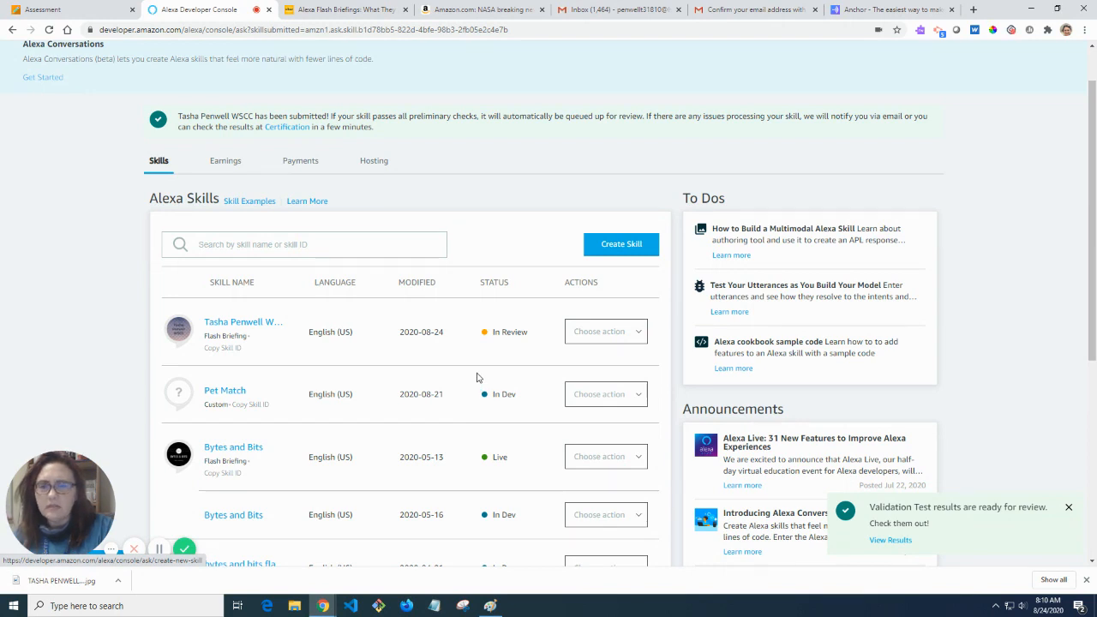
scroll(478, 368, down, 1)
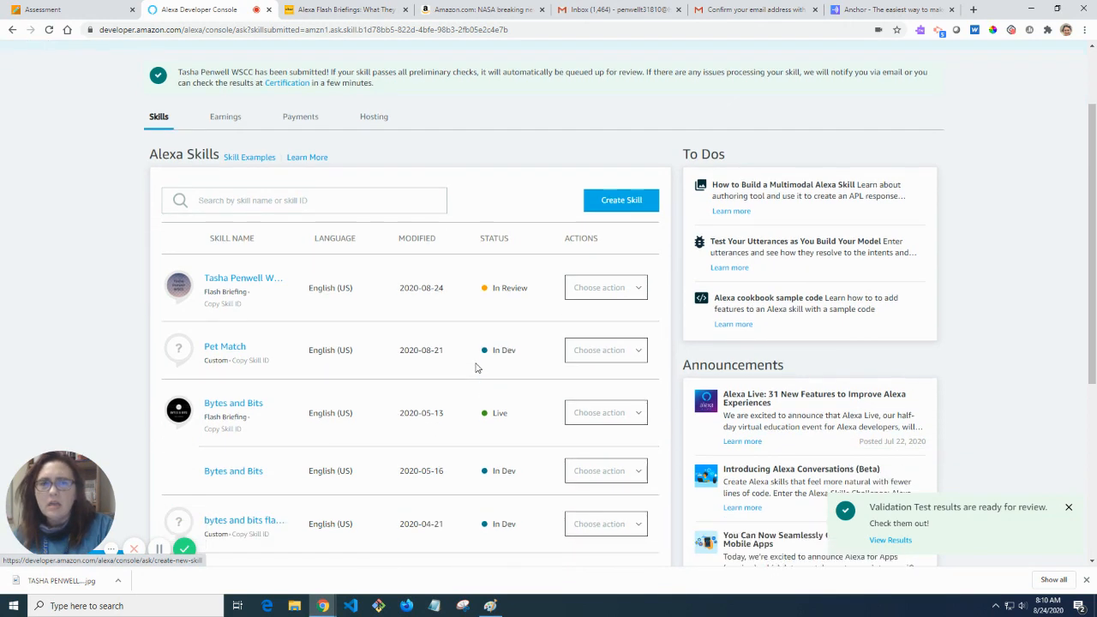
drag(515, 406, 478, 409)
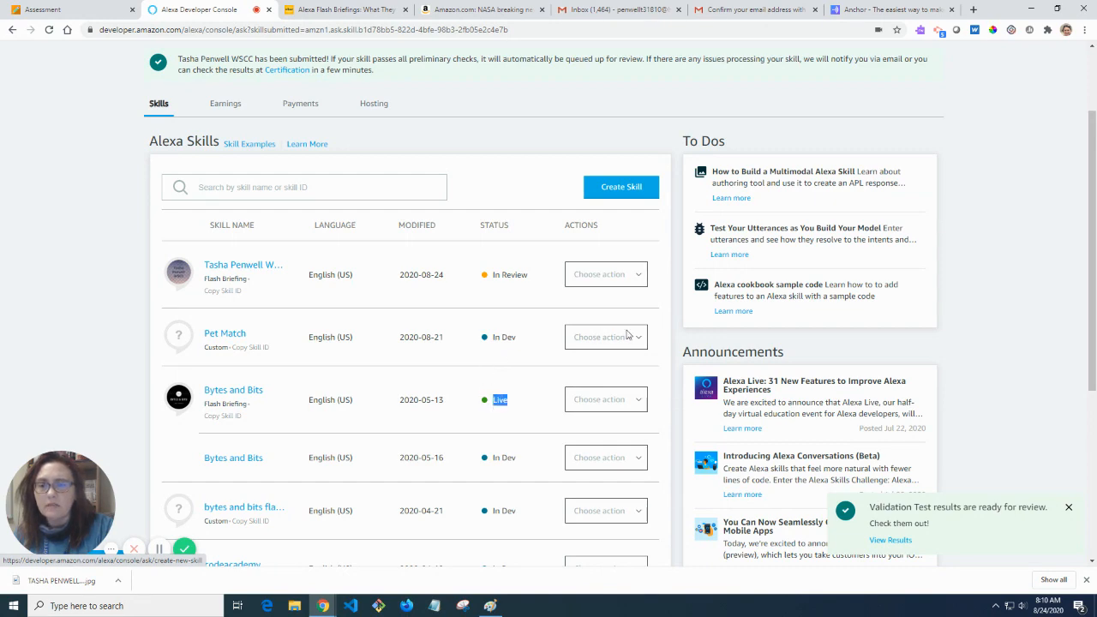
scroll(545, 300, up, 2)
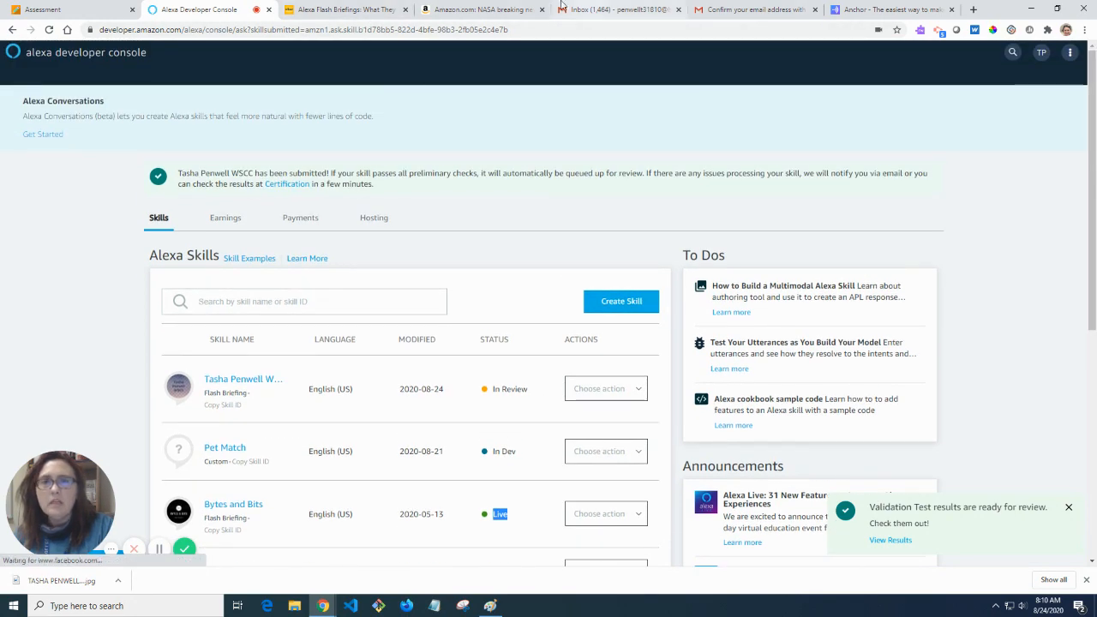
click(519, 15)
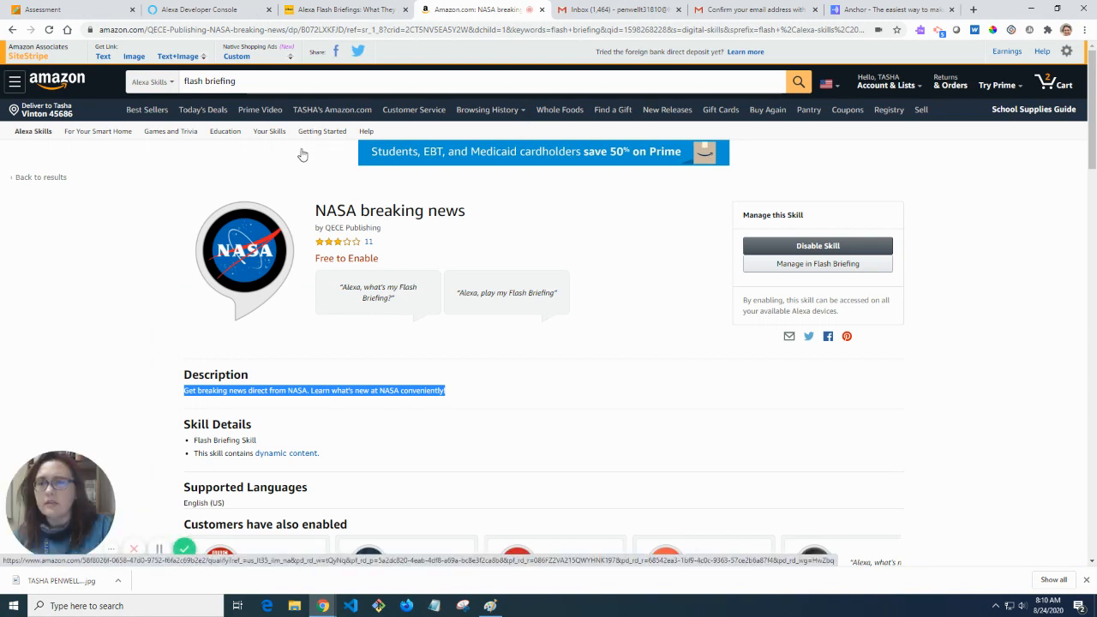
Browse the Your Skills list, then go to the main Alexa Skills storefront.
click(272, 132)
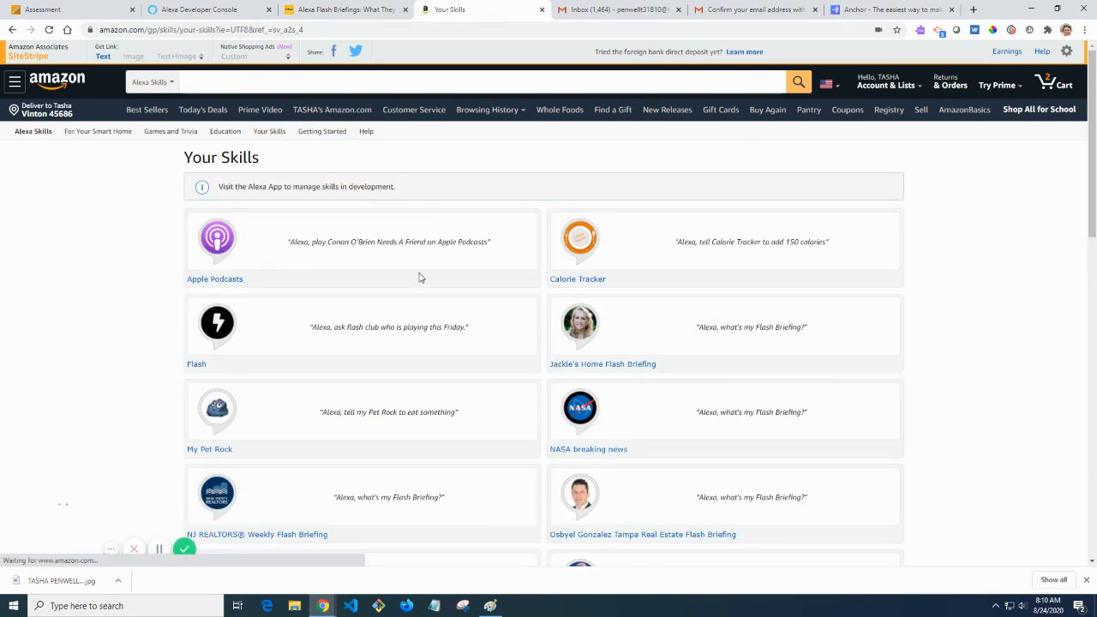
scroll(420, 277, down, 1)
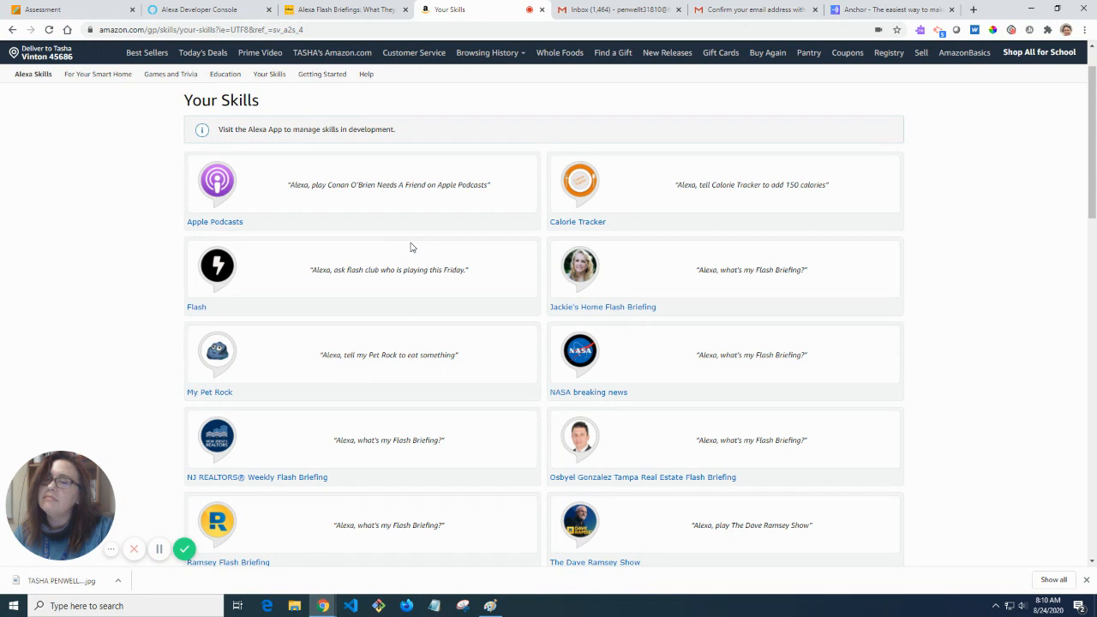
scroll(409, 248, down, 2)
scroll(428, 248, up, 1)
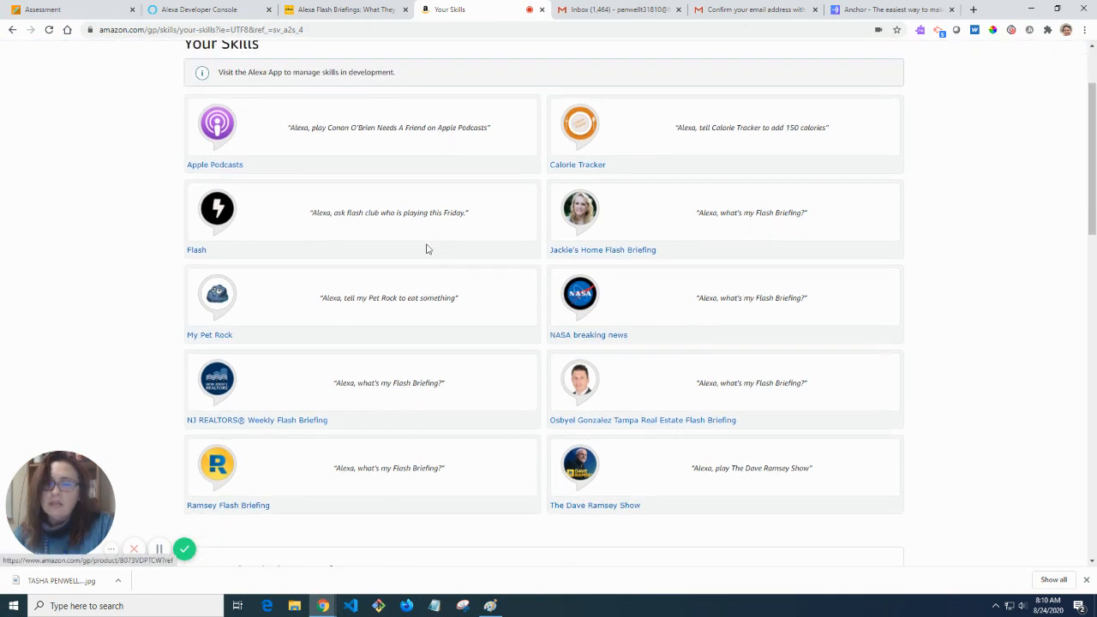
scroll(698, 492, down, 1)
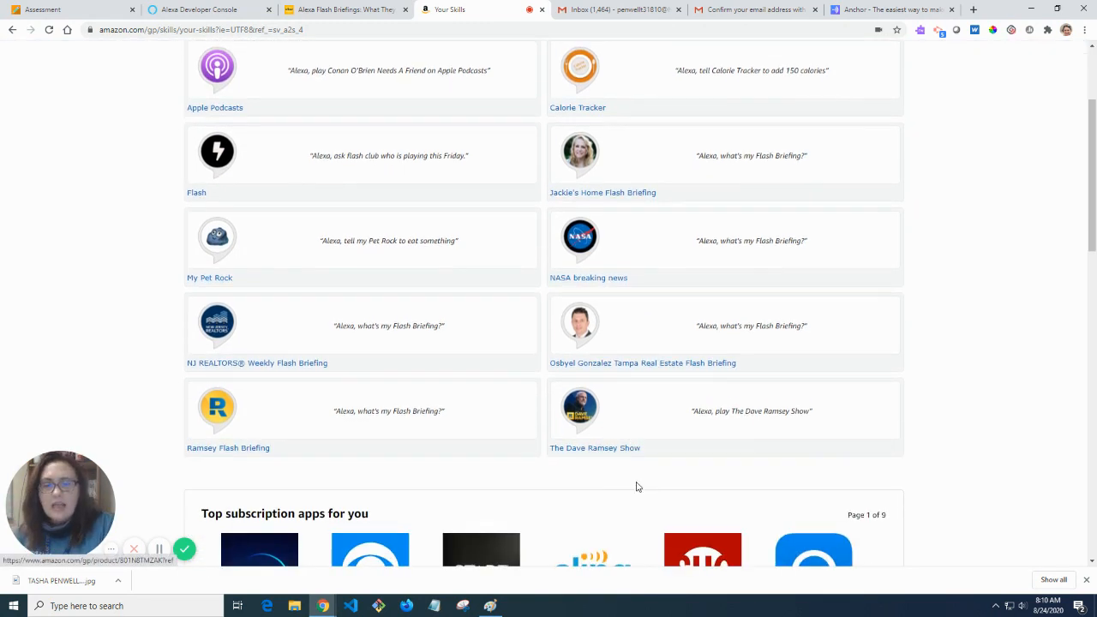
scroll(704, 423, up, 3)
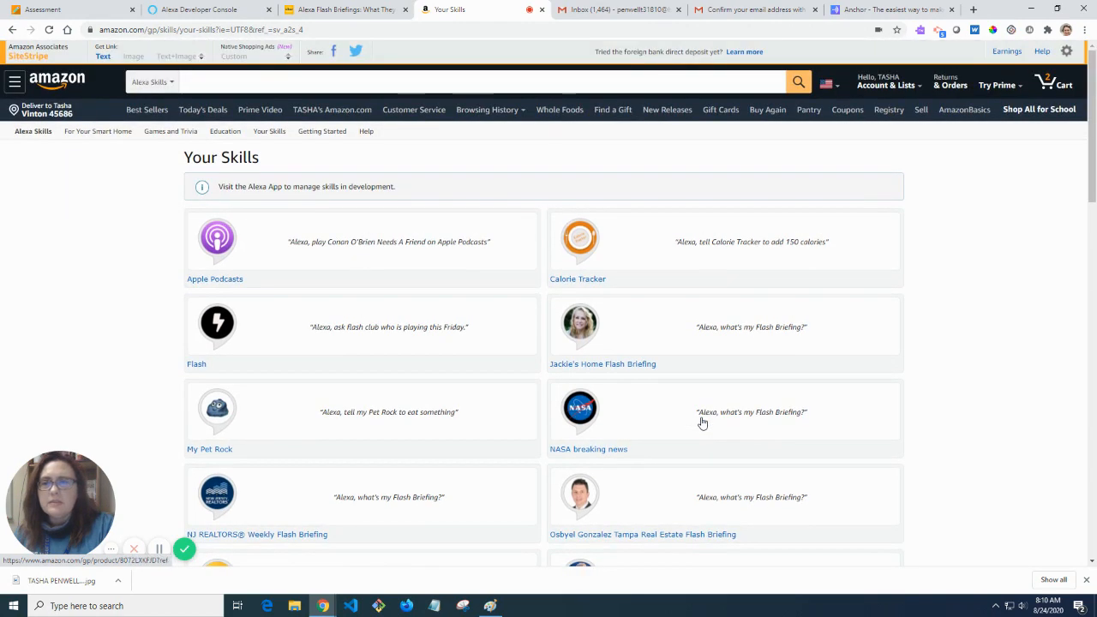
scroll(703, 422, down, 2)
scroll(703, 422, down, 4)
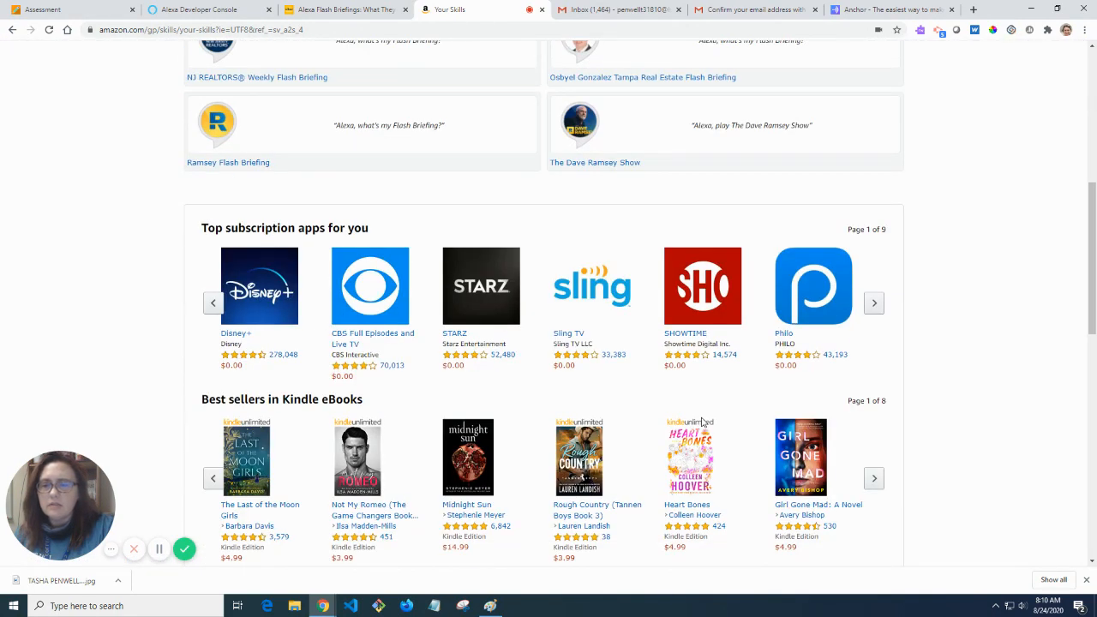
scroll(703, 422, up, 3)
scroll(702, 421, up, 3)
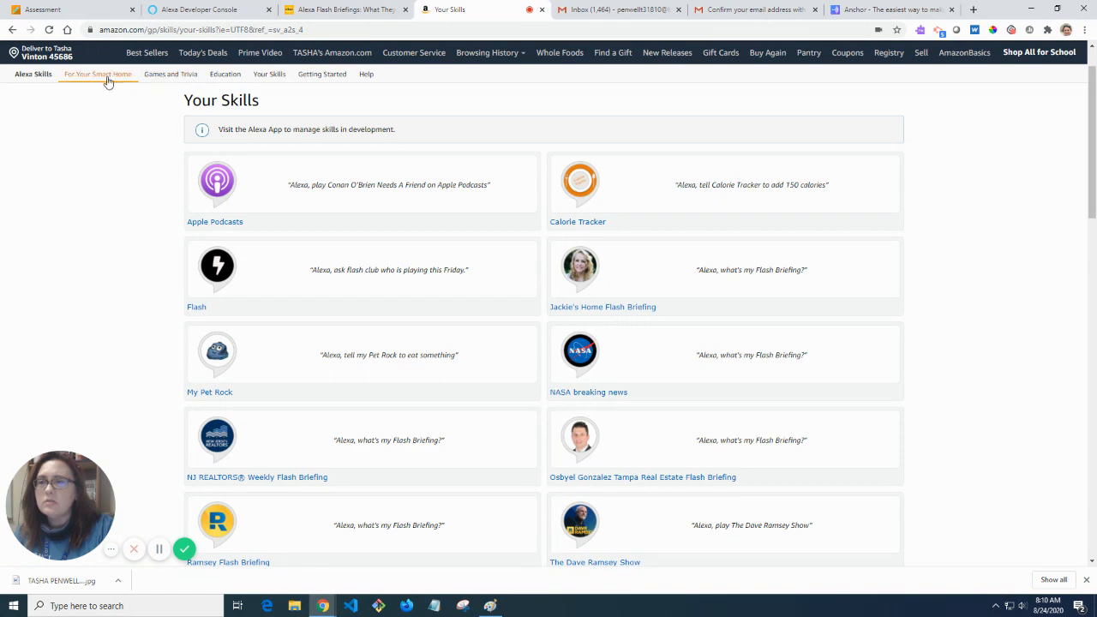
click(34, 75)
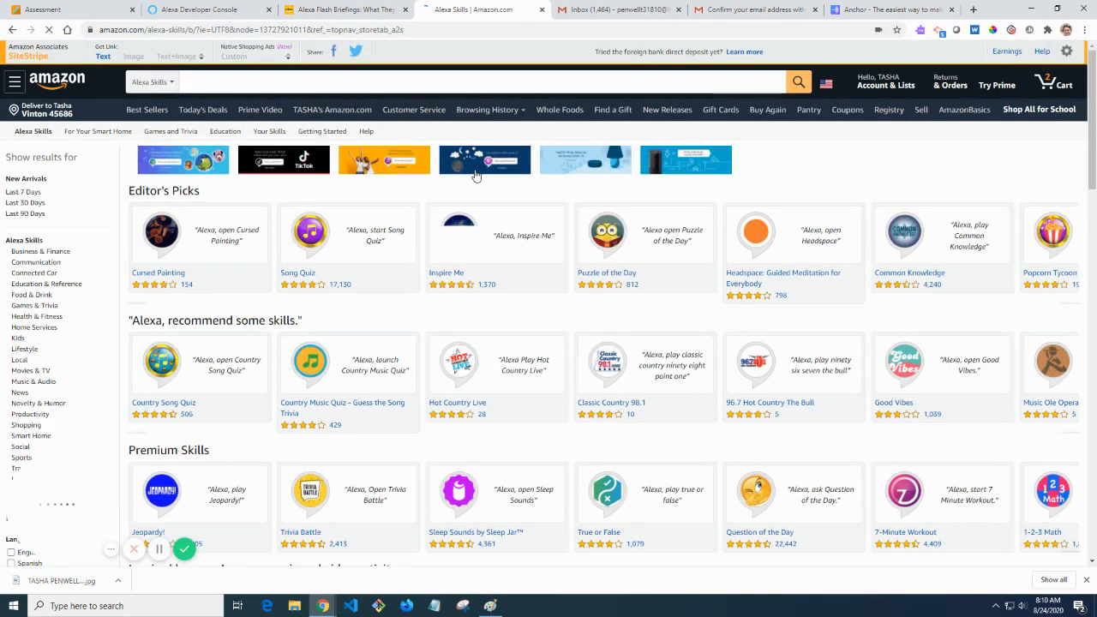
Search 'hocking college' and enable the Hocking College Computer Science News skill.
click(350, 82)
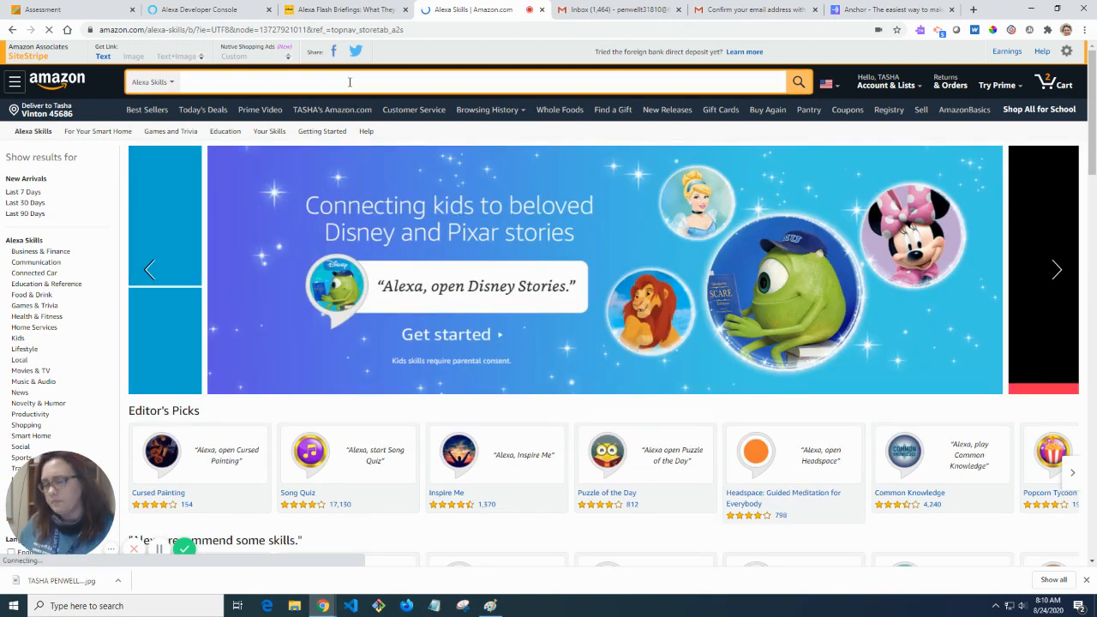
text(h)
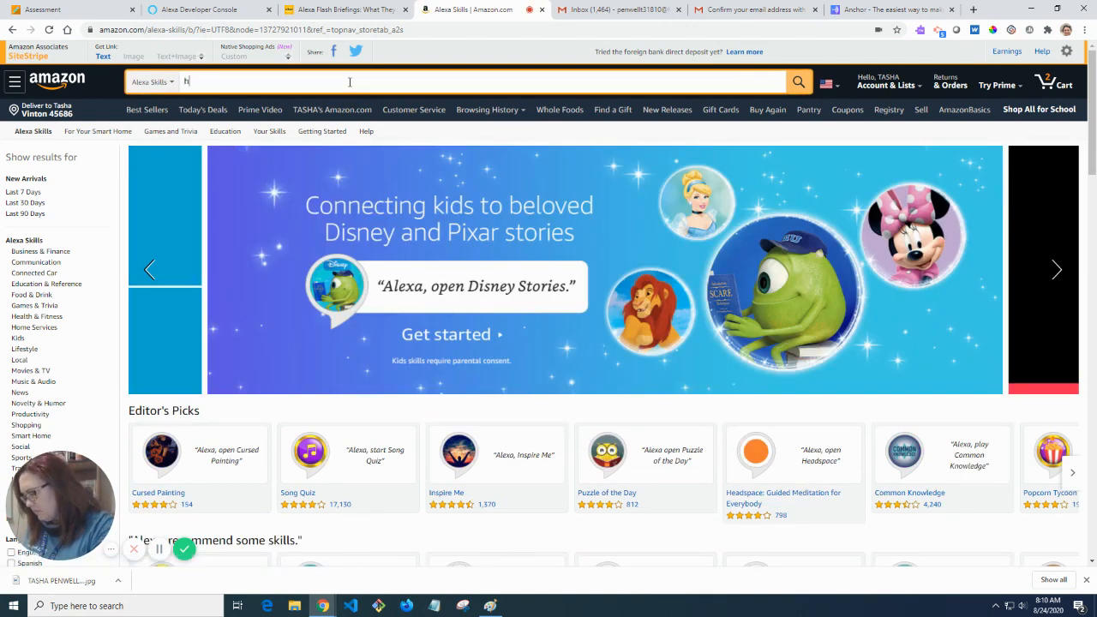
text(ocking colleg)
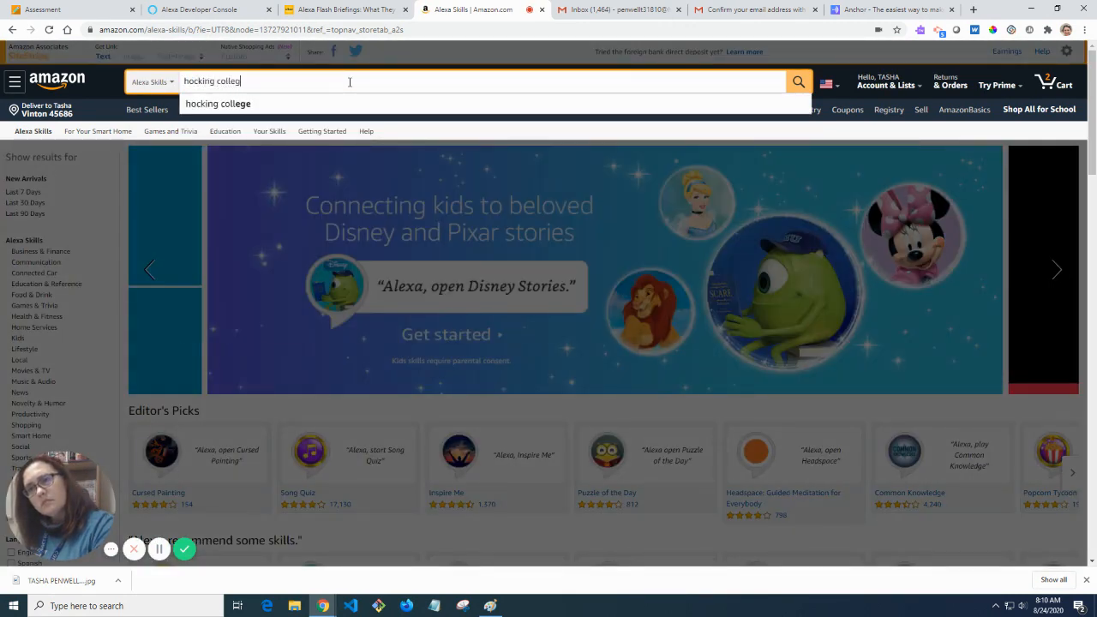
text(e)
key(Return)
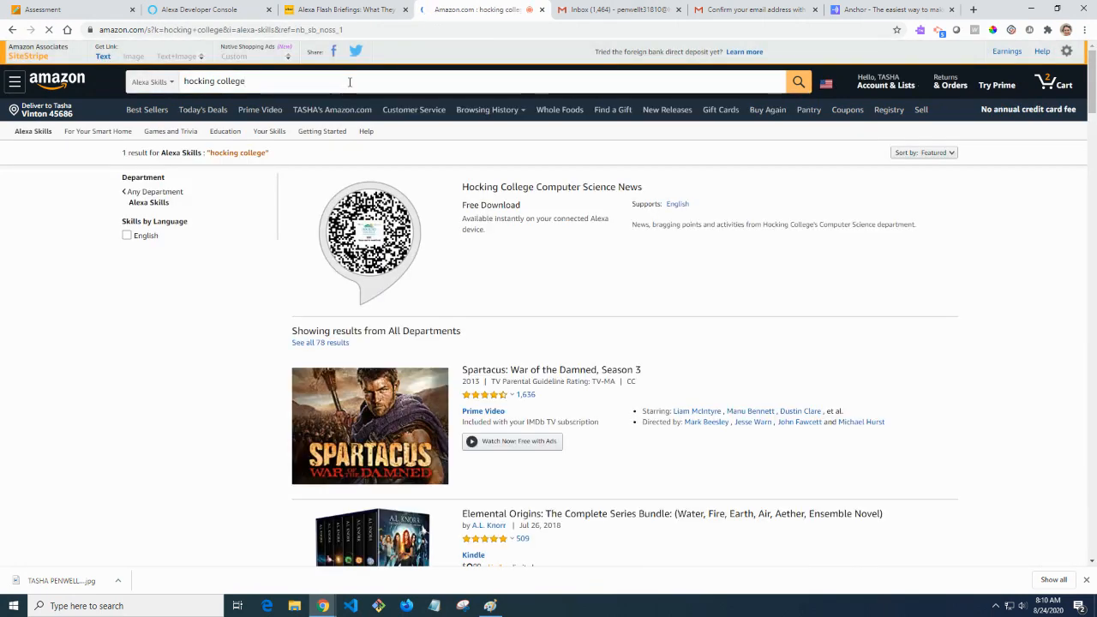
click(574, 190)
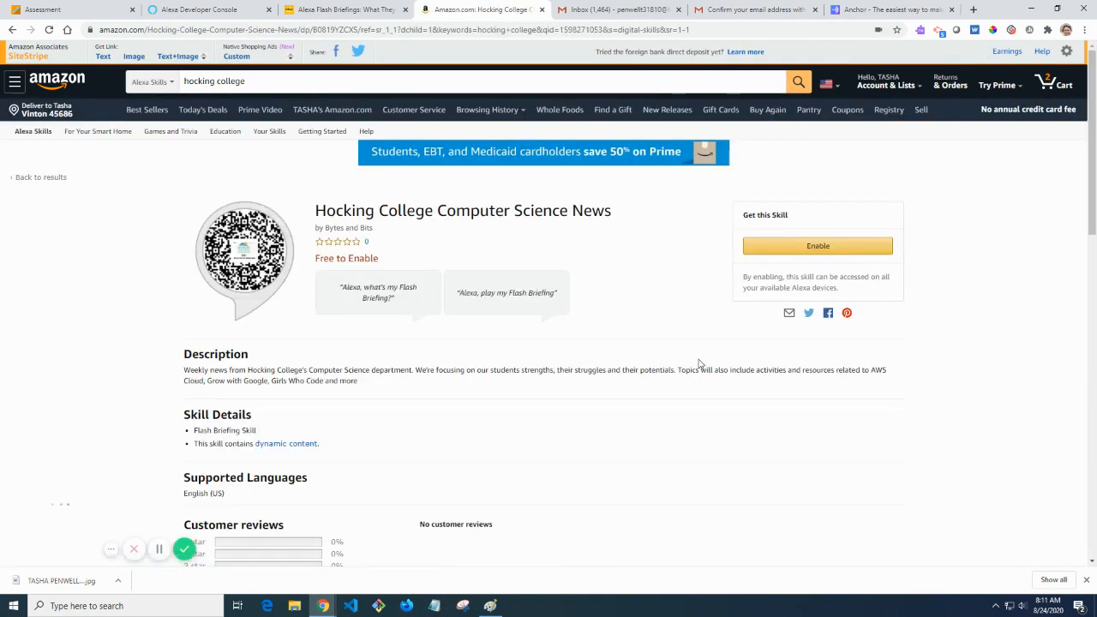
click(815, 248)
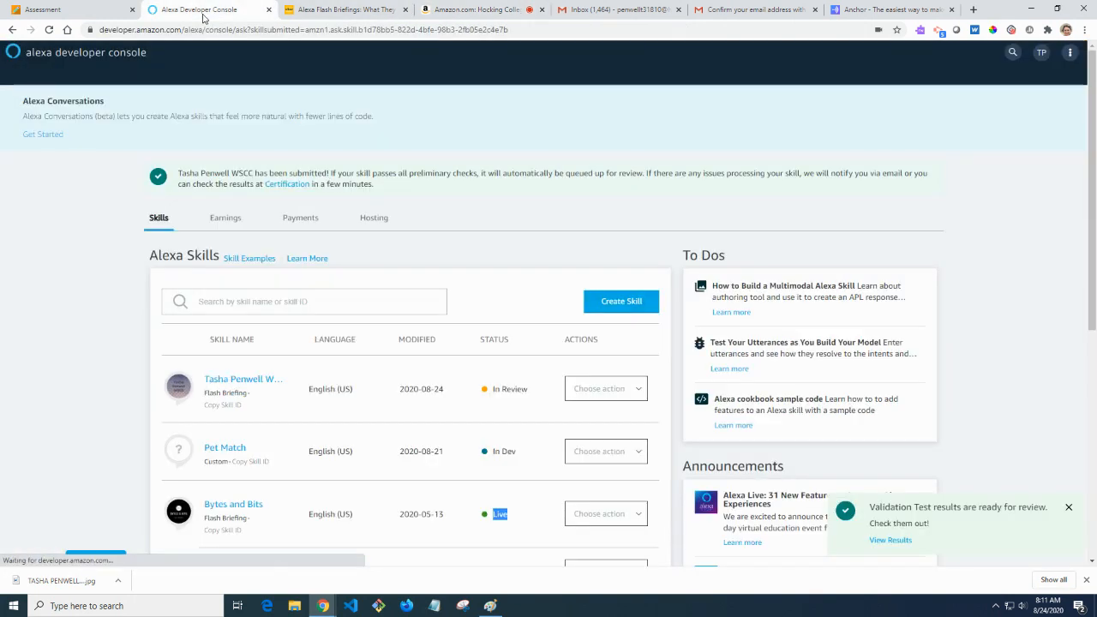
Check the Developer Console skills list, return to the skill page, and open a new tab.
click(199, 9)
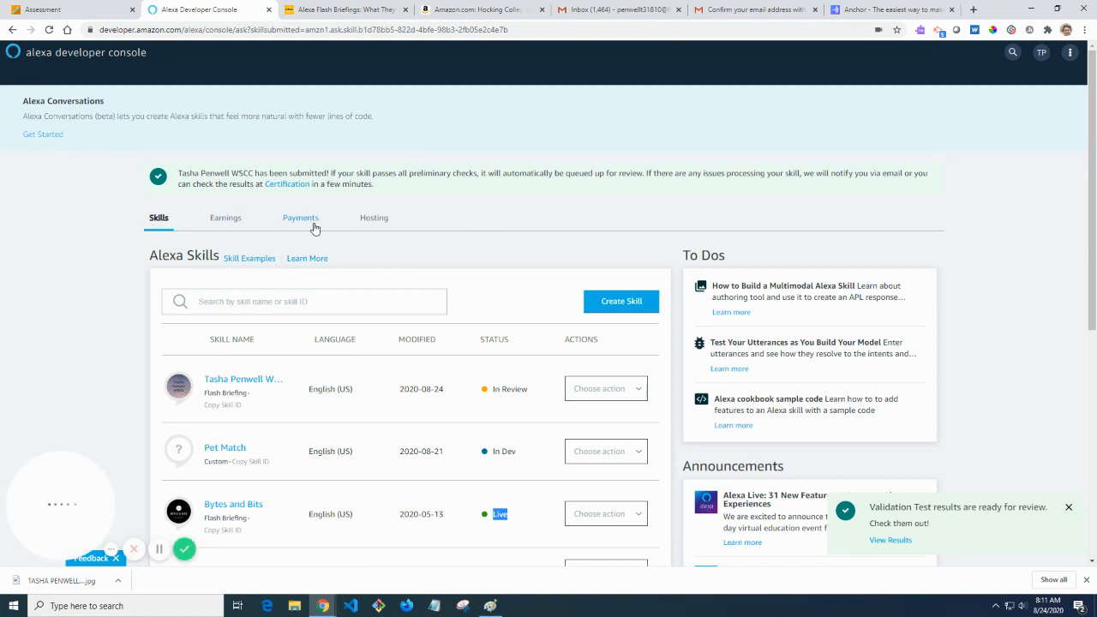
click(480, 10)
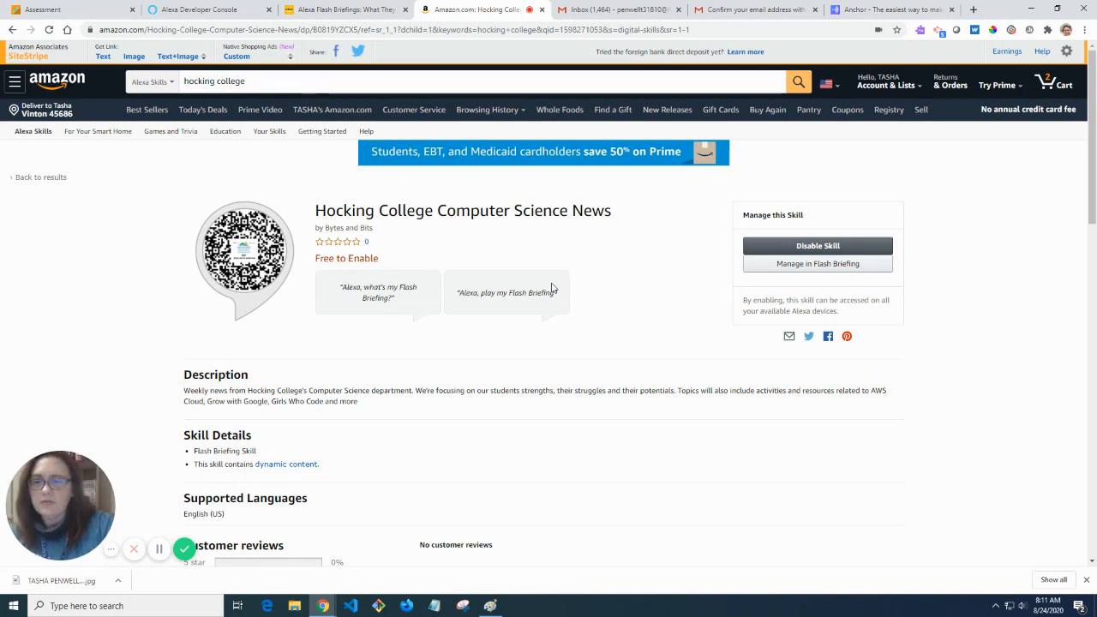
scroll(571, 369, down, 2)
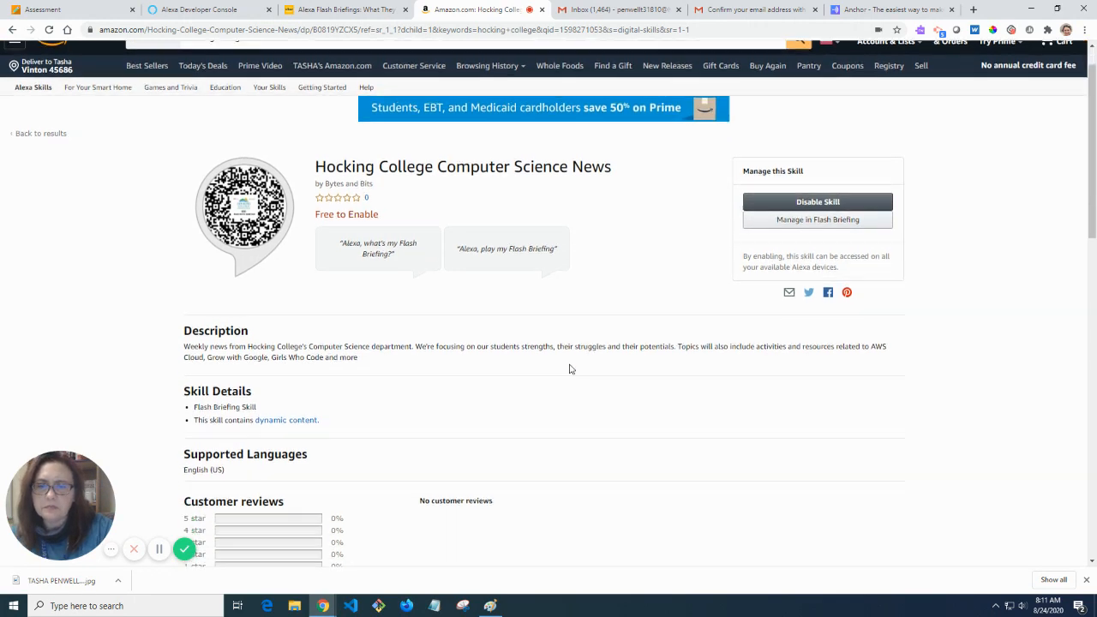
scroll(571, 369, down, 3)
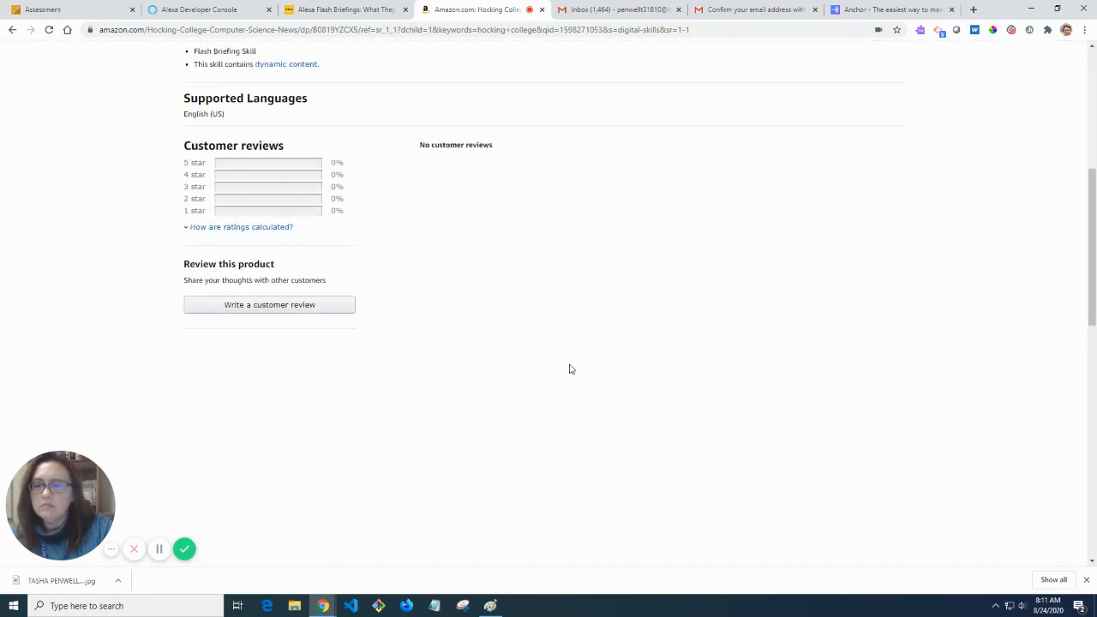
scroll(571, 369, up, 4)
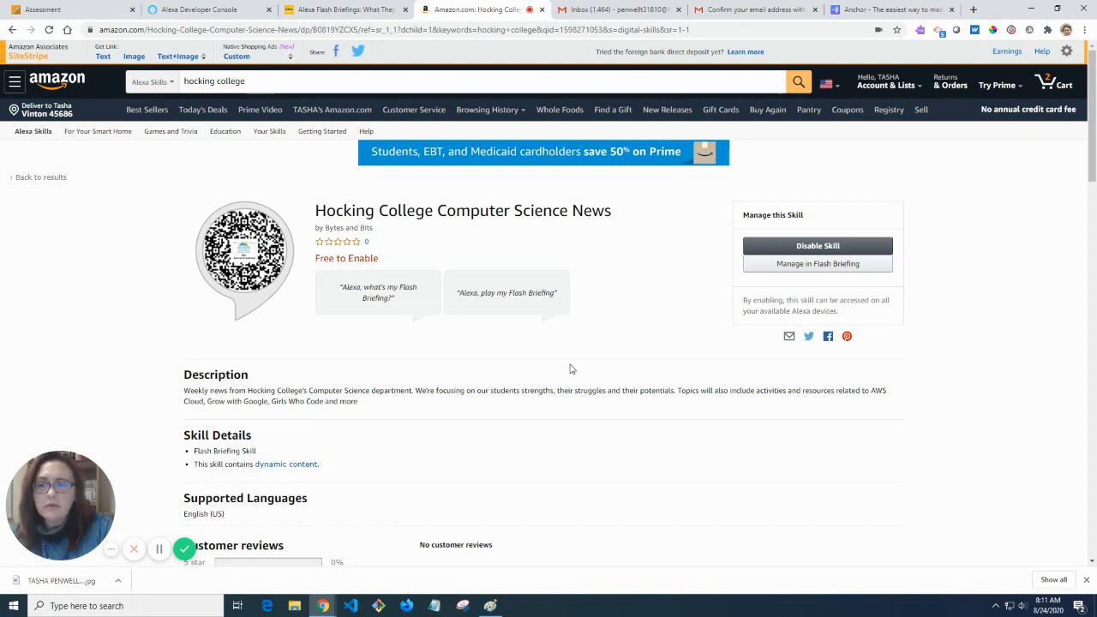
click(979, 12)
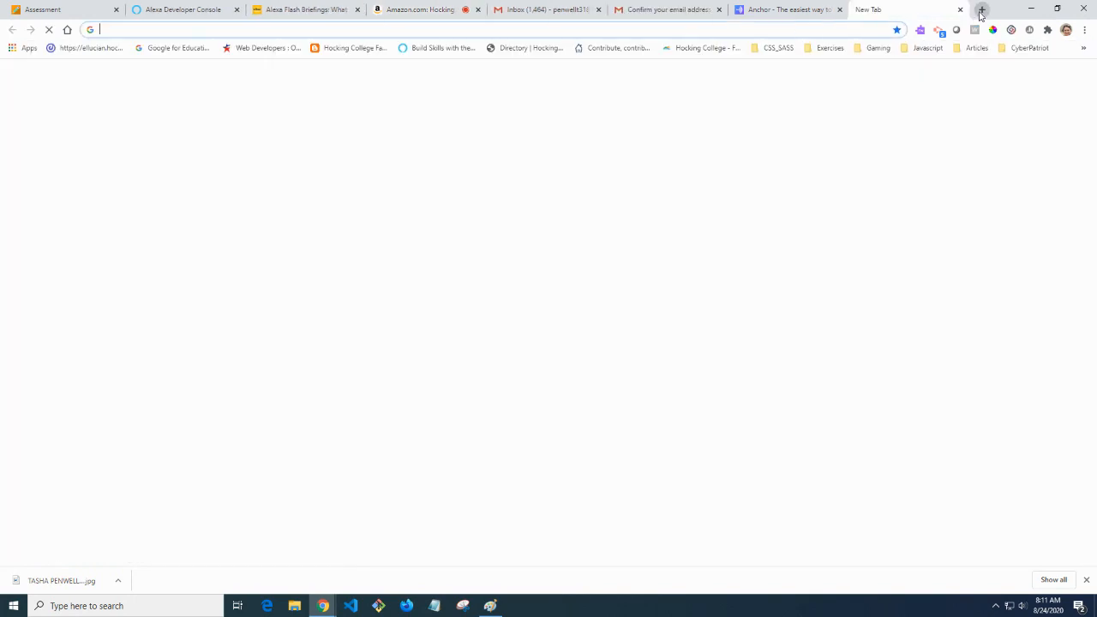
Search for AWS Educate, open its site and view the educator registration before going back.
text(aws)
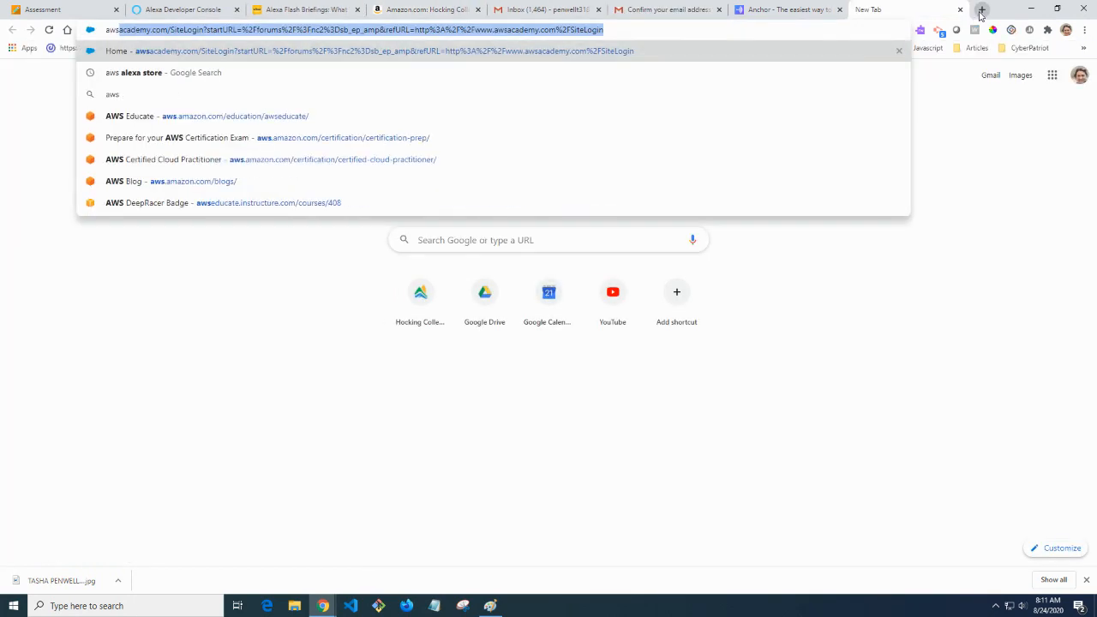
text( educ)
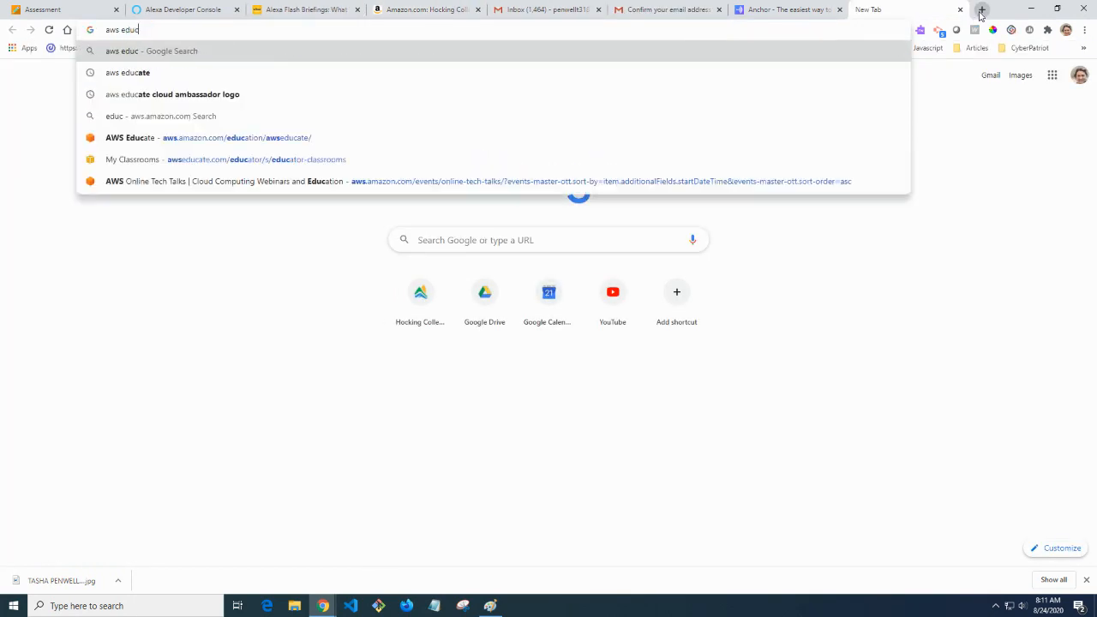
text(ate)
key(Return)
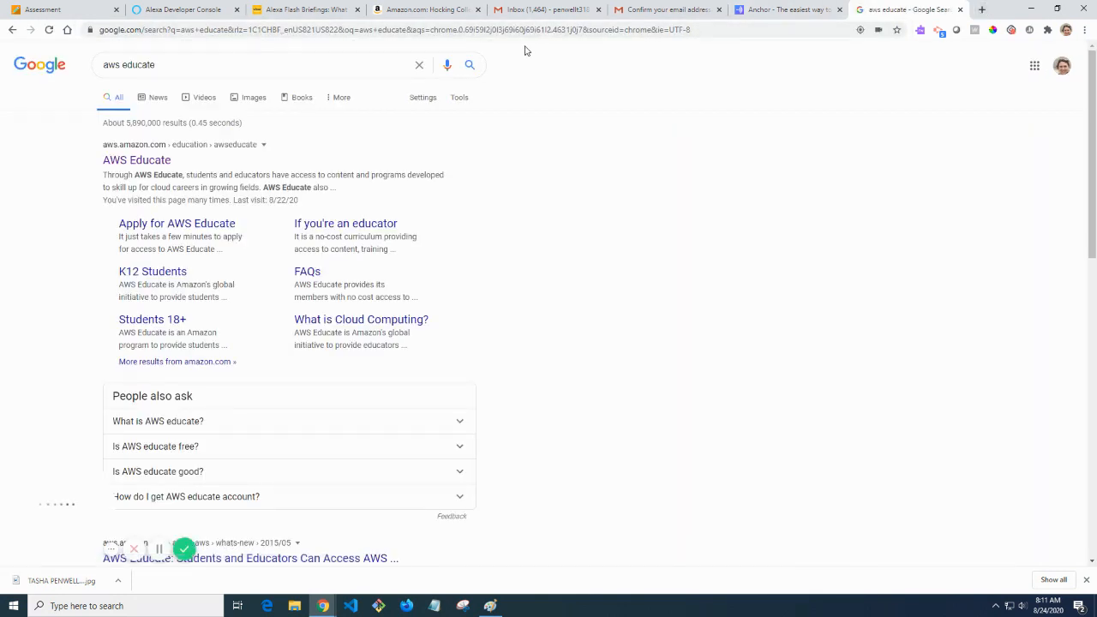
click(148, 162)
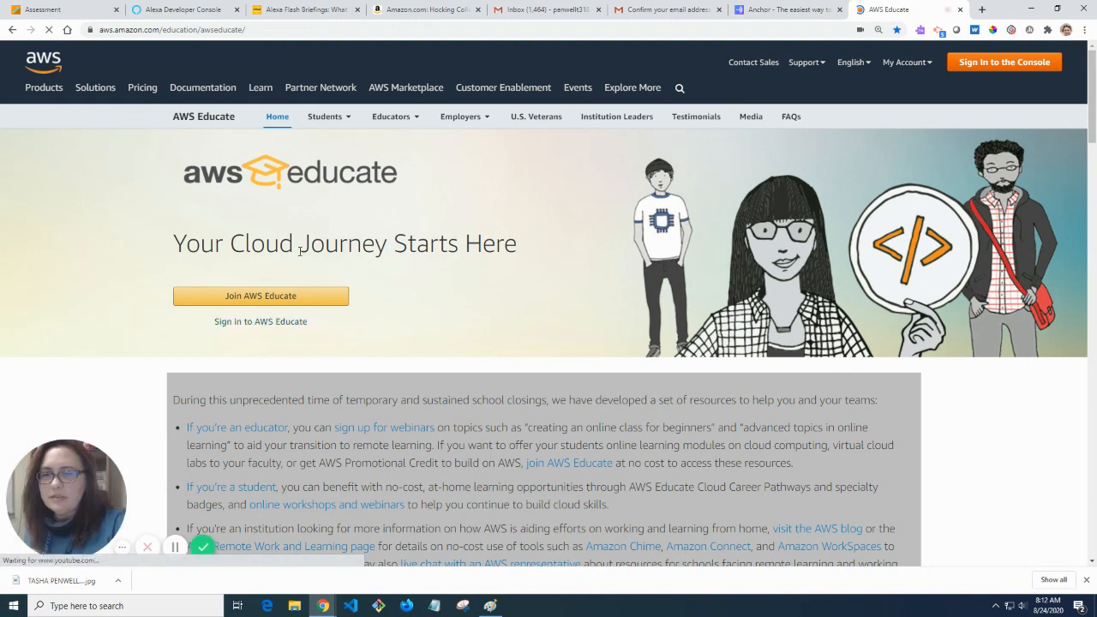
click(312, 298)
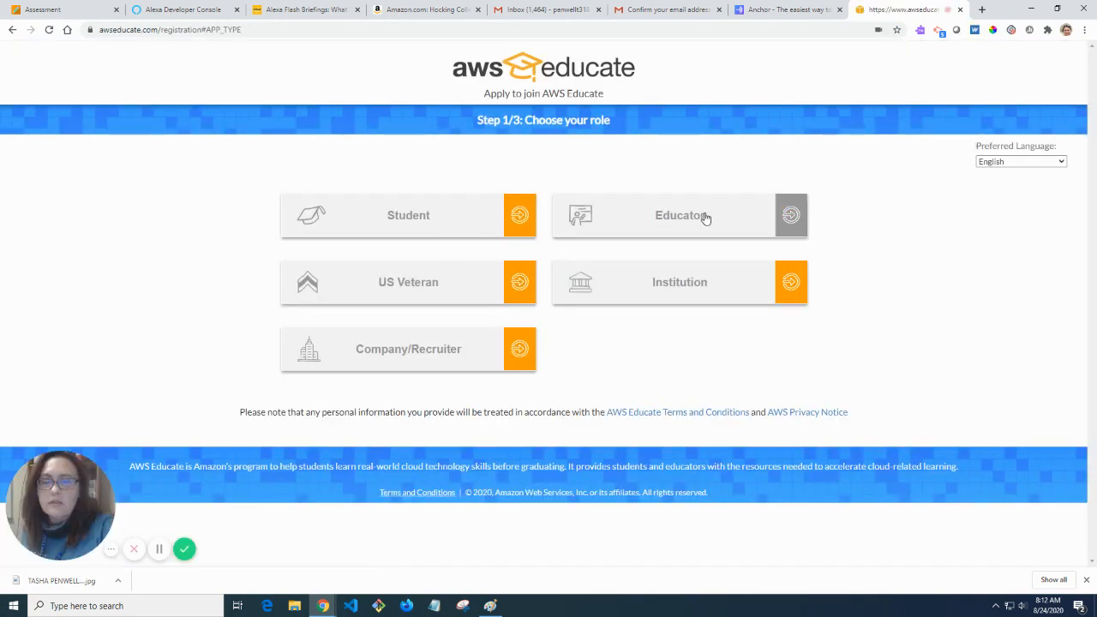
click(705, 218)
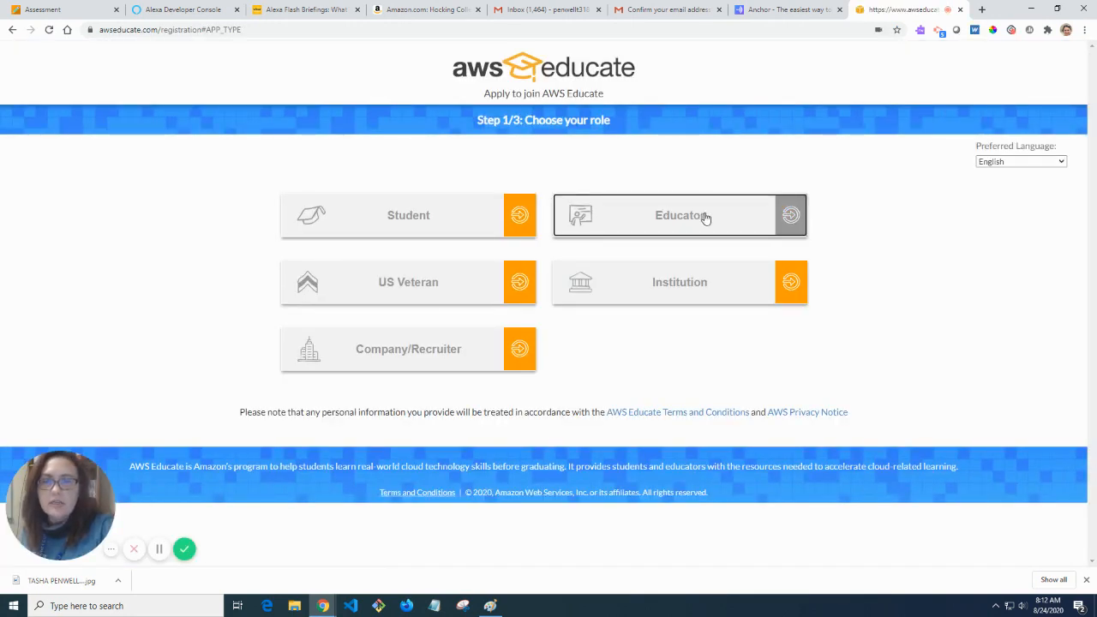
scroll(437, 381, down, 3)
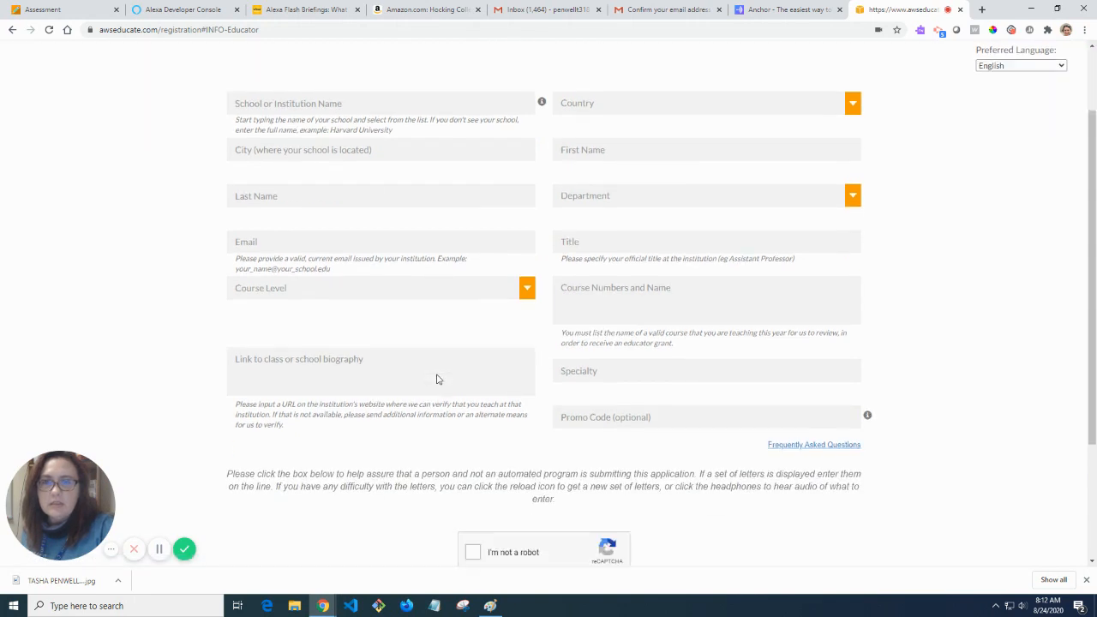
scroll(438, 380, up, 3)
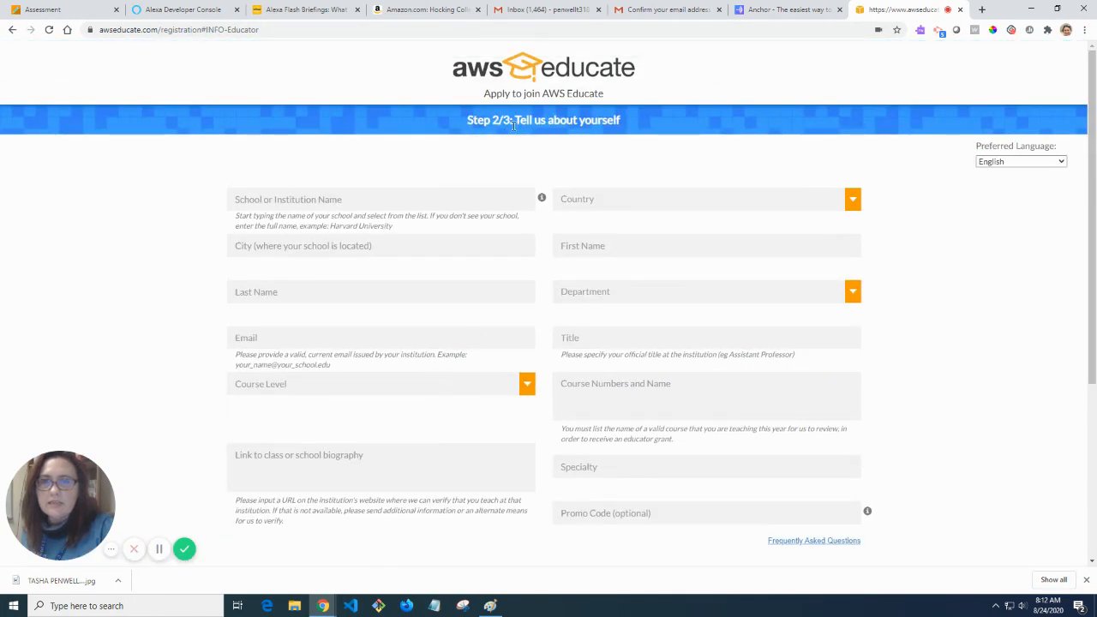
click(12, 32)
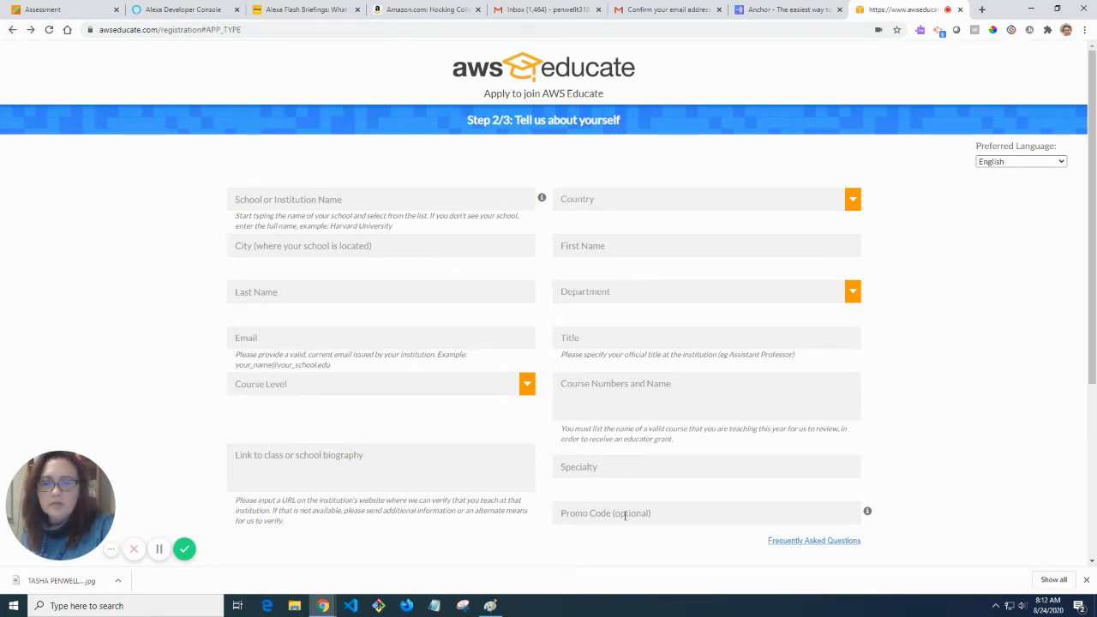
click(12, 29)
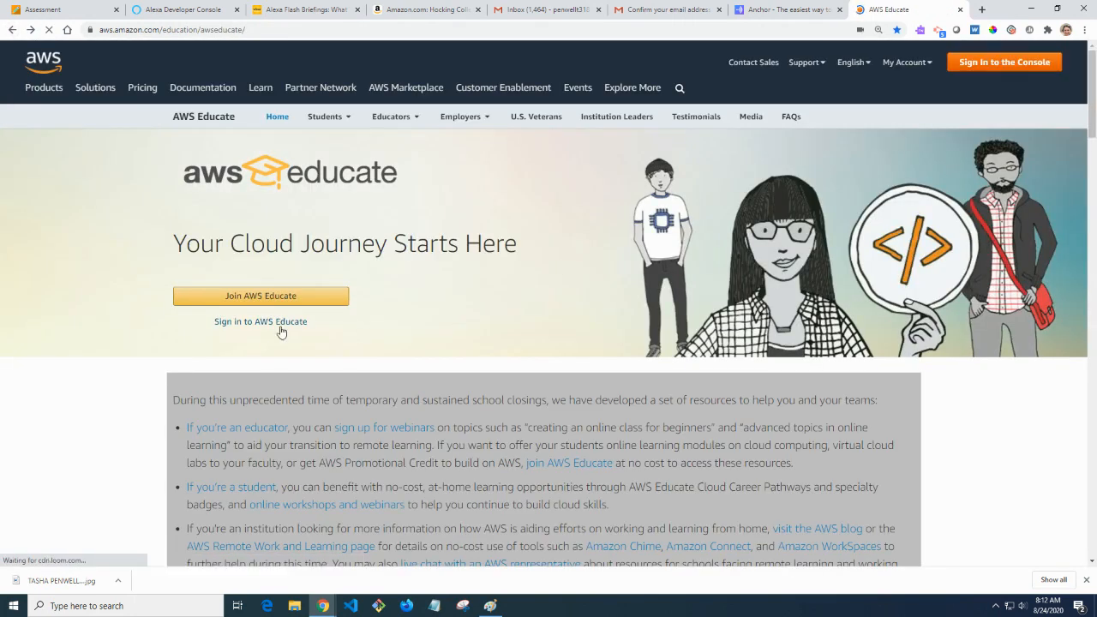
Sign in to AWS Educate and open Student Badges from Professional Resources.
click(284, 324)
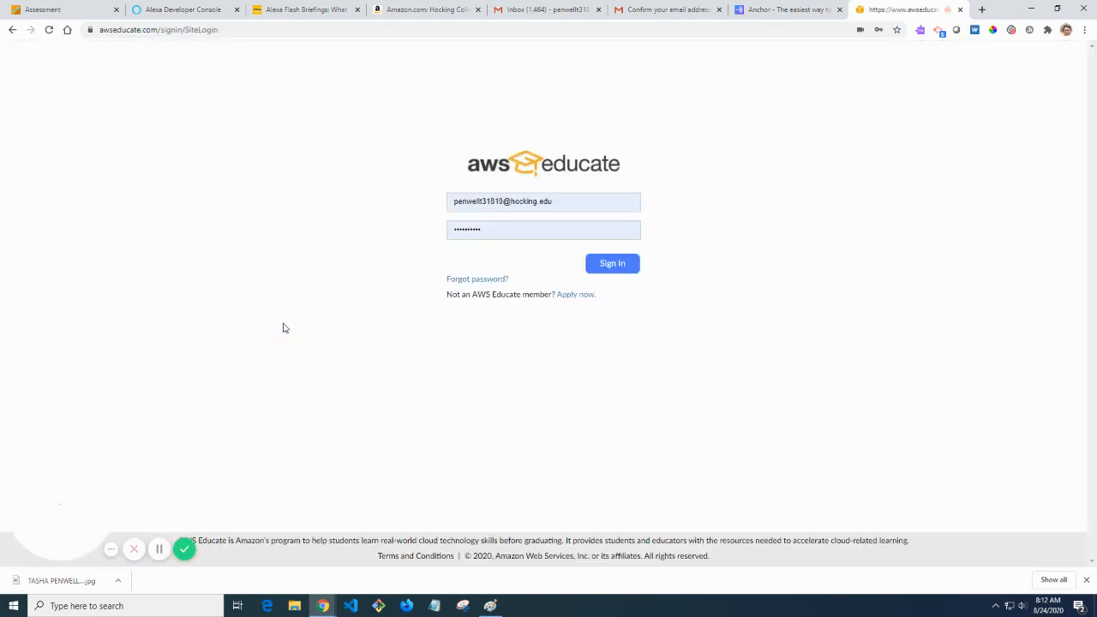
click(619, 264)
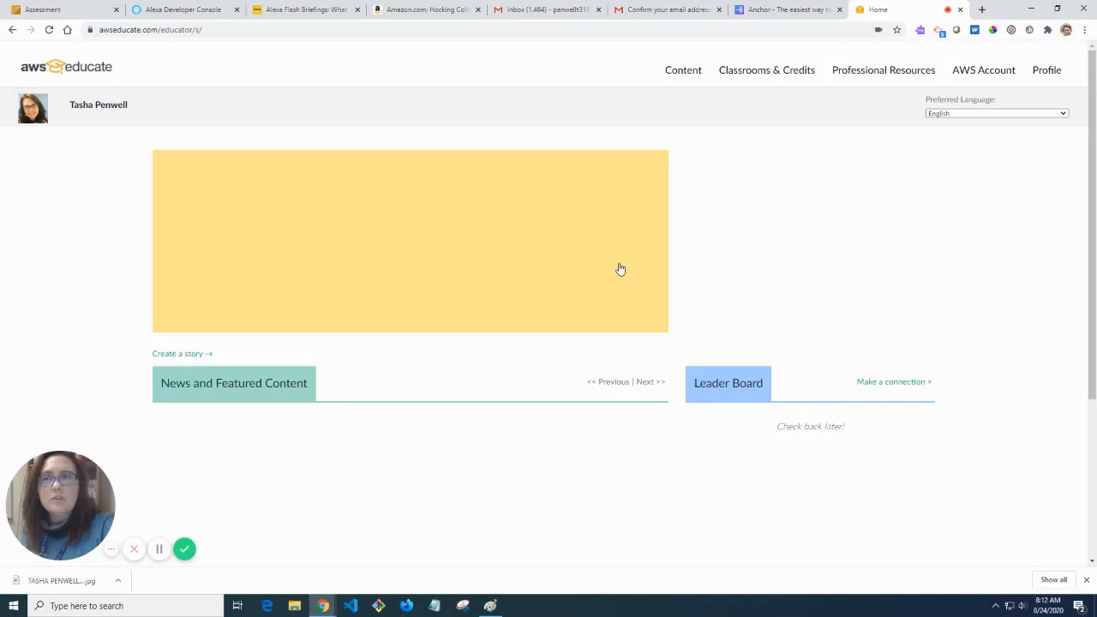
click(786, 69)
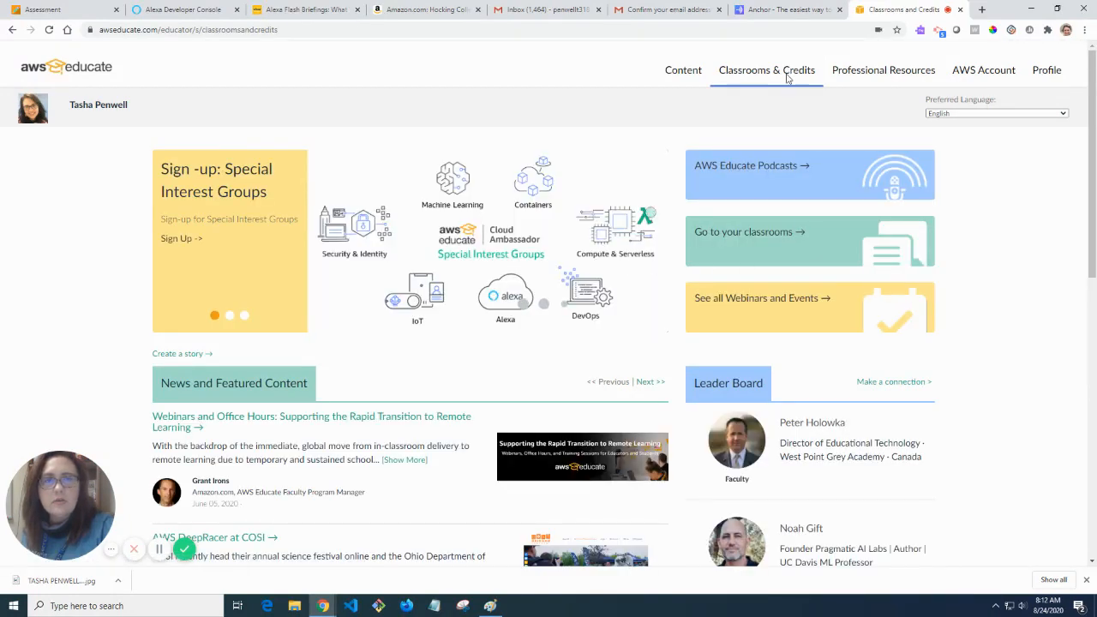
click(853, 83)
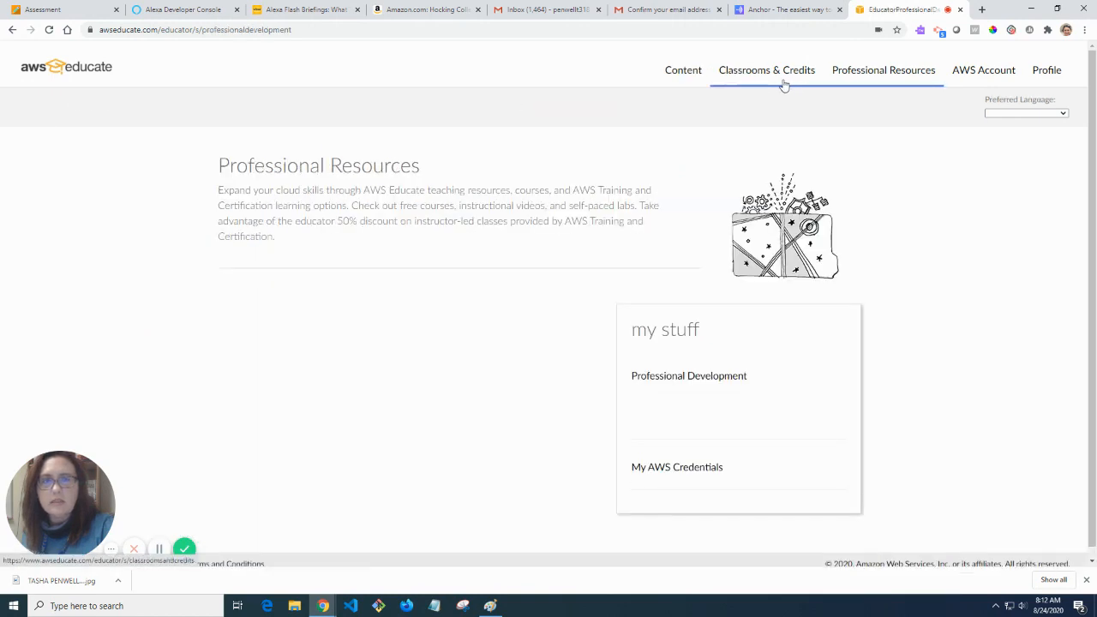
scroll(353, 458, down, 2)
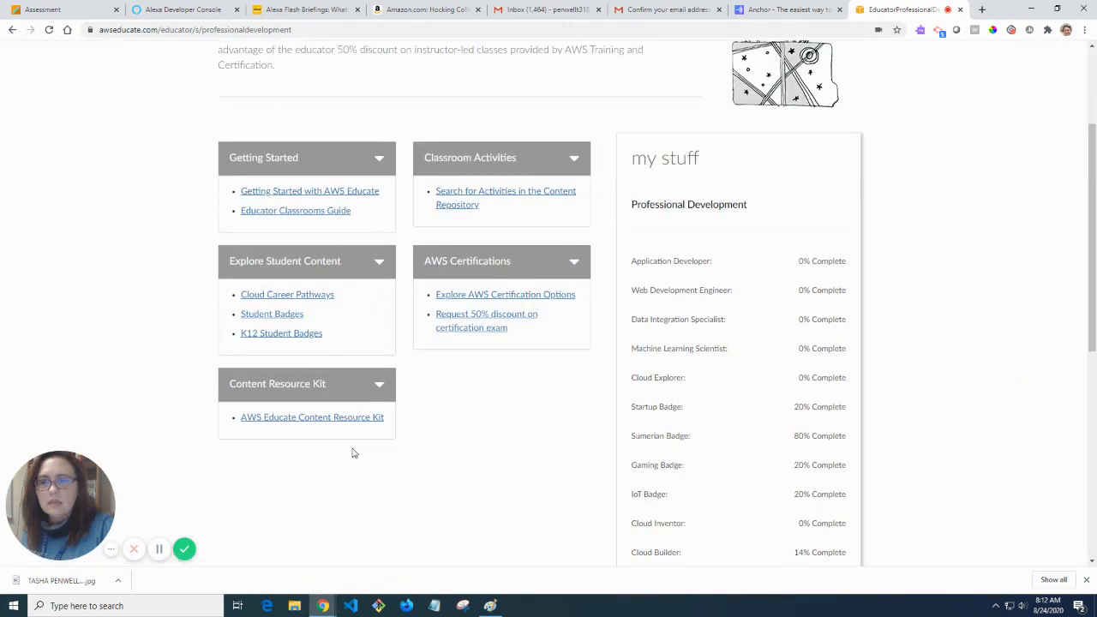
click(279, 316)
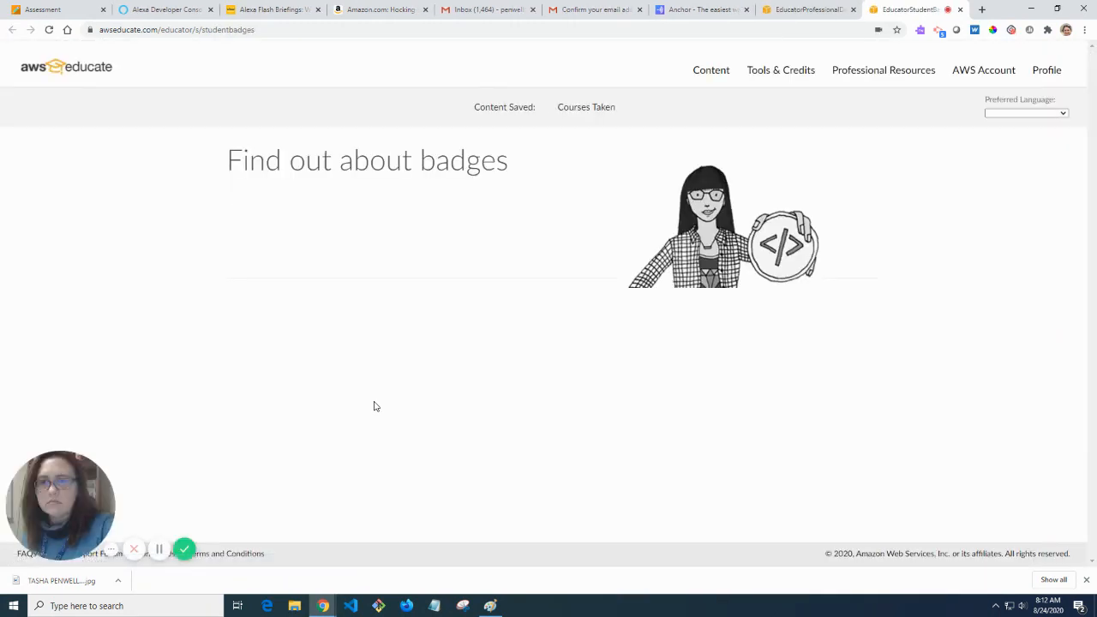
Highlight the Alexa Badge title and description on the student badges page.
scroll(421, 470, down, 4)
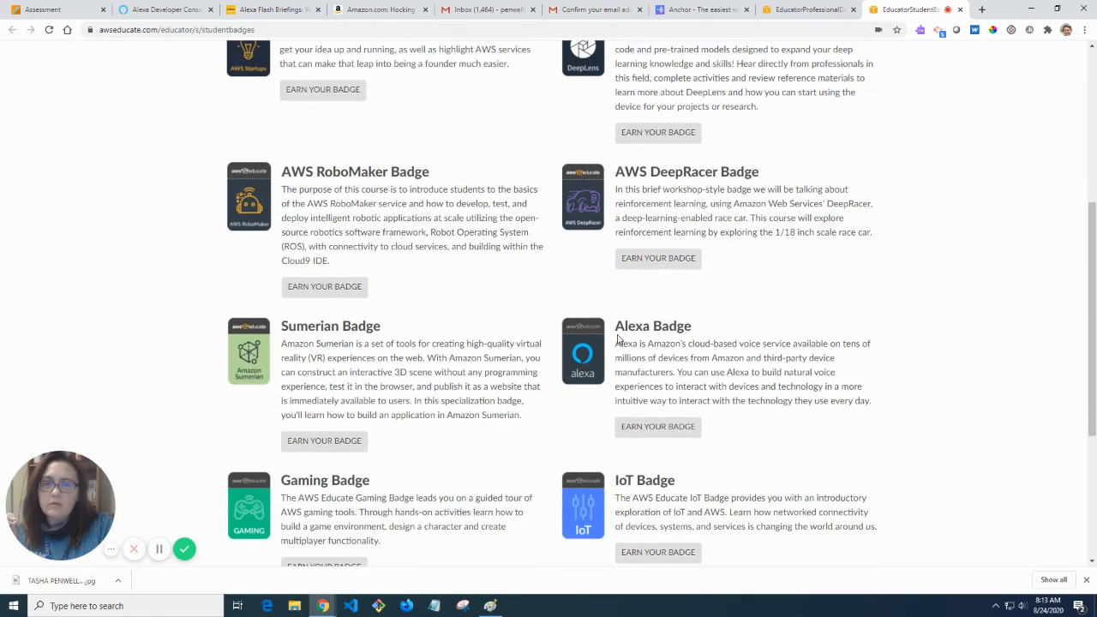
drag(617, 324, 698, 338)
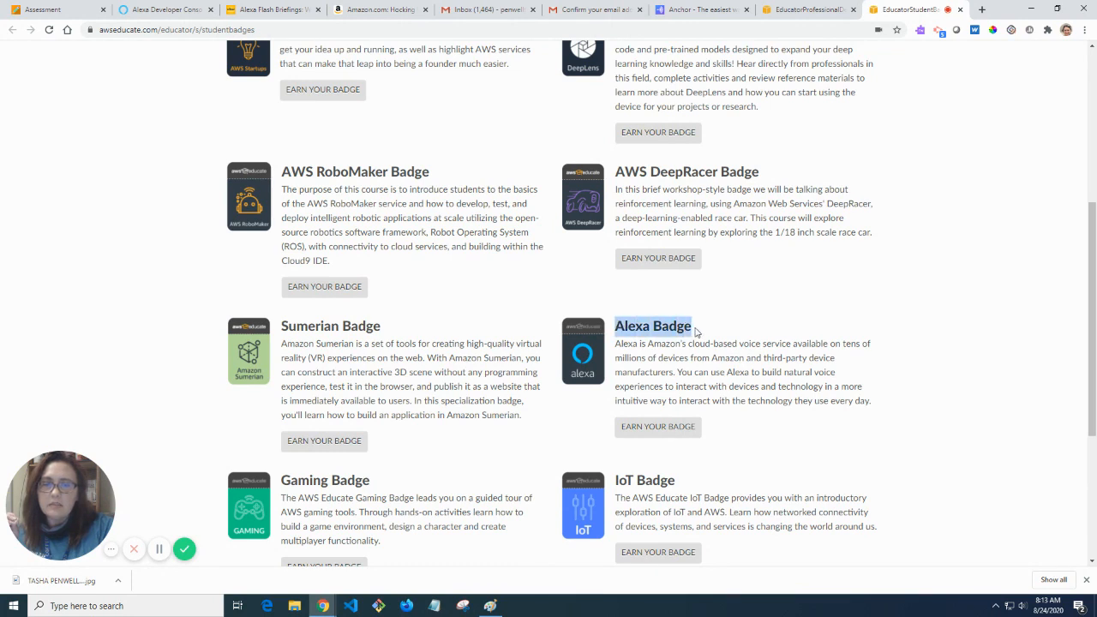
drag(615, 343, 877, 405)
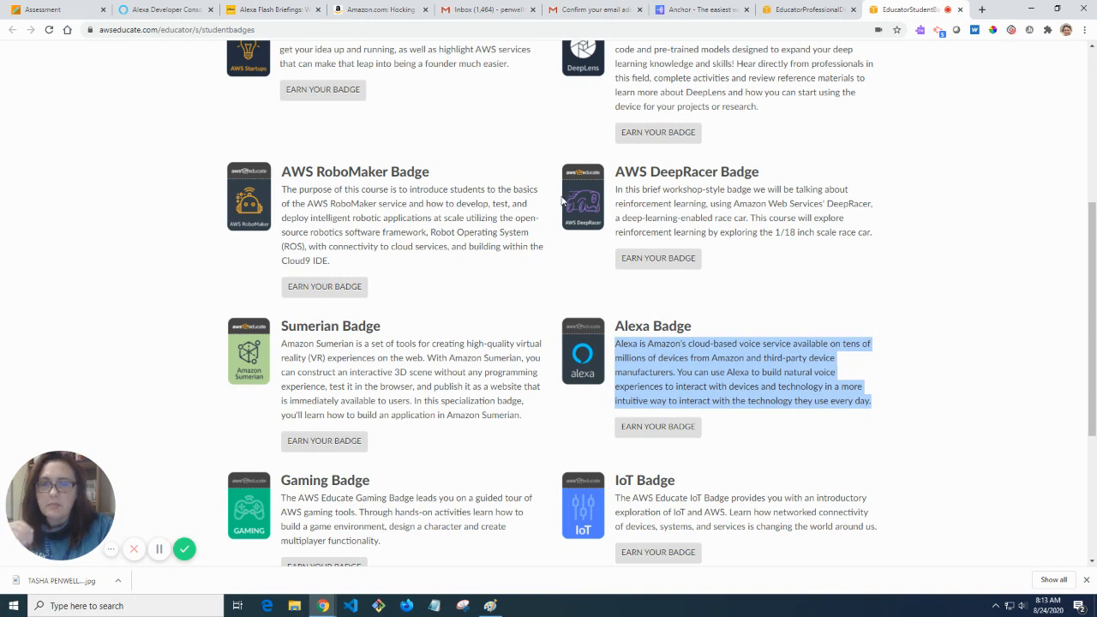
click(684, 379)
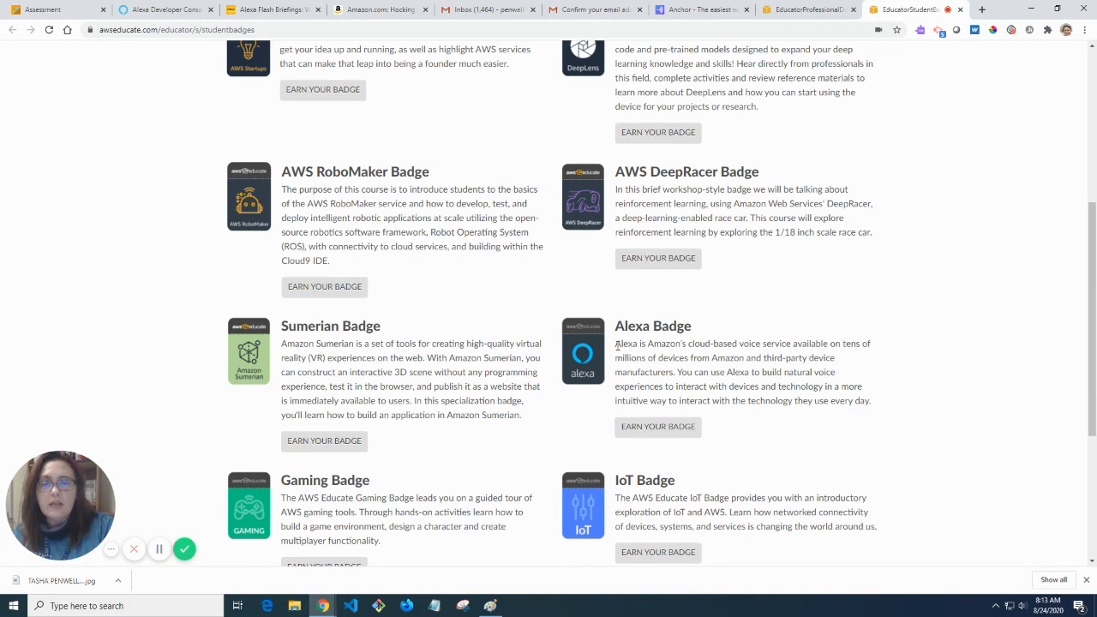
drag(617, 346, 887, 409)
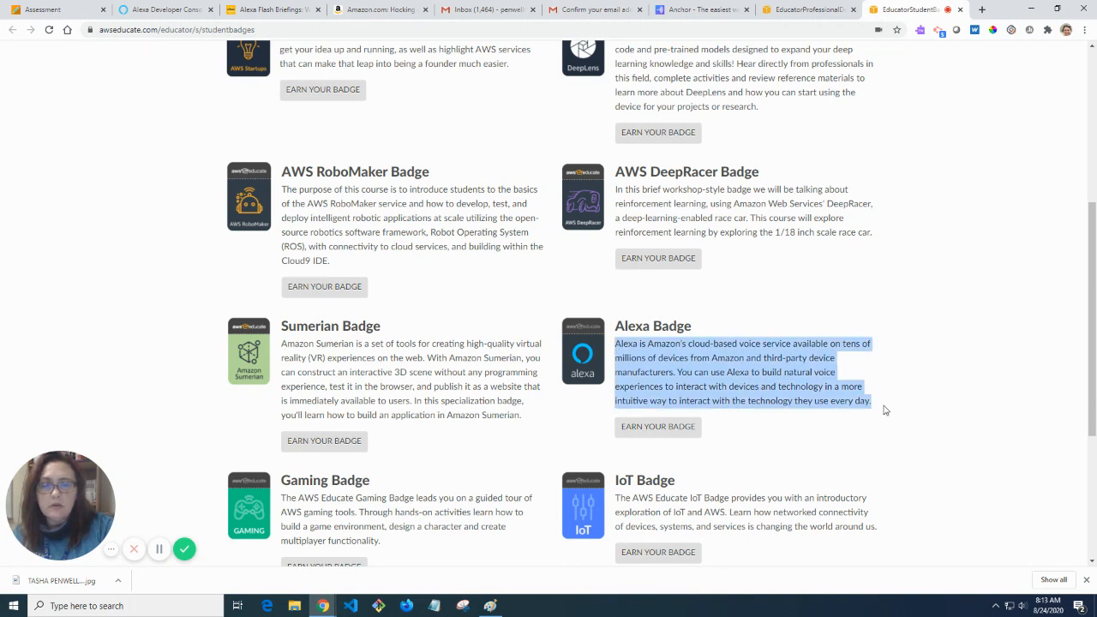
click(788, 386)
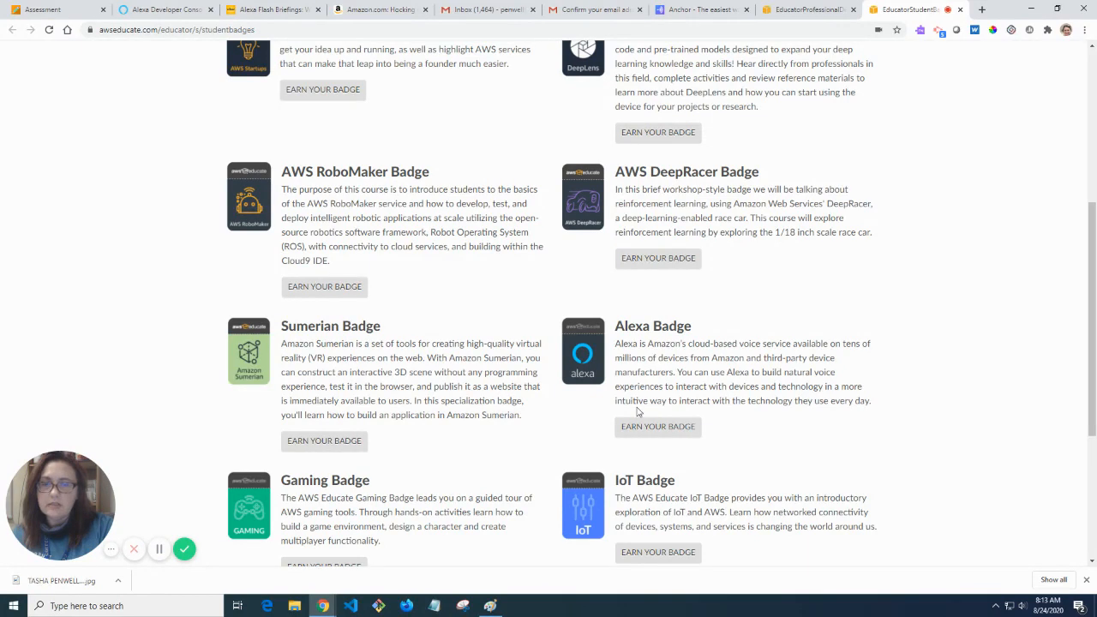
Highlight the whole Alexa Badge entry, then start its Earn Your Badge course.
scroll(640, 413, up, 1)
drag(192, 124, 646, 455)
scroll(693, 480, down, 2)
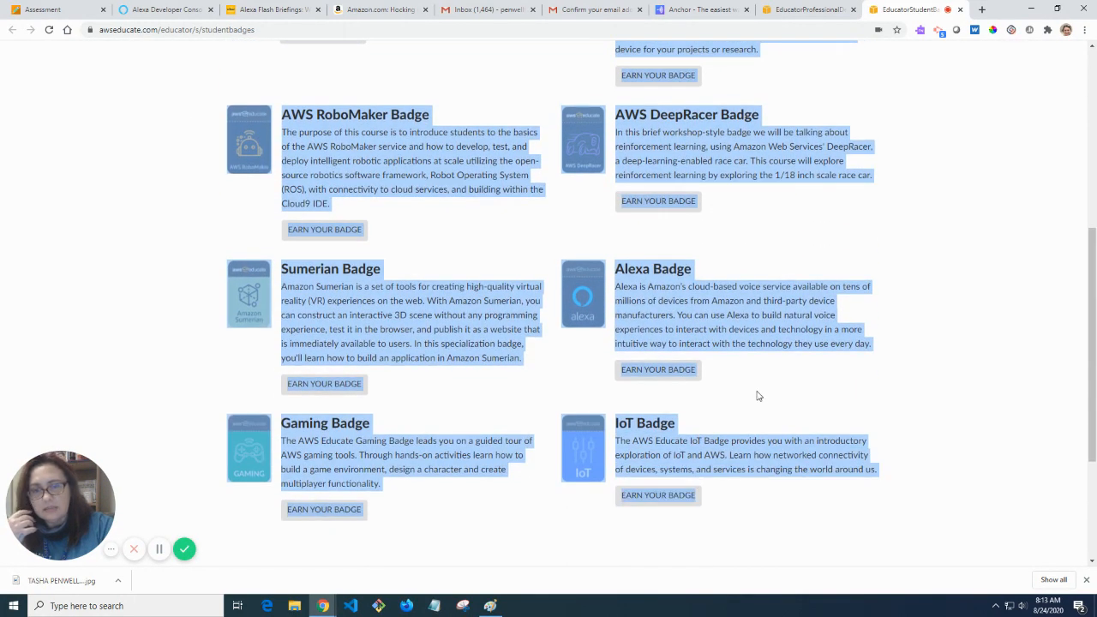
drag(742, 384, 609, 273)
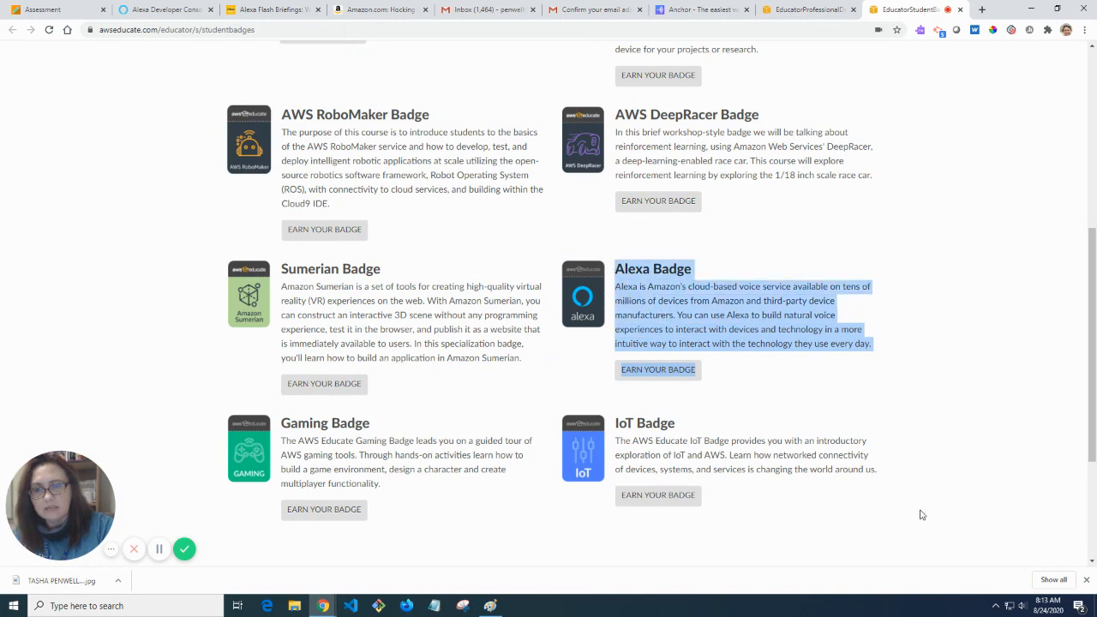
scroll(822, 559, down, 3)
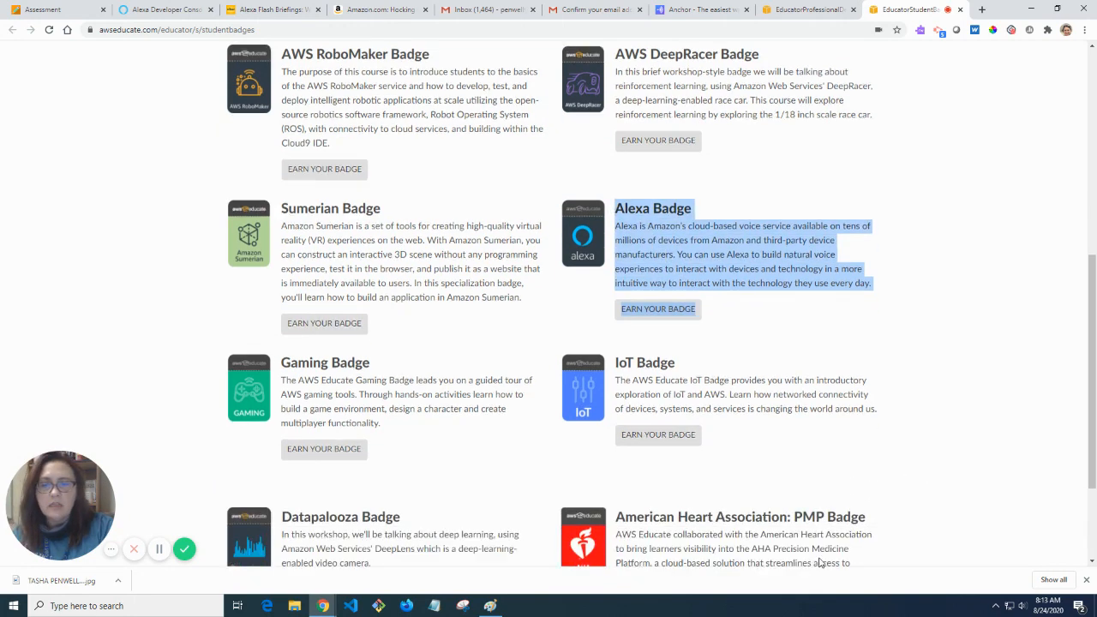
scroll(817, 543, up, 3)
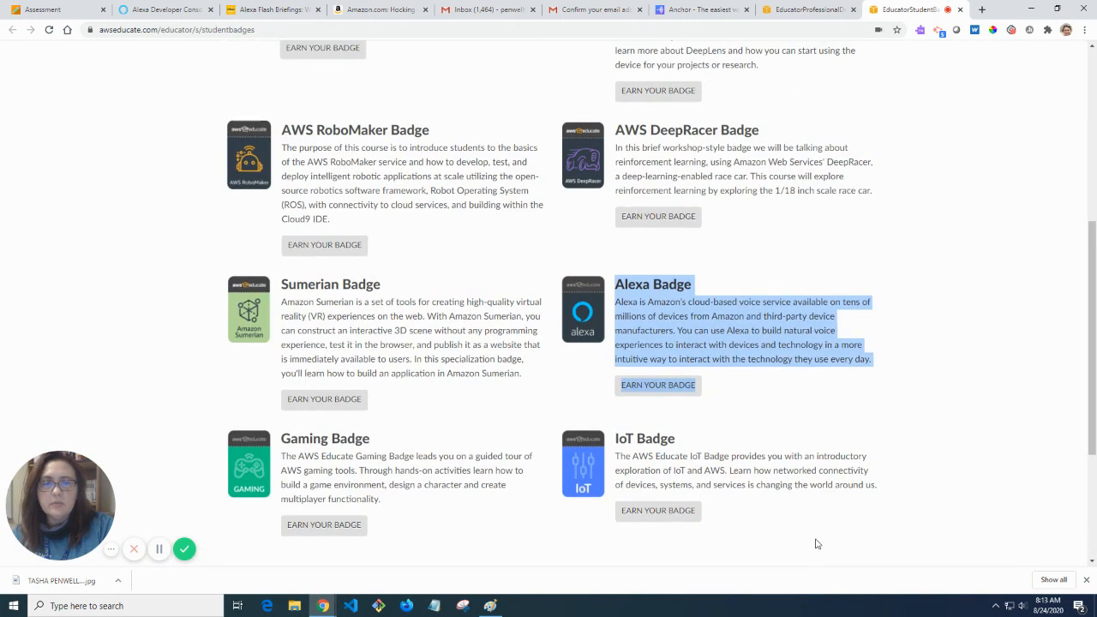
click(790, 419)
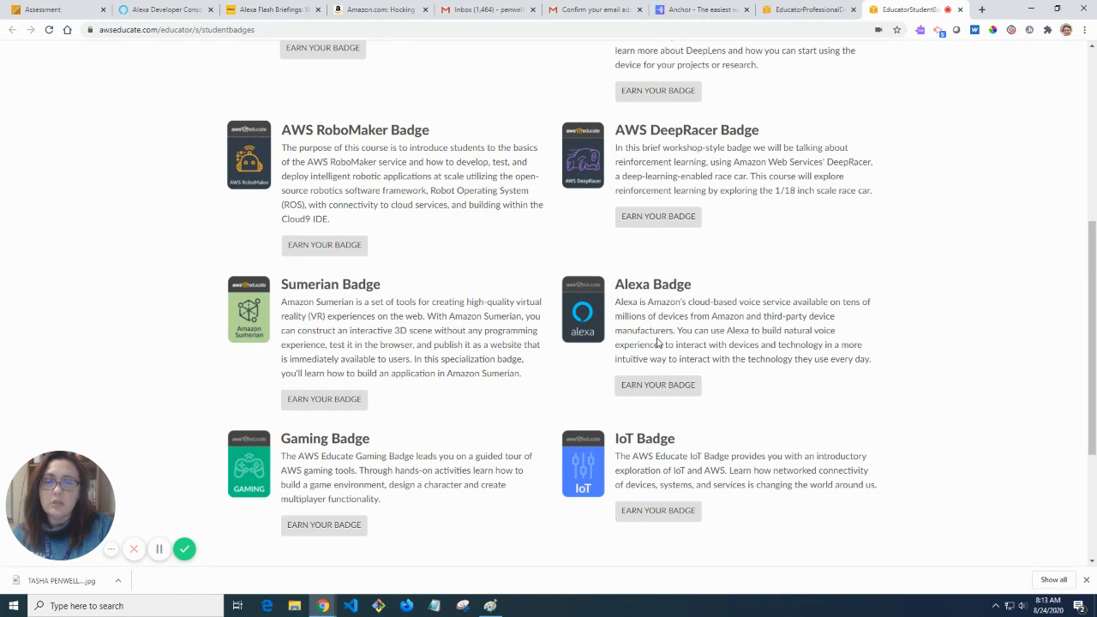
click(657, 386)
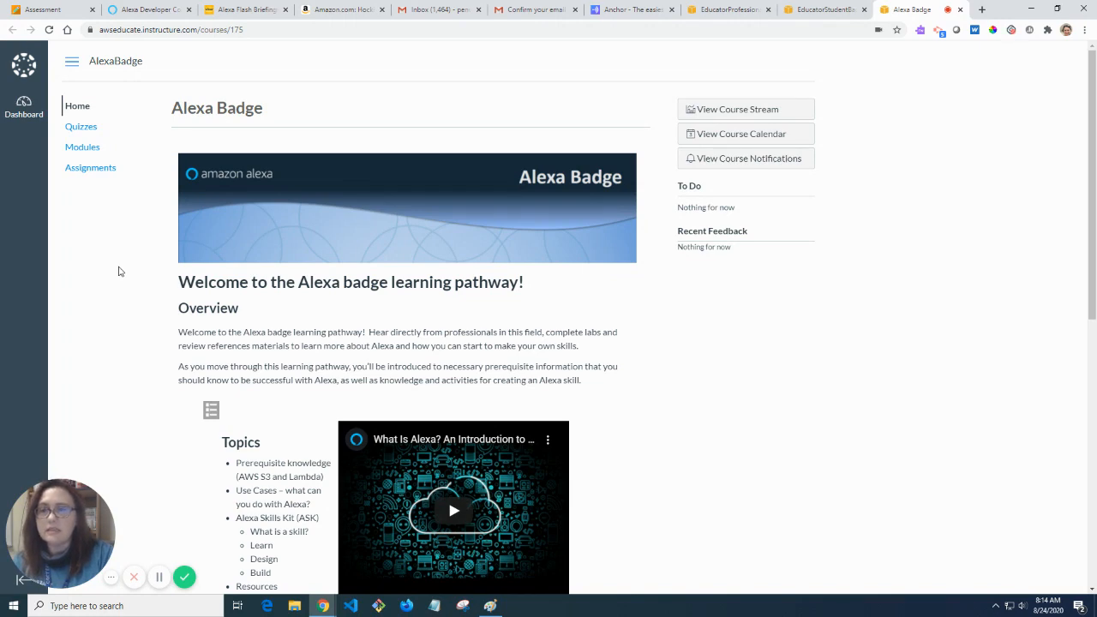
Highlight the Alexa Badge's 10-15 hour course duration, then return to the student badges page.
scroll(127, 318, down, 3)
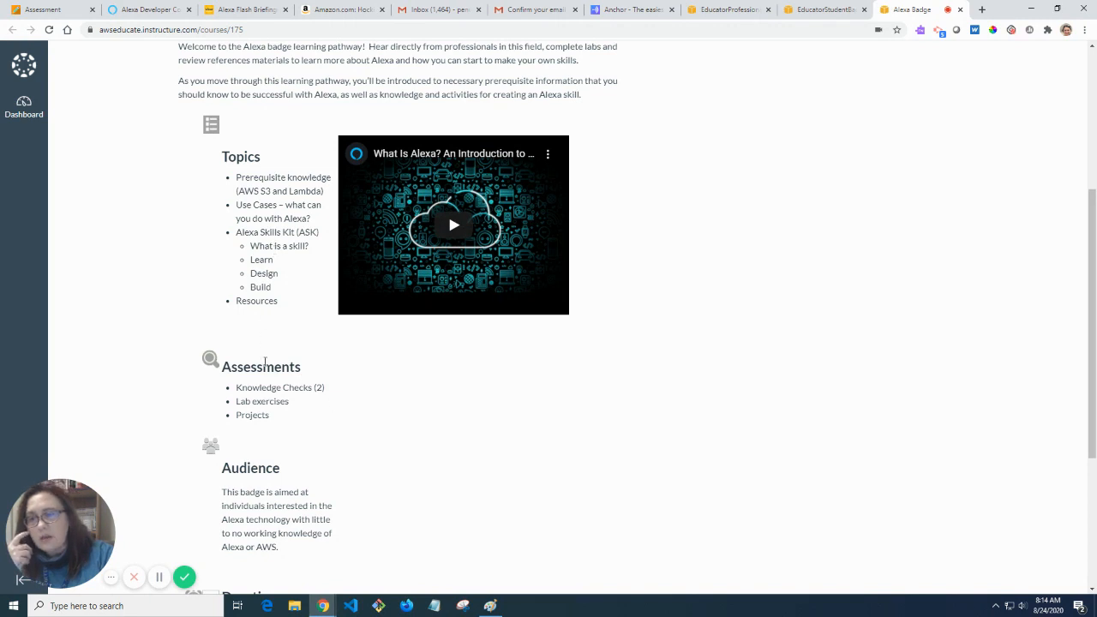
scroll(279, 401, down, 3)
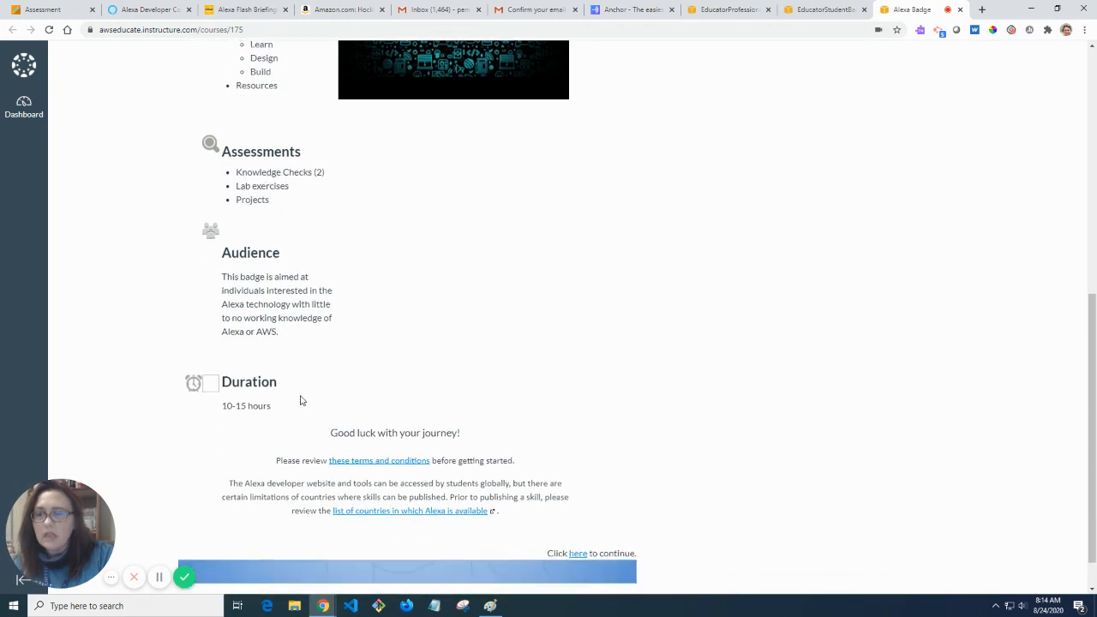
drag(281, 400, 221, 399)
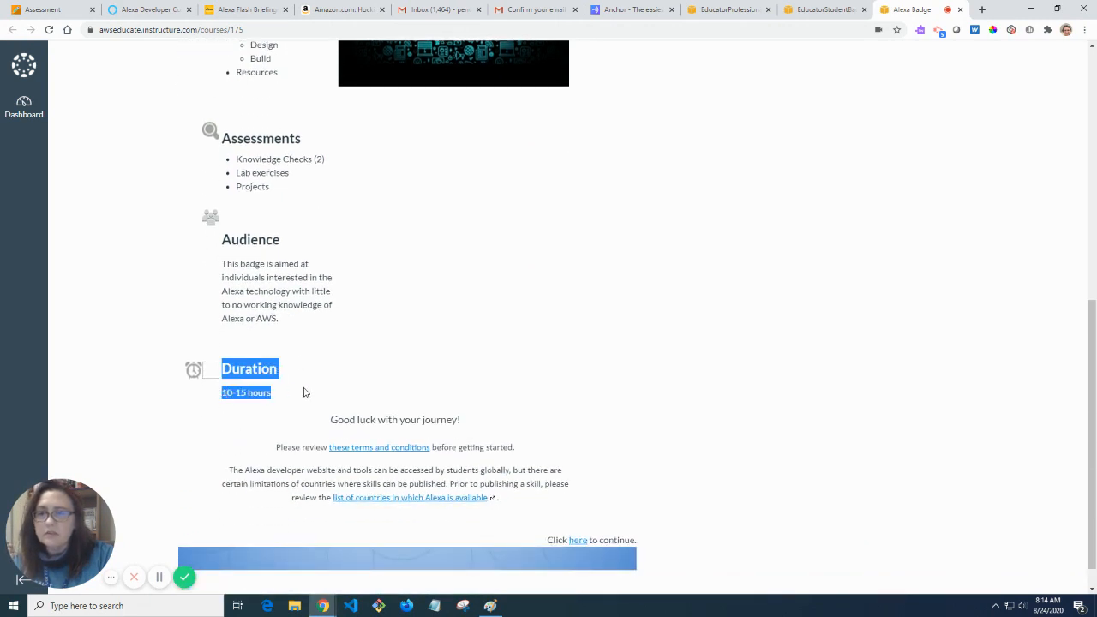
scroll(303, 393, up, 7)
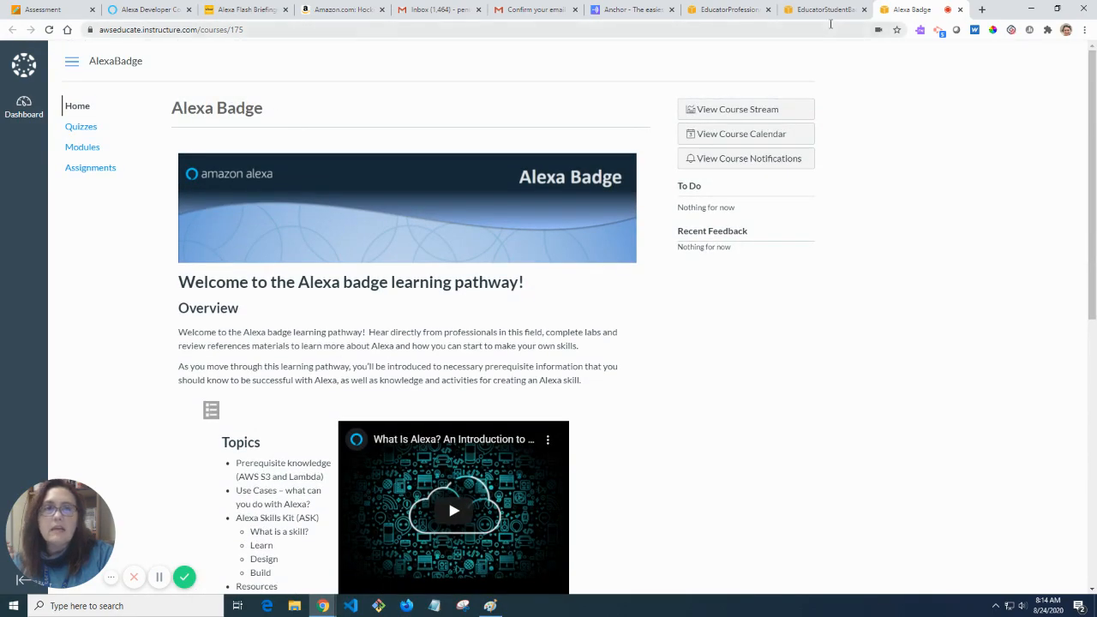
click(824, 10)
Go to the Professional Resources page via Classrooms & Credits.
scroll(595, 355, down, 2)
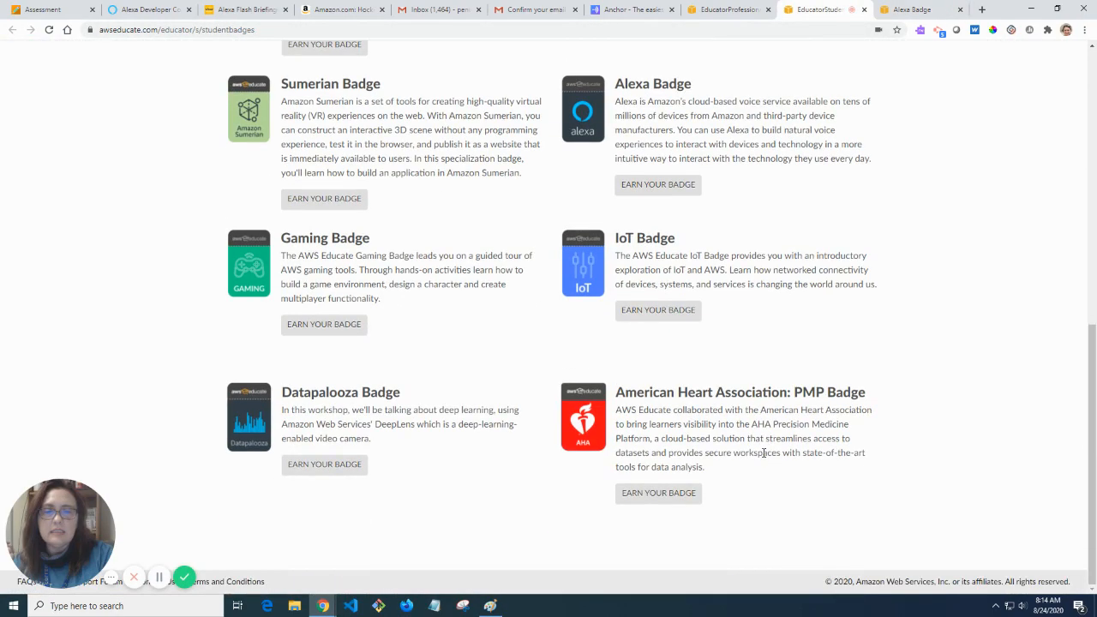
scroll(763, 452, up, 7)
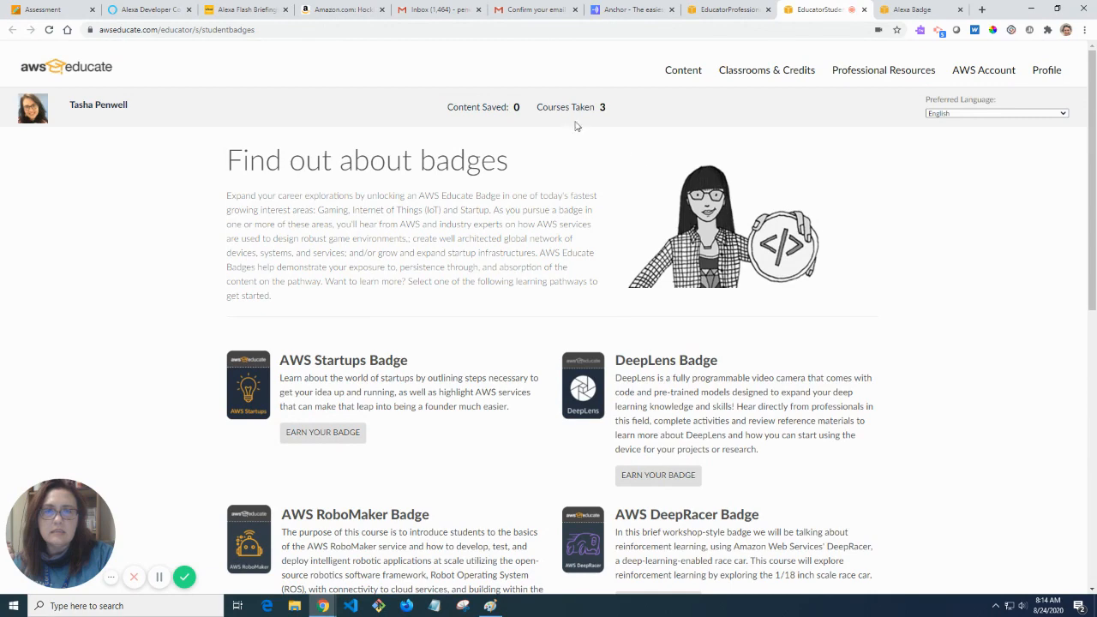
click(761, 78)
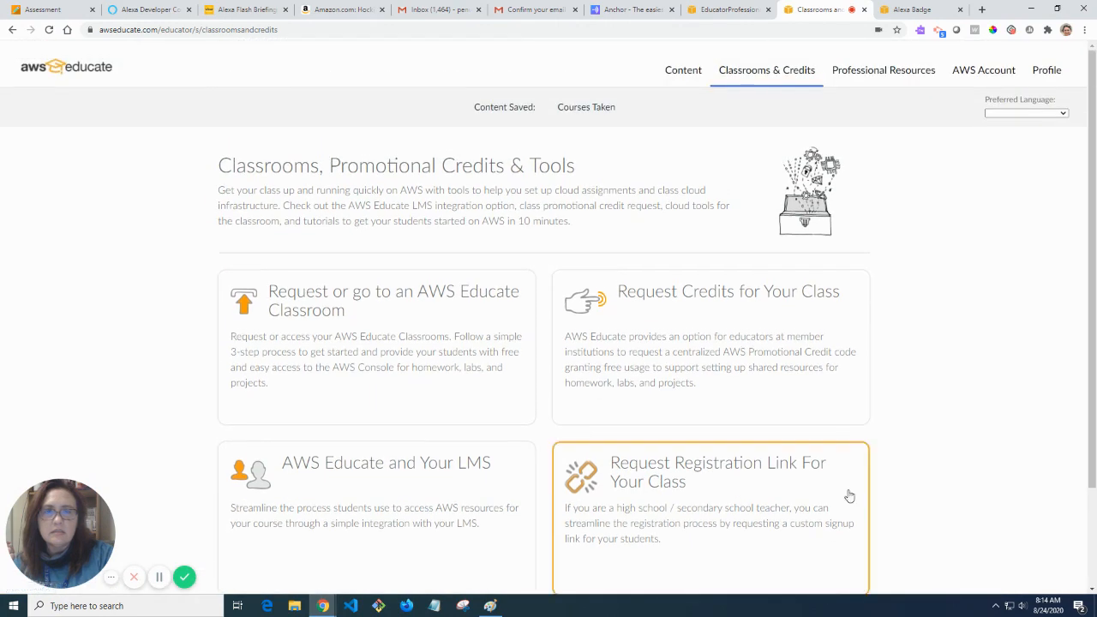
click(884, 69)
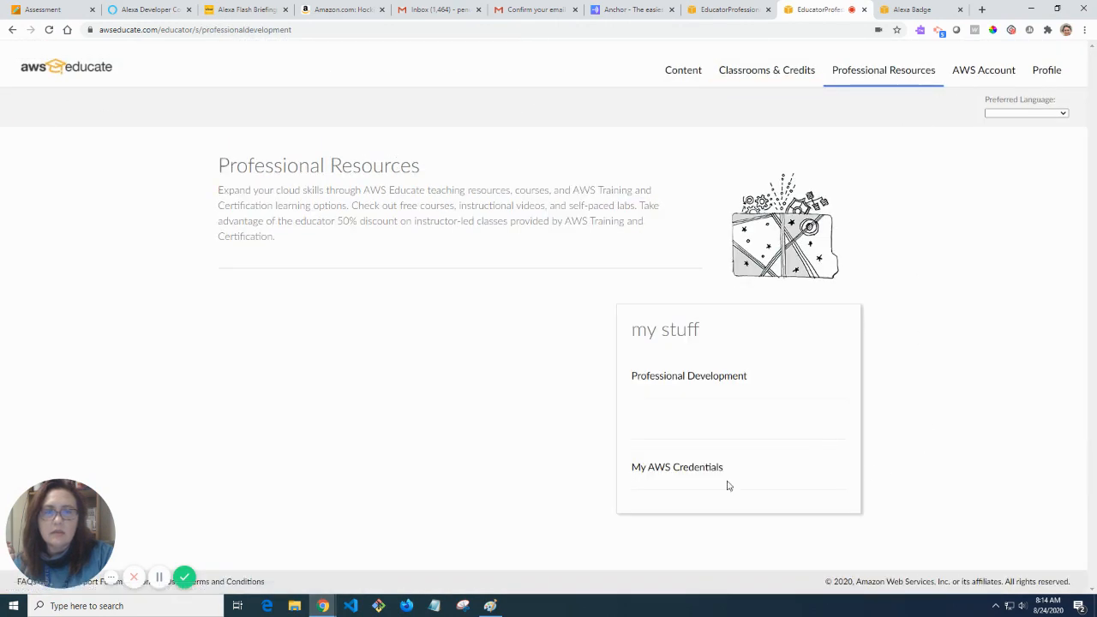
Review the badge progress list (Startup Badge 20%, others 0%) and My AWS Credentials.
scroll(728, 459, down, 5)
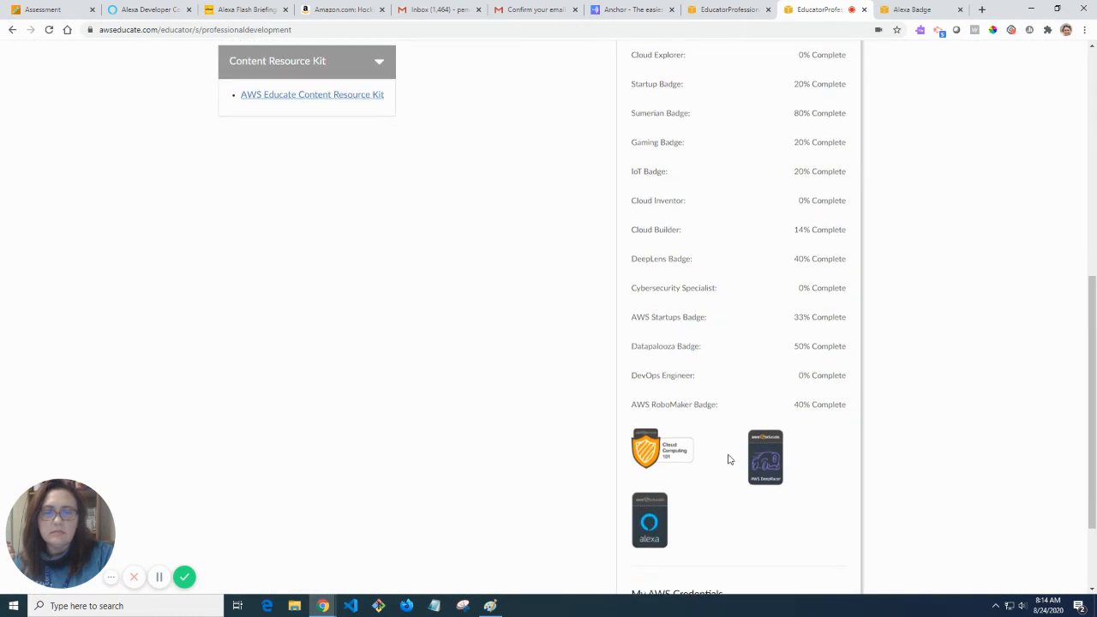
scroll(729, 459, down, 2)
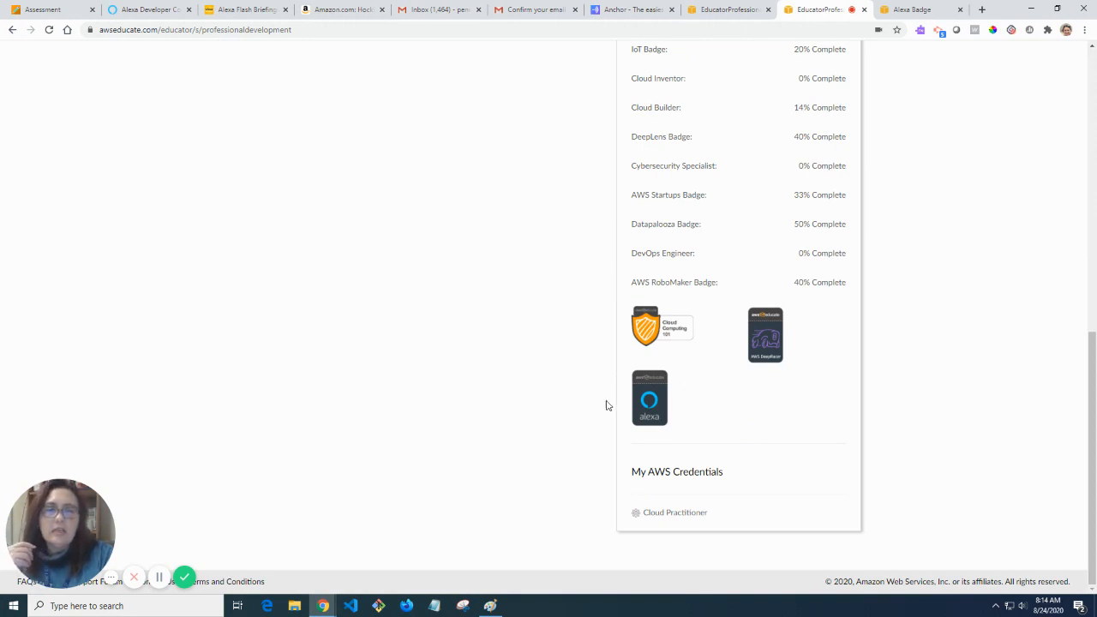
scroll(682, 382, up, 1)
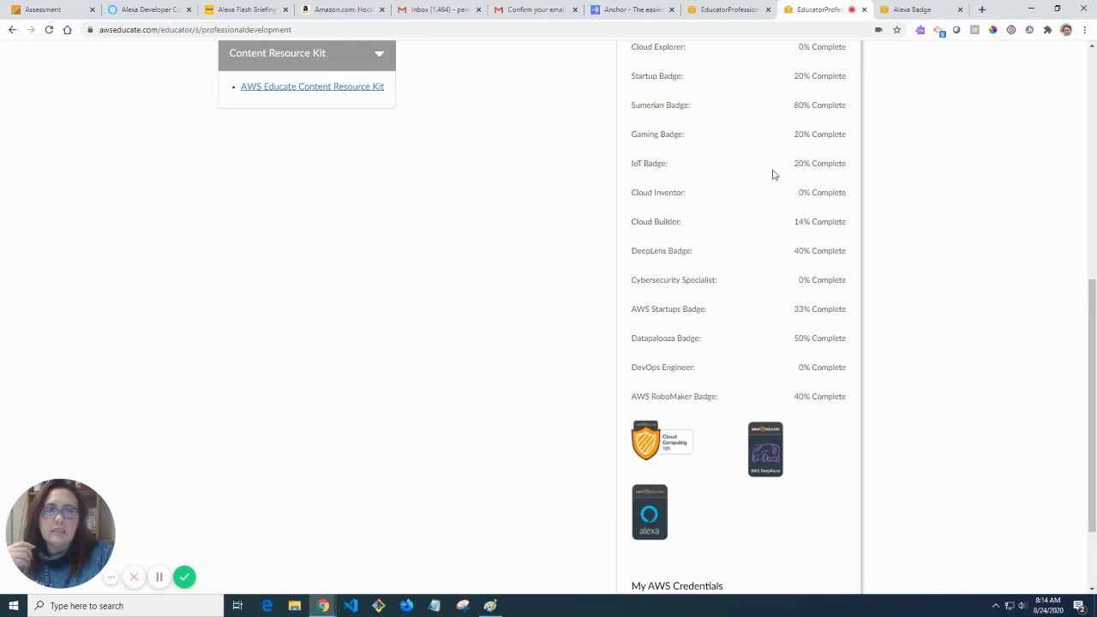
scroll(791, 277, up, 2)
scroll(787, 296, down, 2)
scroll(787, 297, down, 2)
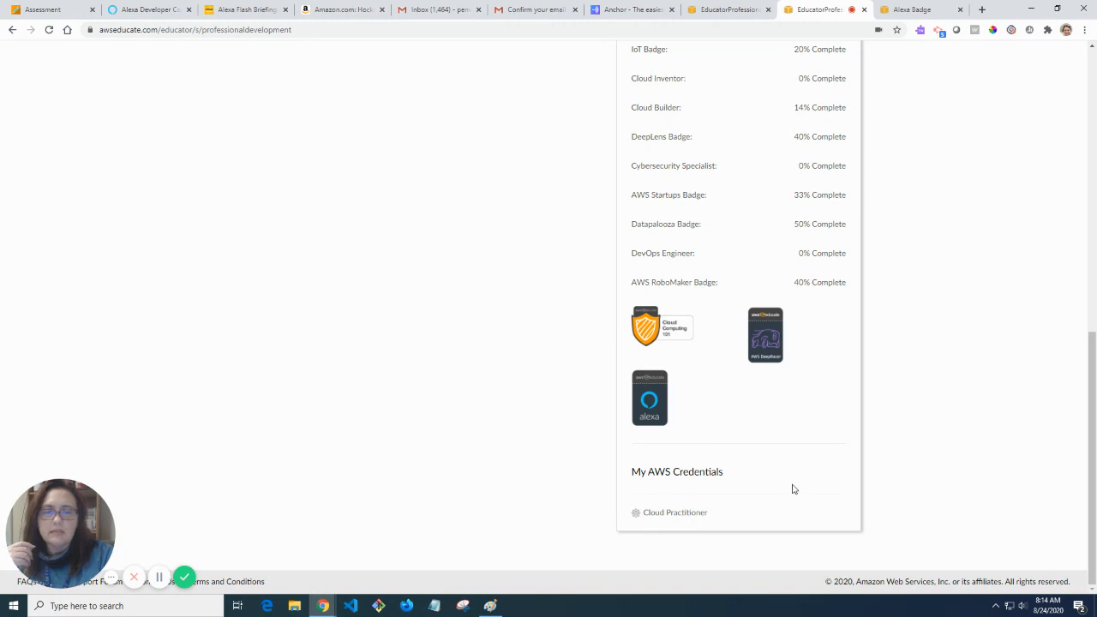
scroll(784, 485, up, 2)
scroll(781, 484, up, 5)
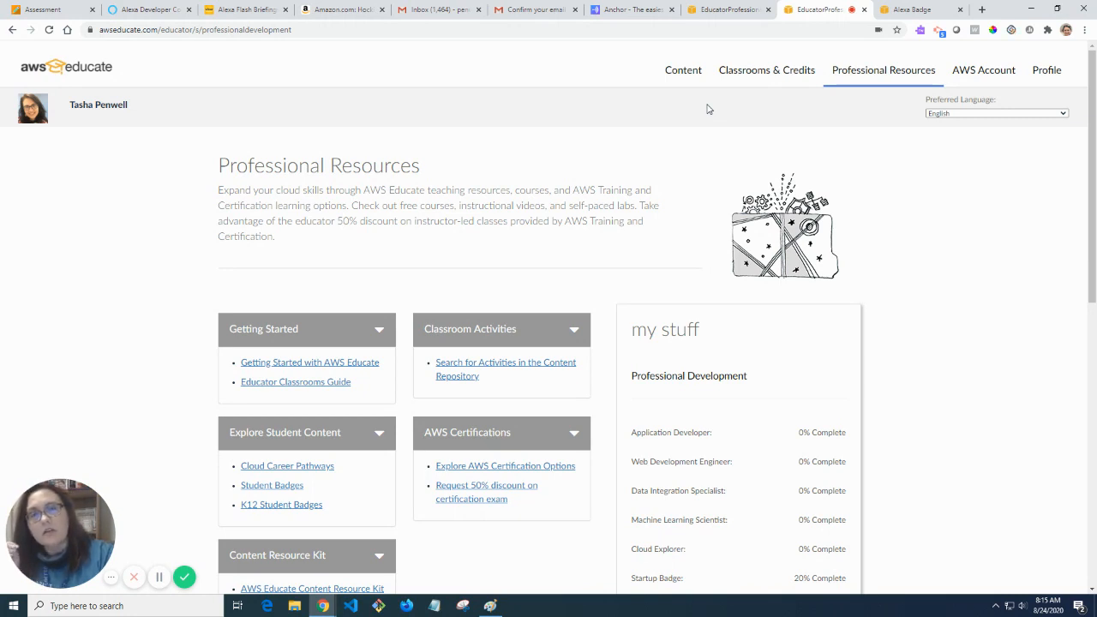
click(754, 74)
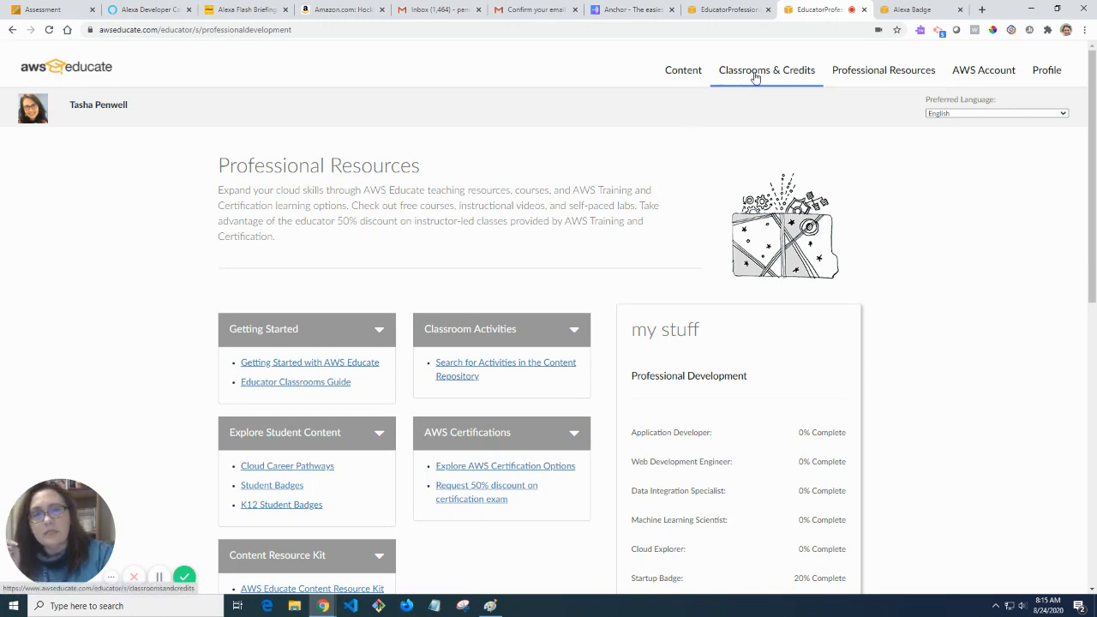
click(857, 72)
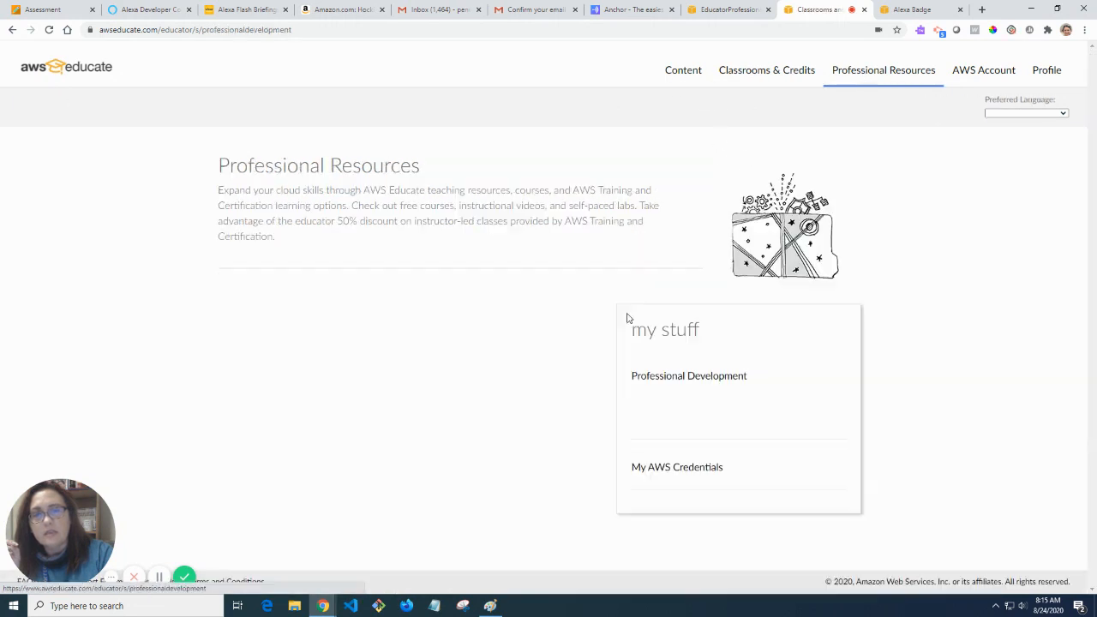
scroll(419, 431, down, 2)
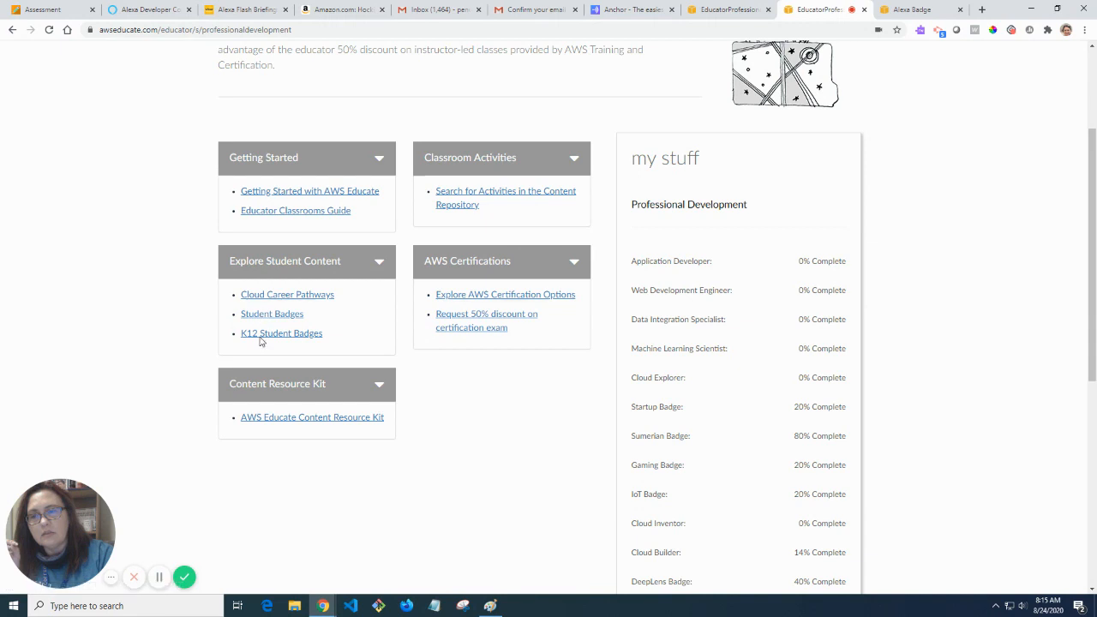
click(261, 336)
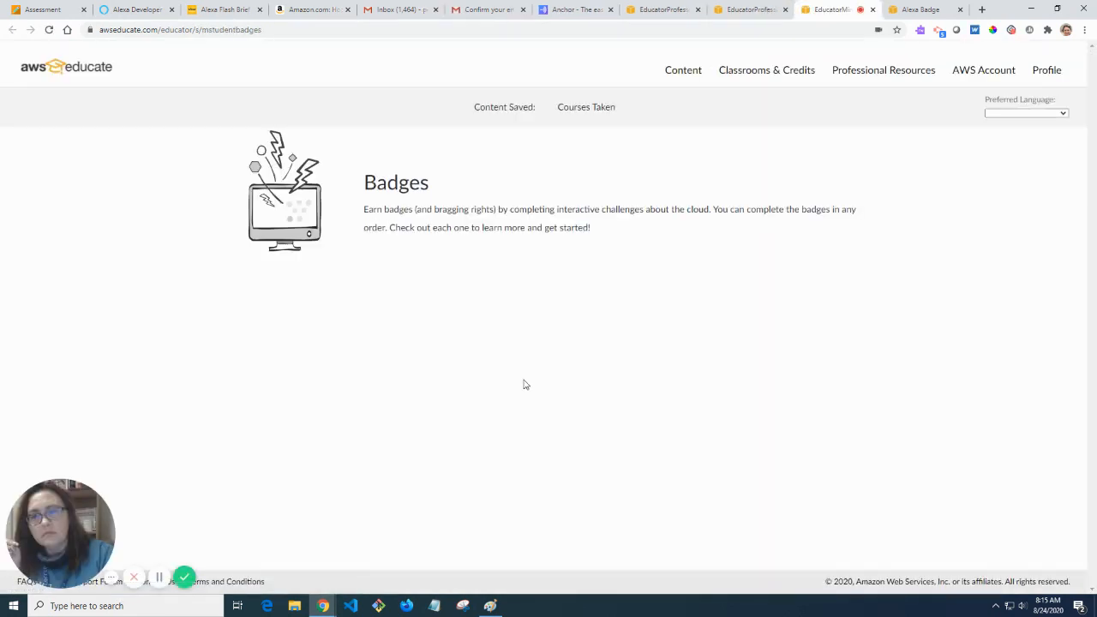
scroll(524, 380, down, 2)
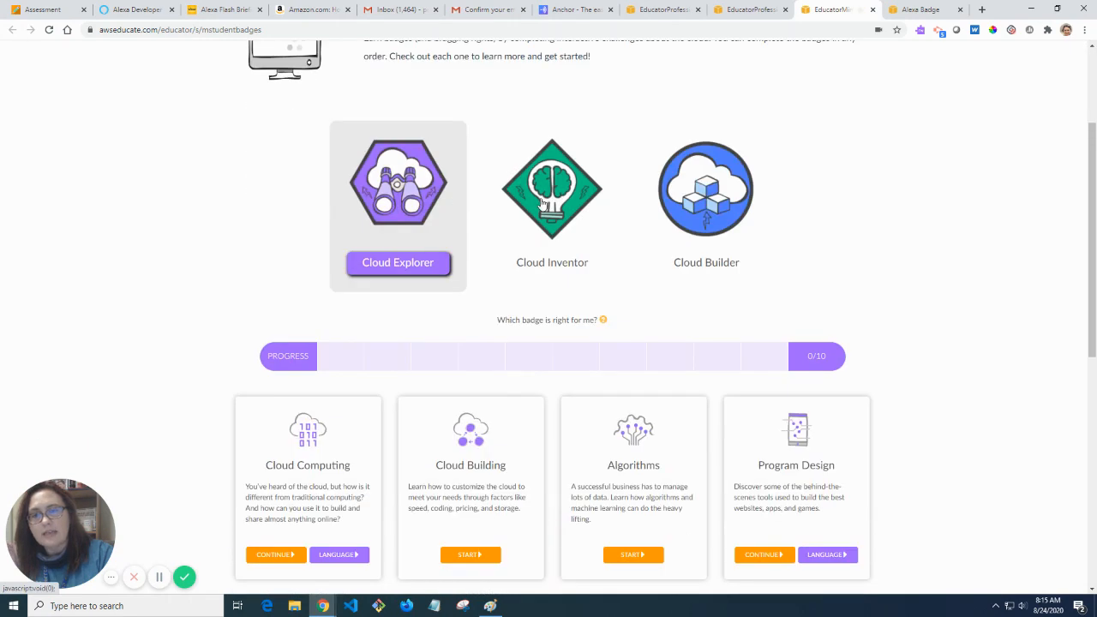
scroll(678, 311, down, 4)
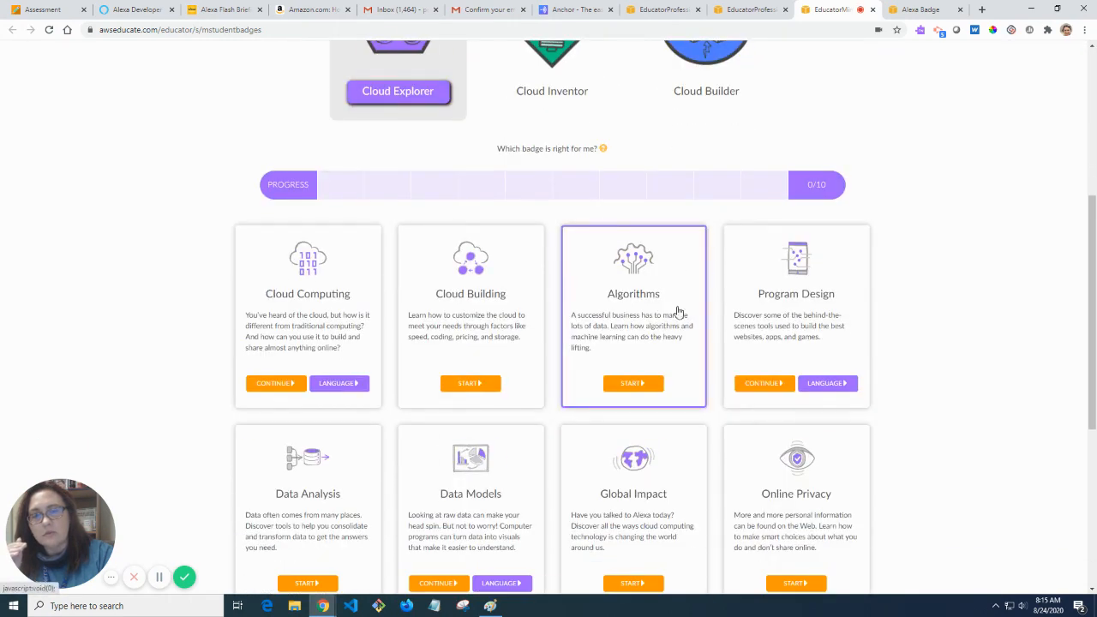
scroll(900, 348, up, 5)
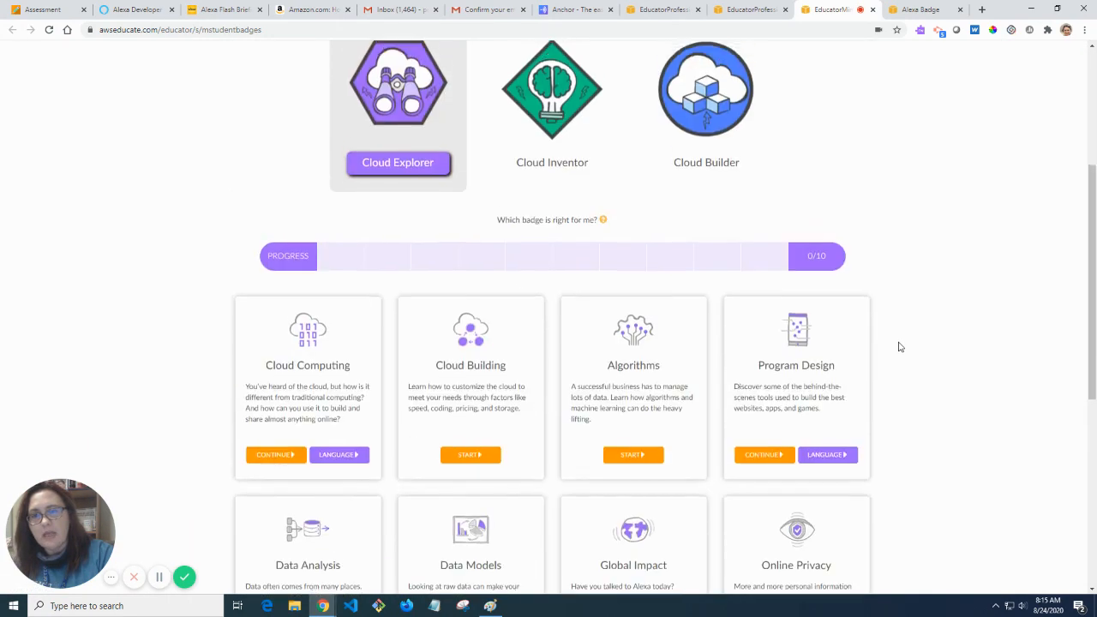
click(554, 341)
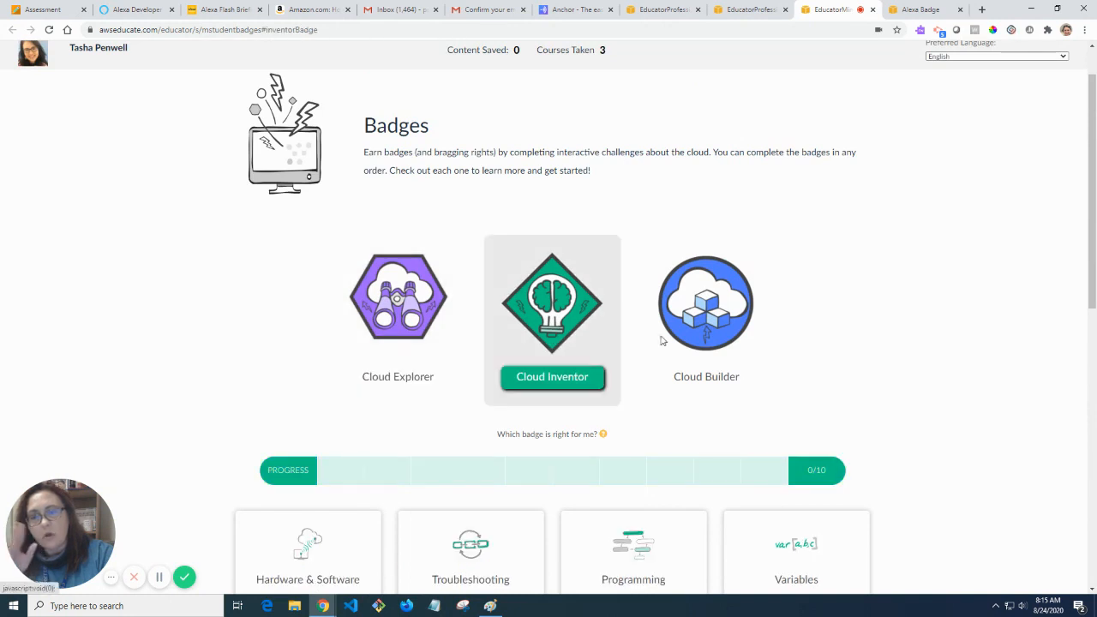
scroll(772, 355, down, 1)
click(706, 263)
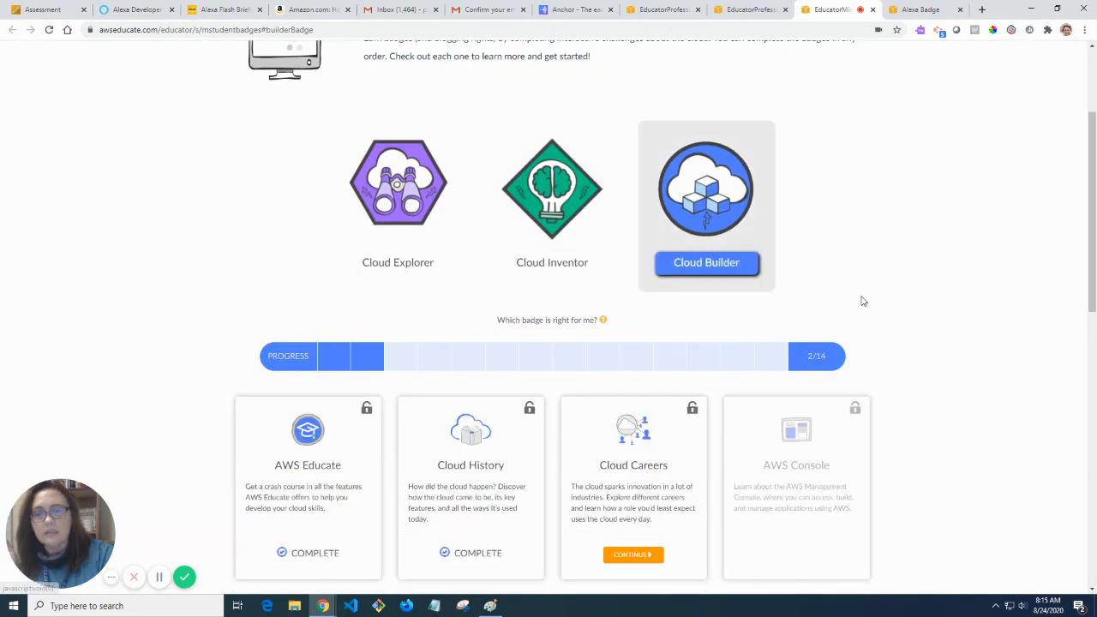
scroll(862, 300, down, 1)
scroll(863, 300, up, 3)
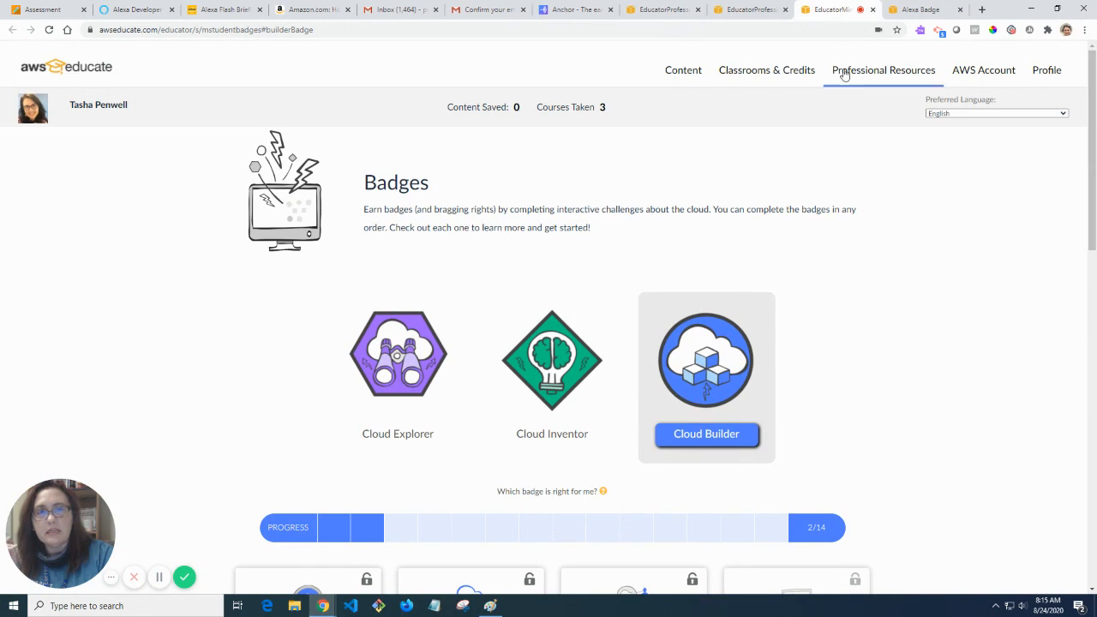
click(859, 79)
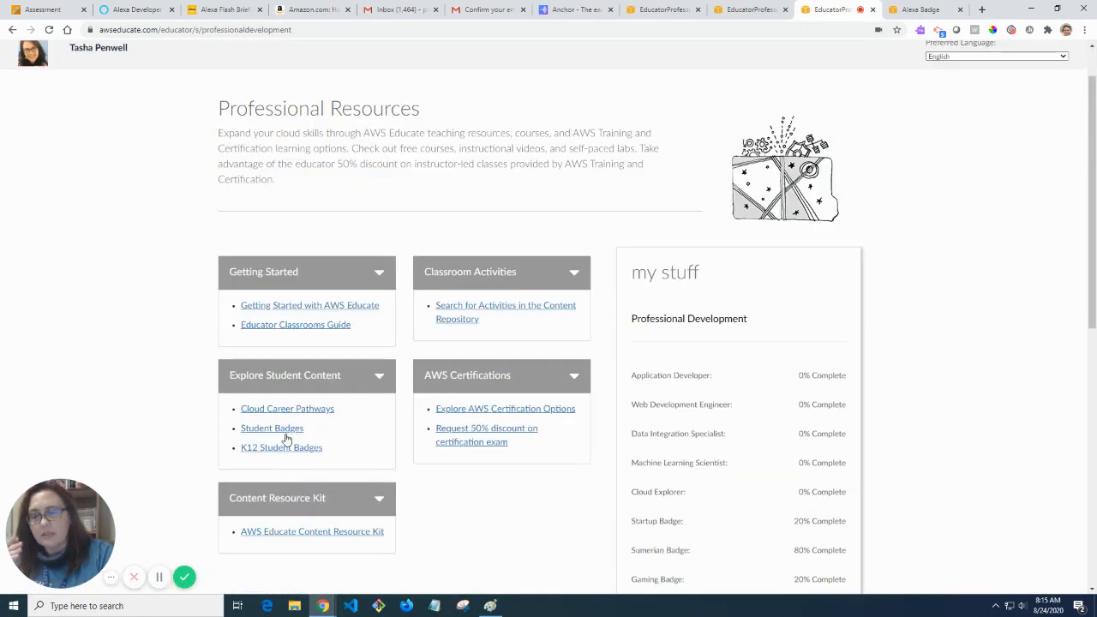
Browse the Student Badges cards, highlighting the Sumerian Badge heading, down to Alexa and Gaming.
click(288, 431)
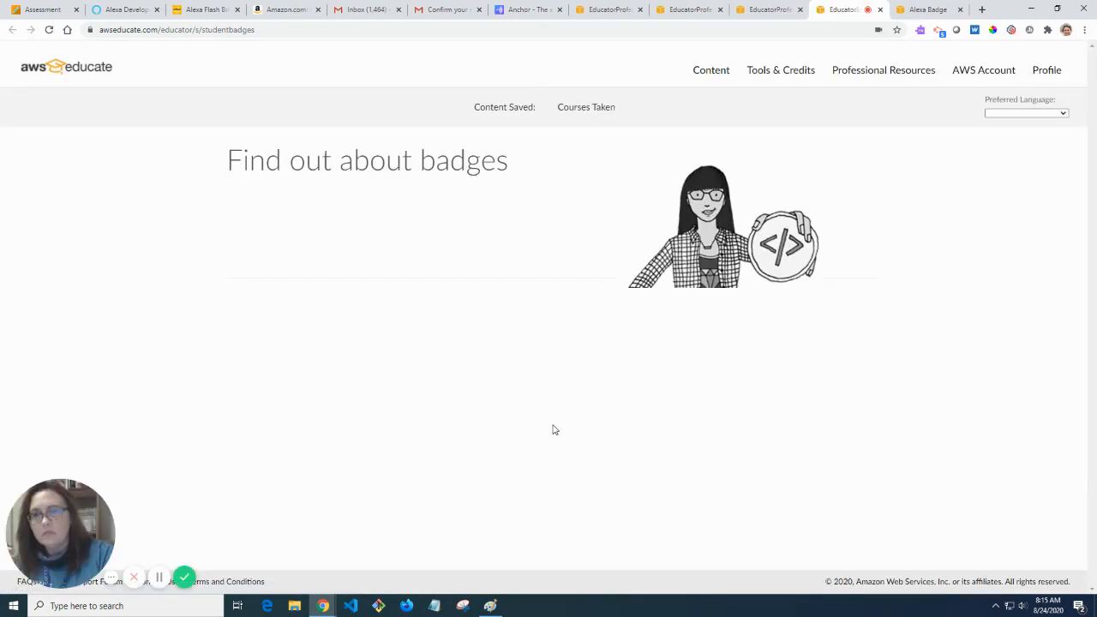
scroll(554, 429, down, 4)
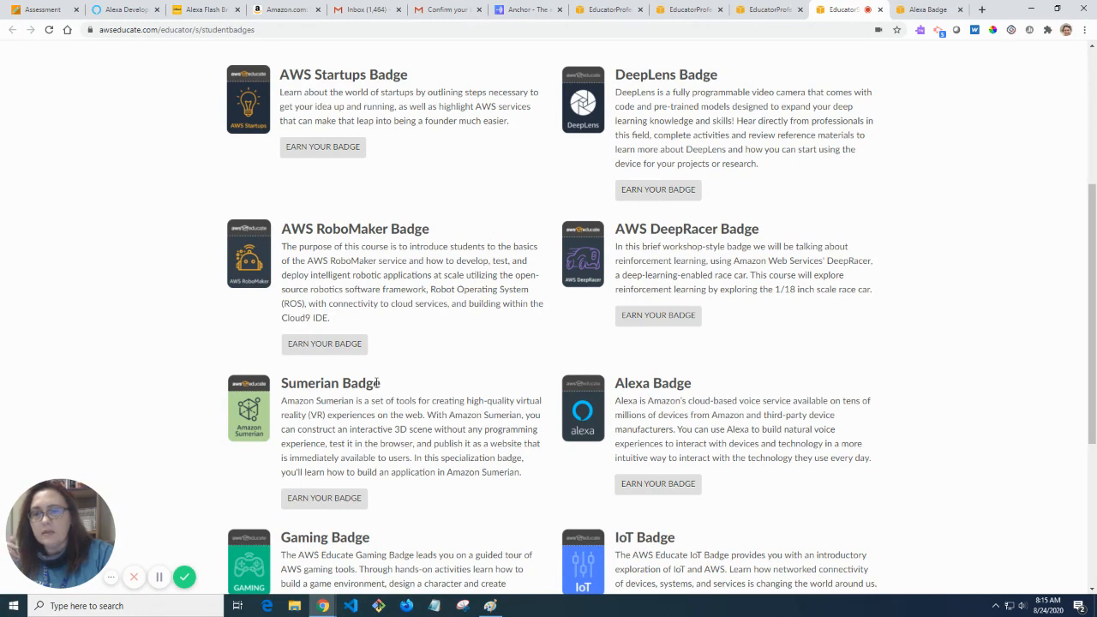
drag(378, 383, 284, 390)
scroll(452, 449, down, 2)
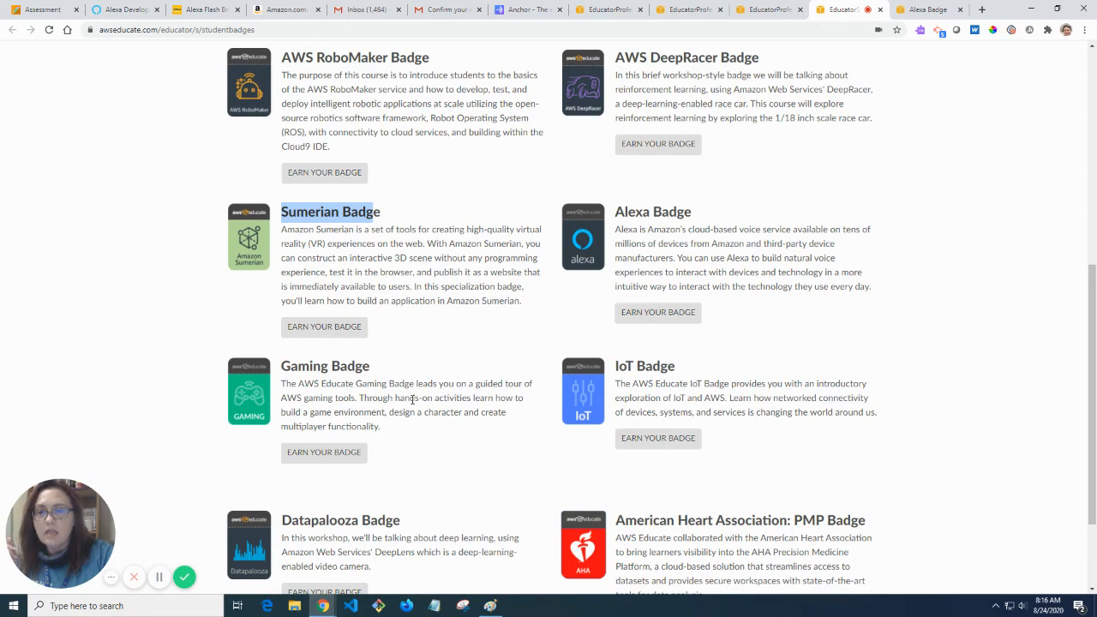
scroll(512, 411, down, 2)
scroll(507, 408, up, 5)
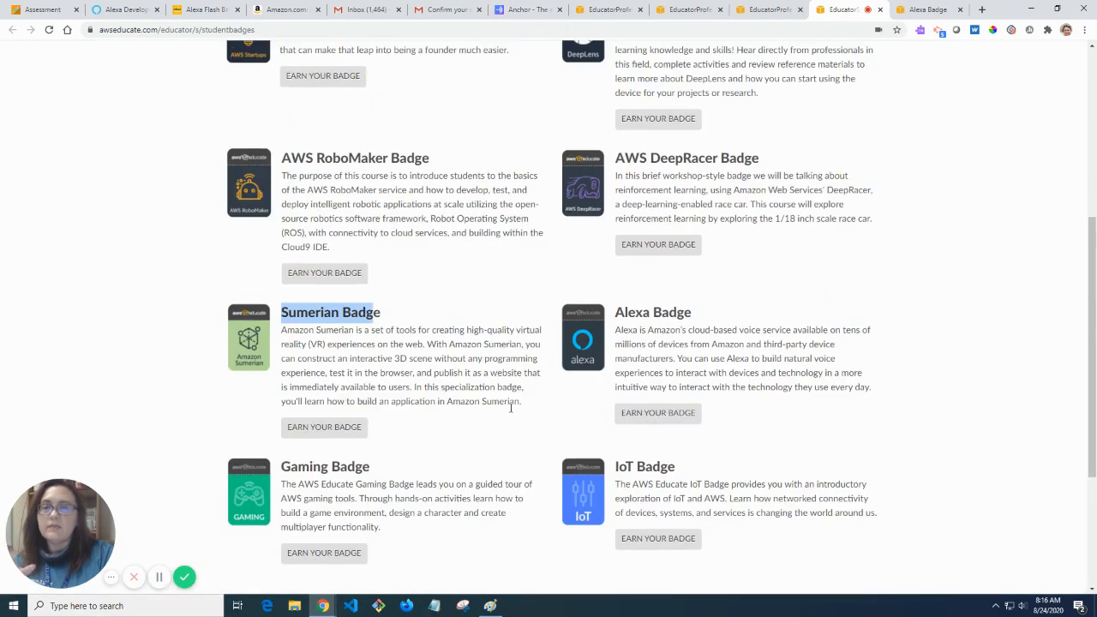
scroll(664, 509, down, 2)
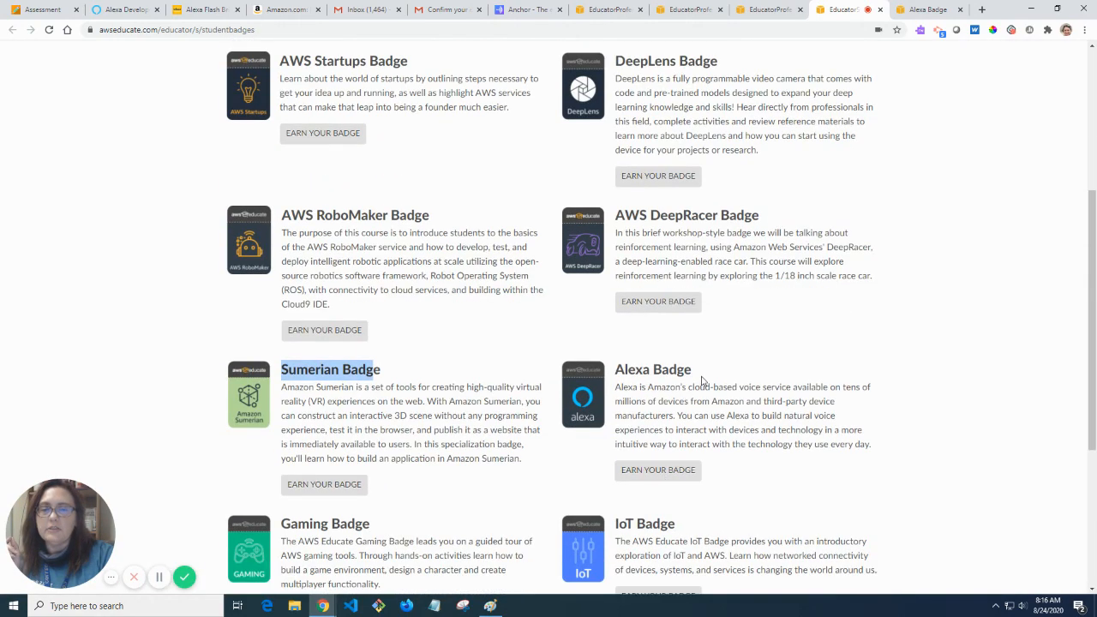
scroll(612, 413, up, 3)
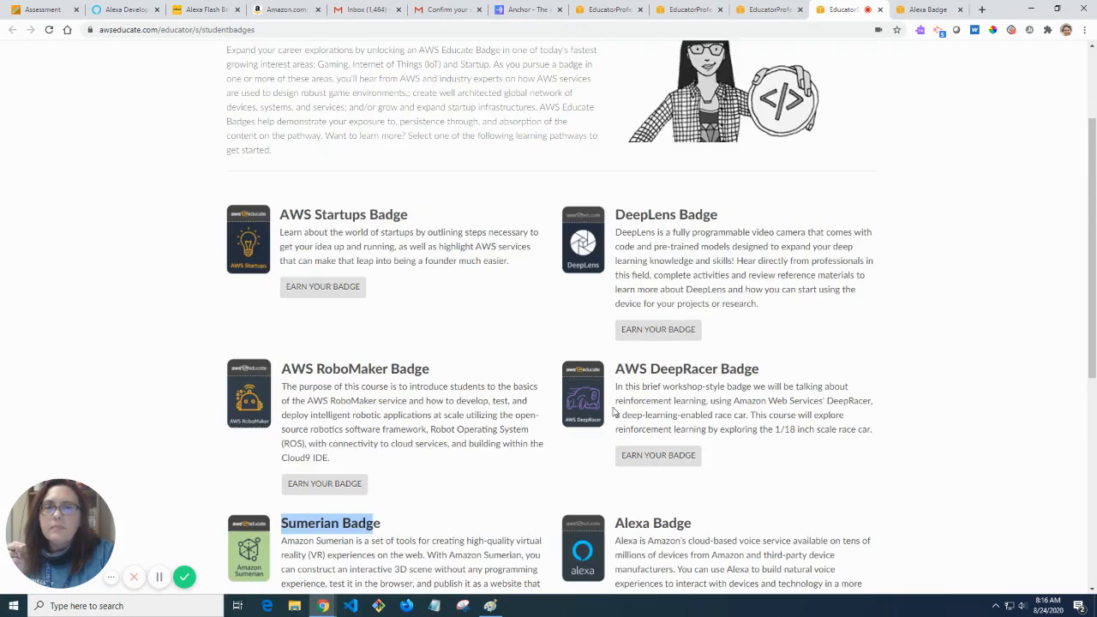